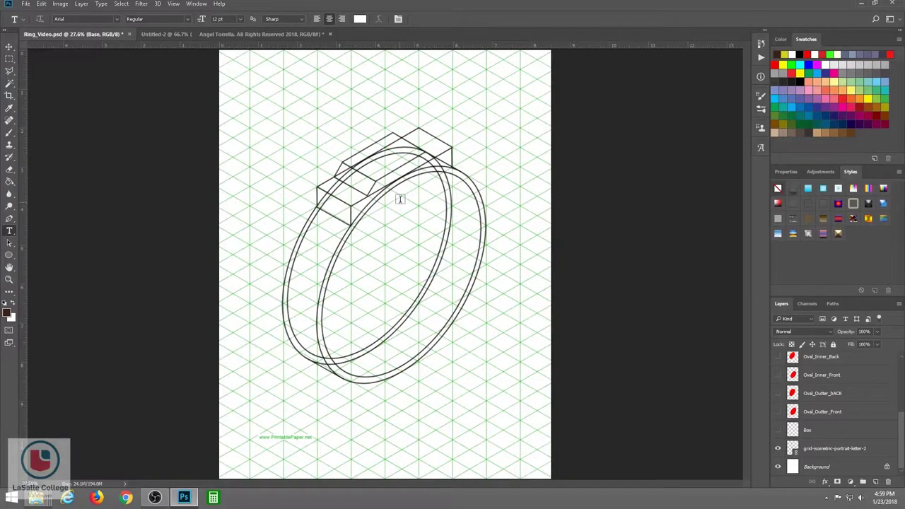
Zoom in, choose the Line tool, and set the foreground colour to black (000000)
{"action": "scroll", "coordinate": [396, 195], "scroll_direction": "up", "scroll_amount": 1}
{"action": "scroll", "coordinate": [391, 189], "scroll_direction": "up", "scroll_amount": 1}
{"action": "scroll", "coordinate": [390, 187], "scroll_direction": "up", "scroll_amount": 1}
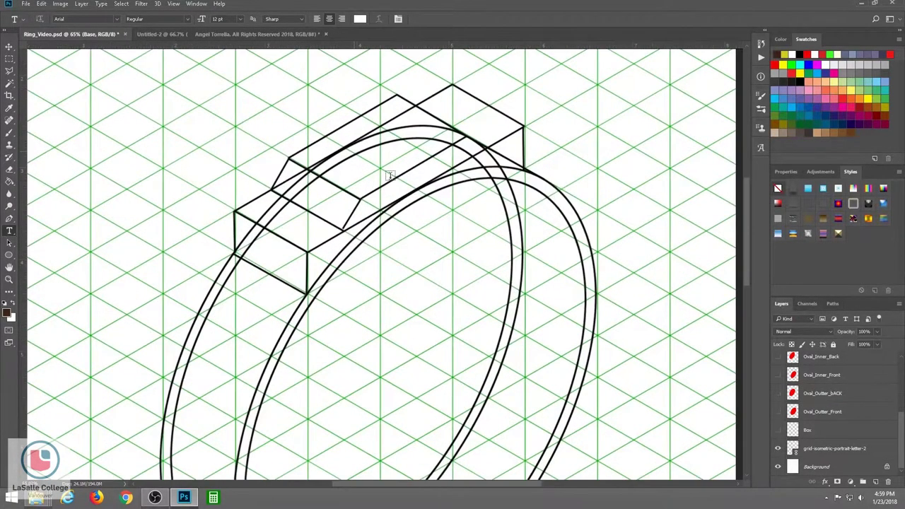
{"action": "scroll", "coordinate": [398, 171], "scroll_direction": "up", "scroll_amount": 1}
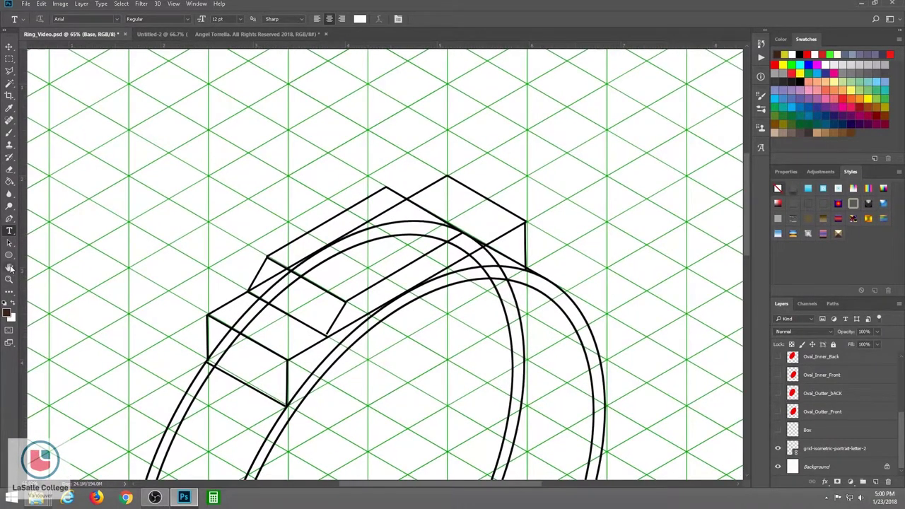
{"action": "right_click", "coordinate": [9, 254]}
{"action": "left_click", "coordinate": [46, 291]}
{"action": "left_click", "coordinate": [7, 312]}
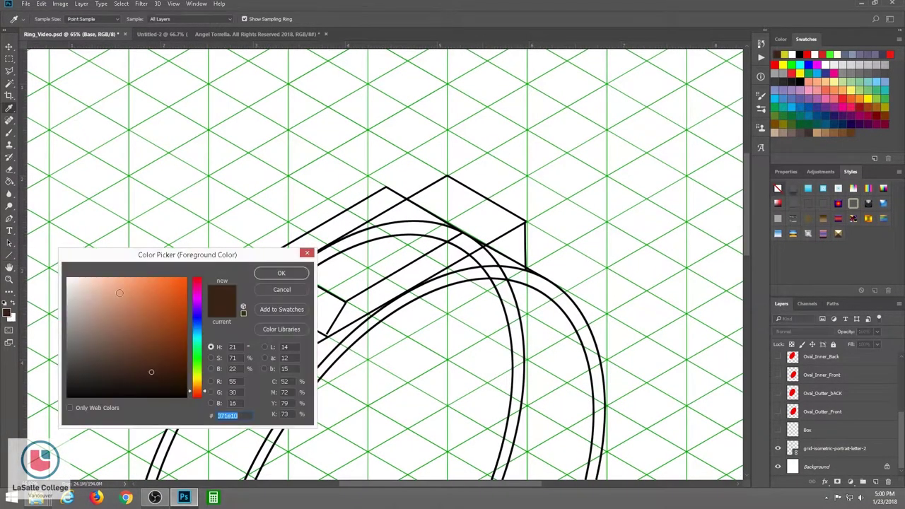
{"action": "type", "text": "000000"}
{"action": "left_click", "coordinate": [283, 269]}
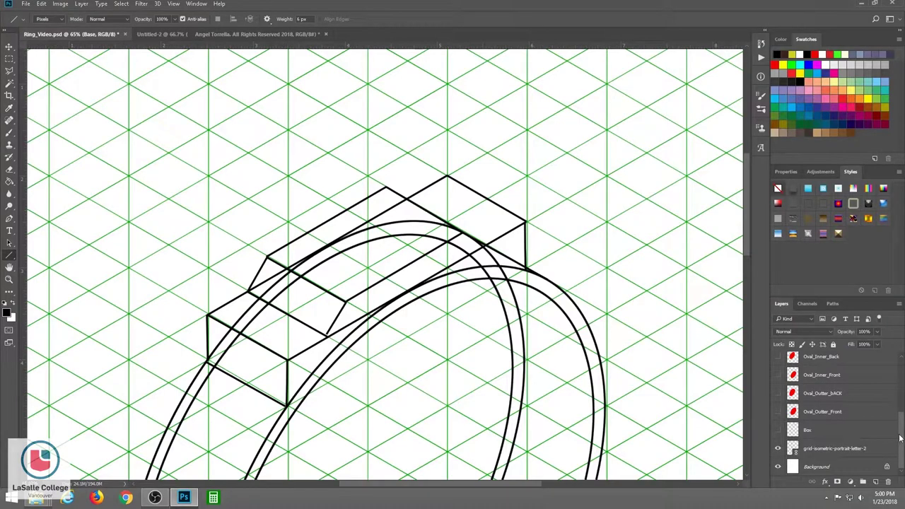
Add a new empty layer above Base and name it Top
{"action": "left_click_drag", "start_coordinate": [894, 438], "coordinate": [895, 360]}
{"action": "left_click", "coordinate": [873, 481]}
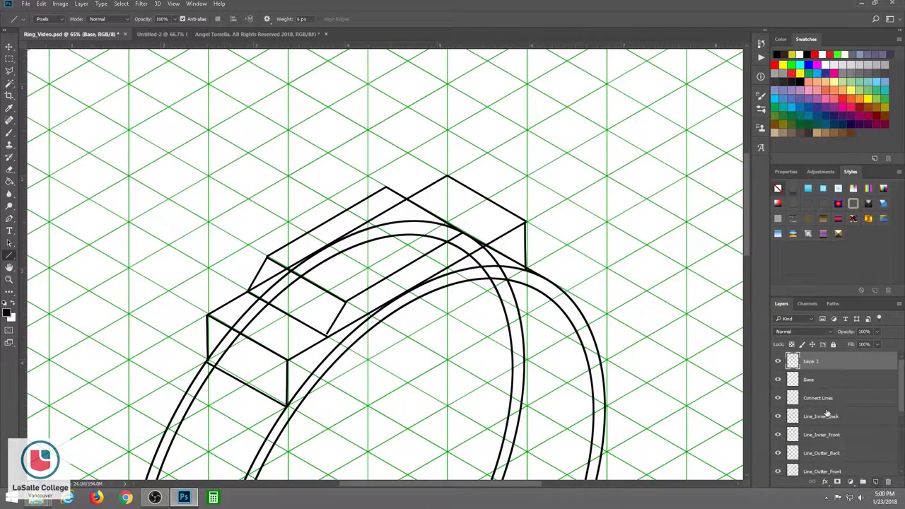
{"action": "double_click", "coordinate": [811, 361]}
{"action": "type", "text": "Top"}
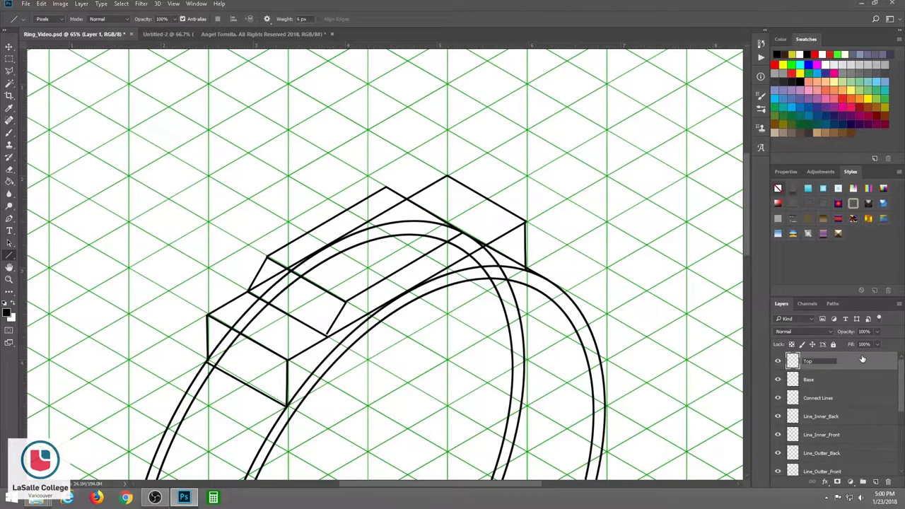
{"action": "key", "text": "Return"}
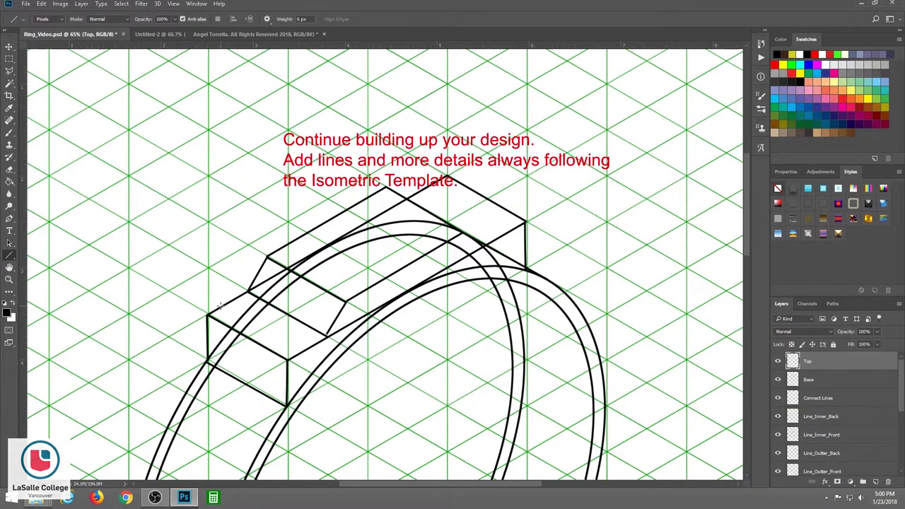
Draw isometric edge lines along the top box and out from its top-right corner
{"action": "left_click_drag", "start_coordinate": [220, 306], "coordinate": [302, 351]}
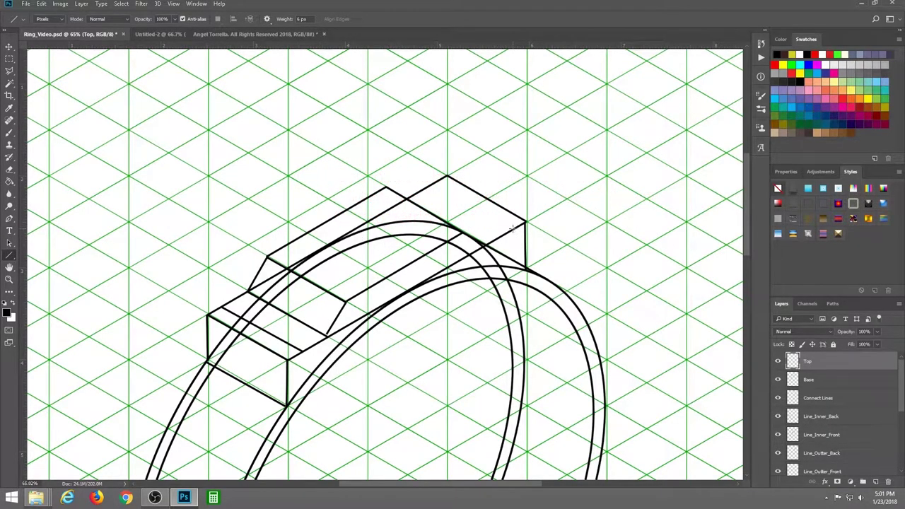
{"action": "left_click_drag", "start_coordinate": [511, 227], "coordinate": [436, 181]}
{"action": "scroll", "coordinate": [520, 226], "scroll_direction": "up", "scroll_amount": 5}
{"action": "left_click_drag", "start_coordinate": [512, 227], "coordinate": [558, 204]}
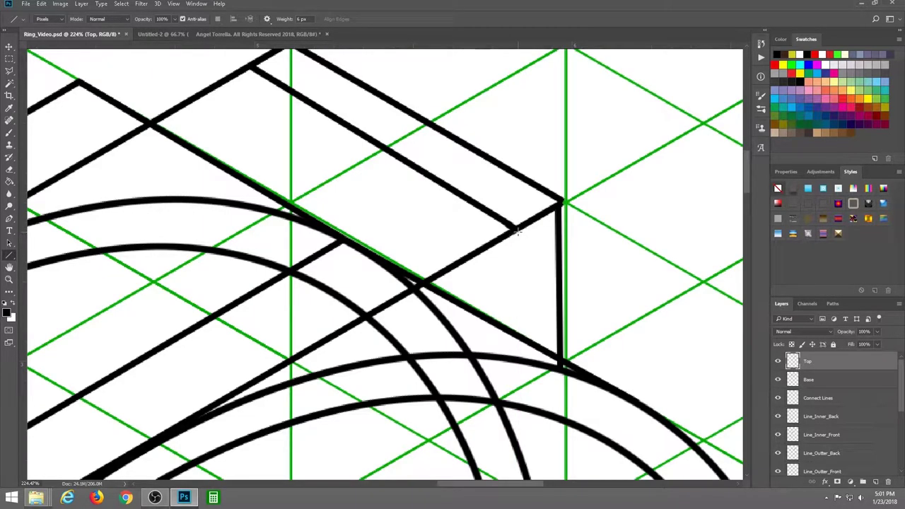
{"action": "left_click_drag", "start_coordinate": [514, 228], "coordinate": [557, 257]}
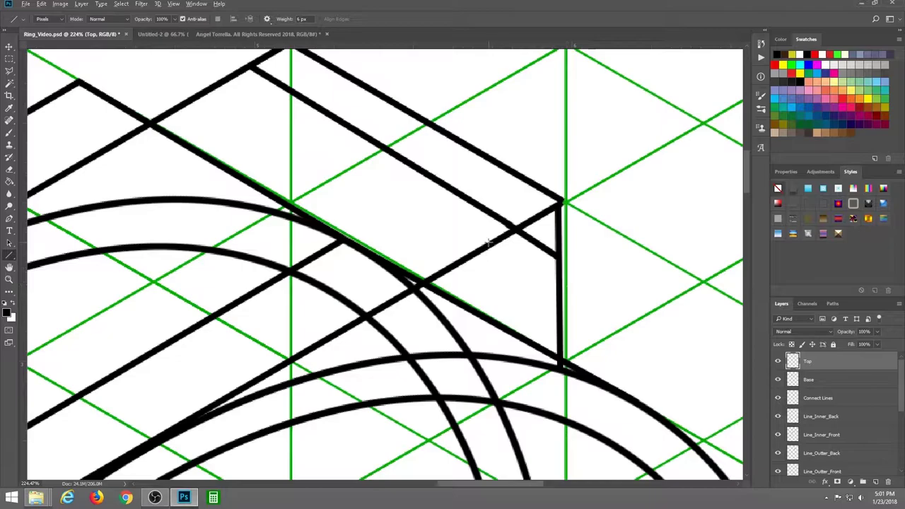
Draw further edge lines along the front box face of the setting
{"action": "scroll", "coordinate": [487, 242], "scroll_direction": "down", "scroll_amount": 3}
{"action": "scroll", "coordinate": [501, 256], "scroll_direction": "down", "scroll_amount": 2}
{"action": "scroll", "coordinate": [501, 257], "scroll_direction": "down", "scroll_amount": 2}
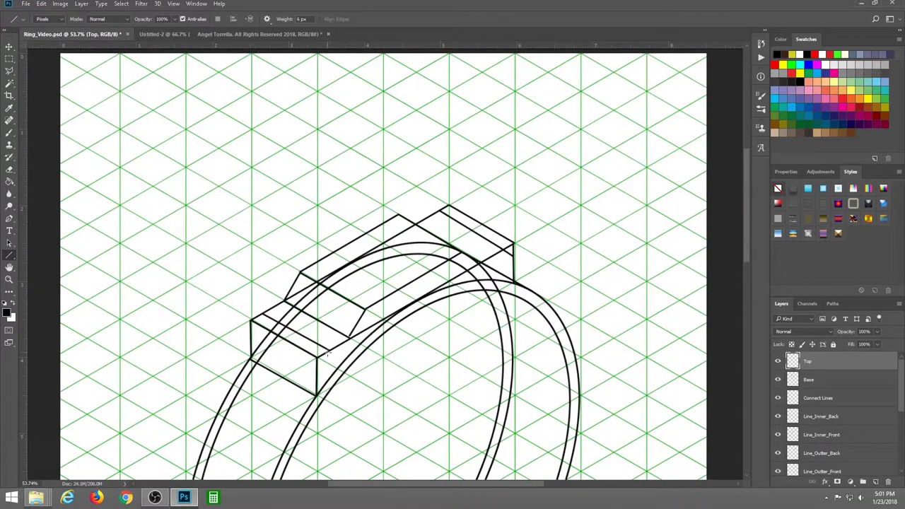
{"action": "scroll", "coordinate": [328, 354], "scroll_direction": "up", "scroll_amount": 1}
{"action": "scroll", "coordinate": [328, 354], "scroll_direction": "up", "scroll_amount": 2}
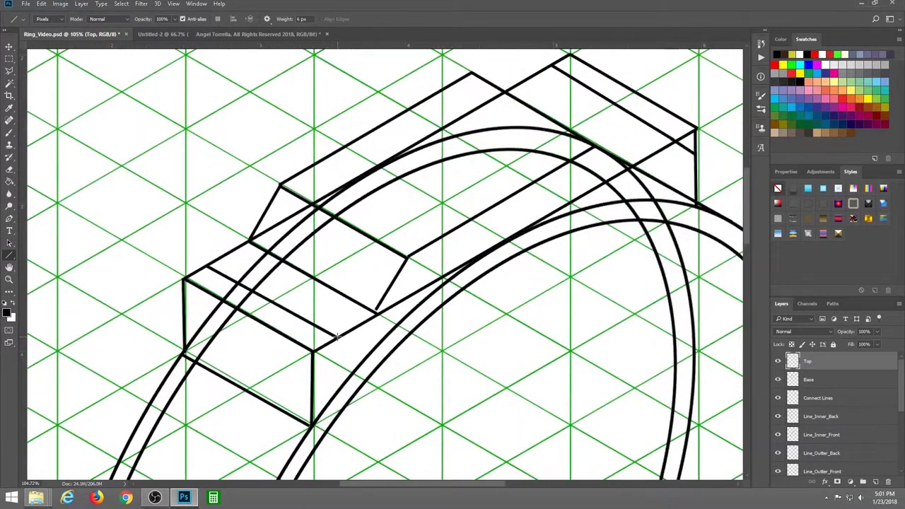
{"action": "mouse_move", "coordinate": [337, 337]}
{"action": "left_mouse_down"}
{"action": "mouse_move", "coordinate": [315, 369]}
{"action": "mouse_move", "coordinate": [313, 351]}
{"action": "mouse_move", "coordinate": [182, 295]}
{"action": "left_mouse_up"}
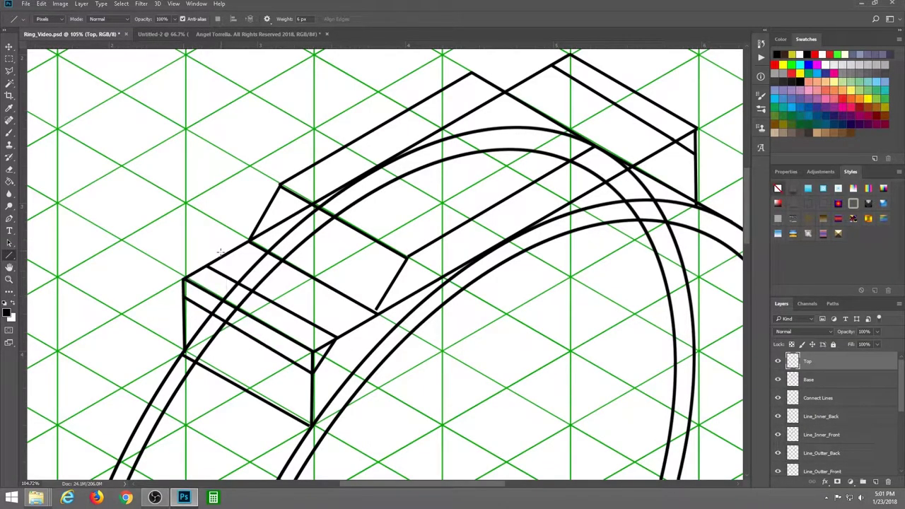
{"action": "mouse_move", "coordinate": [206, 268]}
{"action": "left_mouse_down"}
{"action": "mouse_move", "coordinate": [185, 294]}
{"action": "mouse_move", "coordinate": [182, 280]}
{"action": "left_mouse_up"}
{"action": "left_click_drag", "start_coordinate": [377, 307], "coordinate": [376, 312]}
{"action": "mouse_move", "coordinate": [521, 285]}
{"action": "left_mouse_down"}
{"action": "mouse_move", "coordinate": [520, 326]}
{"action": "mouse_move", "coordinate": [501, 318]}
{"action": "left_mouse_up"}
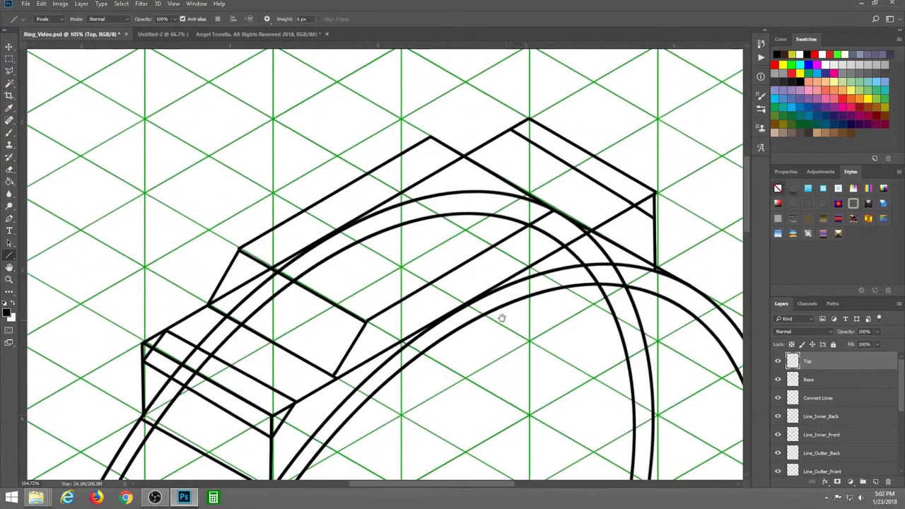
Draw the first 30° isometric edges across the setting and a vertical drop to the band
{"action": "scroll", "coordinate": [452, 366], "scroll_direction": "down", "scroll_amount": 3}
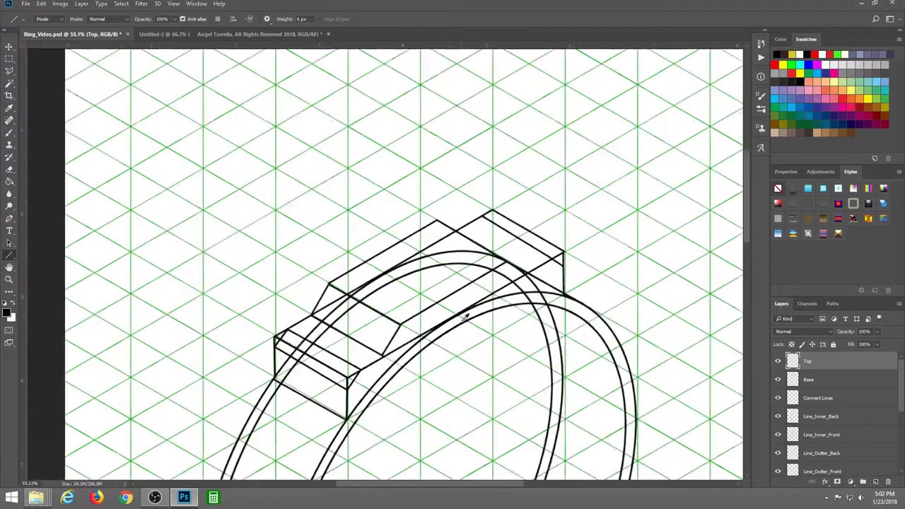
{"action": "scroll", "coordinate": [467, 357], "scroll_direction": "down", "scroll_amount": 3}
{"action": "scroll", "coordinate": [488, 343], "scroll_direction": "down", "scroll_amount": 2}
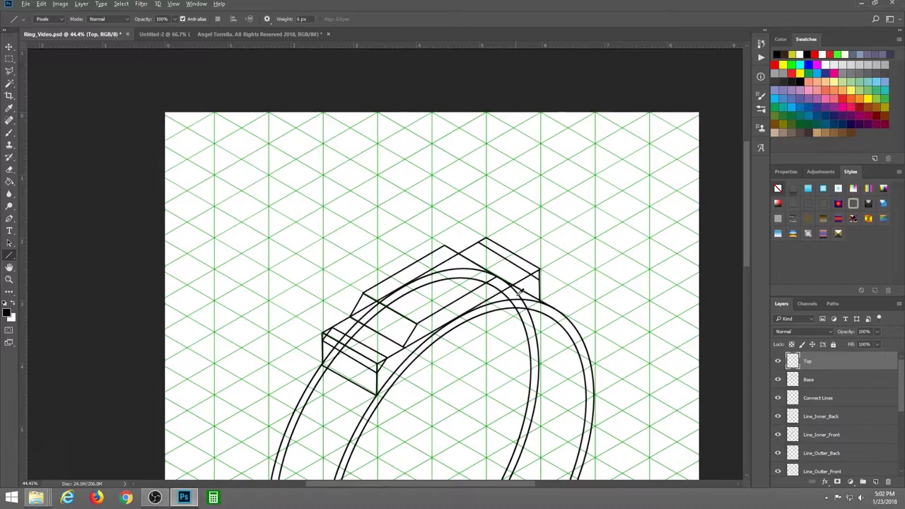
{"action": "scroll", "coordinate": [499, 334], "scroll_direction": "up", "scroll_amount": 2}
{"action": "scroll", "coordinate": [491, 302], "scroll_direction": "up", "scroll_amount": 1}
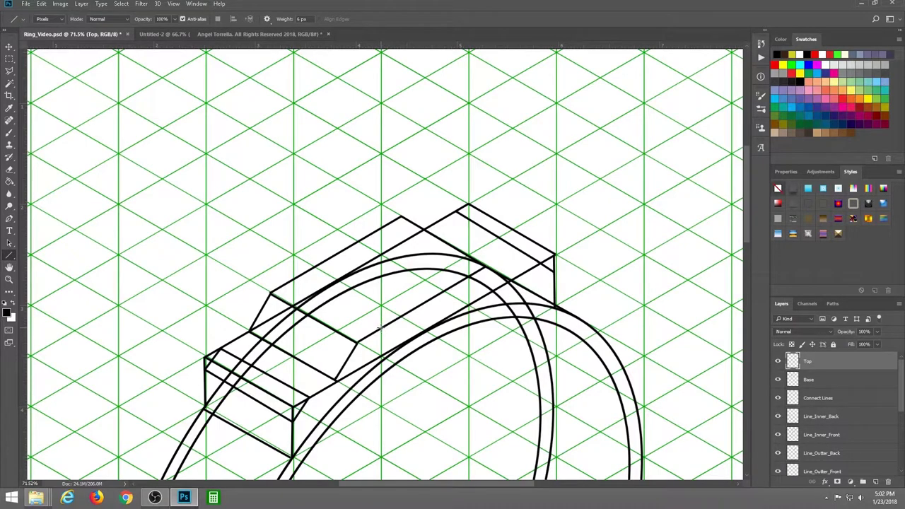
{"action": "left_click_drag", "start_coordinate": [380, 327], "coordinate": [296, 276]}
{"action": "left_click_drag", "start_coordinate": [463, 278], "coordinate": [381, 227]}
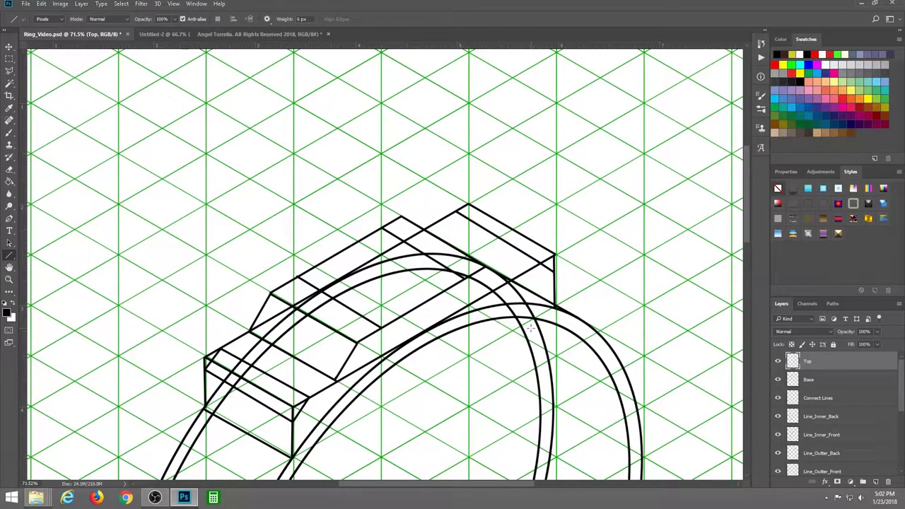
{"action": "left_click_drag", "start_coordinate": [381, 326], "coordinate": [381, 356]}
Add more short vertical drops, parallel 30° lines and a connecting segment at the step
{"action": "left_click_drag", "start_coordinate": [464, 278], "coordinate": [464, 308]}
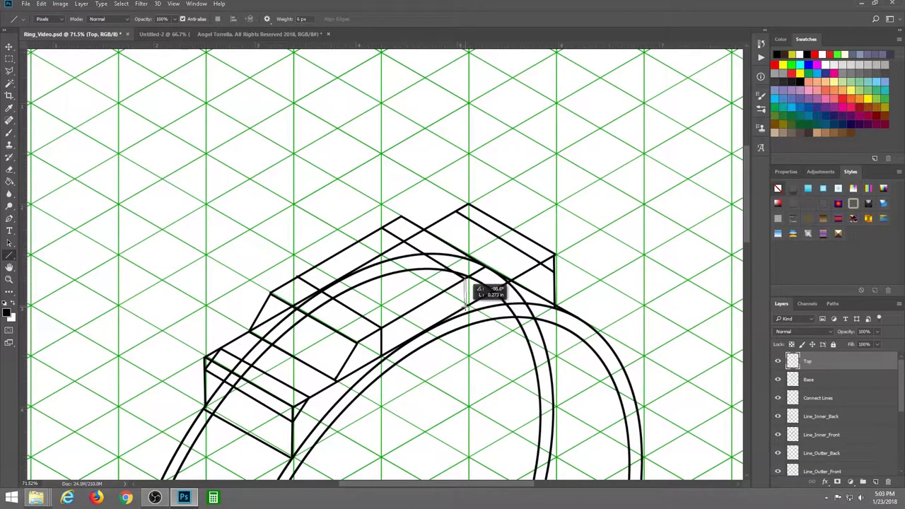
{"action": "left_click_drag", "start_coordinate": [463, 308], "coordinate": [464, 308]}
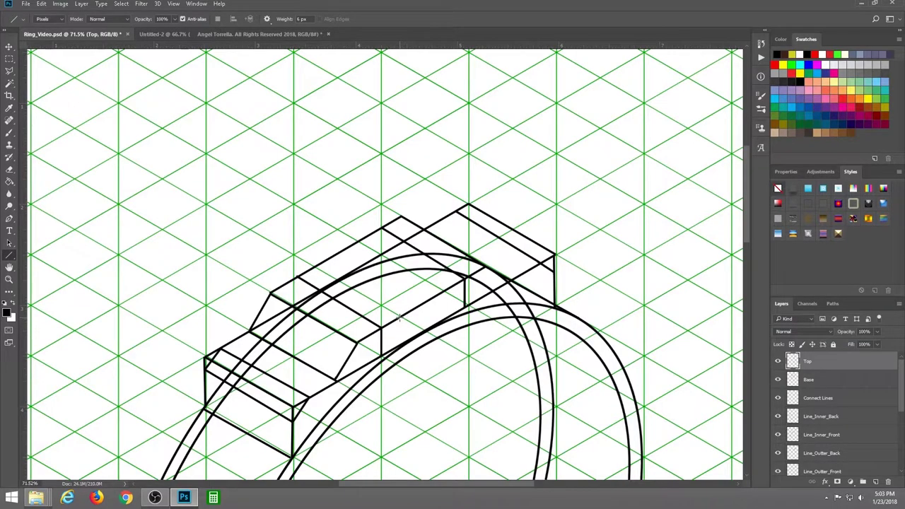
{"action": "left_click_drag", "start_coordinate": [400, 317], "coordinate": [314, 267]}
{"action": "left_click_drag", "start_coordinate": [445, 291], "coordinate": [360, 241]}
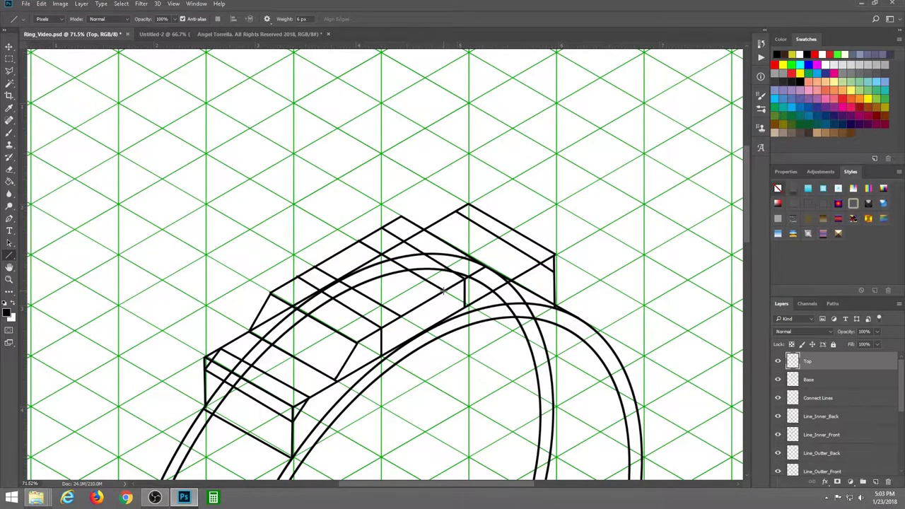
{"action": "left_click_drag", "start_coordinate": [443, 291], "coordinate": [444, 316]}
{"action": "mouse_move", "coordinate": [398, 316]}
{"action": "left_mouse_down"}
{"action": "mouse_move", "coordinate": [398, 347]}
{"action": "mouse_move", "coordinate": [382, 339]}
{"action": "left_mouse_up"}
{"action": "left_click_drag", "start_coordinate": [443, 316], "coordinate": [457, 314]}
Add the final diagonal edge and two short vertical edges to the stepped recess
{"action": "scroll", "coordinate": [449, 315], "scroll_direction": "up", "scroll_amount": 5}
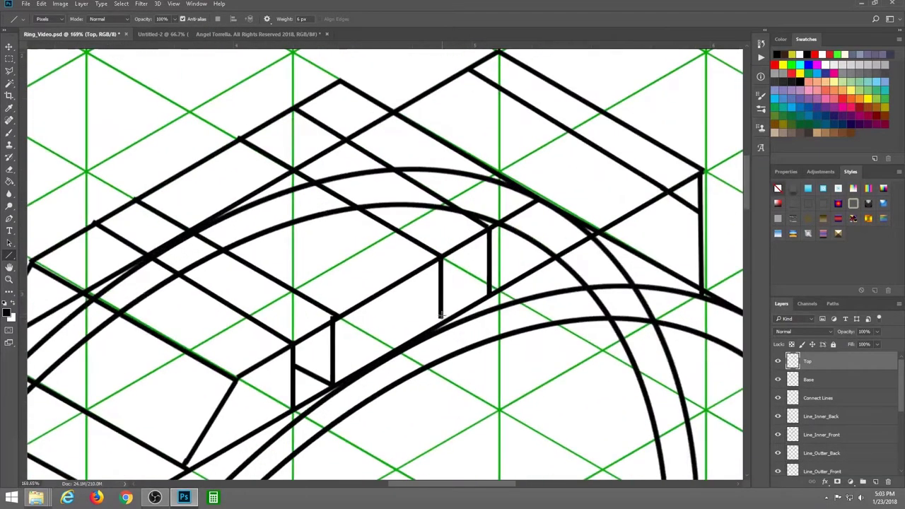
{"action": "left_click_drag", "start_coordinate": [489, 291], "coordinate": [440, 260]}
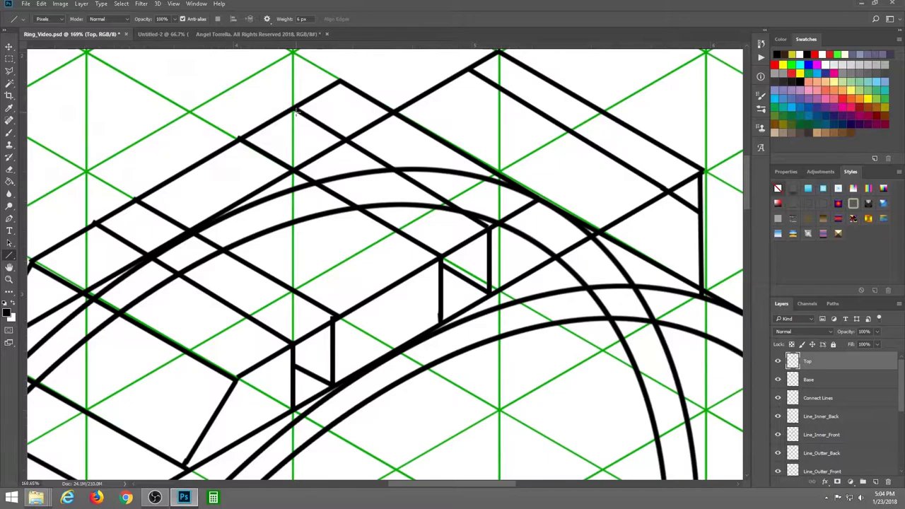
{"action": "left_click_drag", "start_coordinate": [295, 109], "coordinate": [294, 170]}
{"action": "mouse_move", "coordinate": [448, 255]}
{"action": "left_mouse_down"}
{"action": "mouse_move", "coordinate": [490, 231]}
{"action": "mouse_move", "coordinate": [602, 214]}
{"action": "left_mouse_up"}
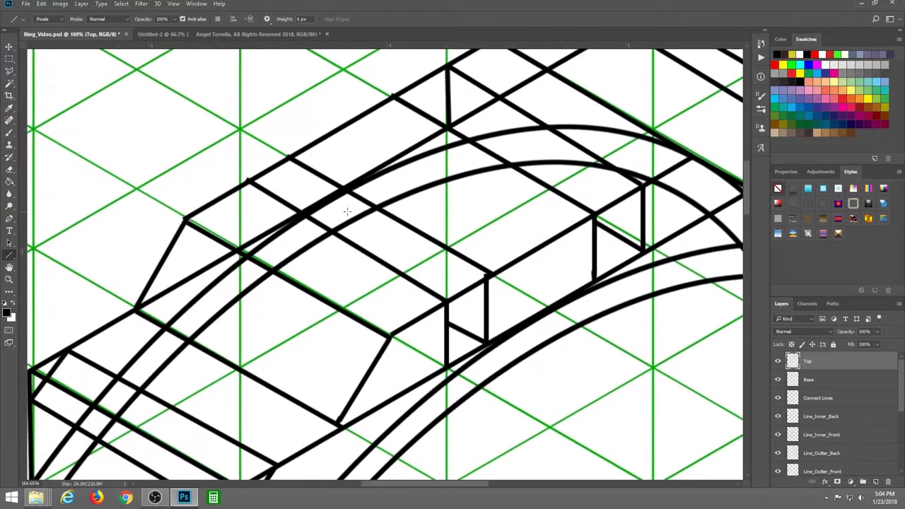
{"action": "left_click_drag", "start_coordinate": [289, 157], "coordinate": [289, 204]}
{"action": "scroll", "coordinate": [495, 258], "scroll_direction": "down", "scroll_amount": 5}
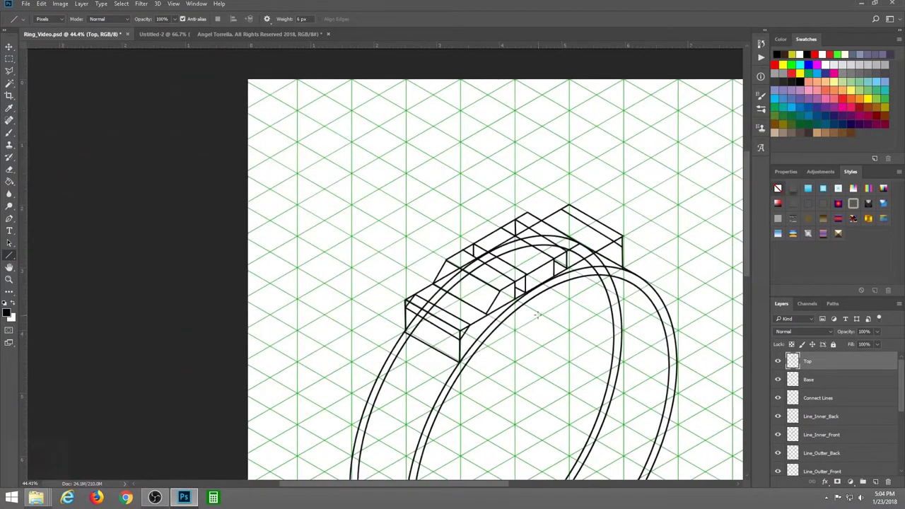
Hide the green isometric grid layer and make Base the active layer
{"action": "left_click", "coordinate": [777, 361]}
{"action": "left_click", "coordinate": [777, 361]}
{"action": "scroll", "coordinate": [828, 427], "scroll_direction": "down", "scroll_amount": 5}
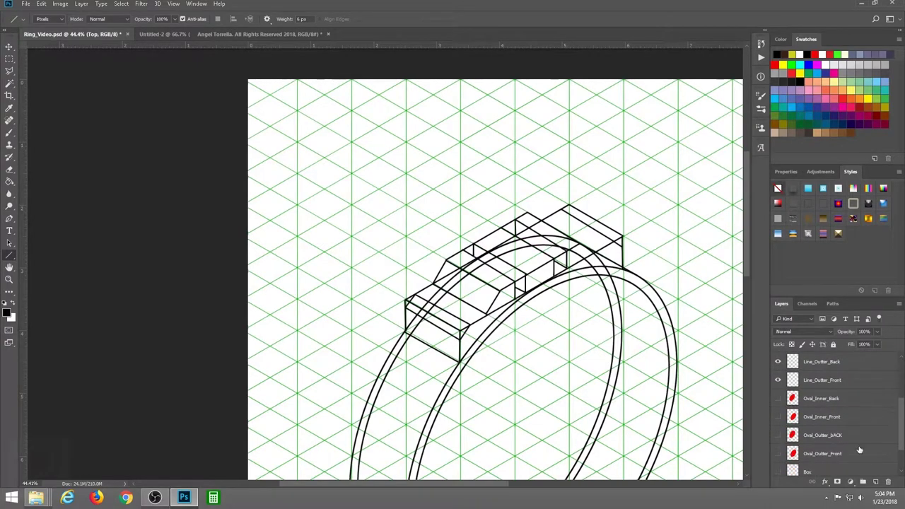
{"action": "scroll", "coordinate": [901, 428], "scroll_direction": "down", "scroll_amount": 2}
{"action": "left_click", "coordinate": [778, 448]}
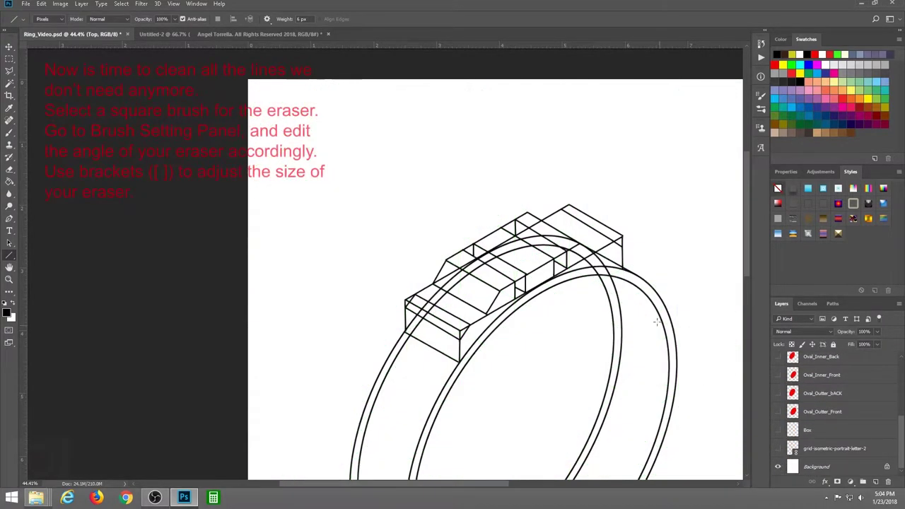
{"action": "scroll", "coordinate": [628, 225], "scroll_direction": "up", "scroll_amount": 5}
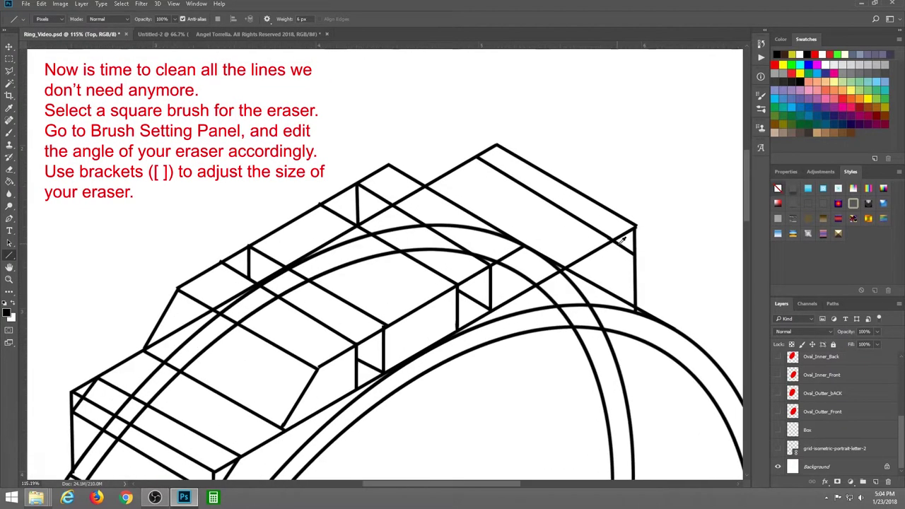
{"action": "scroll", "coordinate": [860, 431], "scroll_direction": "up", "scroll_amount": 5}
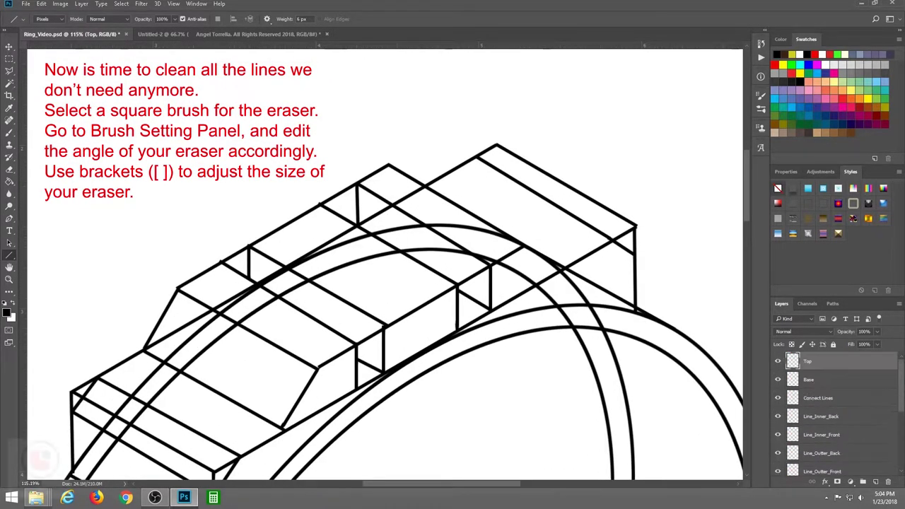
{"action": "left_click", "coordinate": [800, 380]}
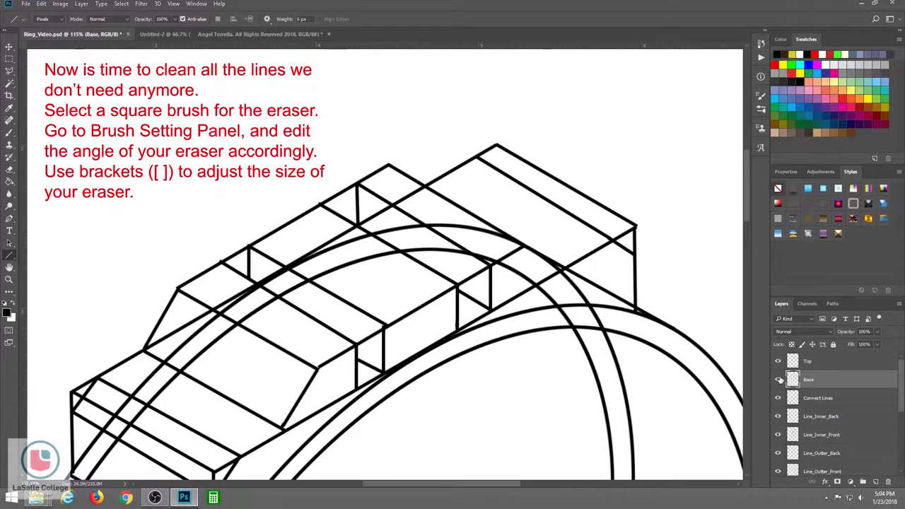
{"action": "left_click", "coordinate": [9, 171]}
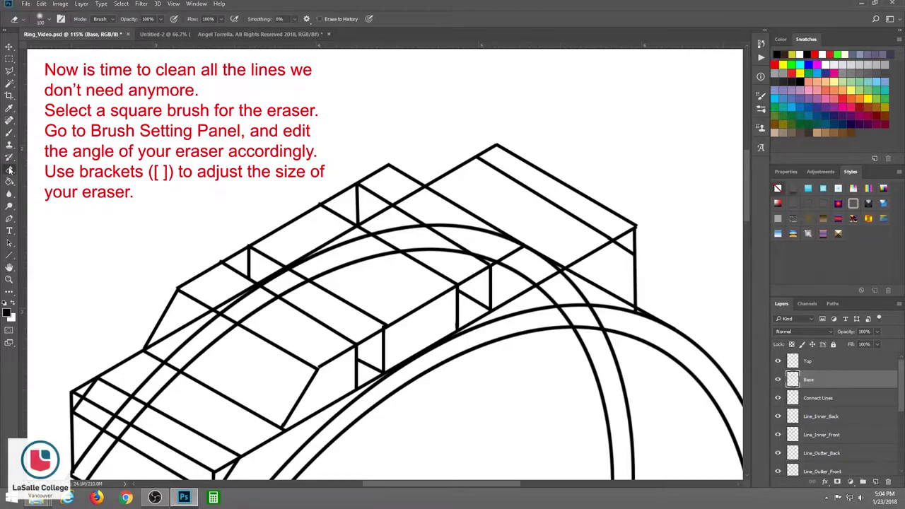
Give the eraser a Hard Square tip and erase the box's overshooting top-right corner
{"action": "left_click", "coordinate": [45, 19]}
{"action": "left_click_drag", "start_coordinate": [116, 117], "coordinate": [113, 158]}
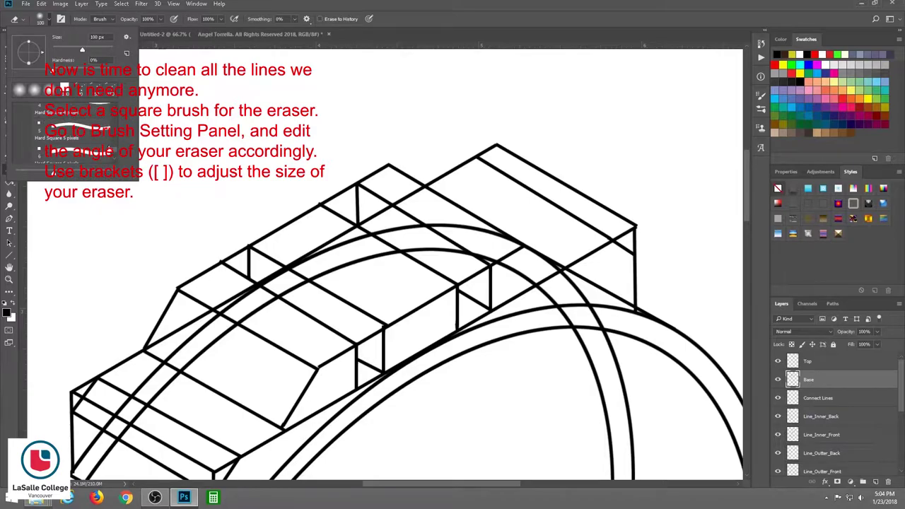
{"action": "left_click", "coordinate": [101, 155]}
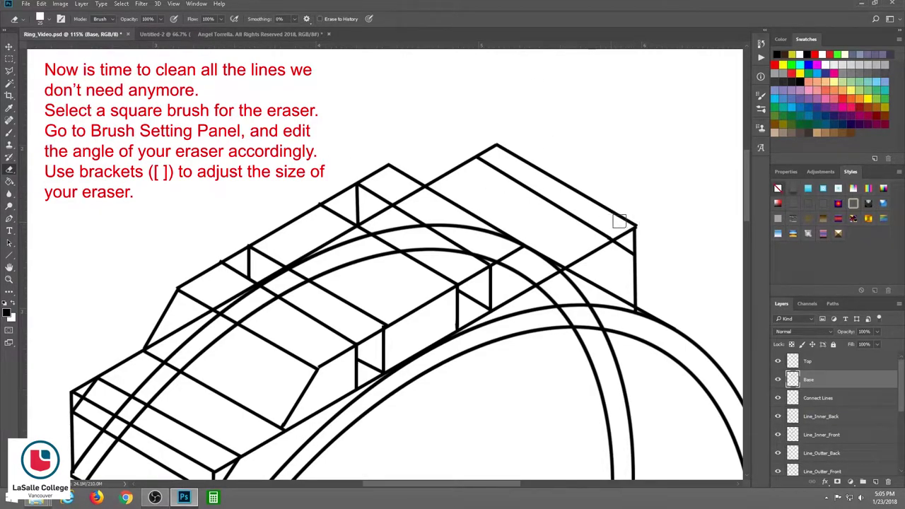
{"action": "mouse_move", "coordinate": [627, 221]}
{"action": "left_mouse_down"}
{"action": "mouse_move", "coordinate": [635, 225]}
{"action": "mouse_move", "coordinate": [499, 143]}
{"action": "left_mouse_up"}
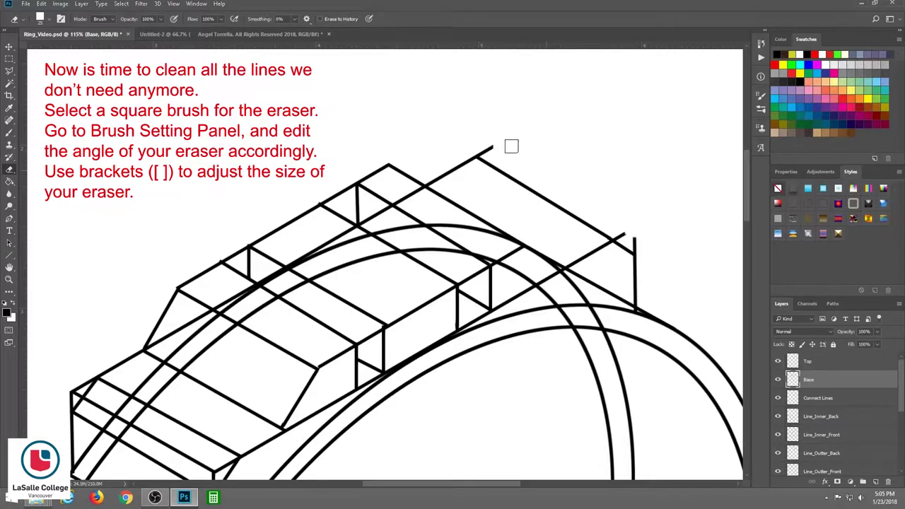
{"action": "scroll", "coordinate": [599, 208], "scroll_direction": "up", "scroll_amount": 5}
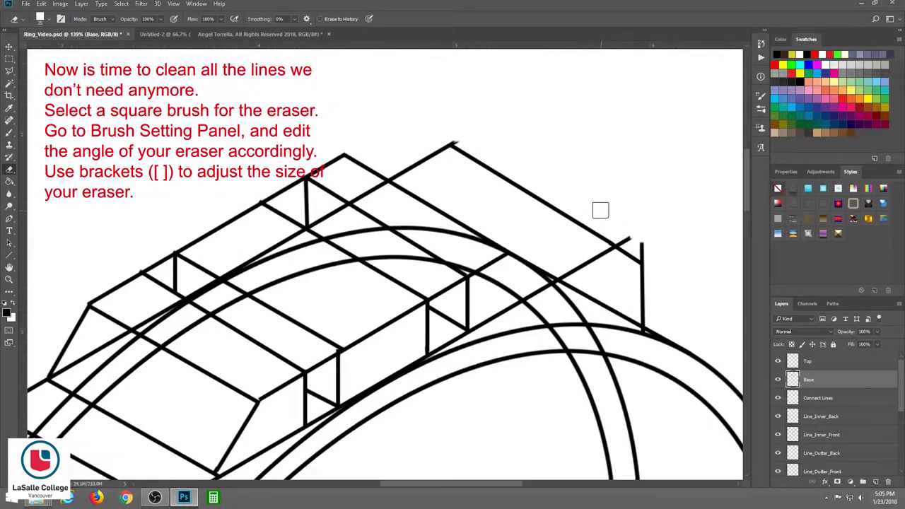
{"action": "scroll", "coordinate": [445, 198], "scroll_direction": "up", "scroll_amount": 1}
{"action": "scroll", "coordinate": [470, 137], "scroll_direction": "up", "scroll_amount": 1}
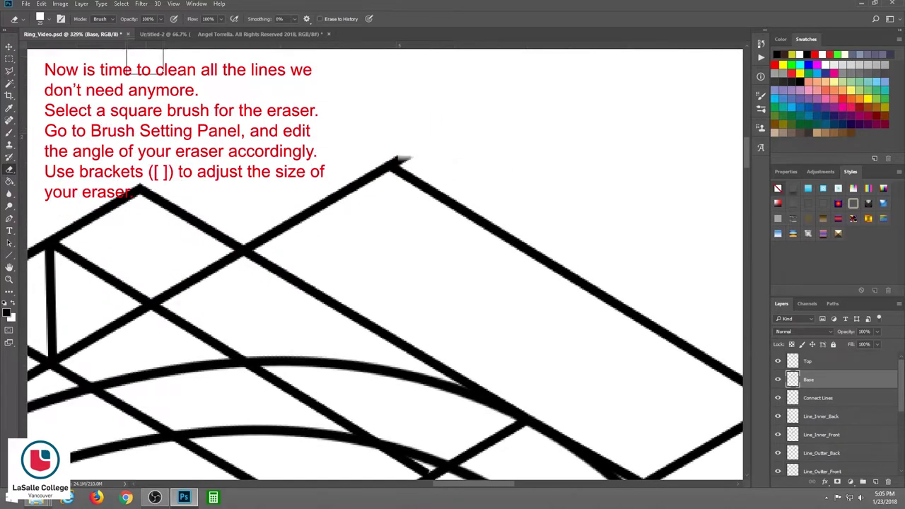
{"action": "left_click", "coordinate": [62, 19]}
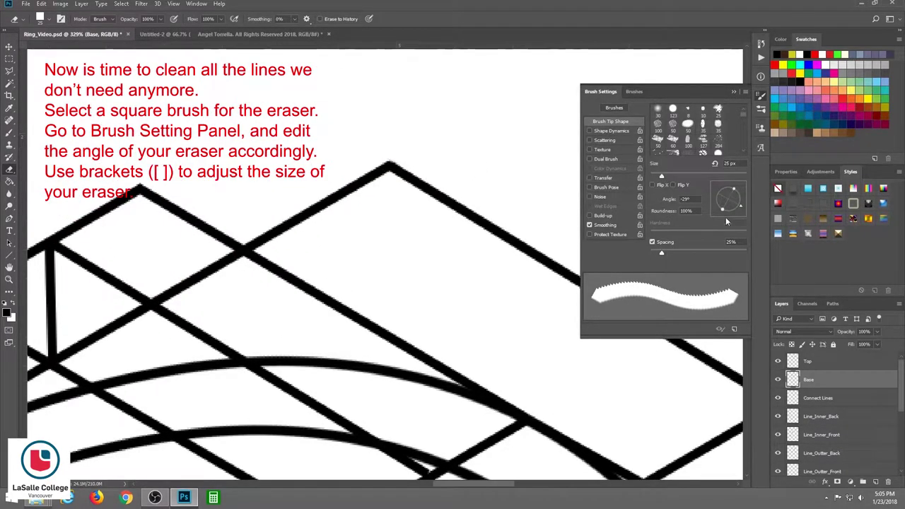
Change the eraser tip angle and erase the leftover vertical stub above the diagonal
{"action": "left_click", "coordinate": [734, 93]}
{"action": "left_click_drag", "start_coordinate": [626, 242], "coordinate": [476, 95]}
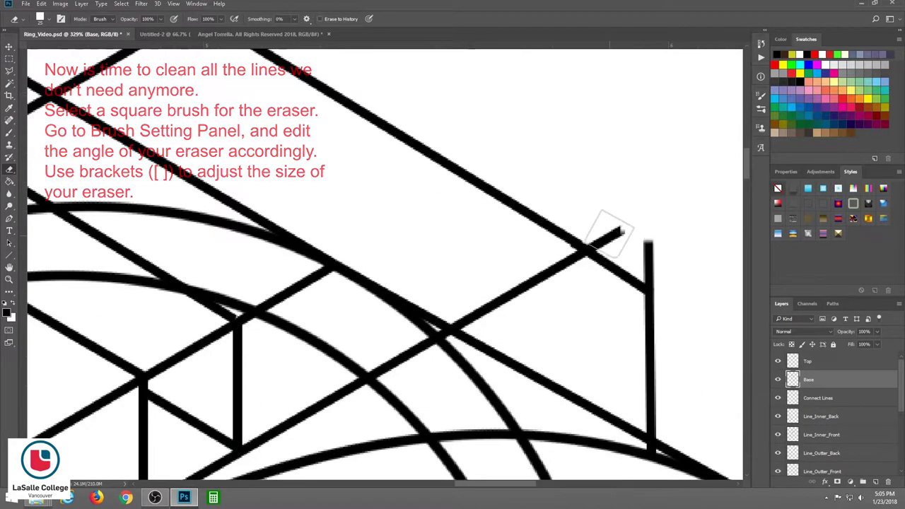
{"action": "key", "text": "F5"}
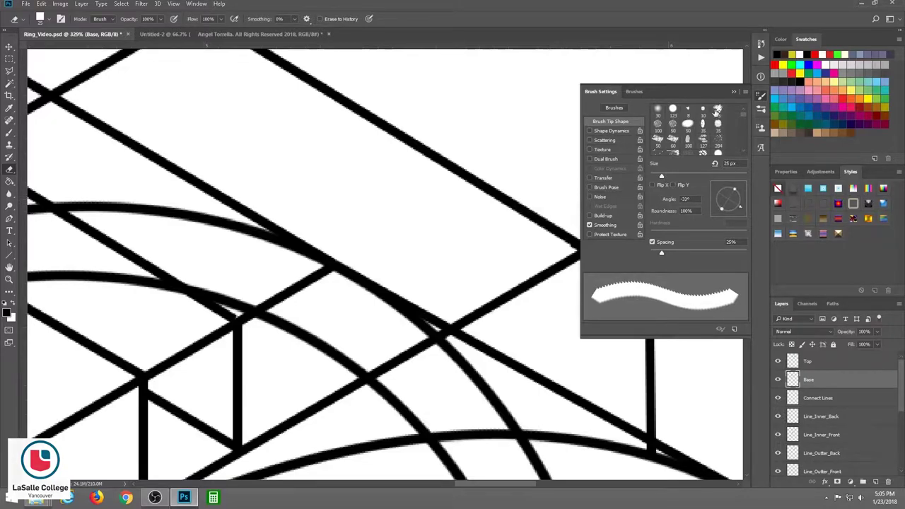
{"action": "key", "text": "F5"}
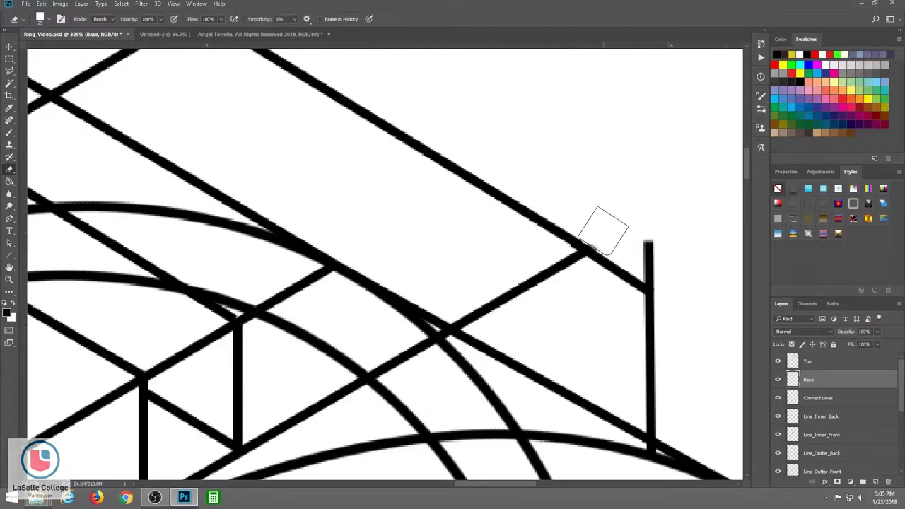
{"action": "left_click_drag", "start_coordinate": [659, 240], "coordinate": [660, 262]}
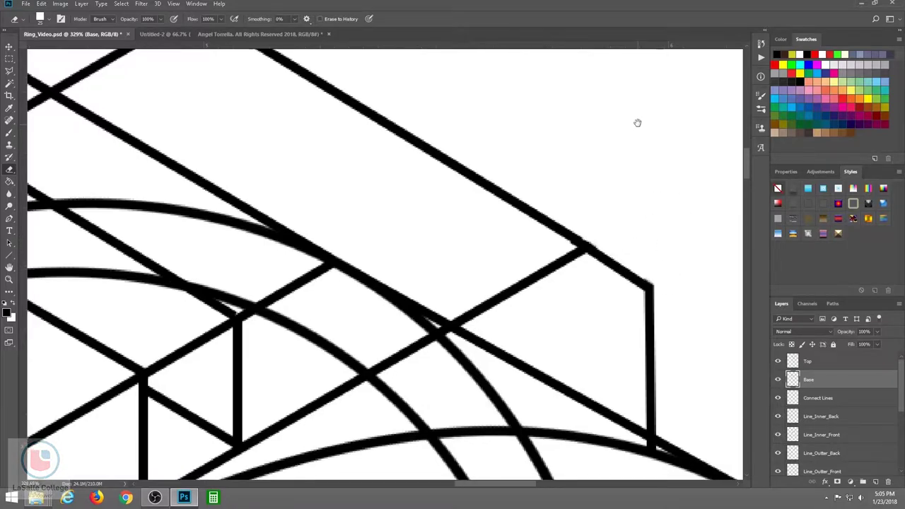
{"action": "left_click_drag", "start_coordinate": [639, 121], "coordinate": [699, 132]}
Erase the overshoot and short stub line at the left box corner
{"action": "scroll", "coordinate": [559, 171], "scroll_direction": "down", "scroll_amount": 2}
{"action": "scroll", "coordinate": [559, 184], "scroll_direction": "down", "scroll_amount": 2}
{"action": "scroll", "coordinate": [600, 252], "scroll_direction": "down", "scroll_amount": 2}
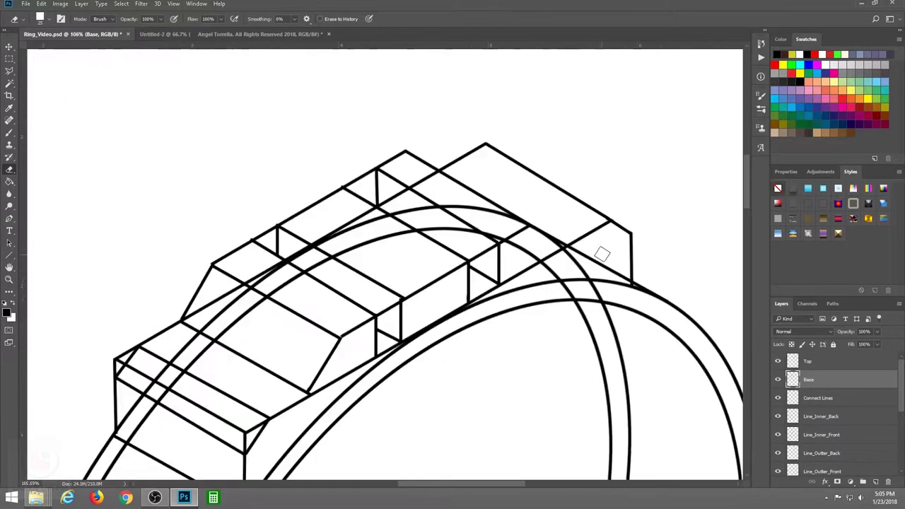
{"action": "scroll", "coordinate": [634, 235], "scroll_direction": "down", "scroll_amount": 2}
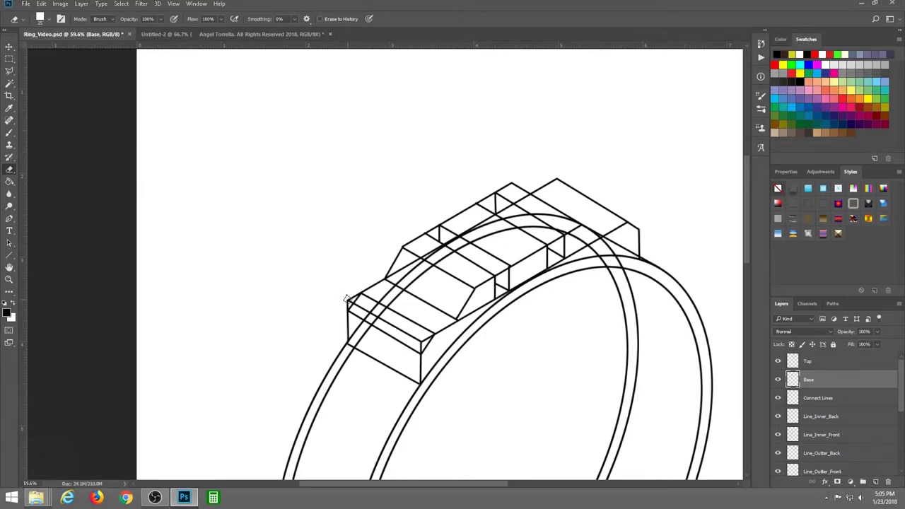
{"action": "scroll", "coordinate": [346, 298], "scroll_direction": "up", "scroll_amount": 2}
{"action": "scroll", "coordinate": [347, 298], "scroll_direction": "up", "scroll_amount": 2}
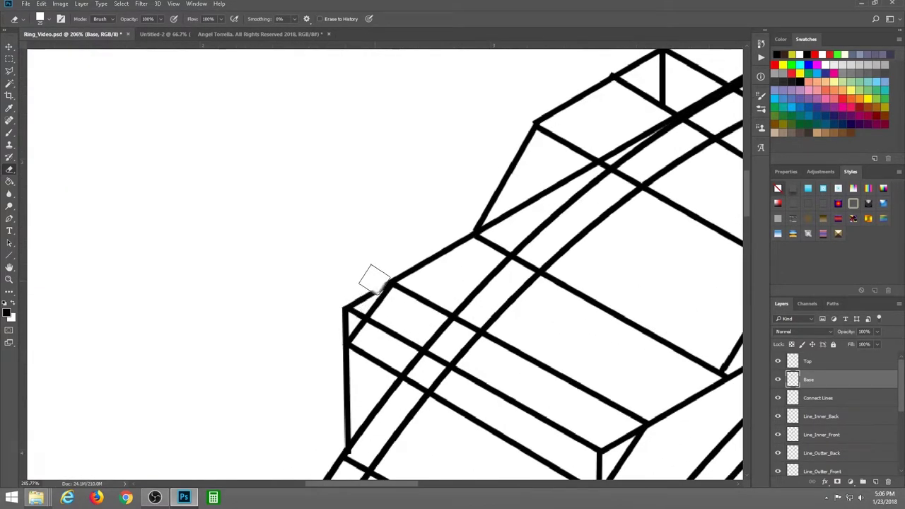
{"action": "mouse_move", "coordinate": [375, 279]}
{"action": "left_mouse_down"}
{"action": "mouse_move", "coordinate": [335, 321]}
{"action": "mouse_move", "coordinate": [491, 388]}
{"action": "left_mouse_up"}
{"action": "left_click_drag", "start_coordinate": [378, 323], "coordinate": [255, 205]}
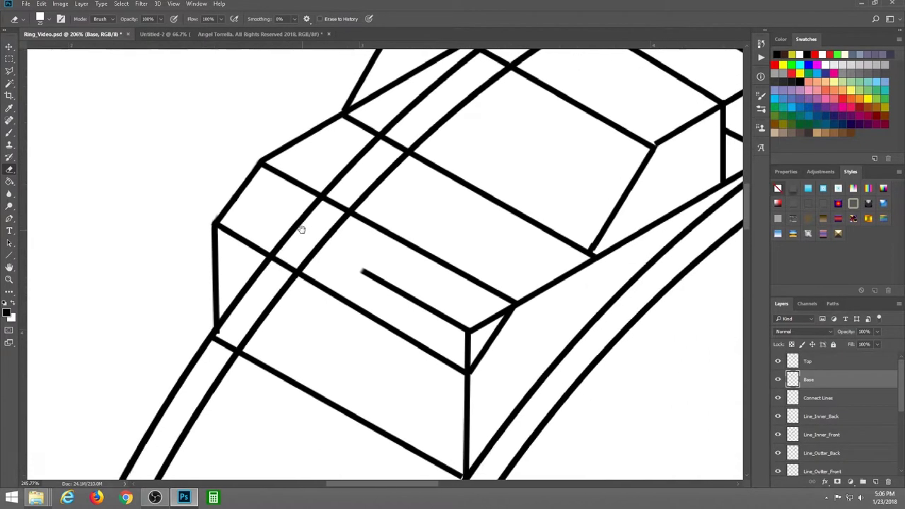
{"action": "mouse_move", "coordinate": [360, 267]}
{"action": "left_mouse_down"}
{"action": "mouse_move", "coordinate": [487, 316]}
{"action": "mouse_move", "coordinate": [497, 311]}
{"action": "mouse_move", "coordinate": [472, 351]}
{"action": "left_mouse_up"}
Erase the diagonal overshoots at the top box's edge and between two box edges
{"action": "scroll", "coordinate": [495, 323], "scroll_direction": "down", "scroll_amount": 3}
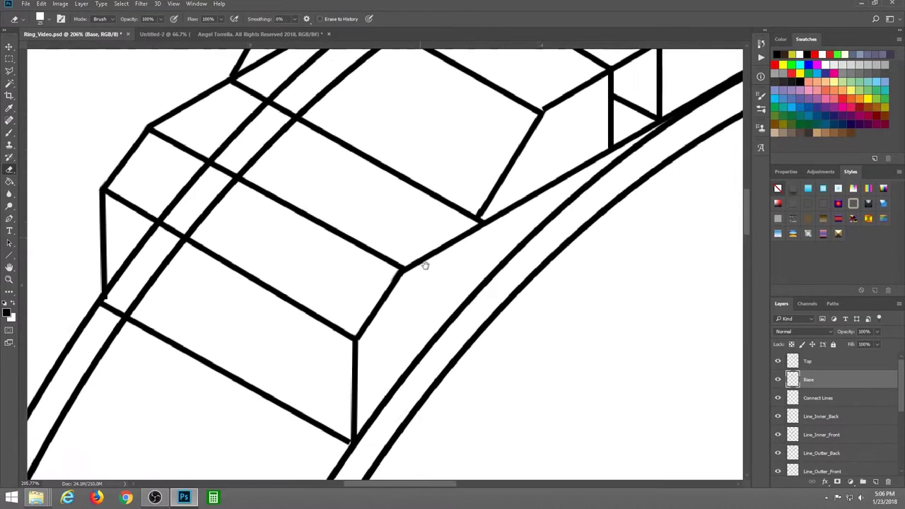
{"action": "scroll", "coordinate": [420, 258], "scroll_direction": "down", "scroll_amount": 2}
{"action": "scroll", "coordinate": [497, 271], "scroll_direction": "down", "scroll_amount": 3}
{"action": "scroll", "coordinate": [587, 276], "scroll_direction": "down", "scroll_amount": 2}
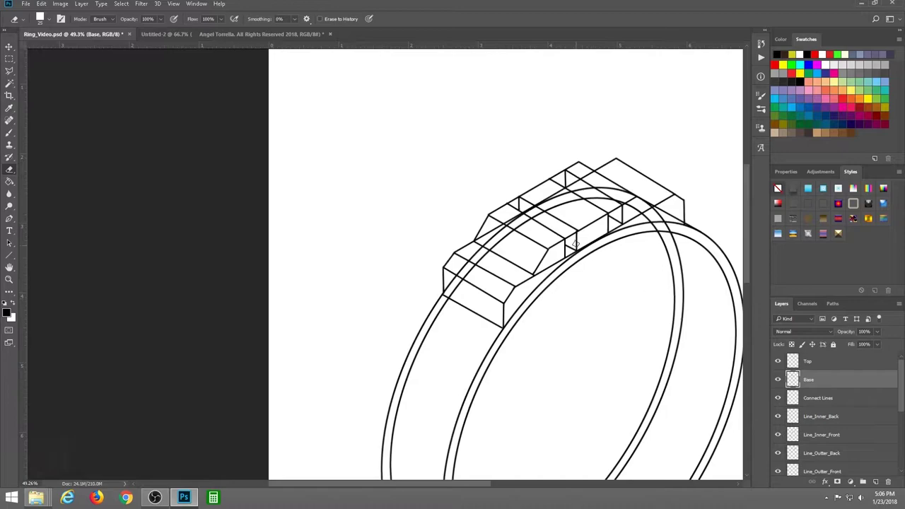
{"action": "scroll", "coordinate": [605, 208], "scroll_direction": "up", "scroll_amount": 2}
{"action": "scroll", "coordinate": [604, 208], "scroll_direction": "up", "scroll_amount": 2}
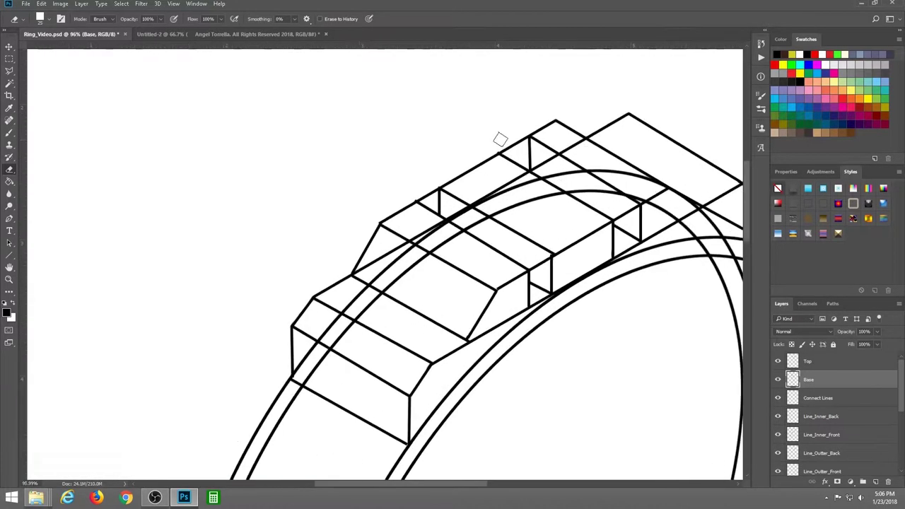
{"action": "scroll", "coordinate": [516, 140], "scroll_direction": "up", "scroll_amount": 1}
{"action": "scroll", "coordinate": [520, 163], "scroll_direction": "up", "scroll_amount": 1}
{"action": "scroll", "coordinate": [516, 161], "scroll_direction": "up", "scroll_amount": 1}
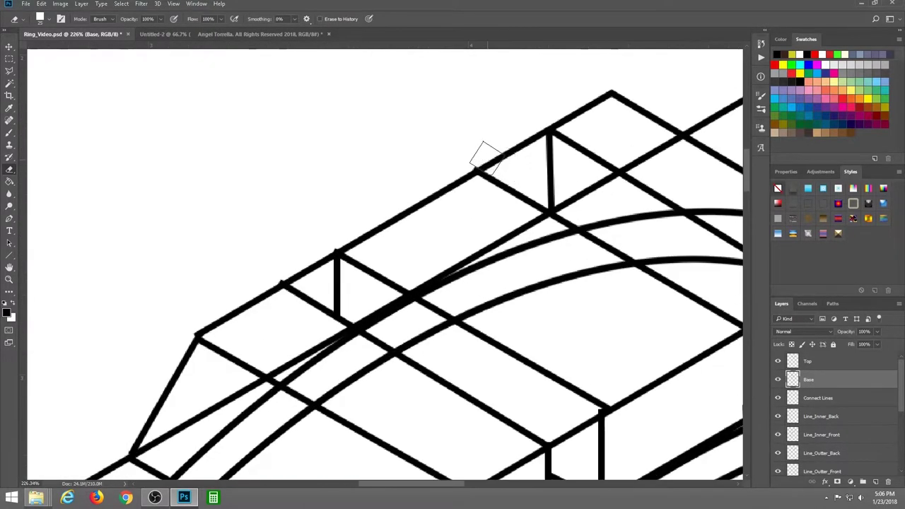
{"action": "left_click_drag", "start_coordinate": [484, 157], "coordinate": [503, 151]}
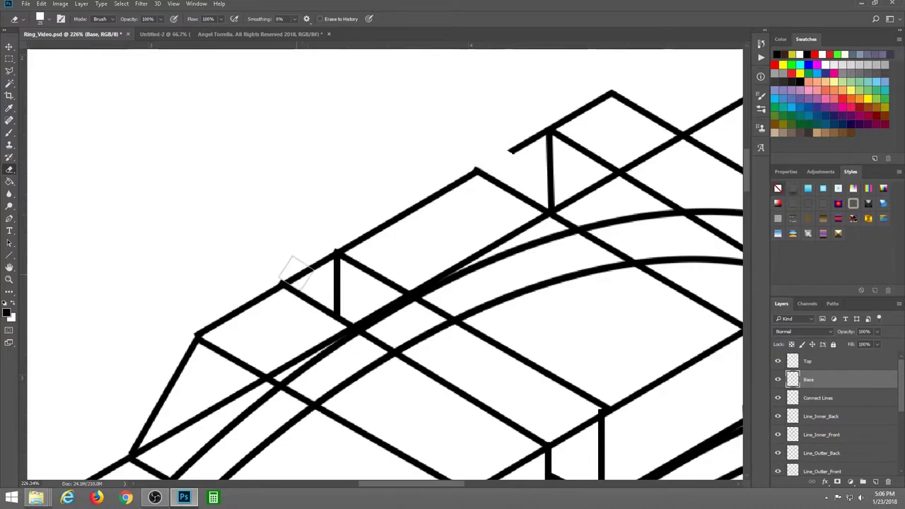
{"action": "scroll", "coordinate": [295, 271], "scroll_direction": "right", "scroll_amount": 5}
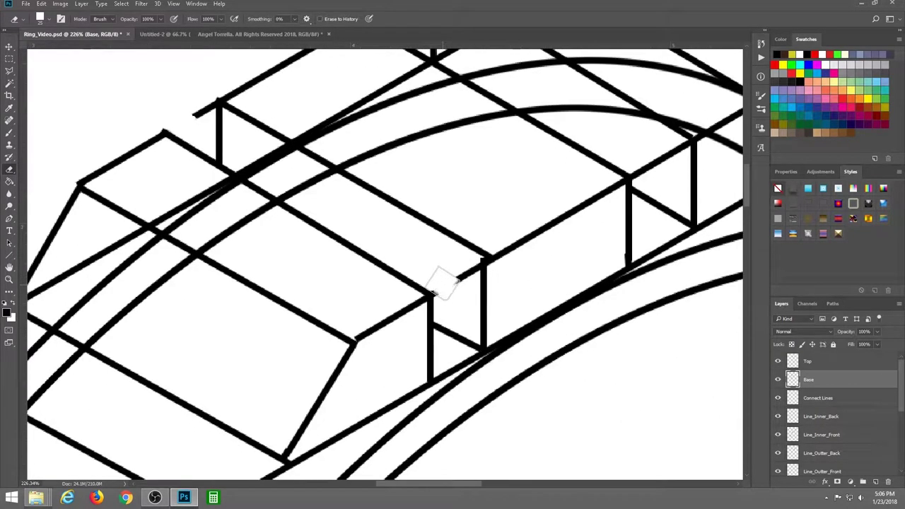
{"action": "left_click_drag", "start_coordinate": [460, 273], "coordinate": [433, 291]}
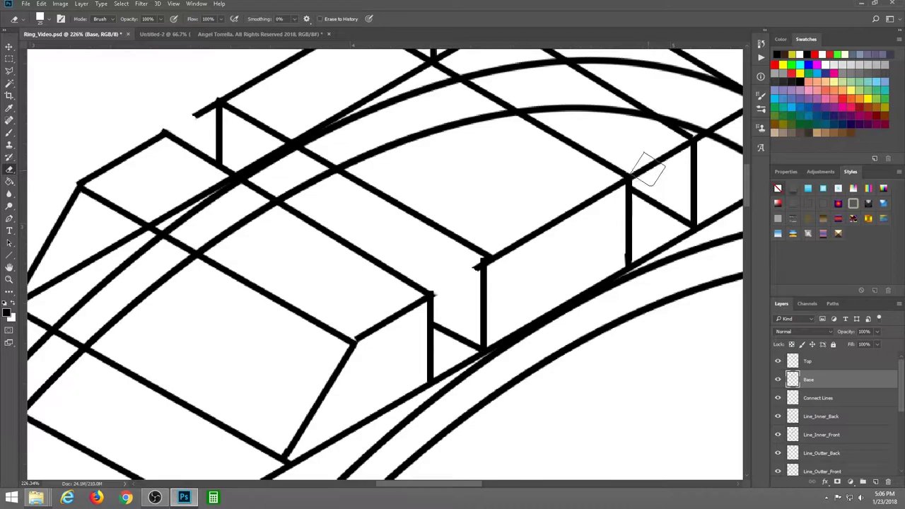
{"action": "left_click_drag", "start_coordinate": [641, 166], "coordinate": [617, 242]}
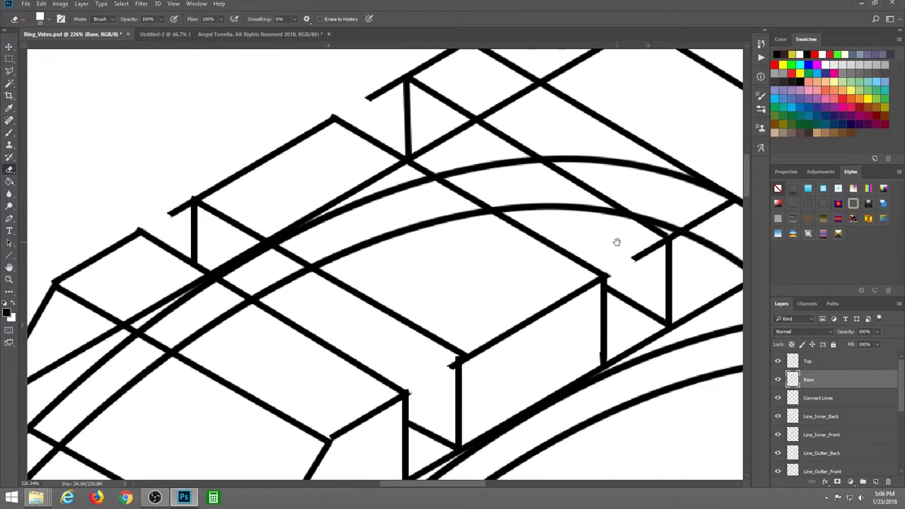
{"action": "scroll", "coordinate": [420, 233], "scroll_direction": "right", "scroll_amount": 5}
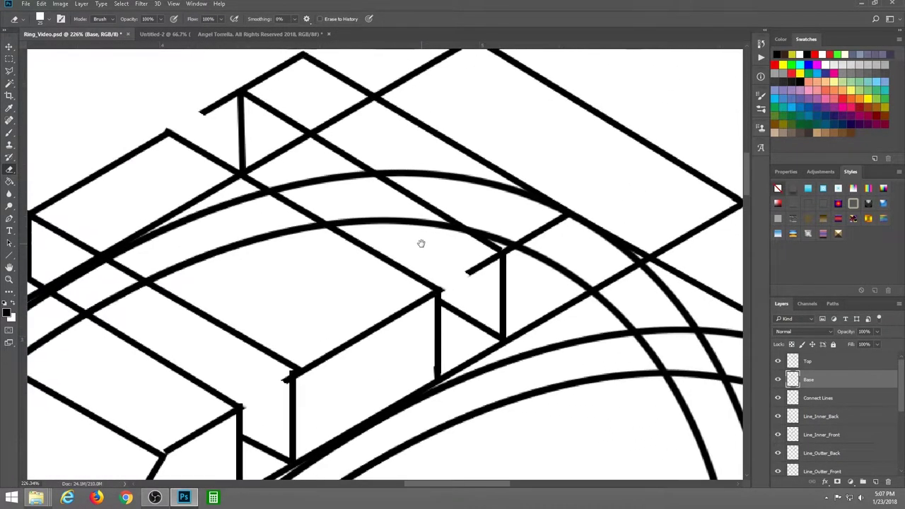
{"action": "scroll", "coordinate": [420, 245], "scroll_direction": "left", "scroll_amount": 2}
{"action": "scroll", "coordinate": [420, 245], "scroll_direction": "up", "scroll_amount": 1}
Straighten the eraser tip to 0° and erase the diagonal stub left of the vertical post
{"action": "key", "text": "F5"}
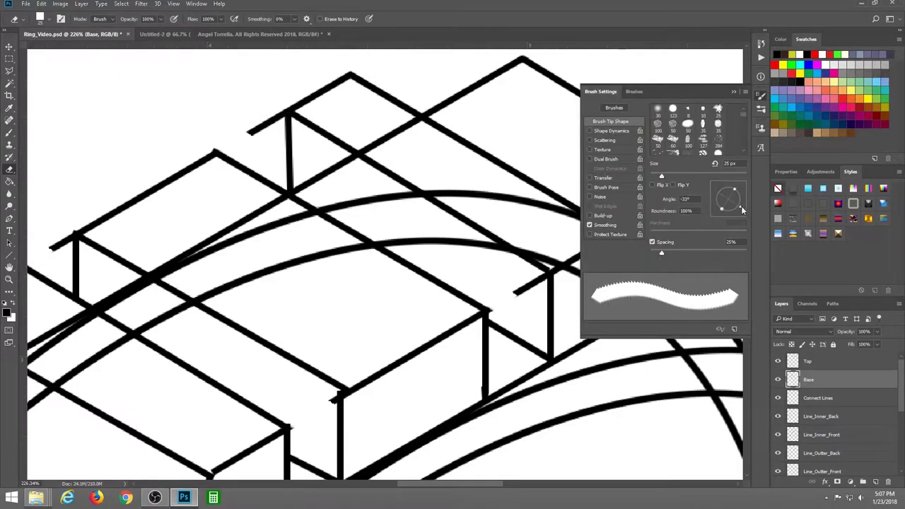
{"action": "left_click_drag", "start_coordinate": [742, 209], "coordinate": [743, 202]}
{"action": "left_click", "coordinate": [733, 93]}
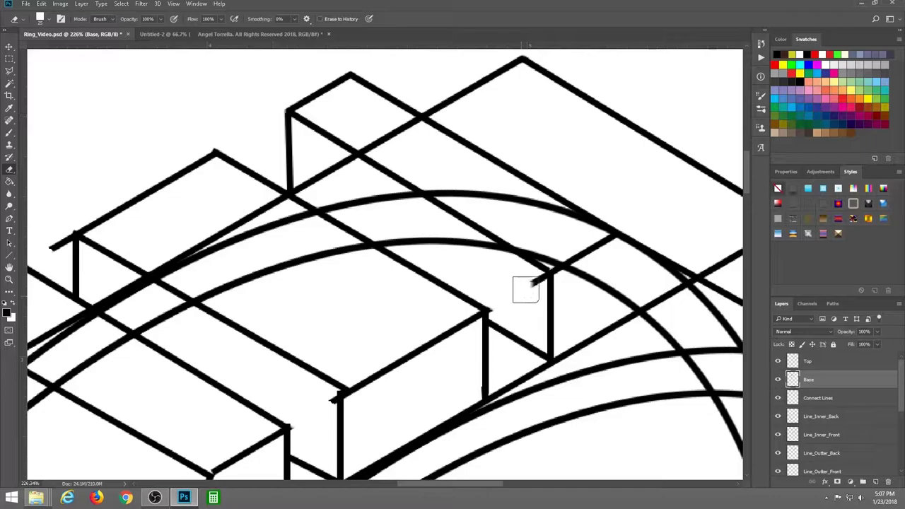
{"action": "left_click_drag", "start_coordinate": [525, 289], "coordinate": [531, 286]}
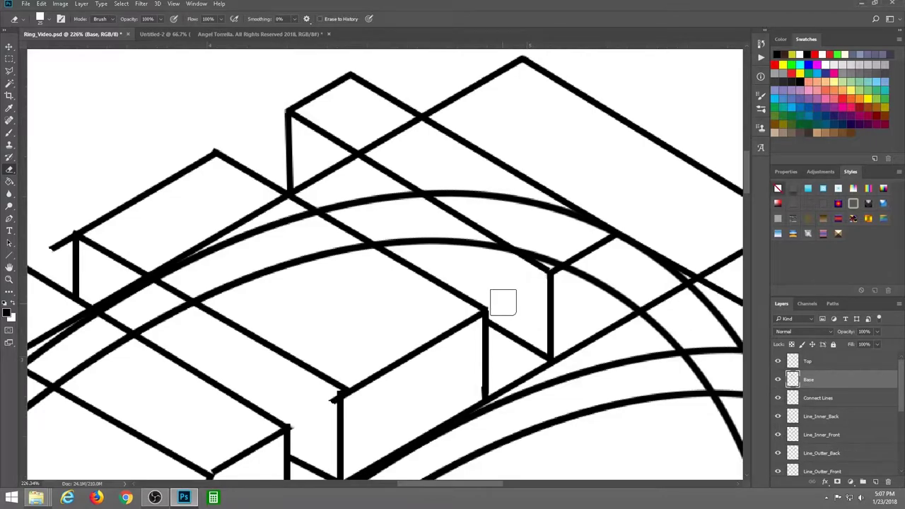
{"action": "scroll", "coordinate": [502, 302], "scroll_direction": "down", "scroll_amount": 3}
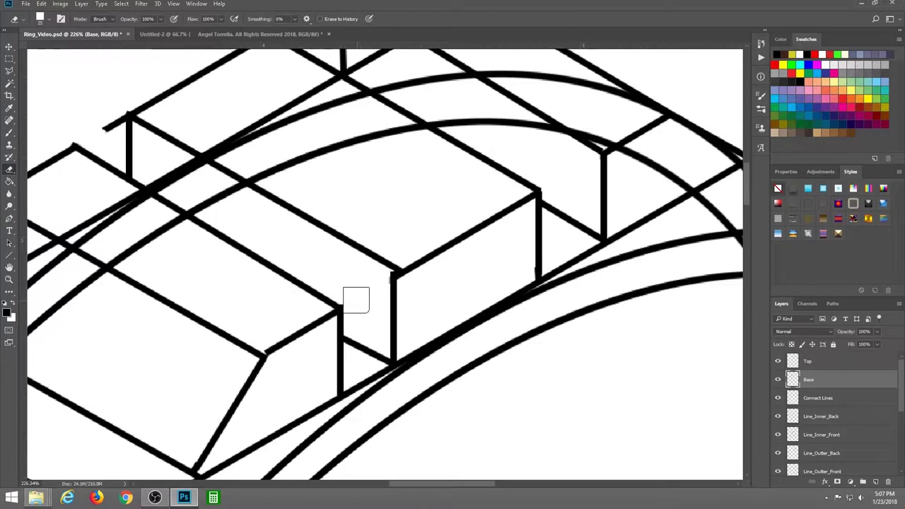
{"action": "scroll", "coordinate": [355, 299], "scroll_direction": "down", "scroll_amount": 3}
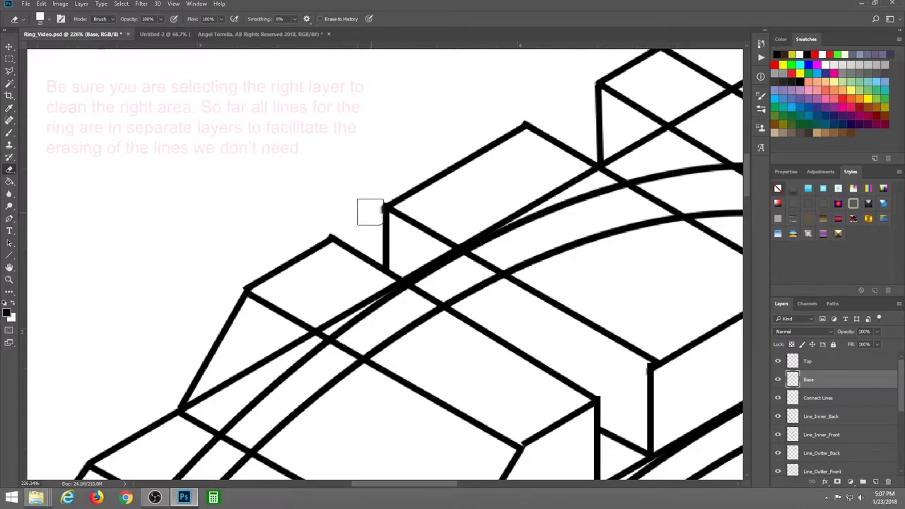
{"action": "scroll", "coordinate": [452, 232], "scroll_direction": "down", "scroll_amount": 3}
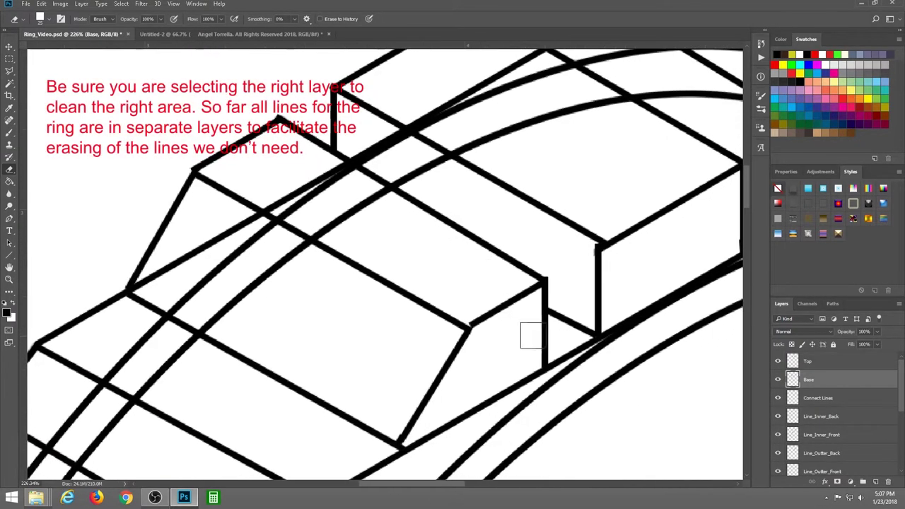
{"action": "scroll", "coordinate": [531, 336], "scroll_direction": "up", "scroll_amount": 5}
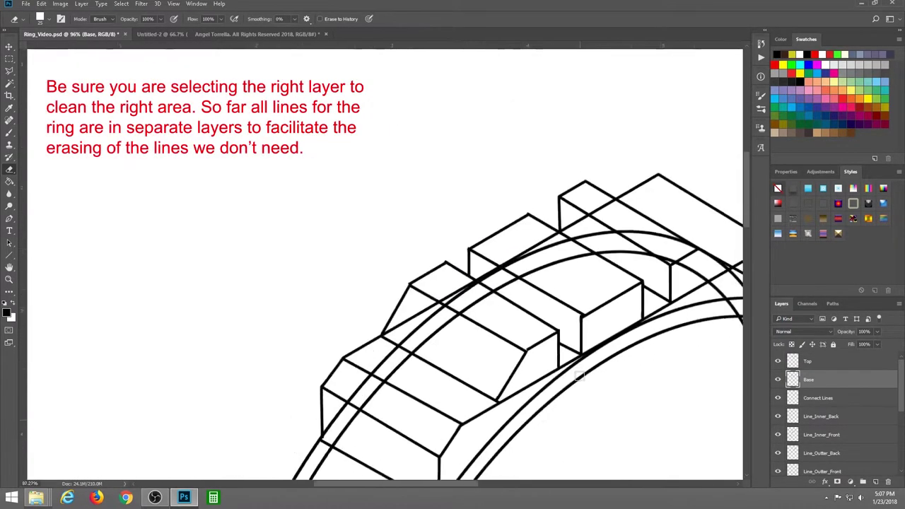
{"action": "scroll", "coordinate": [610, 398], "scroll_direction": "up", "scroll_amount": 3}
{"action": "scroll", "coordinate": [493, 374], "scroll_direction": "up", "scroll_amount": 1}
{"action": "scroll", "coordinate": [432, 200], "scroll_direction": "up", "scroll_amount": 2}
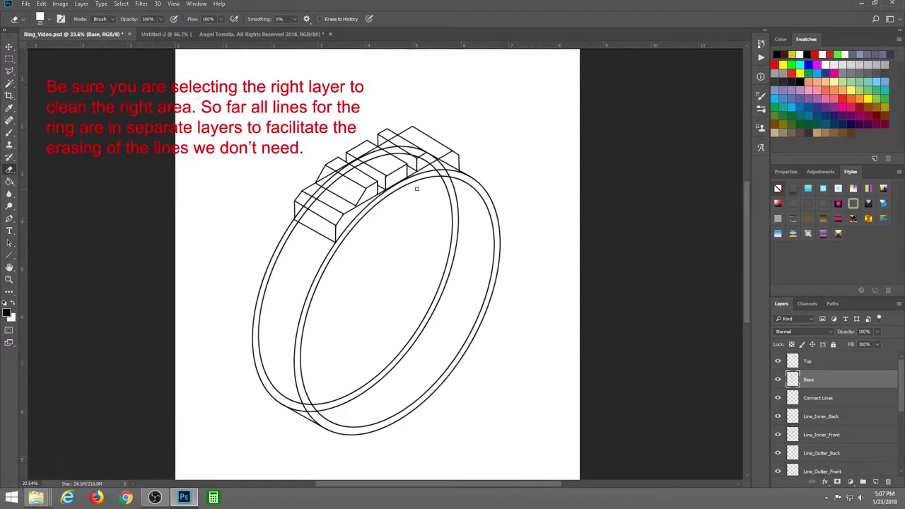
{"action": "scroll", "coordinate": [412, 196], "scroll_direction": "up", "scroll_amount": 2}
{"action": "scroll", "coordinate": [442, 183], "scroll_direction": "up", "scroll_amount": 2}
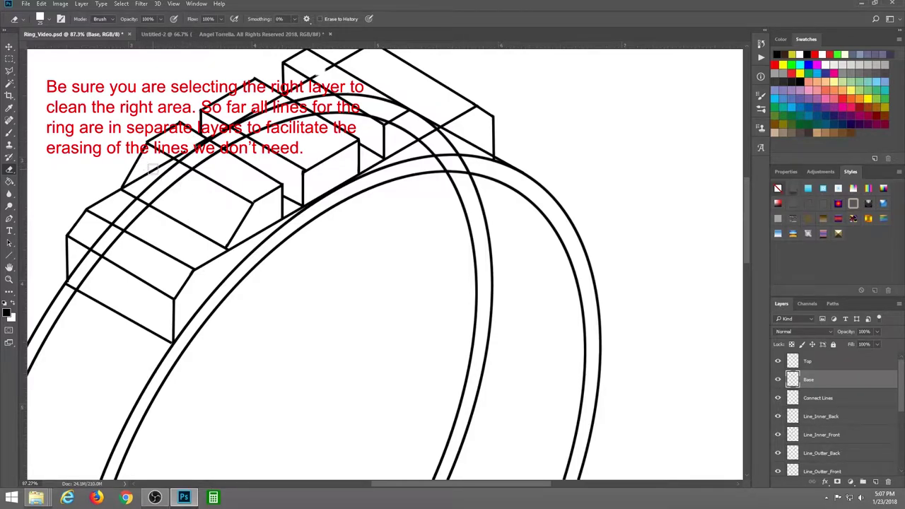
Tilt the eraser tip to -27° and erase two stray strokes across the first stone box
{"action": "left_click_drag", "start_coordinate": [320, 201], "coordinate": [348, 287]}
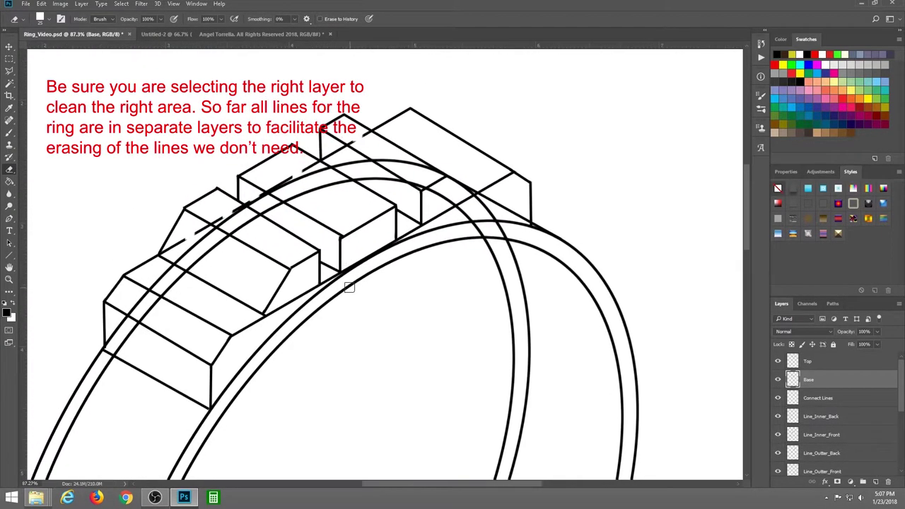
{"action": "scroll", "coordinate": [346, 282], "scroll_direction": "up", "scroll_amount": 2}
{"action": "scroll", "coordinate": [182, 197], "scroll_direction": "up", "scroll_amount": 2}
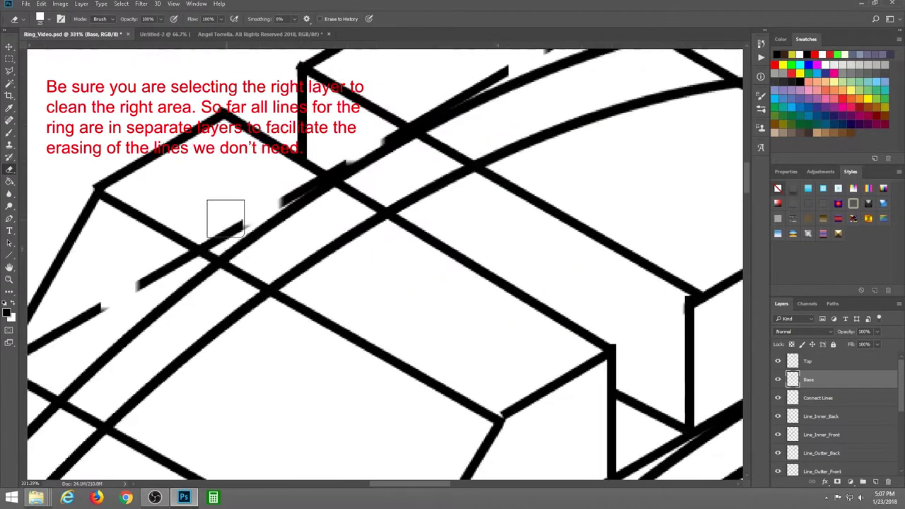
{"action": "scroll", "coordinate": [226, 212], "scroll_direction": "up", "scroll_amount": 2}
{"action": "scroll", "coordinate": [323, 198], "scroll_direction": "up", "scroll_amount": 1}
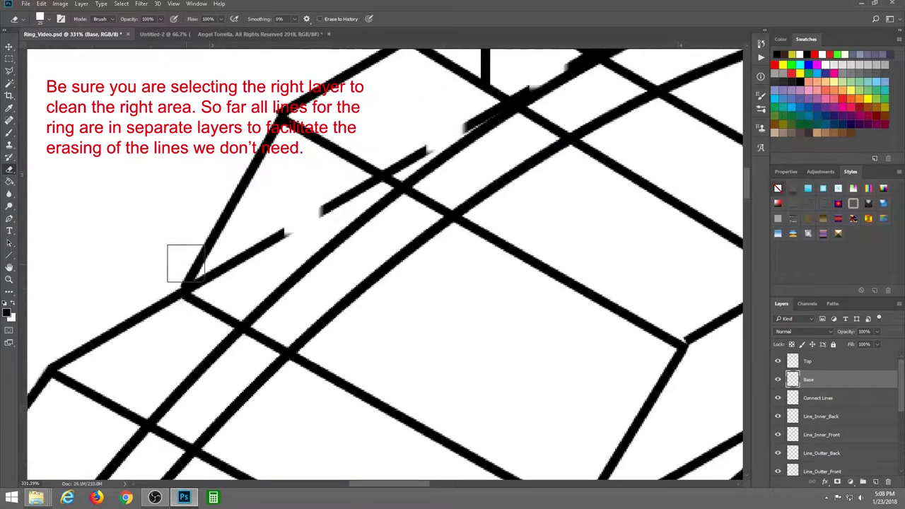
{"action": "left_click", "coordinate": [61, 18]}
{"action": "left_click_drag", "start_coordinate": [731, 201], "coordinate": [740, 206]}
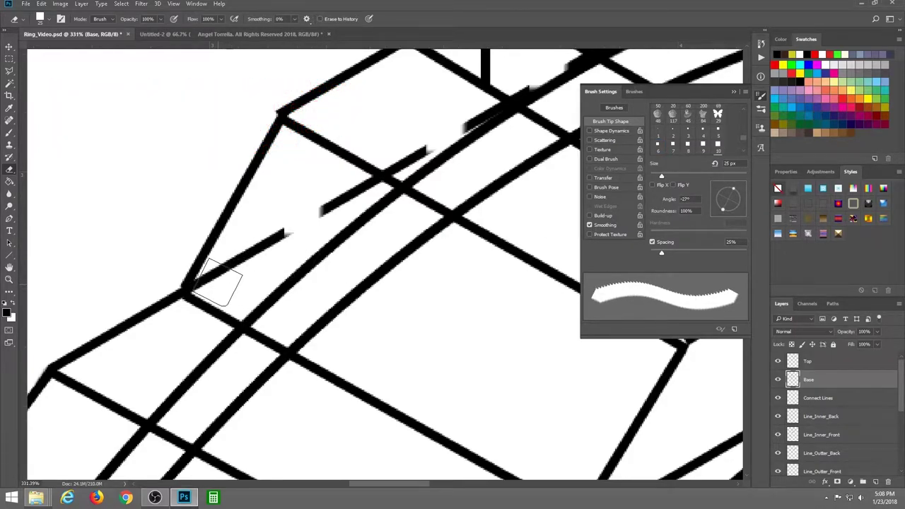
{"action": "left_click_drag", "start_coordinate": [222, 281], "coordinate": [333, 192]}
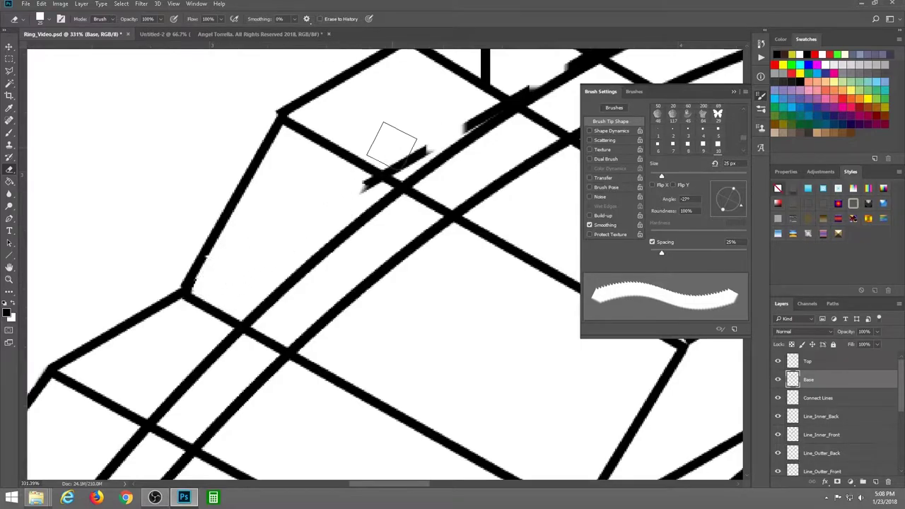
{"action": "mouse_move", "coordinate": [393, 145]}
{"action": "left_mouse_down"}
{"action": "mouse_move", "coordinate": [429, 128]}
{"action": "mouse_move", "coordinate": [414, 178]}
{"action": "left_mouse_up"}
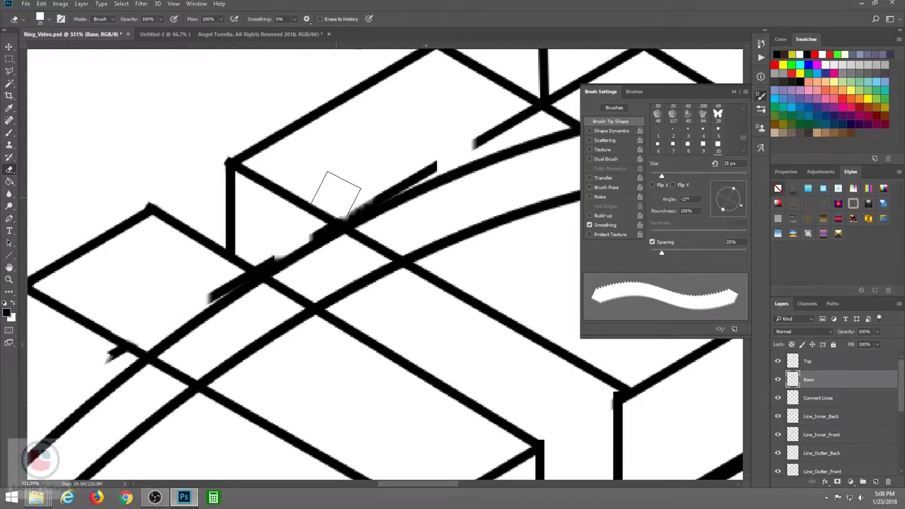
Erase the leftover fragments and inner diagonal lines over the next stone box
{"action": "left_click_drag", "start_coordinate": [449, 145], "coordinate": [341, 222]}
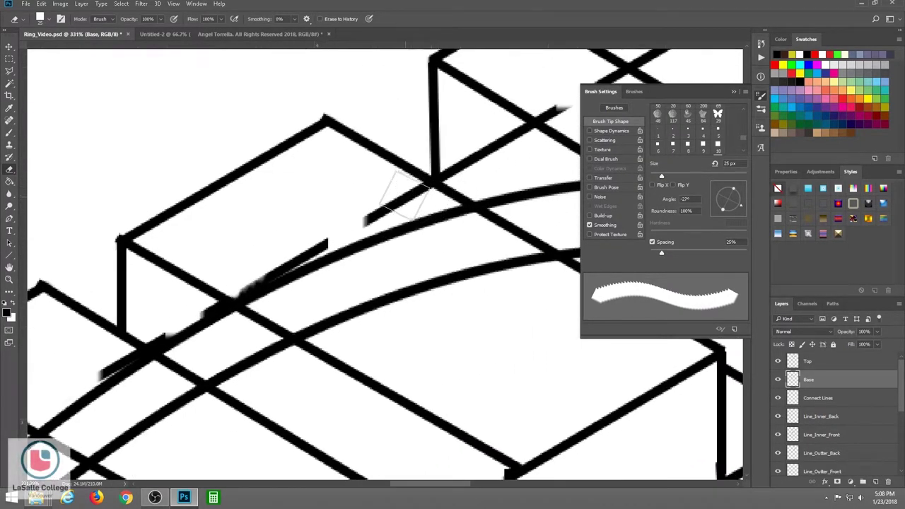
{"action": "left_click_drag", "start_coordinate": [495, 121], "coordinate": [363, 204]}
{"action": "left_click", "coordinate": [353, 216]}
{"action": "mouse_move", "coordinate": [439, 176]}
{"action": "left_mouse_down"}
{"action": "mouse_move", "coordinate": [414, 188]}
{"action": "mouse_move", "coordinate": [476, 162]}
{"action": "left_mouse_up"}
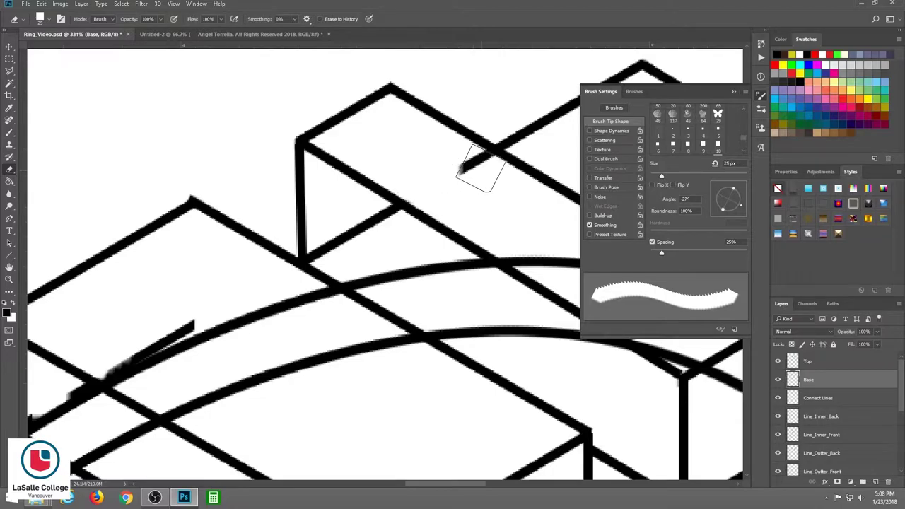
{"action": "left_click_drag", "start_coordinate": [385, 222], "coordinate": [336, 246]}
{"action": "scroll", "coordinate": [337, 247], "scroll_direction": "down", "scroll_amount": 3}
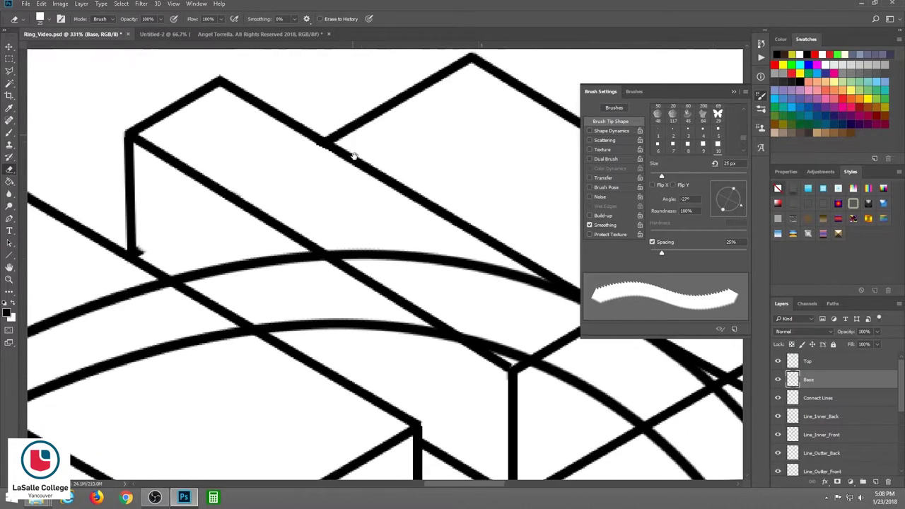
{"action": "scroll", "coordinate": [397, 267], "scroll_direction": "down", "scroll_amount": 4}
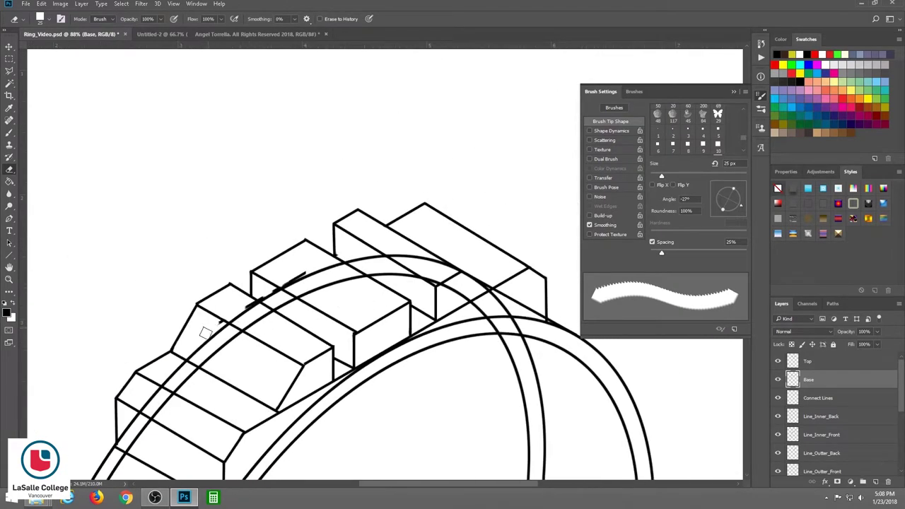
{"action": "scroll", "coordinate": [220, 322], "scroll_direction": "up", "scroll_amount": 2}
{"action": "scroll", "coordinate": [216, 317], "scroll_direction": "up", "scroll_amount": 3}
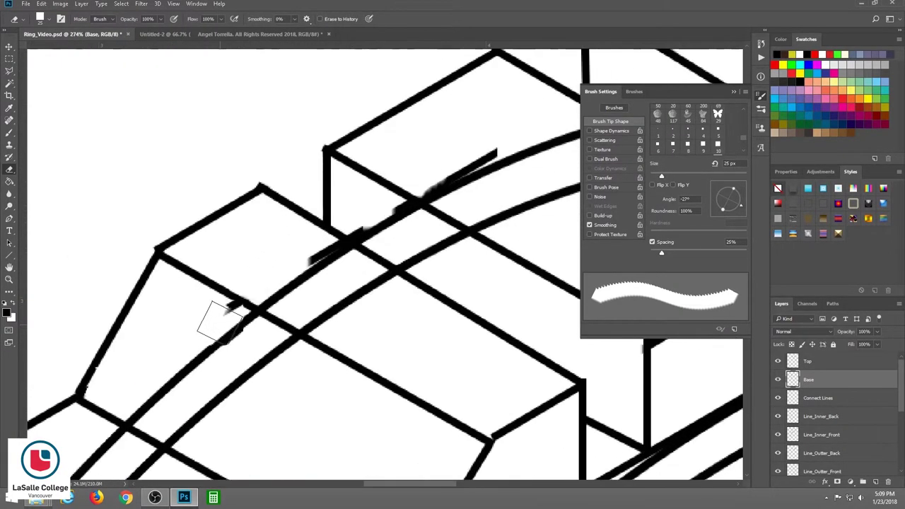
{"action": "scroll", "coordinate": [212, 313], "scroll_direction": "up", "scroll_amount": 2}
Shrink the eraser to 10 px, then 4 px, and clean the rough band edges and smudges
{"action": "key", "text": "bracketleft"}
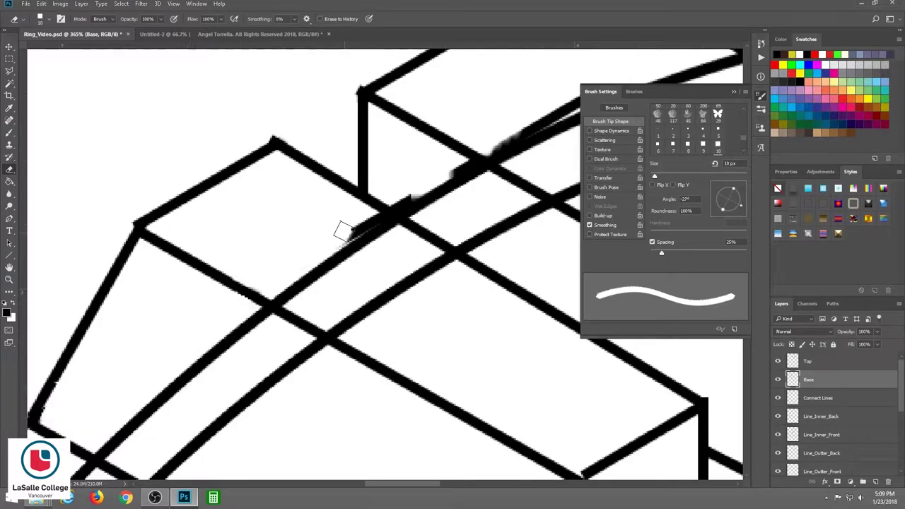
{"action": "left_click_drag", "start_coordinate": [343, 228], "coordinate": [343, 233]}
{"action": "left_click_drag", "start_coordinate": [504, 125], "coordinate": [425, 150]}
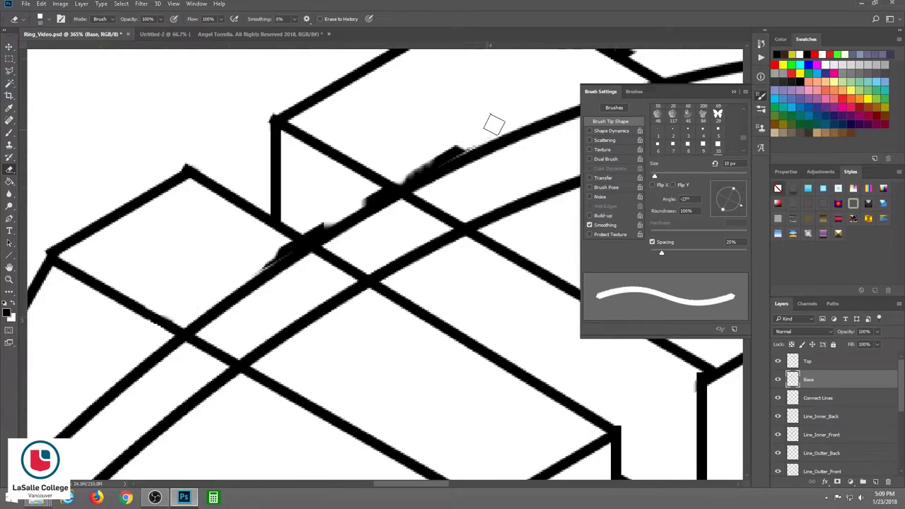
{"action": "left_click_drag", "start_coordinate": [494, 125], "coordinate": [431, 157]}
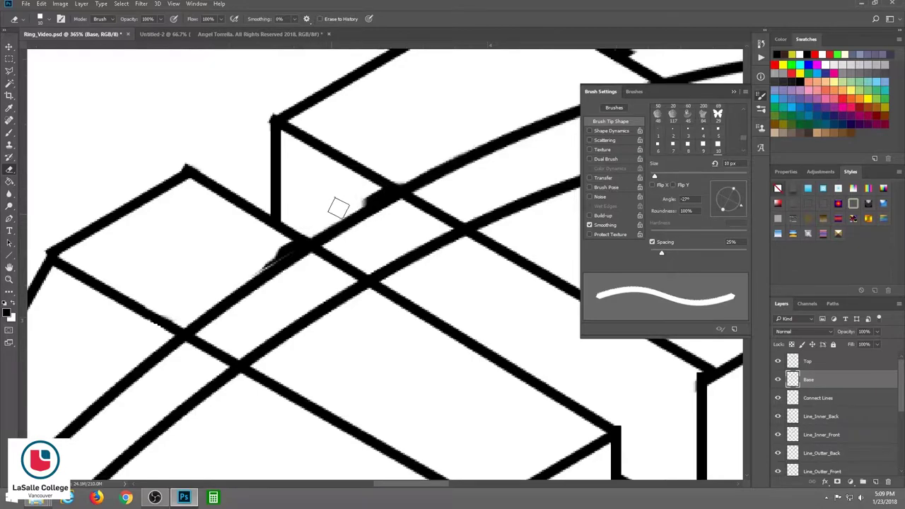
{"action": "key", "text": "bracketleft"}
{"action": "key", "text": "bracketleft"}
{"action": "key", "text": "bracketleft"}
{"action": "key", "text": "bracketleft"}
{"action": "key", "text": "bracketleft"}
{"action": "key", "text": "bracketleft"}
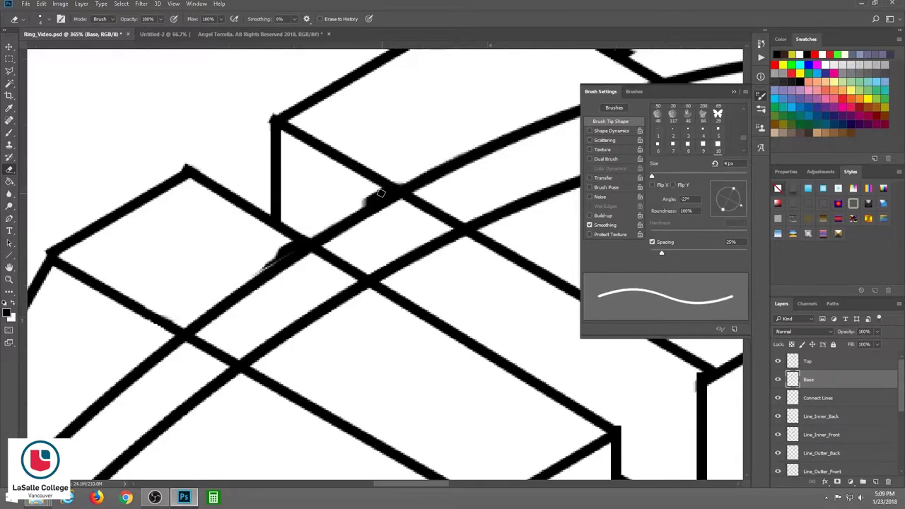
{"action": "left_click_drag", "start_coordinate": [292, 245], "coordinate": [270, 260]}
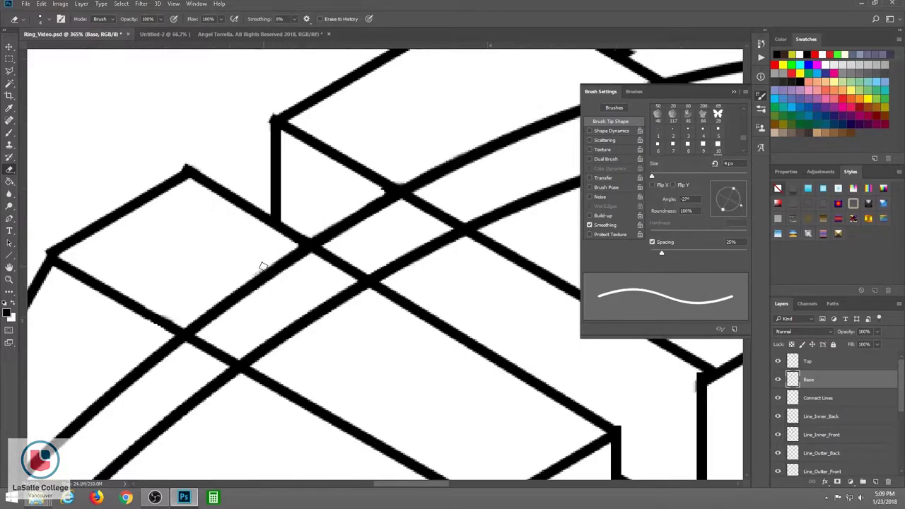
Check the Connect Lines layer by toggling it, close Brush Settings, and make Connect Lines active
{"action": "mouse_move", "coordinate": [495, 115]}
{"action": "left_mouse_down"}
{"action": "mouse_move", "coordinate": [362, 206]}
{"action": "mouse_move", "coordinate": [494, 169]}
{"action": "left_mouse_up"}
{"action": "scroll", "coordinate": [494, 169], "scroll_direction": "down", "scroll_amount": 1}
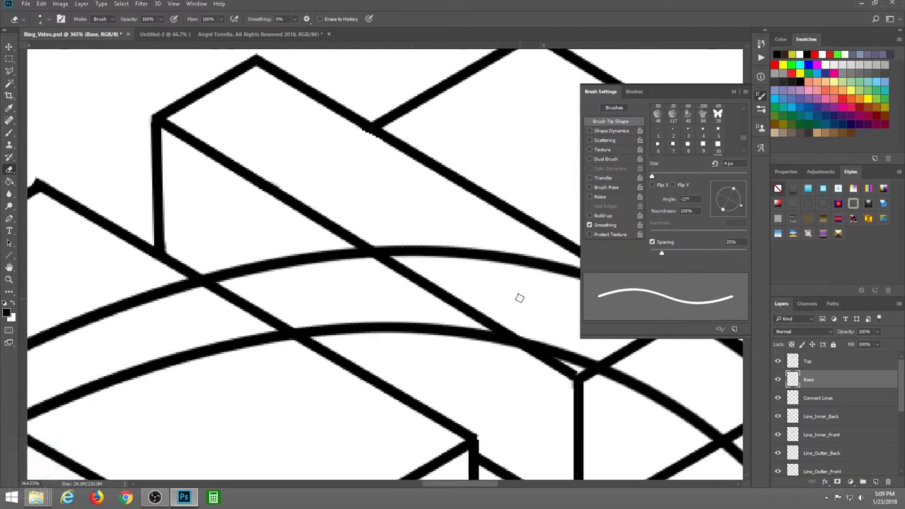
{"action": "scroll", "coordinate": [517, 297], "scroll_direction": "down", "scroll_amount": 2}
{"action": "scroll", "coordinate": [495, 294], "scroll_direction": "down", "scroll_amount": 5}
{"action": "scroll", "coordinate": [430, 289], "scroll_direction": "down", "scroll_amount": 3}
{"action": "scroll", "coordinate": [430, 290], "scroll_direction": "up", "scroll_amount": 3}
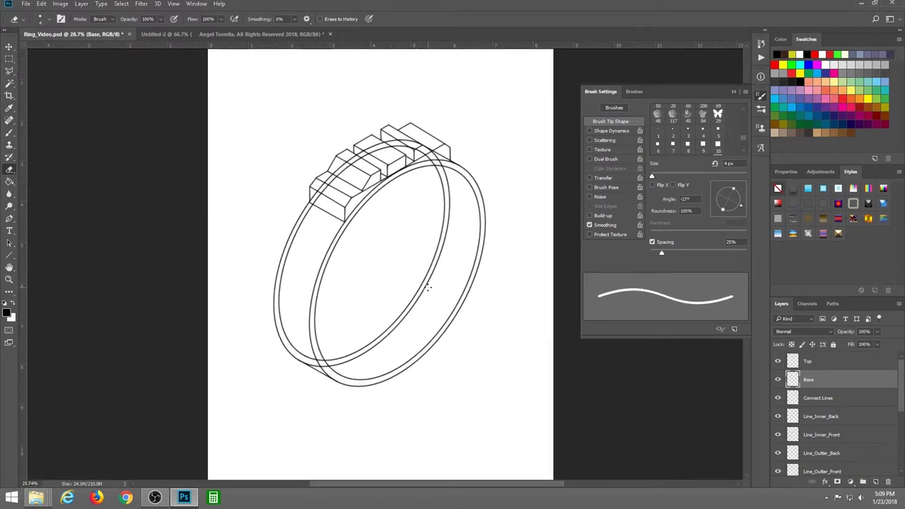
{"action": "scroll", "coordinate": [428, 181], "scroll_direction": "up", "scroll_amount": 2}
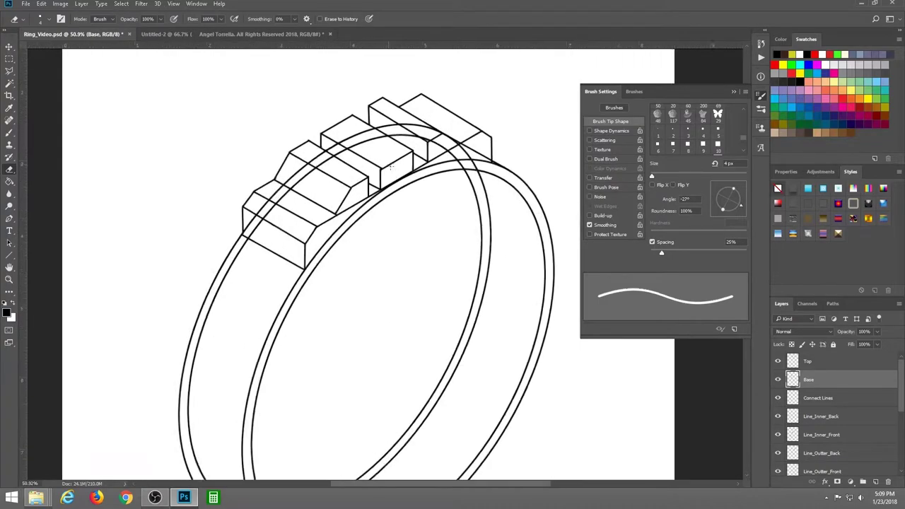
{"action": "scroll", "coordinate": [439, 182], "scroll_direction": "up", "scroll_amount": 2}
{"action": "scroll", "coordinate": [465, 184], "scroll_direction": "up", "scroll_amount": 2}
{"action": "left_click_drag", "start_coordinate": [522, 162], "coordinate": [525, 216]}
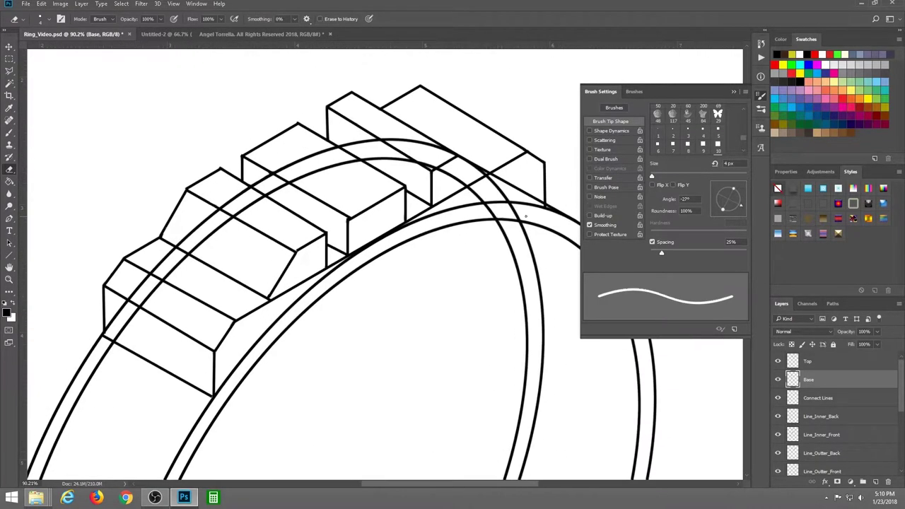
{"action": "left_click", "coordinate": [777, 399]}
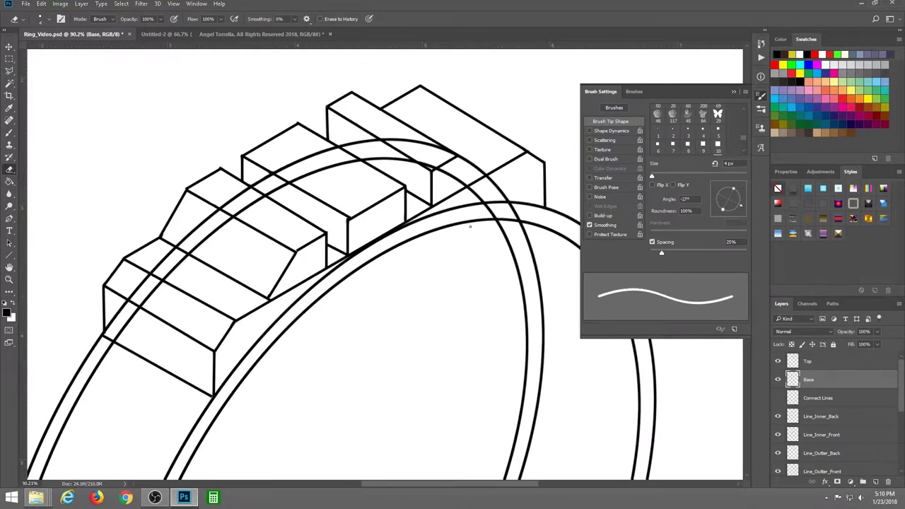
{"action": "left_click", "coordinate": [777, 398]}
{"action": "left_click", "coordinate": [733, 92]}
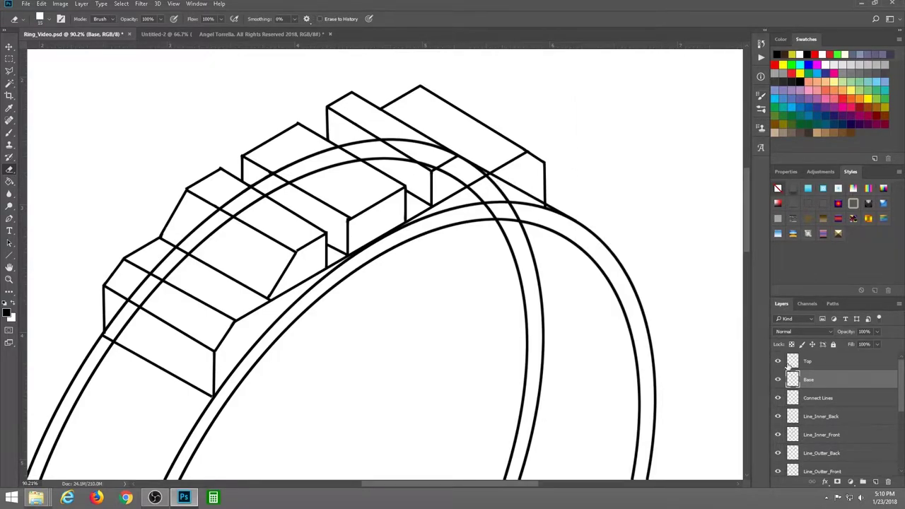
{"action": "left_click", "coordinate": [816, 398]}
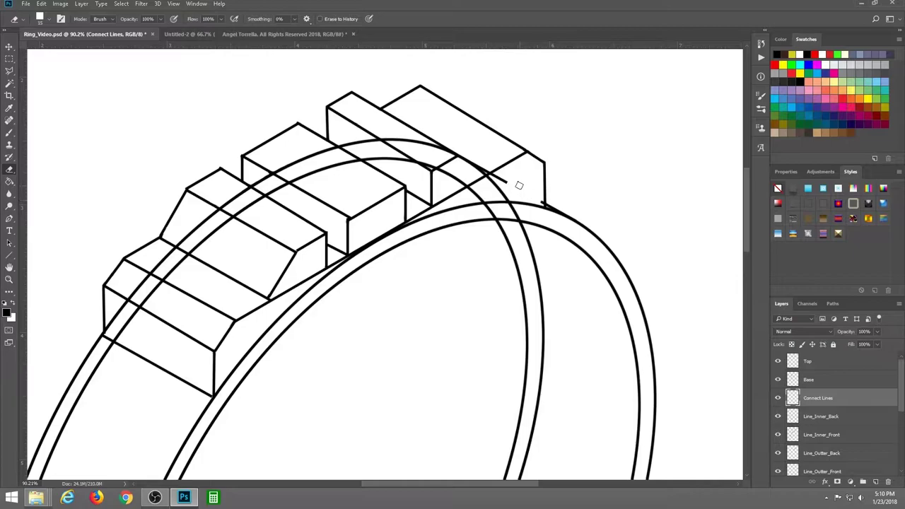
{"action": "scroll", "coordinate": [519, 185], "scroll_direction": "up", "scroll_amount": 3}
{"action": "scroll", "coordinate": [513, 182], "scroll_direction": "up", "scroll_amount": 2}
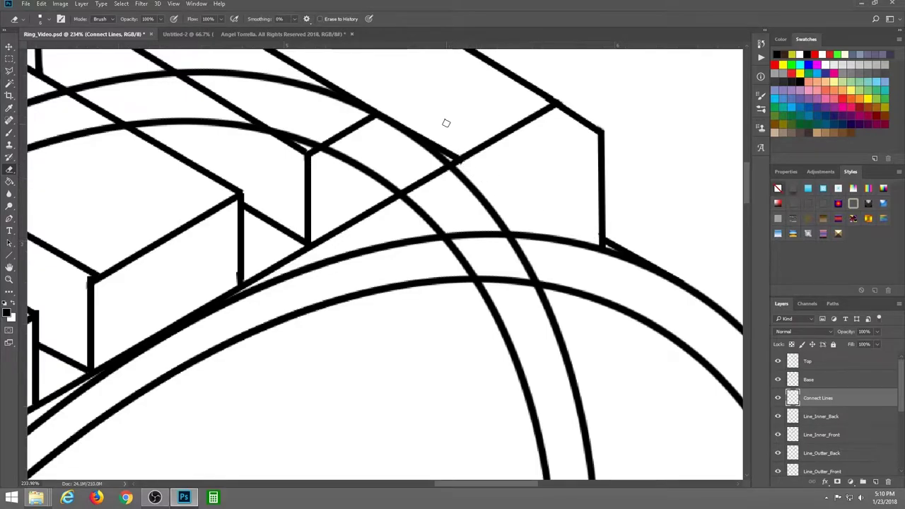
{"action": "mouse_move", "coordinate": [446, 123]}
{"action": "left_mouse_down"}
{"action": "mouse_move", "coordinate": [491, 208]}
{"action": "mouse_move", "coordinate": [507, 220]}
{"action": "left_mouse_up"}
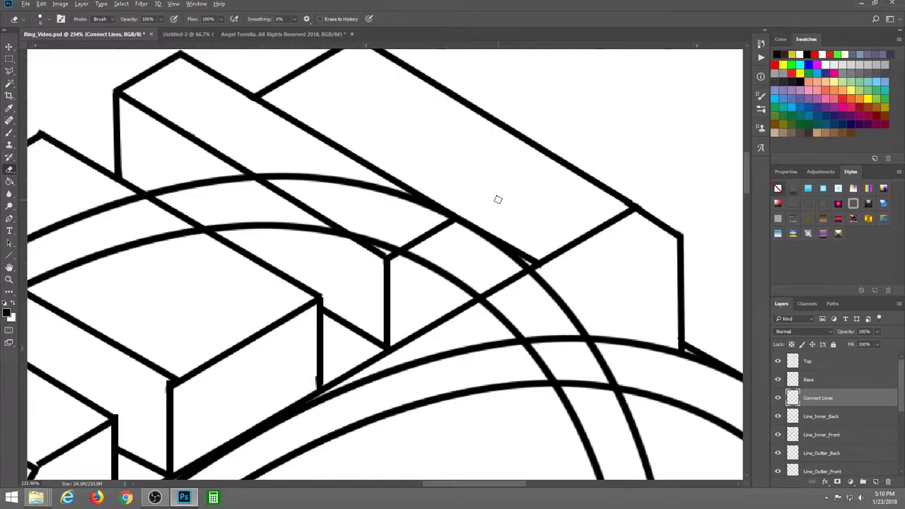
{"action": "scroll", "coordinate": [497, 200], "scroll_direction": "down", "scroll_amount": 5}
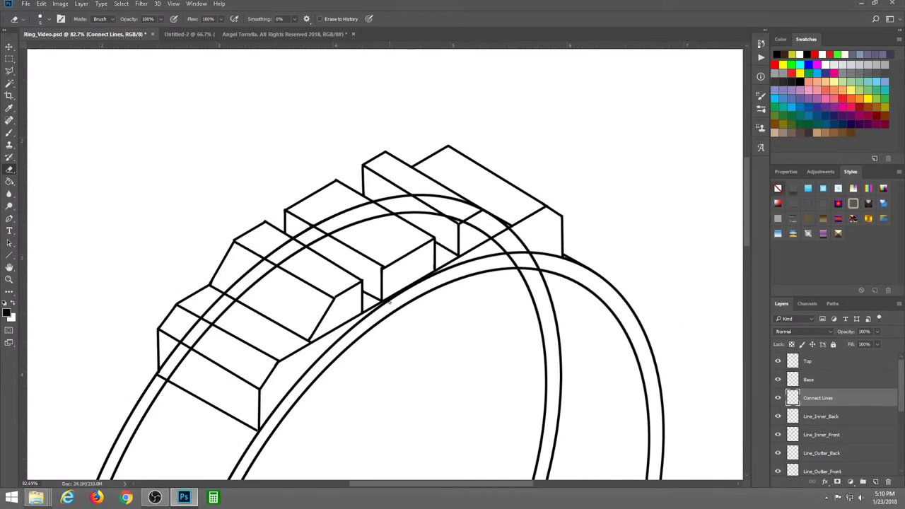
{"action": "left_click_drag", "start_coordinate": [899, 373], "coordinate": [901, 386]}
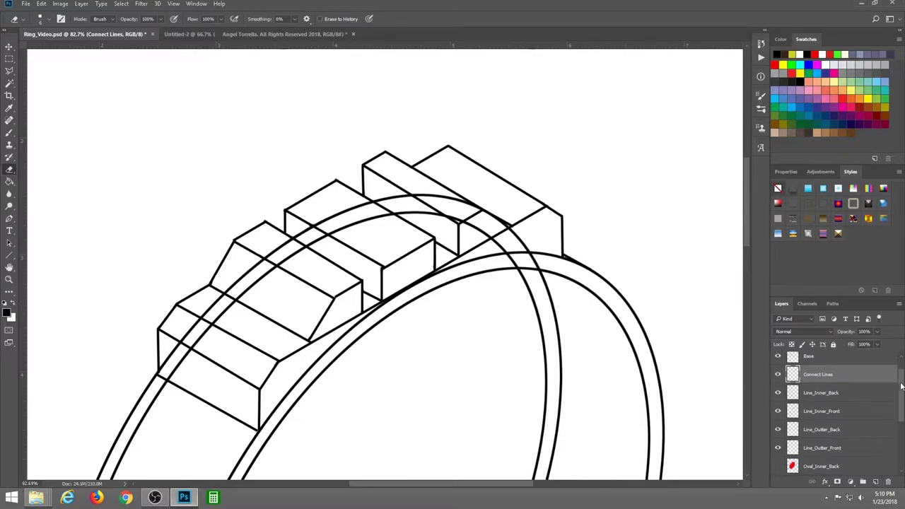
On Line_Inner_Back, erase the part of the inner arc hidden behind the stones
{"action": "left_click", "coordinate": [809, 394]}
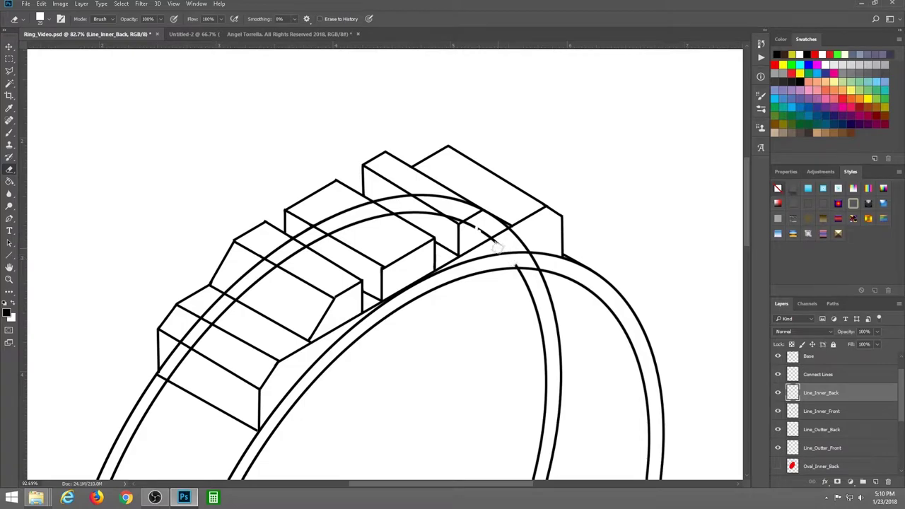
{"action": "left_click_drag", "start_coordinate": [414, 216], "coordinate": [354, 227]}
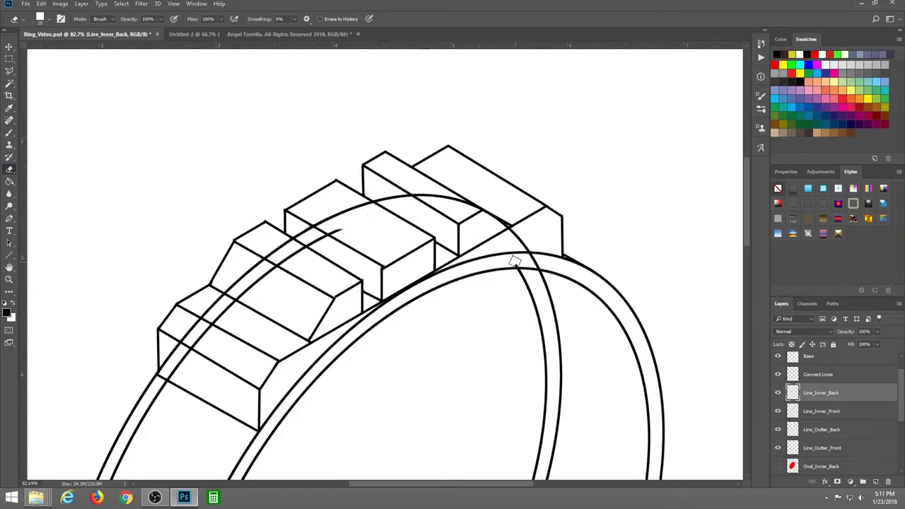
{"action": "scroll", "coordinate": [514, 261], "scroll_direction": "up", "scroll_amount": 3}
{"action": "scroll", "coordinate": [514, 261], "scroll_direction": "up", "scroll_amount": 3}
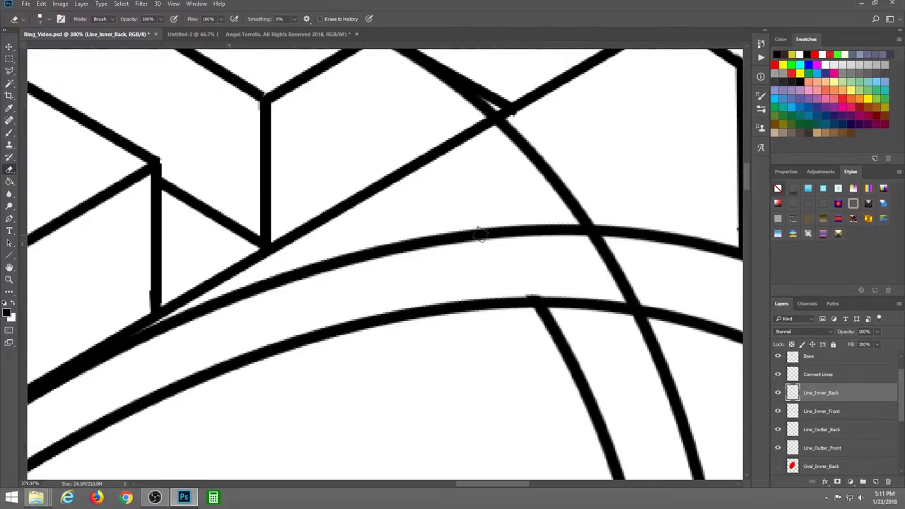
{"action": "scroll", "coordinate": [477, 235], "scroll_direction": "down", "scroll_amount": 3}
{"action": "scroll", "coordinate": [497, 249], "scroll_direction": "down", "scroll_amount": 3}
{"action": "scroll", "coordinate": [529, 269], "scroll_direction": "down", "scroll_amount": 2}
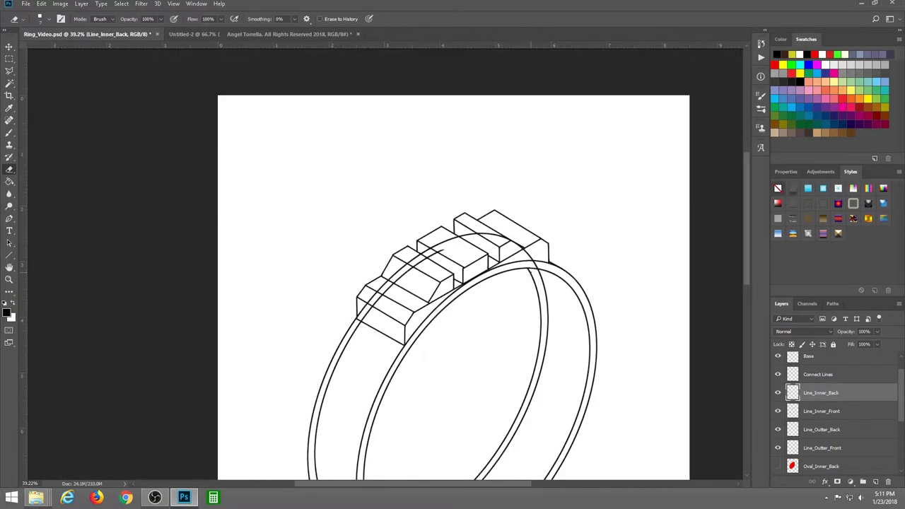
{"action": "scroll", "coordinate": [528, 269], "scroll_direction": "up", "scroll_amount": 2}
{"action": "scroll", "coordinate": [541, 254], "scroll_direction": "up", "scroll_amount": 1}
{"action": "scroll", "coordinate": [553, 236], "scroll_direction": "up", "scroll_amount": 1}
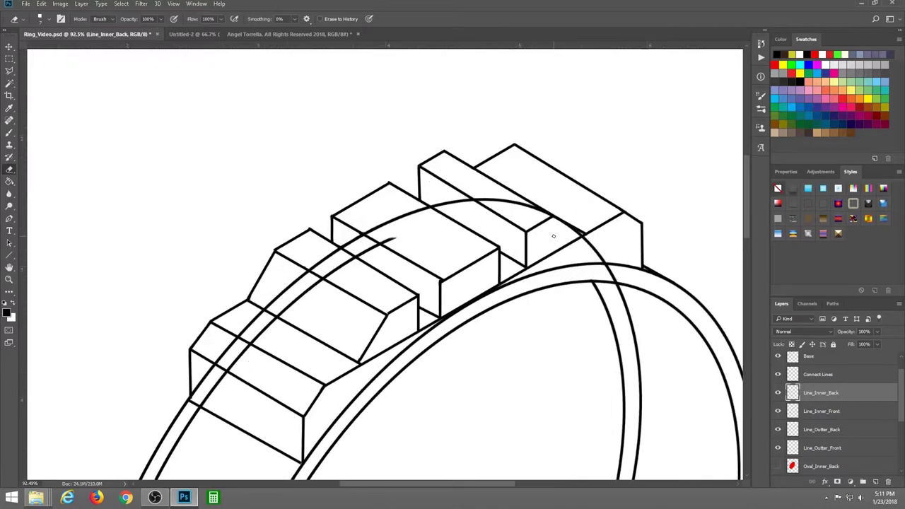
Erase the remaining inner curve behind the top blocks and down the band
{"action": "left_click_drag", "start_coordinate": [566, 240], "coordinate": [614, 234]}
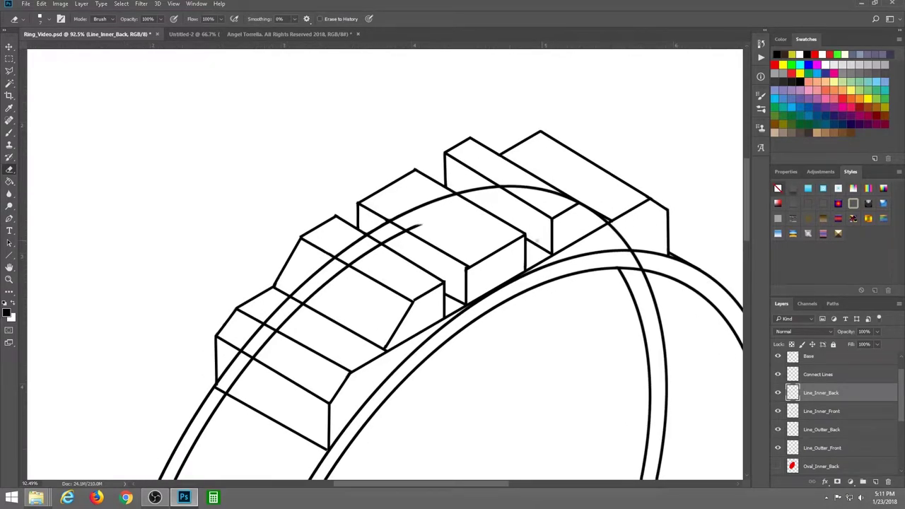
{"action": "left_click_drag", "start_coordinate": [423, 229], "coordinate": [505, 202]}
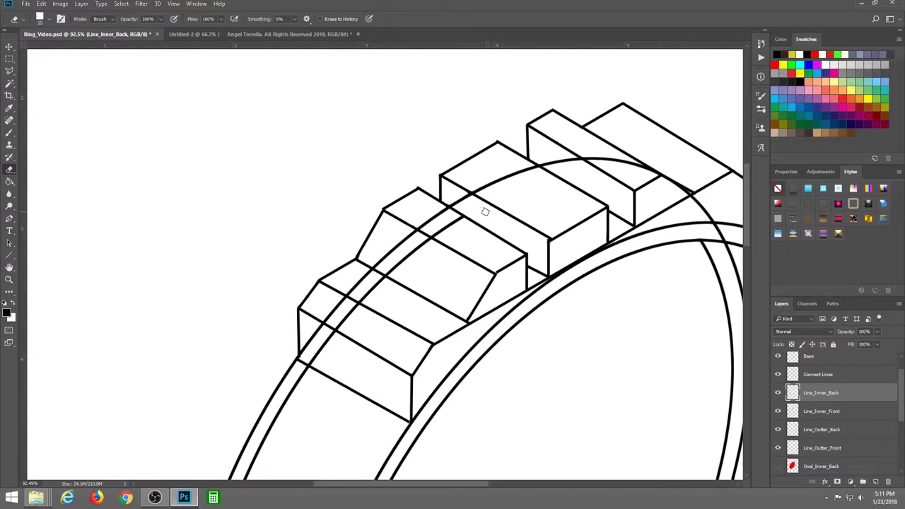
{"action": "mouse_move", "coordinate": [425, 246]}
{"action": "left_mouse_down"}
{"action": "mouse_move", "coordinate": [359, 316]}
{"action": "mouse_move", "coordinate": [410, 184]}
{"action": "mouse_move", "coordinate": [311, 319]}
{"action": "left_mouse_up"}
{"action": "left_click_drag", "start_coordinate": [353, 294], "coordinate": [371, 156]}
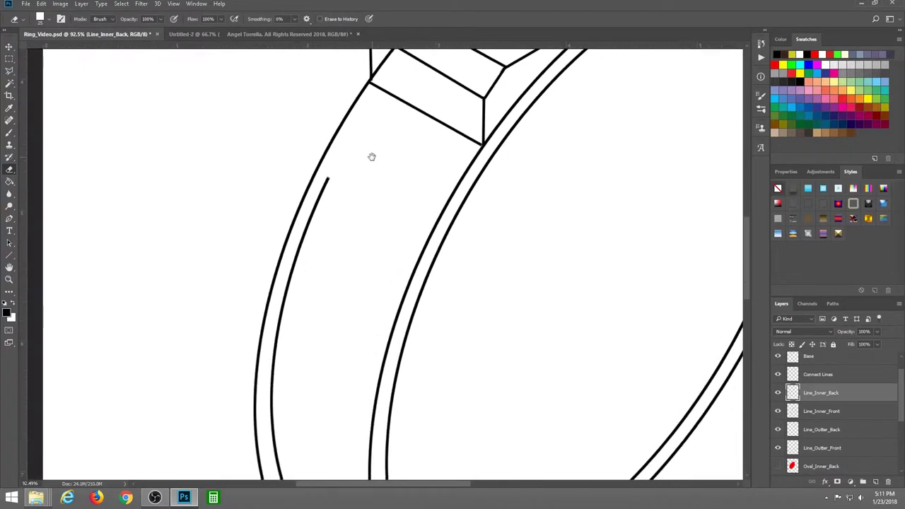
{"action": "mouse_move", "coordinate": [319, 200]}
{"action": "left_mouse_down"}
{"action": "mouse_move", "coordinate": [279, 329]}
{"action": "mouse_move", "coordinate": [268, 205]}
{"action": "mouse_move", "coordinate": [306, 335]}
{"action": "mouse_move", "coordinate": [382, 382]}
{"action": "left_mouse_up"}
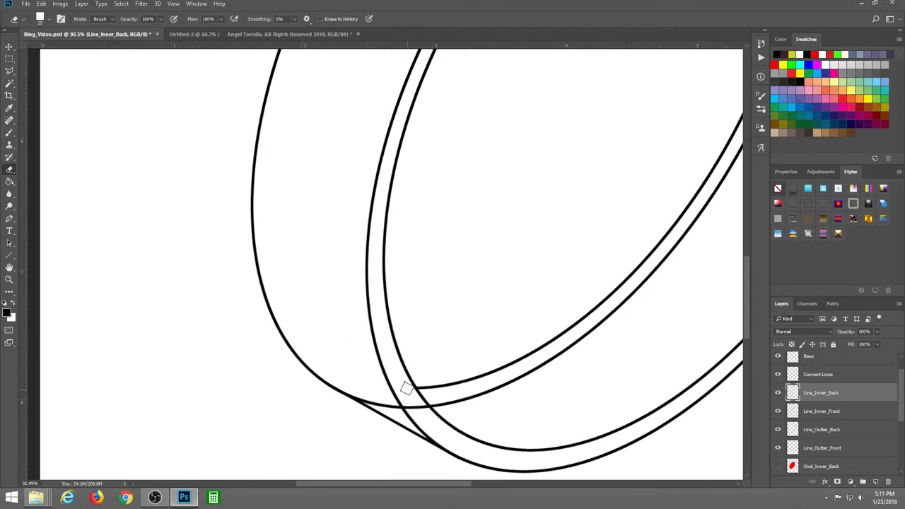
{"action": "left_click_drag", "start_coordinate": [272, 340], "coordinate": [272, 233]}
{"action": "mouse_move", "coordinate": [309, 321]}
{"action": "left_mouse_down"}
{"action": "mouse_move", "coordinate": [273, 329]}
{"action": "mouse_move", "coordinate": [341, 342]}
{"action": "left_mouse_up"}
{"action": "key", "text": "ctrl+0"}
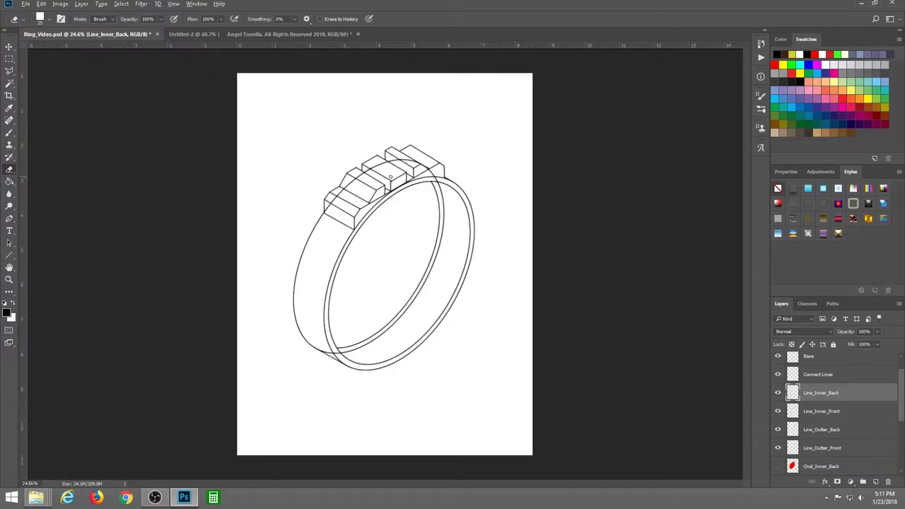
{"action": "scroll", "coordinate": [390, 175], "scroll_direction": "up", "scroll_amount": 2}
On Line_Outter_Back, erase the outer arc crossing the top blocks and its end
{"action": "left_click", "coordinate": [836, 430]}
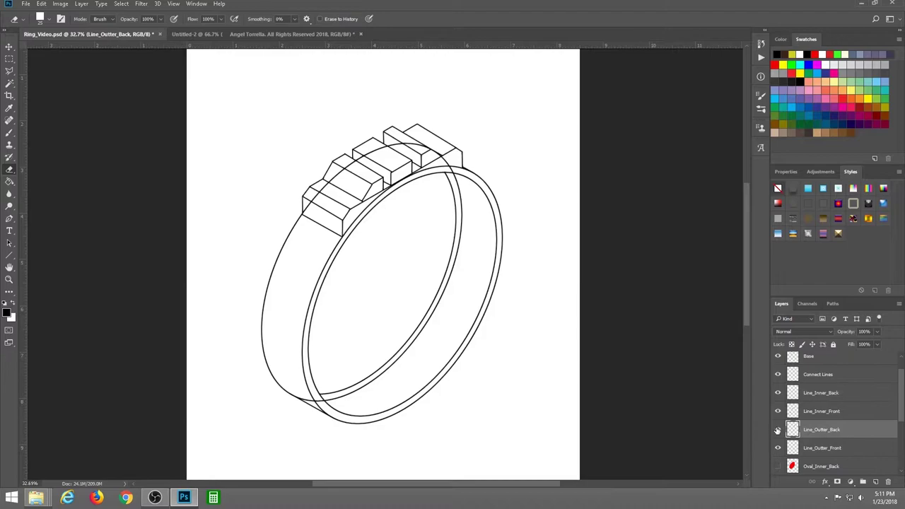
{"action": "left_click", "coordinate": [778, 430]}
{"action": "left_click", "coordinate": [778, 430]}
{"action": "scroll", "coordinate": [364, 147], "scroll_direction": "up", "scroll_amount": 5}
{"action": "mouse_move", "coordinate": [366, 150]}
{"action": "left_mouse_down"}
{"action": "mouse_move", "coordinate": [326, 181]}
{"action": "mouse_move", "coordinate": [450, 134]}
{"action": "mouse_move", "coordinate": [531, 132]}
{"action": "left_mouse_up"}
{"action": "left_click_drag", "start_coordinate": [329, 180], "coordinate": [308, 201]}
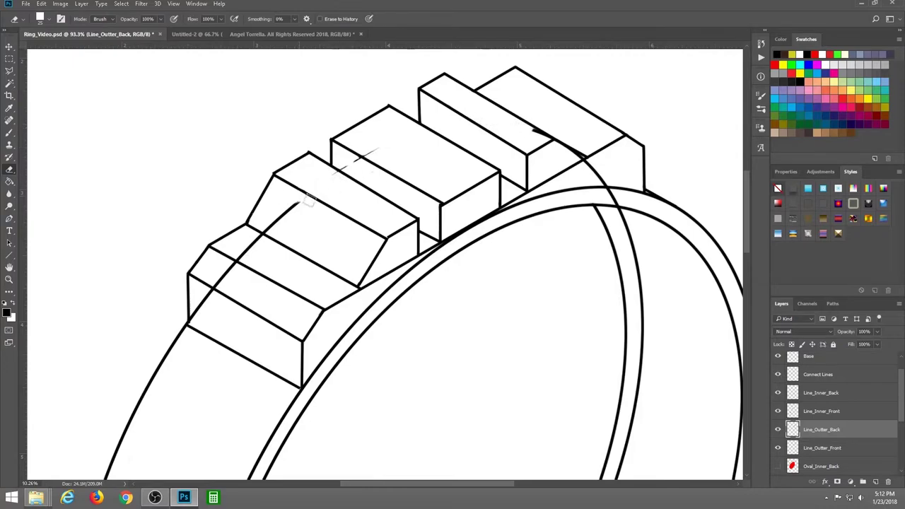
{"action": "scroll", "coordinate": [841, 377], "scroll_direction": "up", "scroll_amount": 1}
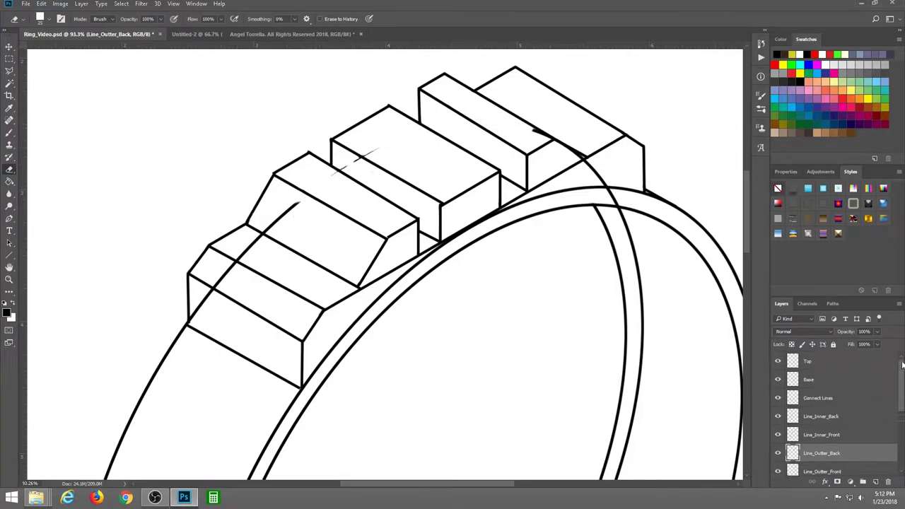
Erase the diagonal line crossing the front block and the stray spur at its corner
{"action": "left_click", "coordinate": [813, 379]}
{"action": "left_click_drag", "start_coordinate": [377, 151], "coordinate": [333, 176]}
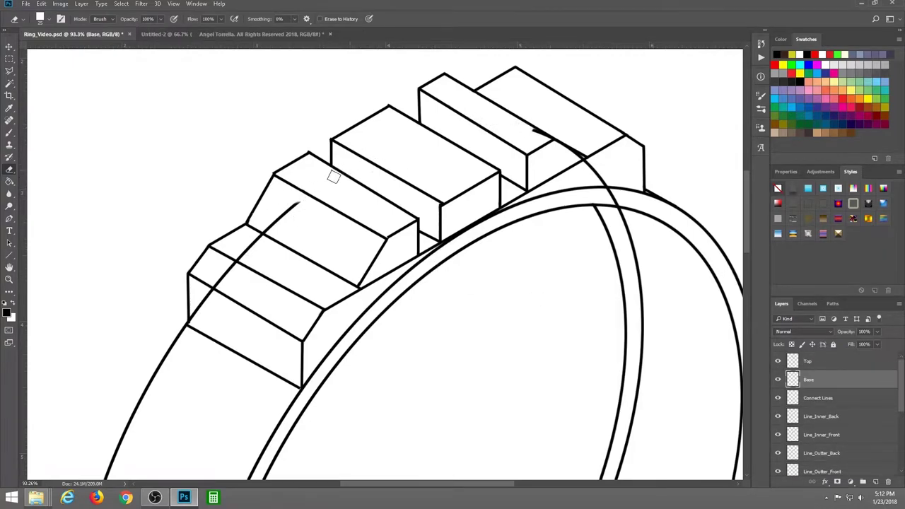
{"action": "left_click", "coordinate": [830, 452]}
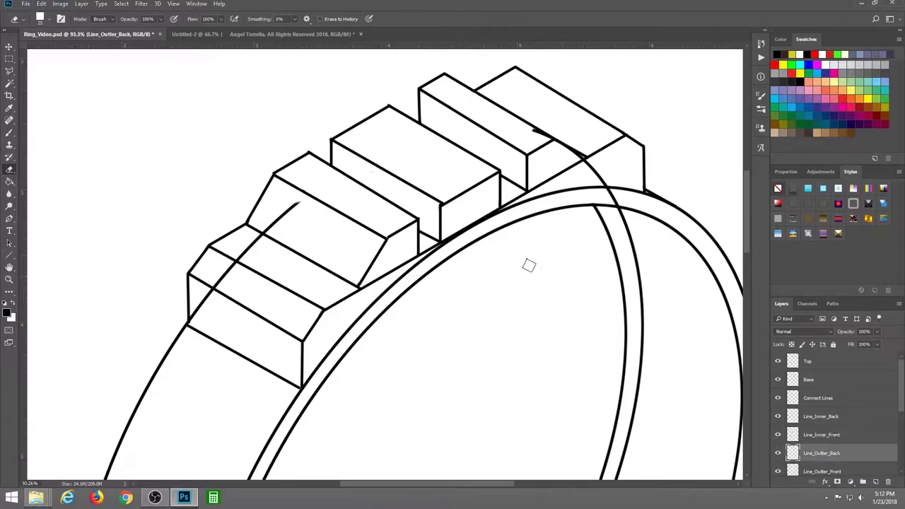
{"action": "mouse_move", "coordinate": [261, 213]}
{"action": "left_mouse_down"}
{"action": "mouse_move", "coordinate": [294, 205]}
{"action": "mouse_move", "coordinate": [200, 310]}
{"action": "left_mouse_up"}
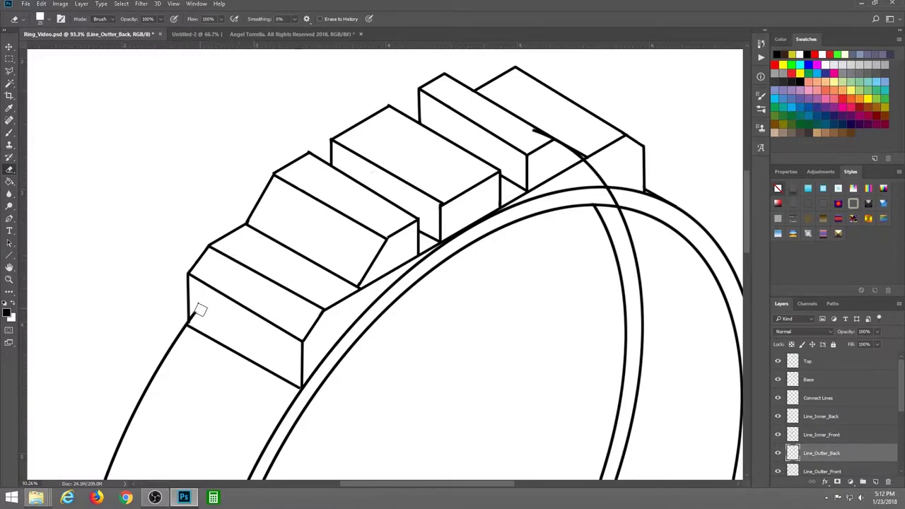
{"action": "scroll", "coordinate": [212, 304], "scroll_direction": "up", "scroll_amount": 5}
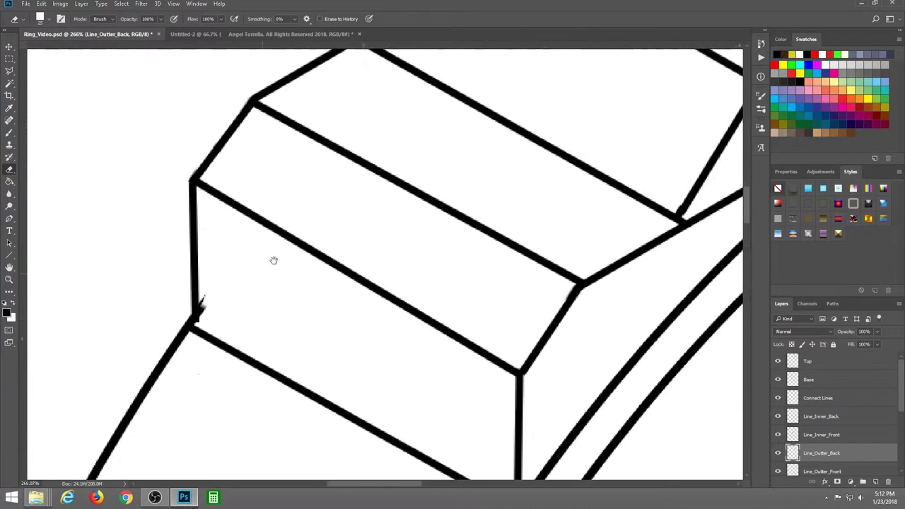
{"action": "left_click_drag", "start_coordinate": [239, 231], "coordinate": [236, 260]}
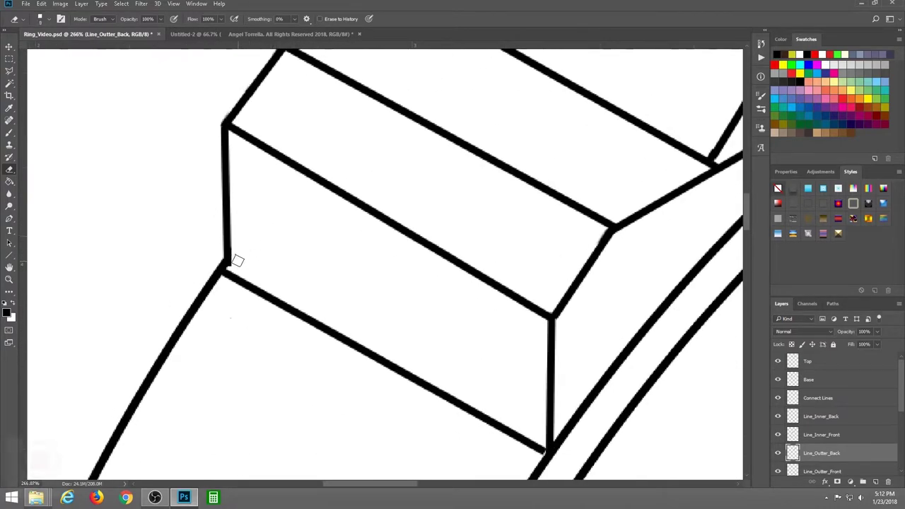
{"action": "scroll", "coordinate": [323, 309], "scroll_direction": "up", "scroll_amount": 3}
{"action": "scroll", "coordinate": [330, 308], "scroll_direction": "up", "scroll_amount": 3}
{"action": "scroll", "coordinate": [338, 309], "scroll_direction": "up", "scroll_amount": 3}
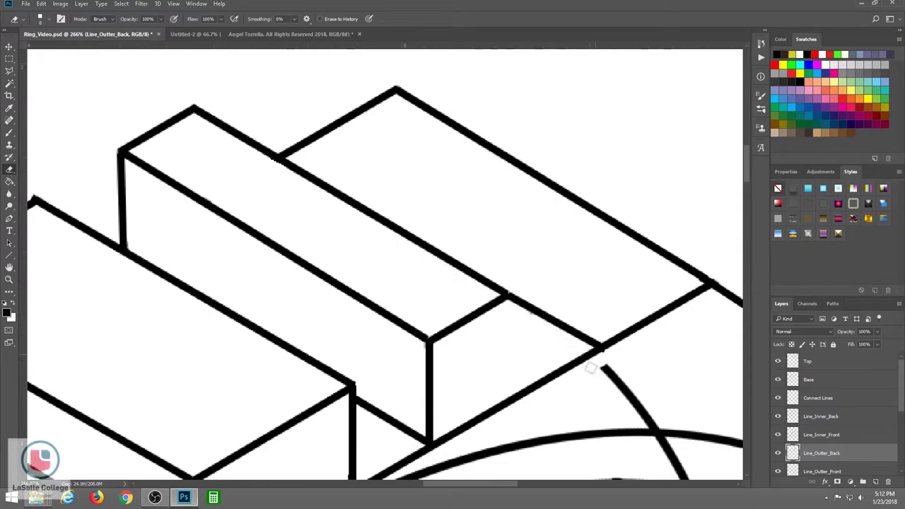
Erase the hidden arc line from the blocks down along the band
{"action": "mouse_move", "coordinate": [569, 291]}
{"action": "left_mouse_down"}
{"action": "mouse_move", "coordinate": [470, 232]}
{"action": "mouse_move", "coordinate": [550, 347]}
{"action": "mouse_move", "coordinate": [495, 111]}
{"action": "mouse_move", "coordinate": [468, 78]}
{"action": "left_mouse_up"}
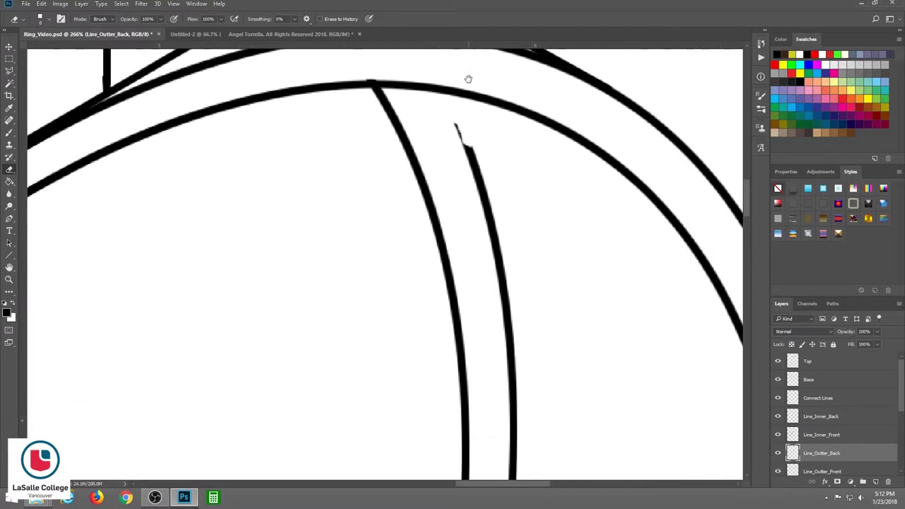
{"action": "scroll", "coordinate": [503, 201], "scroll_direction": "down", "scroll_amount": 5}
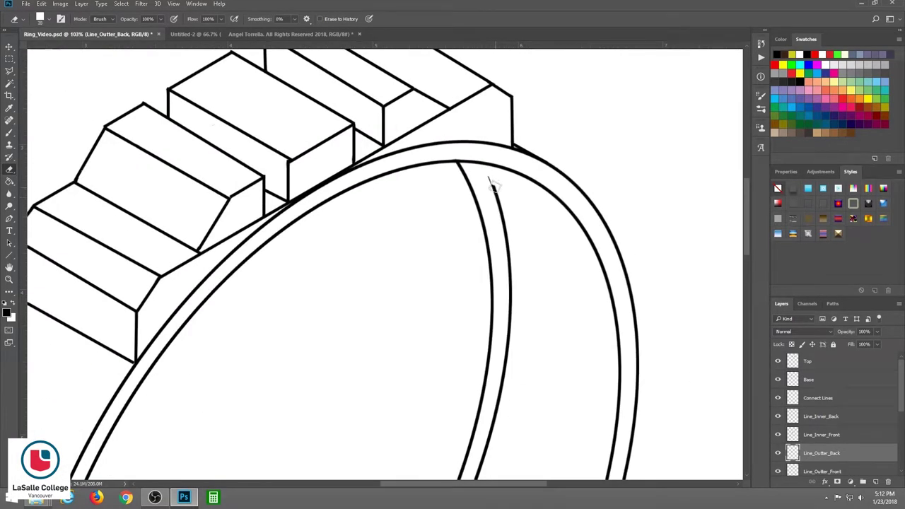
{"action": "left_click_drag", "start_coordinate": [491, 181], "coordinate": [533, 388]}
{"action": "scroll", "coordinate": [471, 176], "scroll_direction": "up", "scroll_amount": 3}
{"action": "mouse_move", "coordinate": [471, 177]}
{"action": "left_mouse_down"}
{"action": "mouse_move", "coordinate": [426, 318]}
{"action": "mouse_move", "coordinate": [487, 129]}
{"action": "mouse_move", "coordinate": [440, 154]}
{"action": "mouse_move", "coordinate": [347, 282]}
{"action": "mouse_move", "coordinate": [258, 360]}
{"action": "left_mouse_up"}
{"action": "mouse_move", "coordinate": [323, 305]}
{"action": "left_mouse_down"}
{"action": "mouse_move", "coordinate": [448, 242]}
{"action": "mouse_move", "coordinate": [414, 288]}
{"action": "mouse_move", "coordinate": [323, 317]}
{"action": "mouse_move", "coordinate": [252, 307]}
{"action": "left_mouse_up"}
Clean up the smudge below the joined lines
{"action": "scroll", "coordinate": [254, 293], "scroll_direction": "up", "scroll_amount": 3}
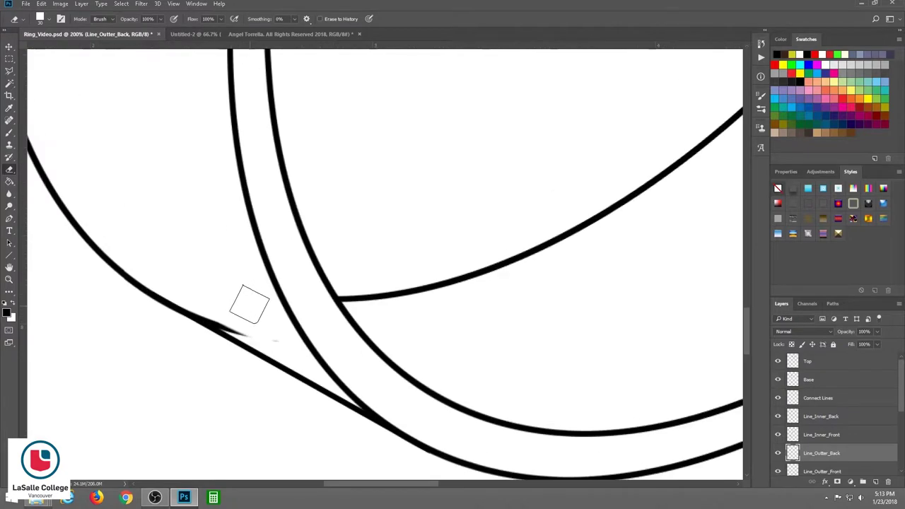
{"action": "scroll", "coordinate": [248, 304], "scroll_direction": "up", "scroll_amount": 3}
{"action": "left_click_drag", "start_coordinate": [319, 199], "coordinate": [281, 186]}
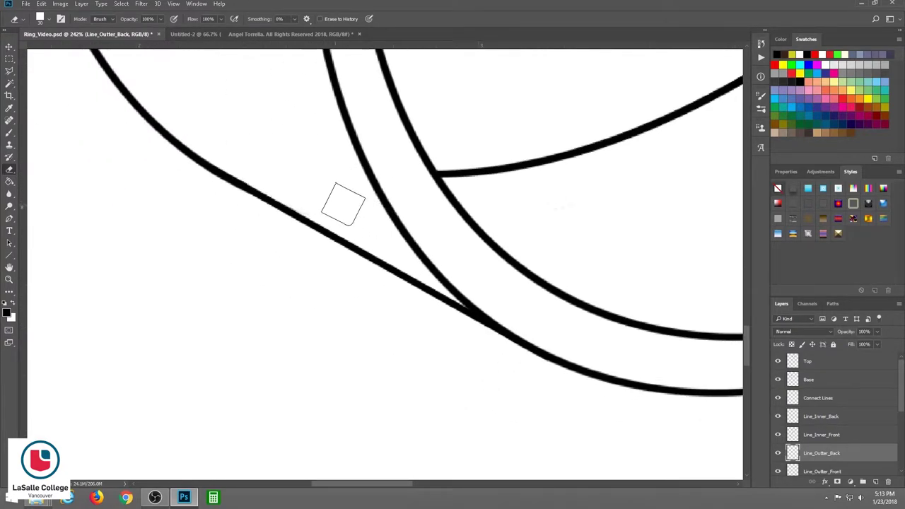
{"action": "scroll", "coordinate": [408, 186], "scroll_direction": "down", "scroll_amount": 10}
{"action": "scroll", "coordinate": [496, 176], "scroll_direction": "down", "scroll_amount": 5}
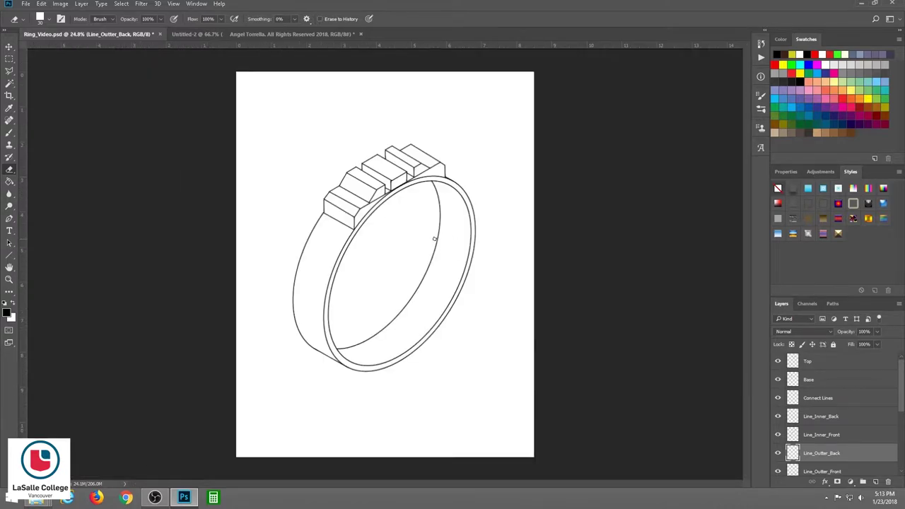
{"action": "scroll", "coordinate": [444, 210], "scroll_direction": "up", "scroll_amount": 3}
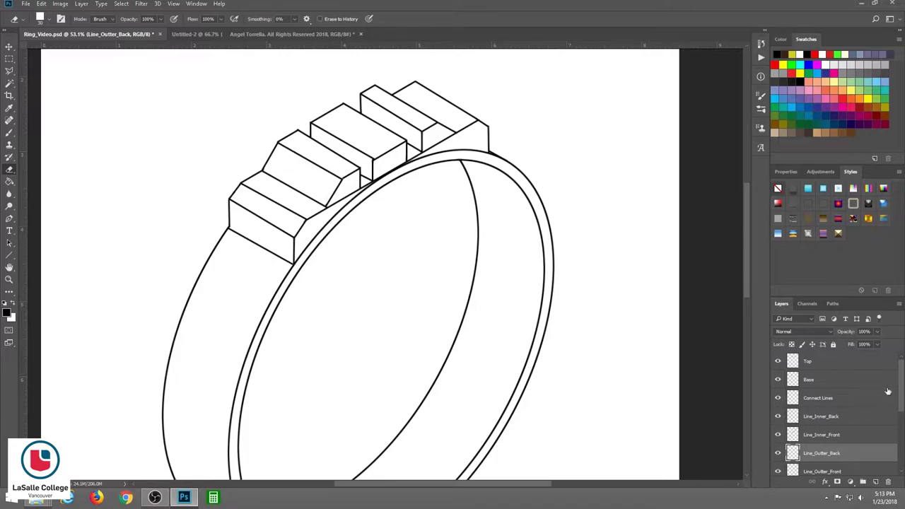
{"action": "left_click_drag", "start_coordinate": [901, 388], "coordinate": [902, 410]}
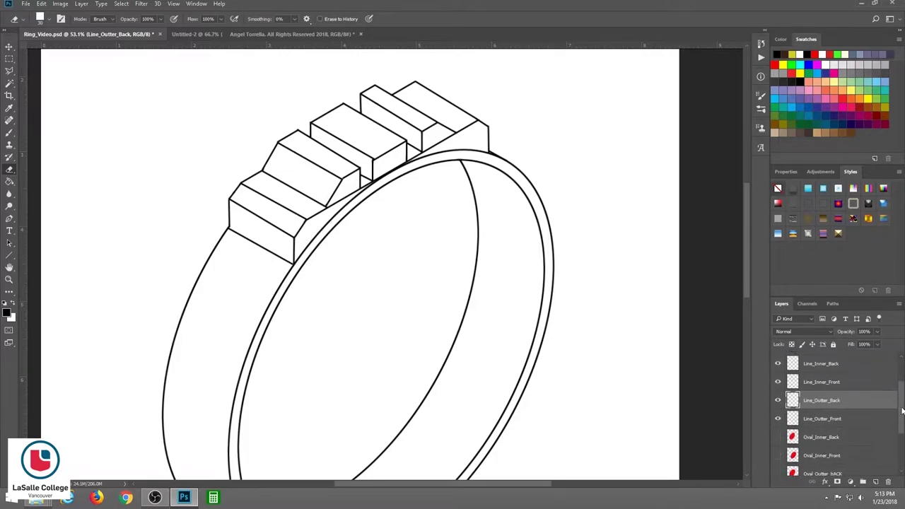
On Line_Outter_Front, erase the ring lines running behind the top block back to its corners
{"action": "left_click", "coordinate": [823, 420]}
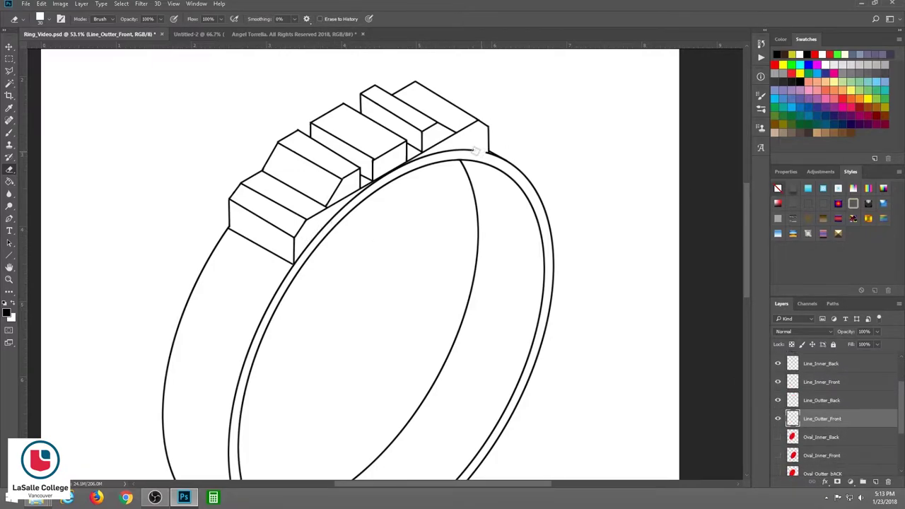
{"action": "mouse_move", "coordinate": [475, 151]}
{"action": "left_mouse_down"}
{"action": "mouse_move", "coordinate": [408, 160]}
{"action": "mouse_move", "coordinate": [337, 207]}
{"action": "left_mouse_up"}
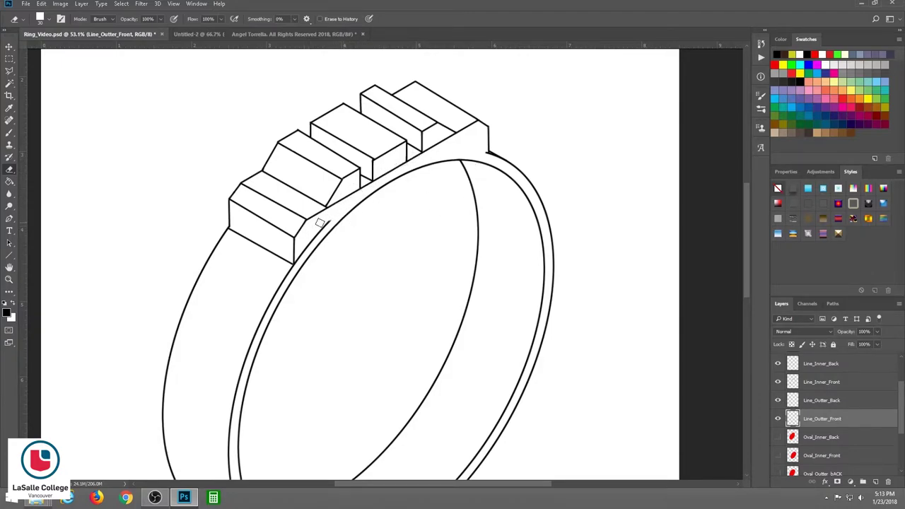
{"action": "scroll", "coordinate": [320, 223], "scroll_direction": "up", "scroll_amount": 3}
{"action": "scroll", "coordinate": [343, 222], "scroll_direction": "up", "scroll_amount": 3}
{"action": "left_click_drag", "start_coordinate": [343, 222], "coordinate": [302, 305]}
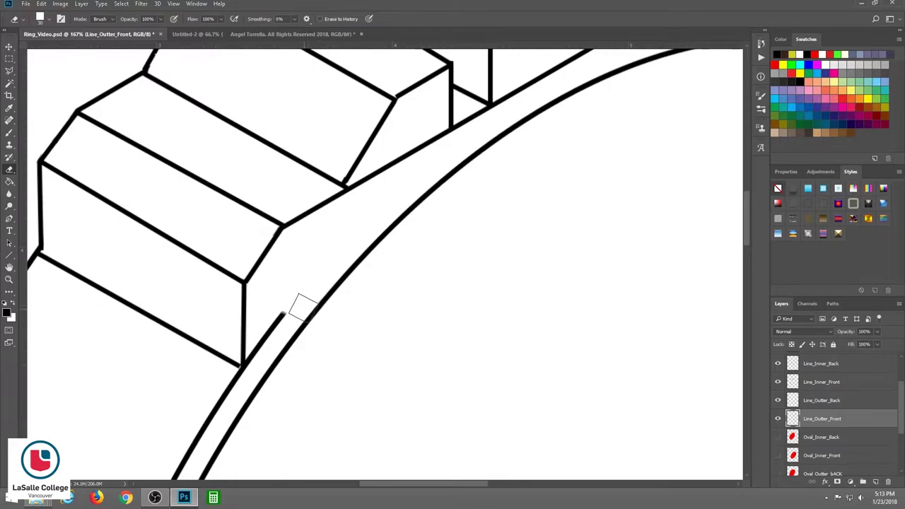
{"action": "scroll", "coordinate": [361, 195], "scroll_direction": "up", "scroll_amount": 2}
{"action": "scroll", "coordinate": [359, 198], "scroll_direction": "up", "scroll_amount": 2}
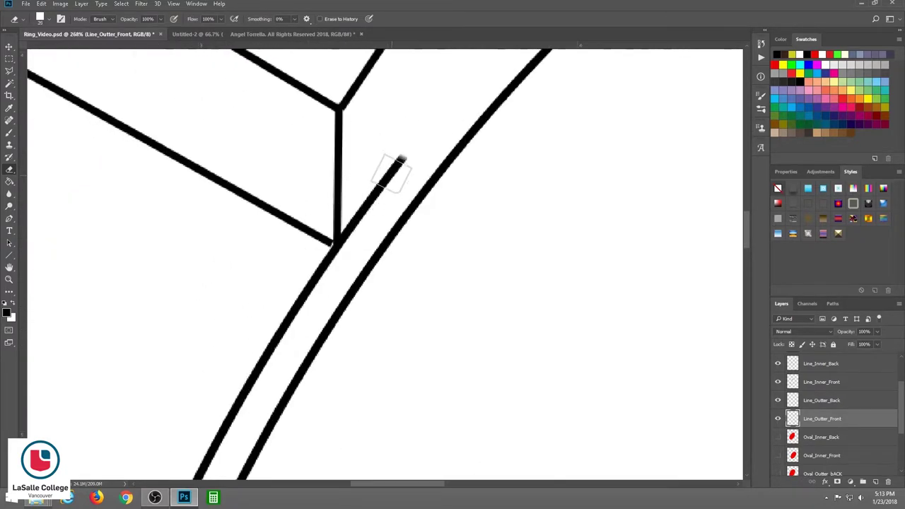
{"action": "mouse_move", "coordinate": [391, 171]}
{"action": "left_mouse_down"}
{"action": "mouse_move", "coordinate": [414, 148]}
{"action": "mouse_move", "coordinate": [344, 236]}
{"action": "mouse_move", "coordinate": [349, 231]}
{"action": "left_mouse_up"}
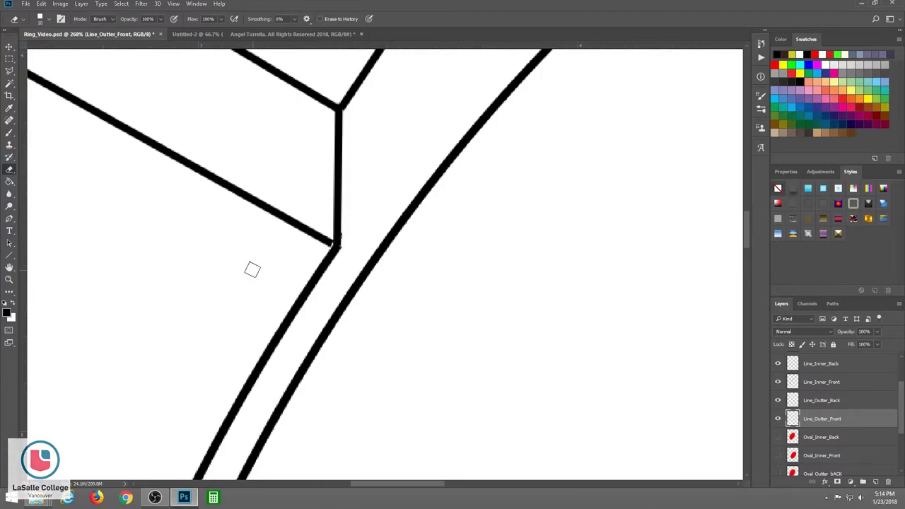
{"action": "left_click", "coordinate": [9, 255]}
Draw a short line closing the block corner
{"action": "left_click_drag", "start_coordinate": [326, 240], "coordinate": [328, 241]}
{"action": "scroll", "coordinate": [470, 250], "scroll_direction": "down", "scroll_amount": 5}
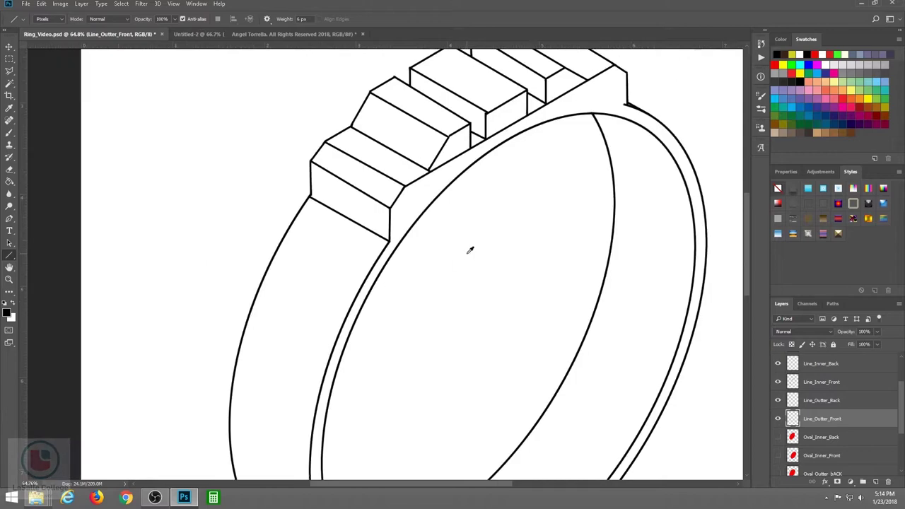
{"action": "left_click_drag", "start_coordinate": [622, 106], "coordinate": [507, 228]}
{"action": "scroll", "coordinate": [514, 226], "scroll_direction": "up", "scroll_amount": 3}
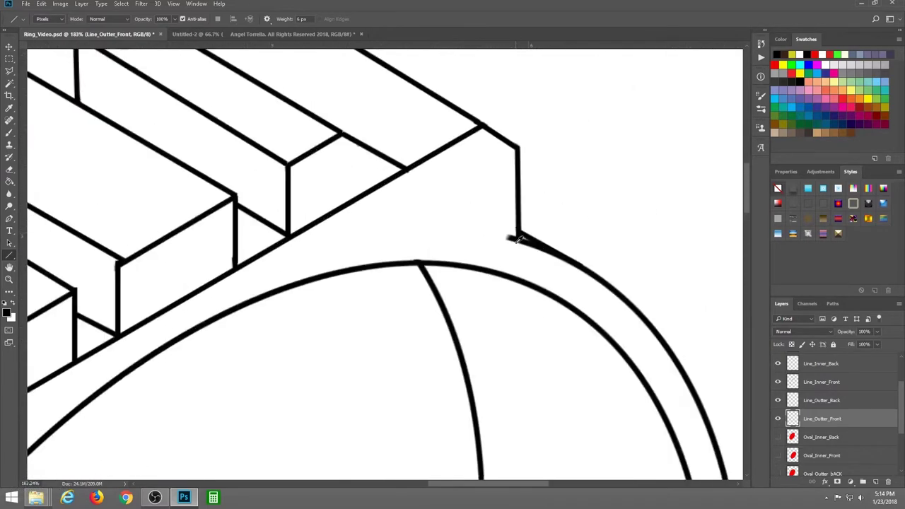
{"action": "scroll", "coordinate": [514, 226], "scroll_direction": "up", "scroll_amount": 2}
Erase the small stub at the ring's top-right corner and zoom out to the whole ring
{"action": "key", "text": "e"}
{"action": "left_click_drag", "start_coordinate": [498, 244], "coordinate": [506, 244]}
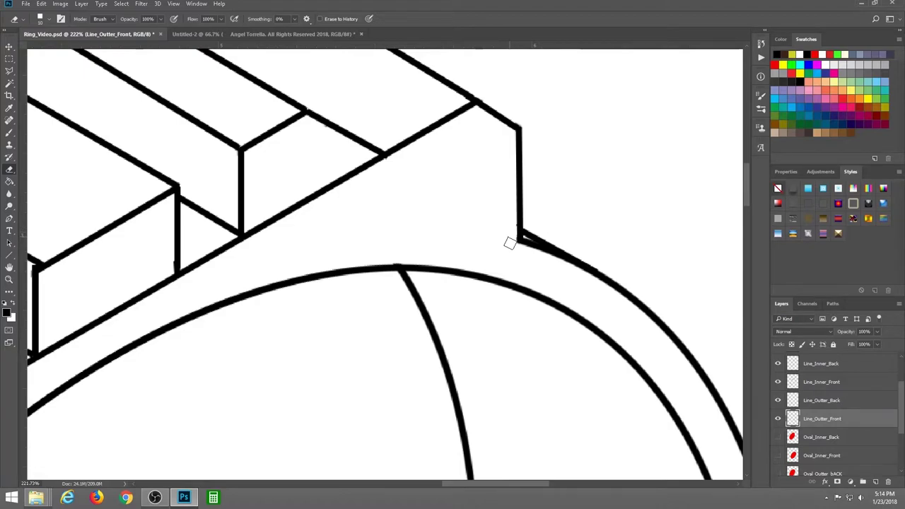
{"action": "scroll", "coordinate": [532, 210], "scroll_direction": "down", "scroll_amount": 2}
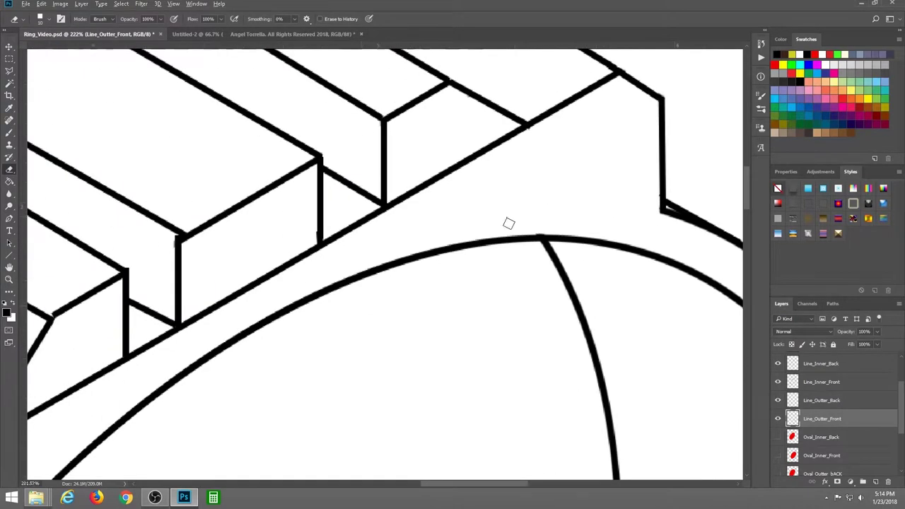
{"action": "scroll", "coordinate": [472, 232], "scroll_direction": "down", "scroll_amount": 3}
{"action": "scroll", "coordinate": [472, 231], "scroll_direction": "down", "scroll_amount": 2}
{"action": "scroll", "coordinate": [487, 219], "scroll_direction": "up", "scroll_amount": 1}
{"action": "scroll", "coordinate": [499, 212], "scroll_direction": "down", "scroll_amount": 1}
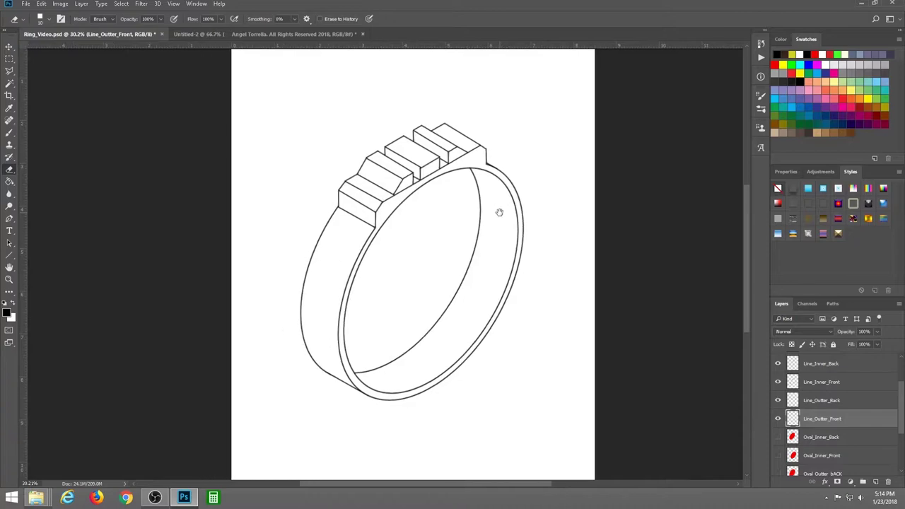
Briefly show then hide the isometric grid, select the Top layer, and pick the Line tool
{"action": "scroll", "coordinate": [902, 409], "scroll_direction": "down", "scroll_amount": 3}
{"action": "left_click", "coordinate": [777, 448]}
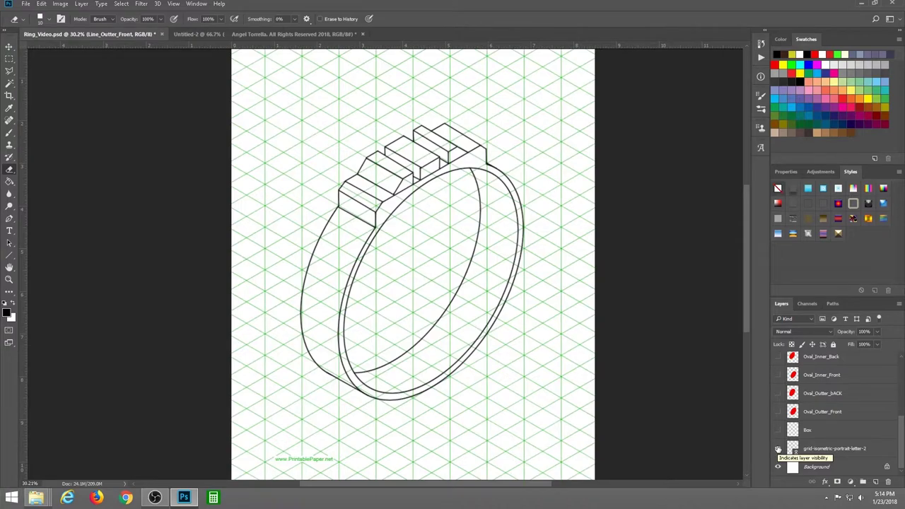
{"action": "left_click", "coordinate": [778, 448]}
{"action": "scroll", "coordinate": [410, 199], "scroll_direction": "up", "scroll_amount": 2}
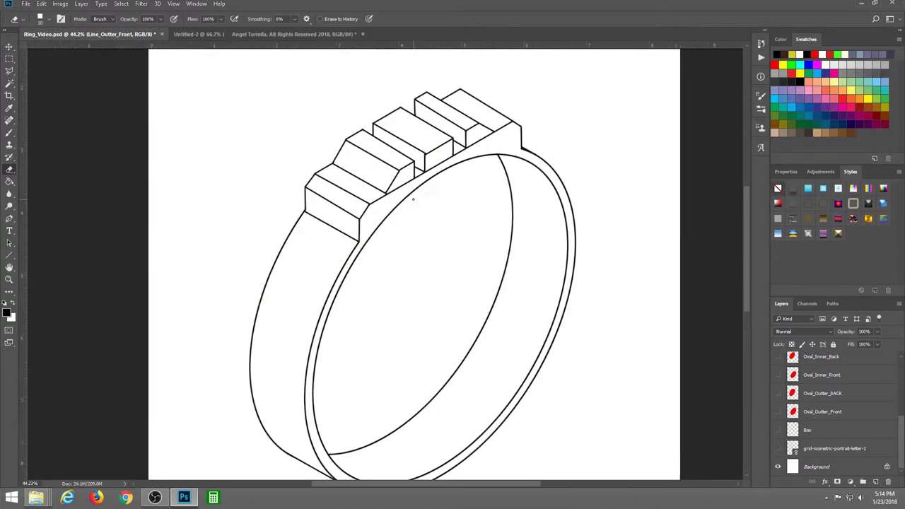
{"action": "scroll", "coordinate": [424, 203], "scroll_direction": "up", "scroll_amount": 2}
{"action": "scroll", "coordinate": [438, 209], "scroll_direction": "up", "scroll_amount": 2}
{"action": "scroll", "coordinate": [450, 212], "scroll_direction": "up", "scroll_amount": 1}
{"action": "scroll", "coordinate": [451, 212], "scroll_direction": "up", "scroll_amount": 1}
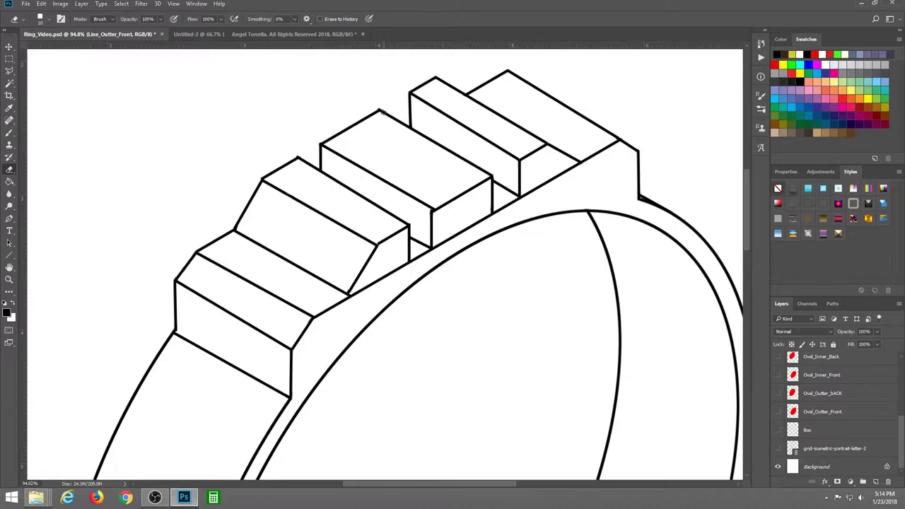
{"action": "left_click_drag", "start_coordinate": [901, 432], "coordinate": [901, 368]}
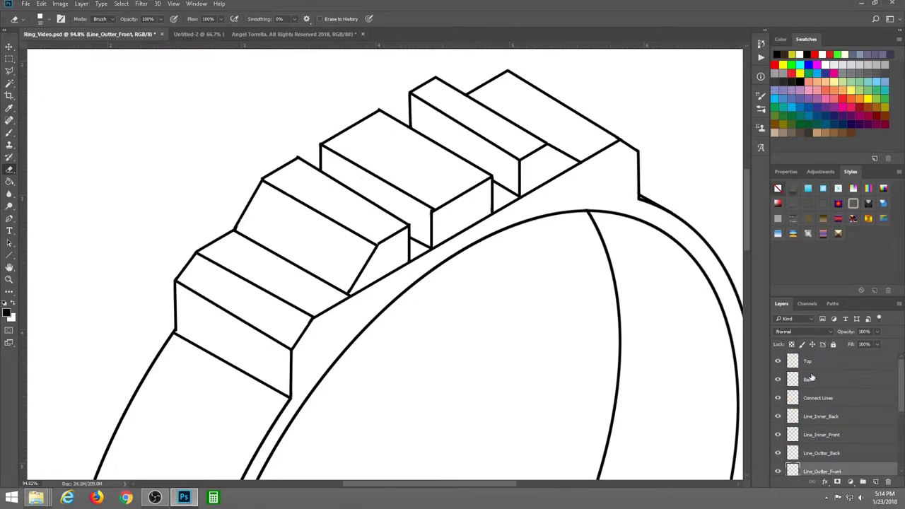
{"action": "left_click", "coordinate": [813, 362]}
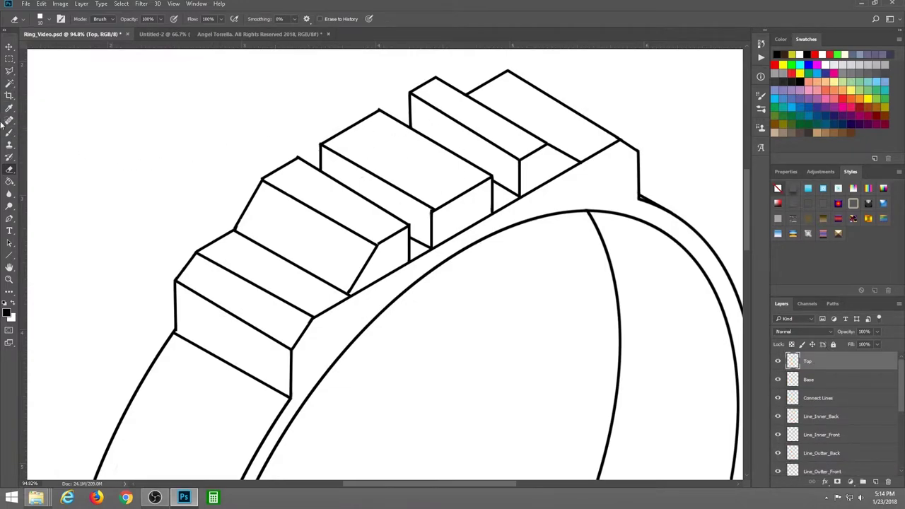
{"action": "left_click", "coordinate": [9, 255]}
Show the isometric grid layer over the canvas
{"action": "scroll", "coordinate": [872, 435], "scroll_direction": "down", "scroll_amount": 5}
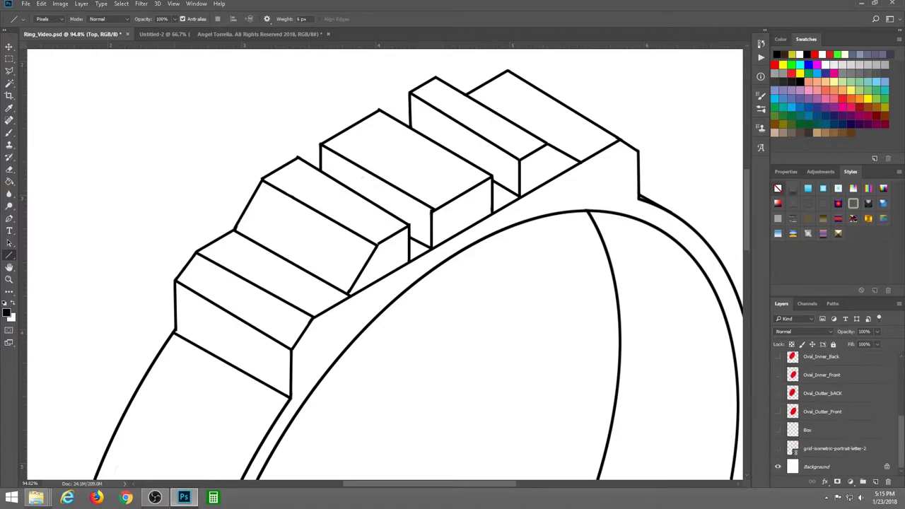
{"action": "left_click", "coordinate": [778, 449]}
{"action": "left_click_drag", "start_coordinate": [899, 442], "coordinate": [843, 365]}
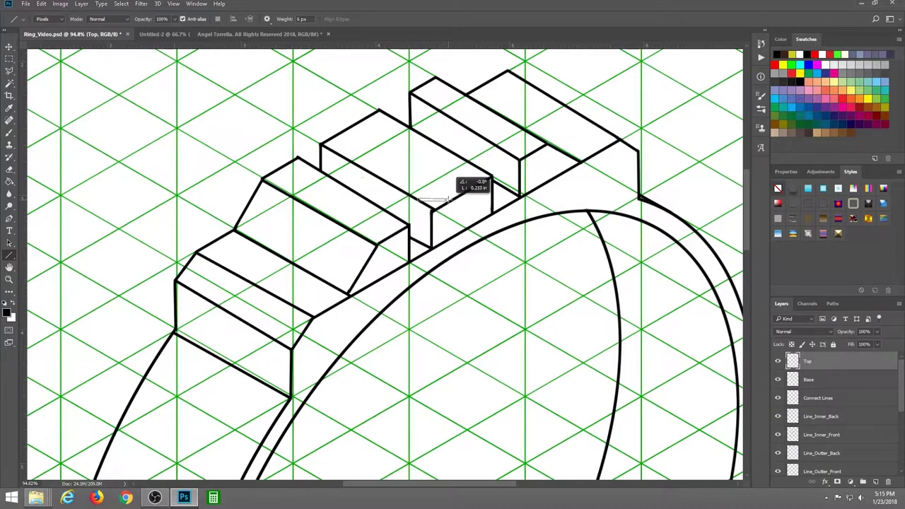
Draw short vertical and slanted edges forming a small box between the stone blocks
{"action": "left_click_drag", "start_coordinate": [417, 200], "coordinate": [448, 200]}
{"action": "left_click_drag", "start_coordinate": [477, 167], "coordinate": [476, 185]}
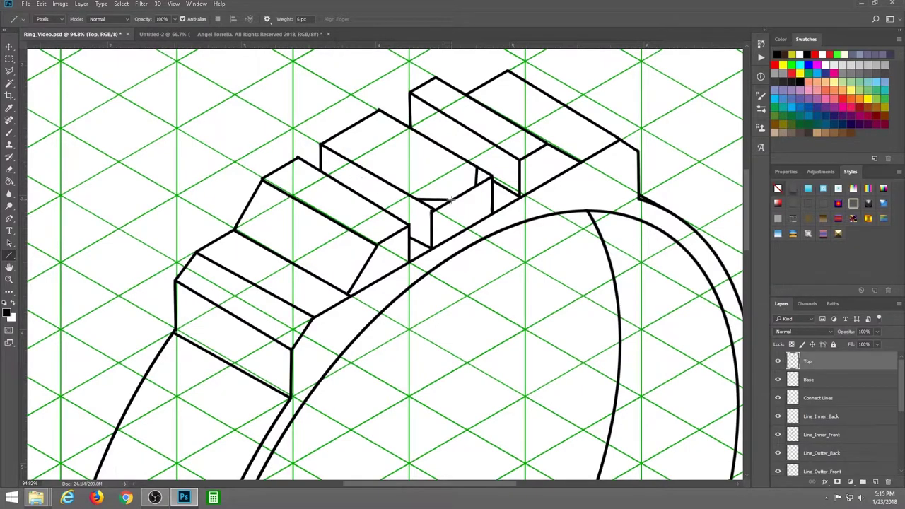
{"action": "left_click_drag", "start_coordinate": [338, 133], "coordinate": [338, 155]}
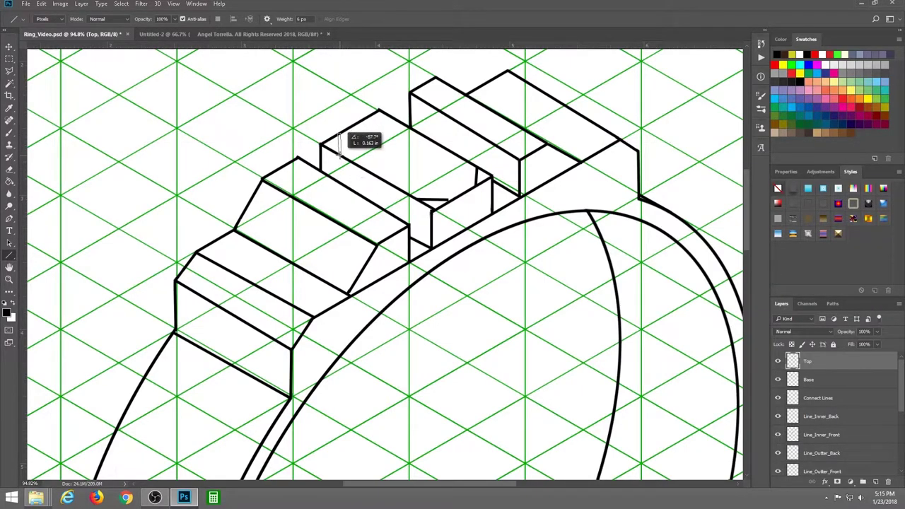
{"action": "left_click_drag", "start_coordinate": [369, 119], "coordinate": [392, 117]}
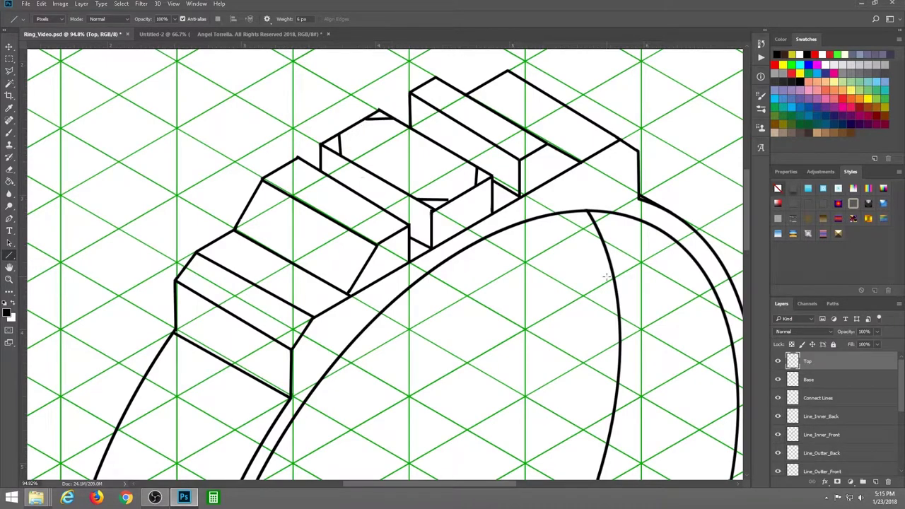
{"action": "mouse_move", "coordinate": [475, 186]}
{"action": "left_mouse_down"}
{"action": "mouse_move", "coordinate": [475, 219]}
{"action": "mouse_move", "coordinate": [448, 238]}
{"action": "left_mouse_up"}
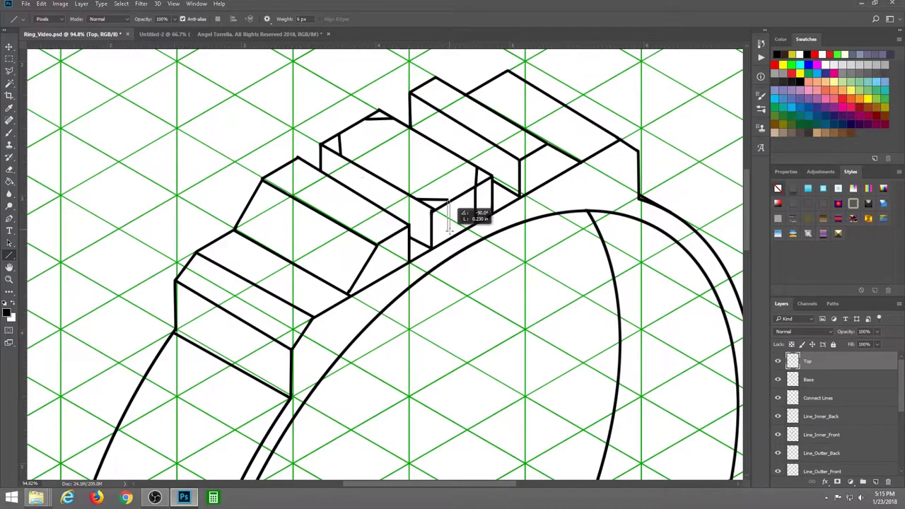
{"action": "mouse_move", "coordinate": [416, 200]}
{"action": "left_mouse_down"}
{"action": "mouse_move", "coordinate": [416, 241]}
{"action": "mouse_move", "coordinate": [448, 235]}
{"action": "left_mouse_up"}
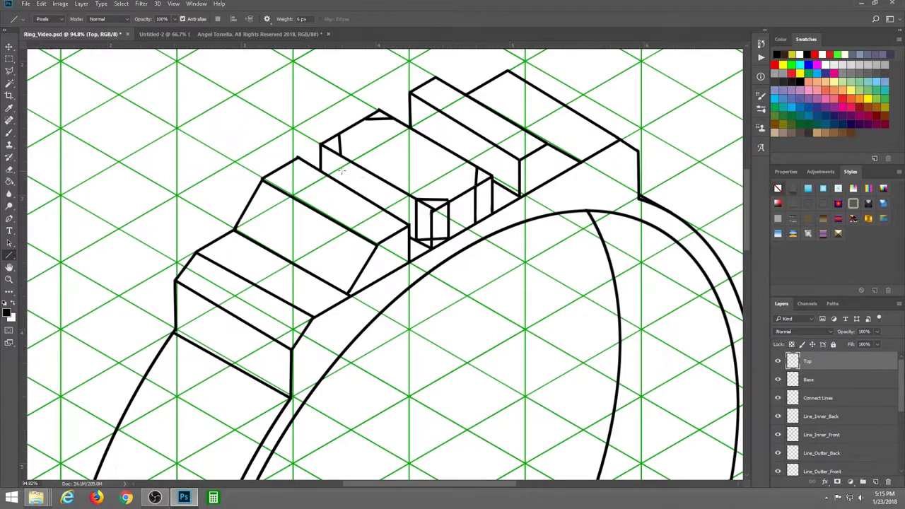
{"action": "left_click_drag", "start_coordinate": [340, 153], "coordinate": [340, 181]}
Close the gap at the small box's corner and check the Top layer's lines
{"action": "scroll", "coordinate": [472, 201], "scroll_direction": "up", "scroll_amount": 3}
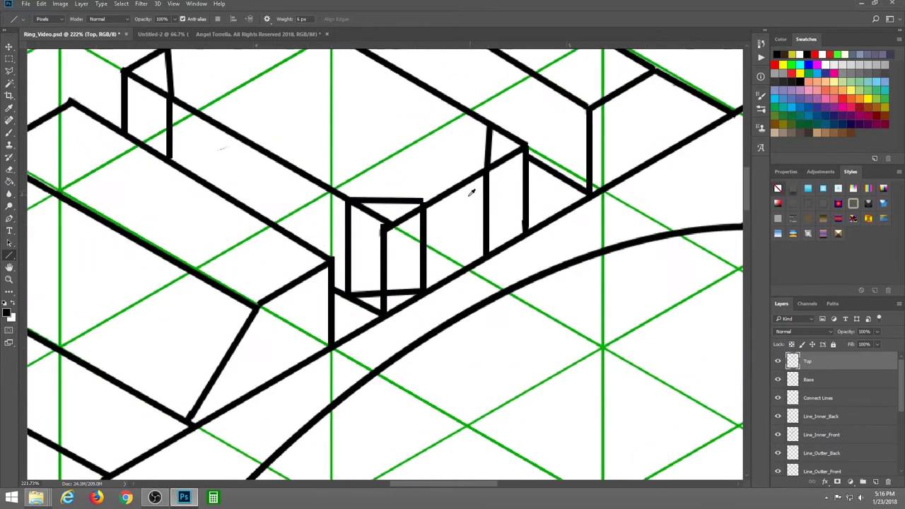
{"action": "left_click_drag", "start_coordinate": [423, 201], "coordinate": [423, 209]}
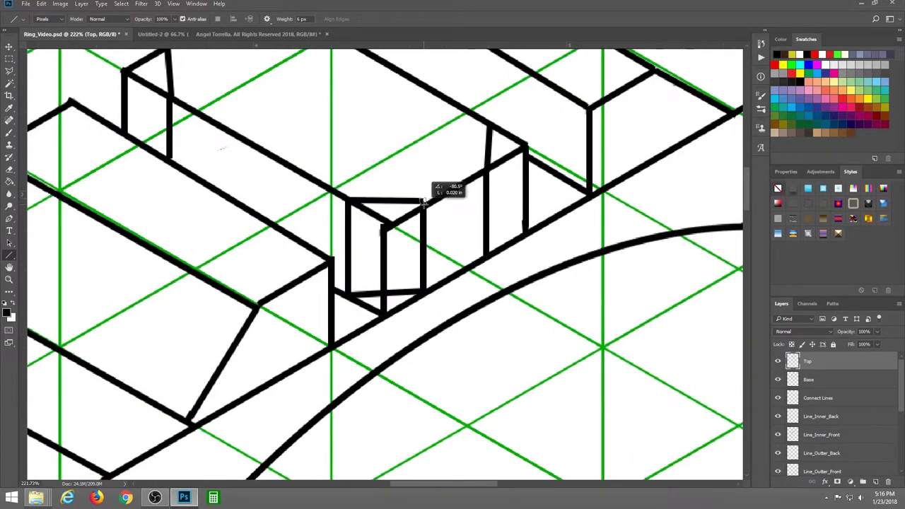
{"action": "left_click", "coordinate": [777, 361]}
{"action": "left_click", "coordinate": [777, 361]}
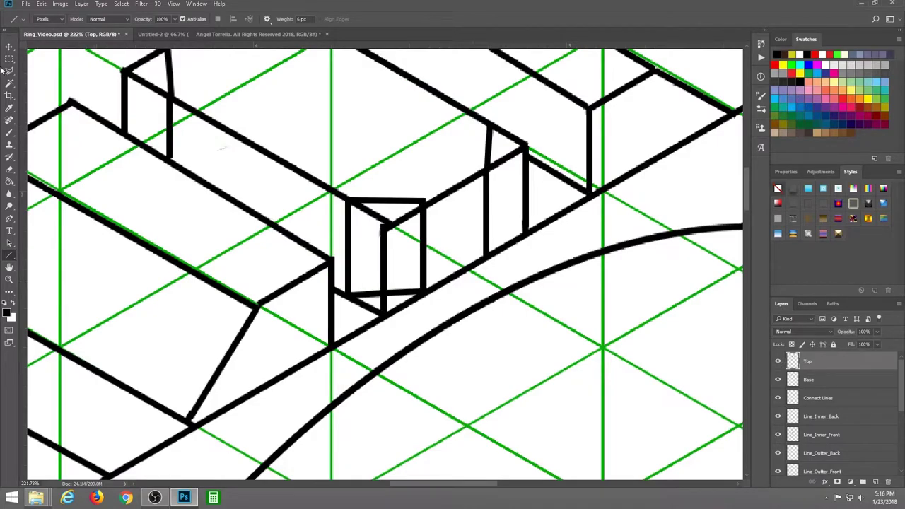
With the Eraser at an adjusted tip angle, erase stray vertical and diagonal line pieces
{"action": "left_click", "coordinate": [9, 170]}
{"action": "left_click_drag", "start_coordinate": [382, 227], "coordinate": [380, 277]}
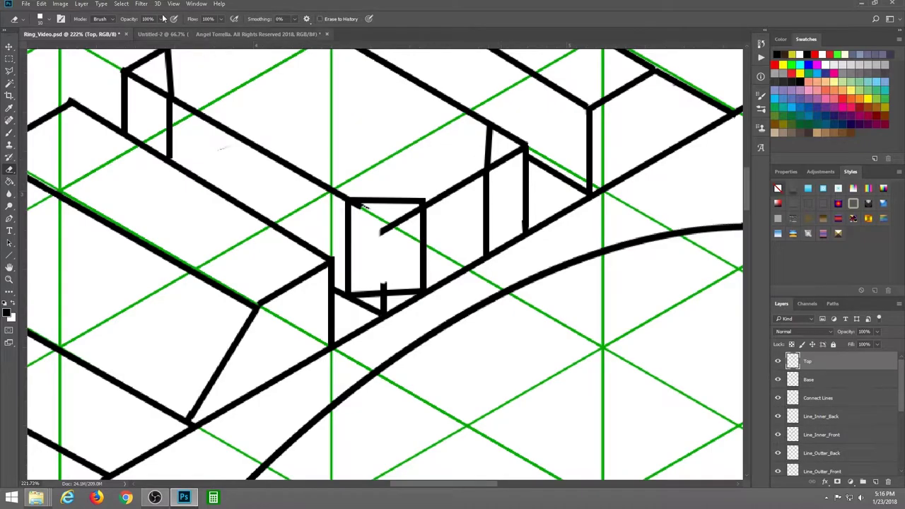
{"action": "key", "text": "F5"}
{"action": "left_click_drag", "start_coordinate": [740, 207], "coordinate": [741, 205]}
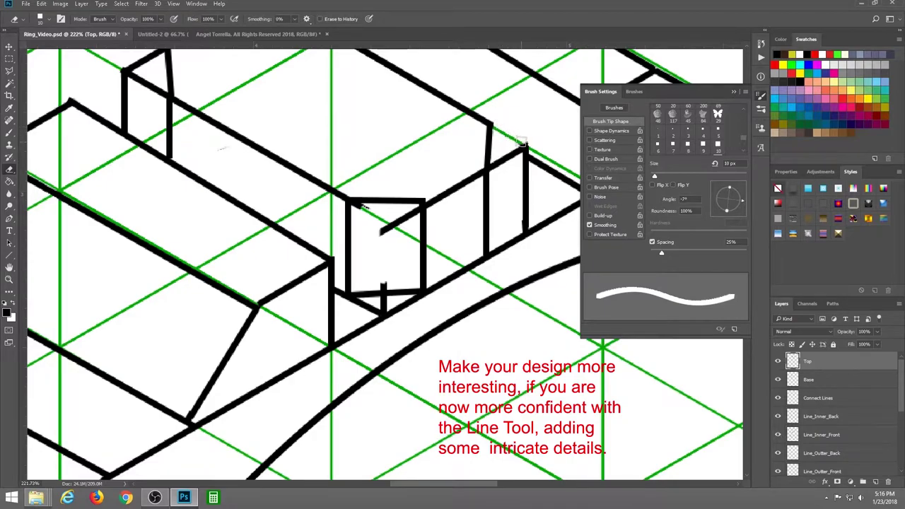
{"action": "mouse_move", "coordinate": [521, 141]}
{"action": "left_mouse_down"}
{"action": "mouse_move", "coordinate": [531, 159]}
{"action": "mouse_move", "coordinate": [516, 223]}
{"action": "mouse_move", "coordinate": [526, 221]}
{"action": "left_mouse_up"}
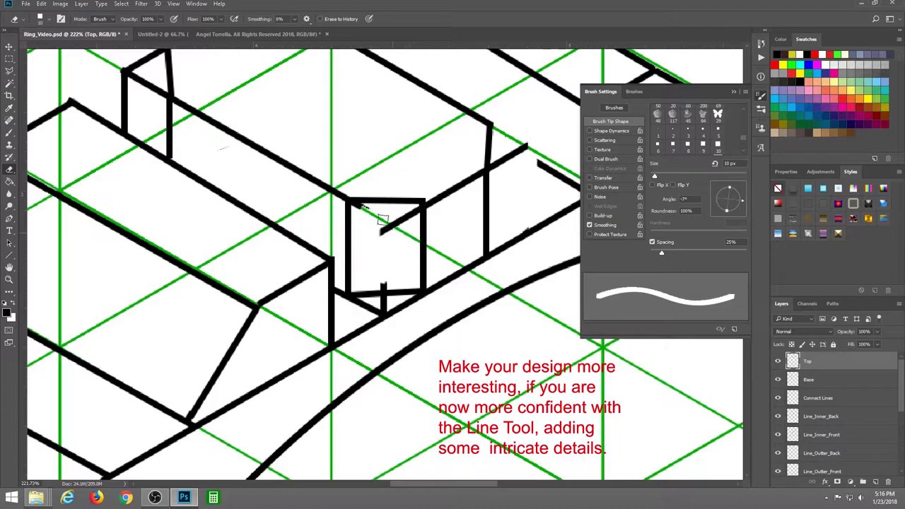
{"action": "left_click_drag", "start_coordinate": [382, 219], "coordinate": [354, 206]}
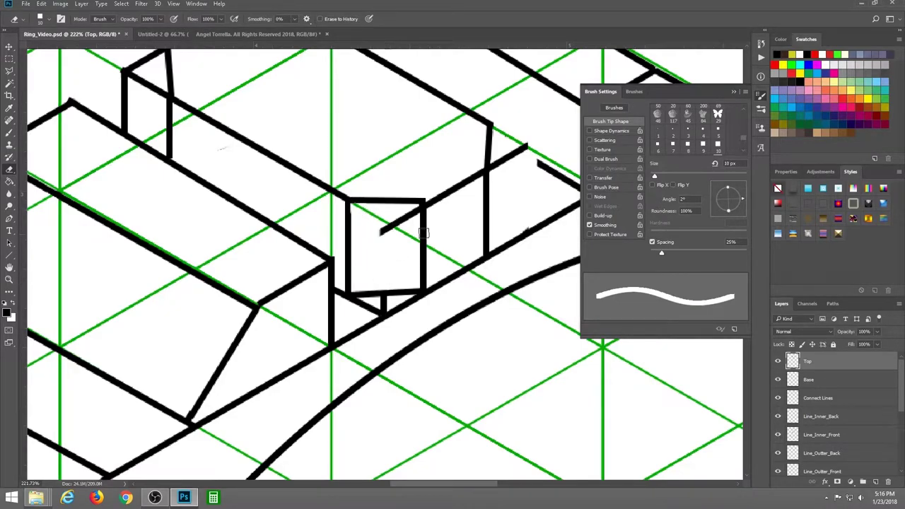
{"action": "left_click_drag", "start_coordinate": [124, 72], "coordinate": [125, 82]}
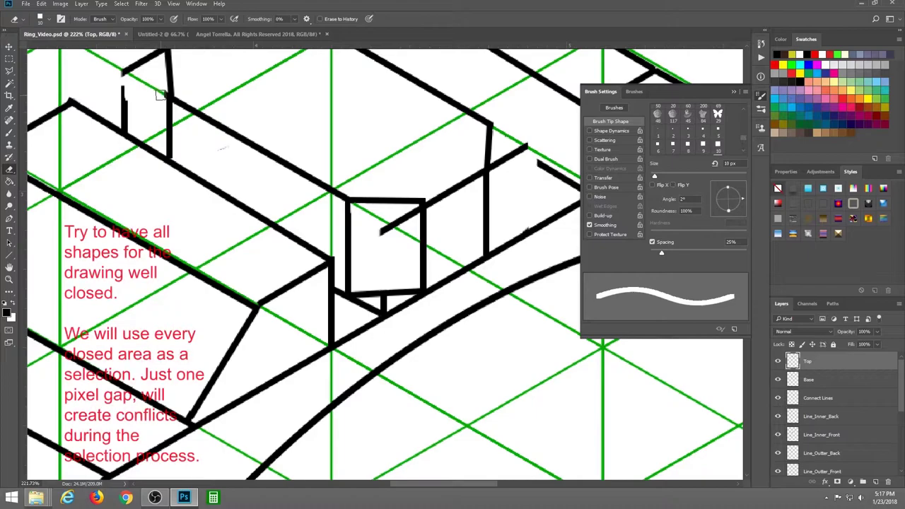
Erase the black blob on the diagonal line with a 6 px eraser
{"action": "left_click_drag", "start_coordinate": [127, 113], "coordinate": [325, 225]}
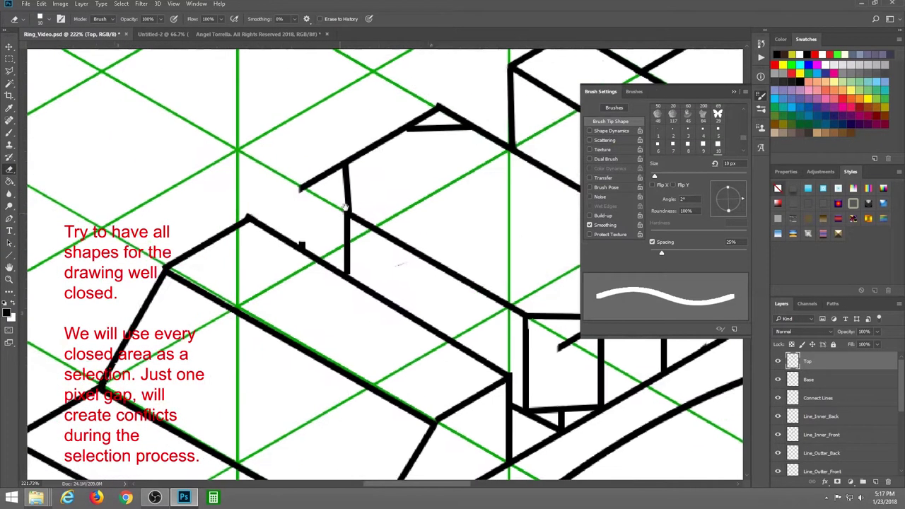
{"action": "scroll", "coordinate": [325, 225], "scroll_direction": "up", "scroll_amount": 2}
{"action": "scroll", "coordinate": [318, 219], "scroll_direction": "up", "scroll_amount": 3}
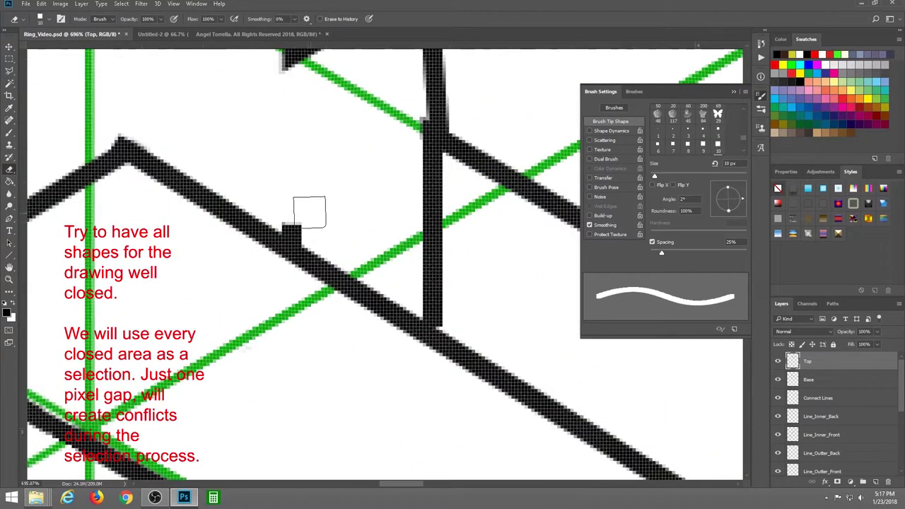
{"action": "key", "text": "bracketleft"}
{"action": "key", "text": "bracketleft"}
{"action": "left_click_drag", "start_coordinate": [307, 229], "coordinate": [313, 238]}
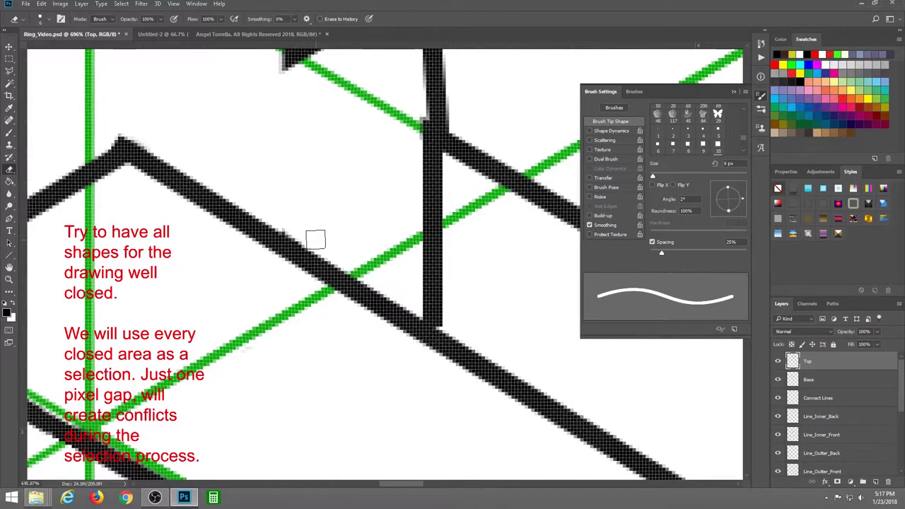
On the Base layer, erase the stray line stub, the stray stroke in the small box, and the triangle's upper-left edge
{"action": "left_click_drag", "start_coordinate": [341, 116], "coordinate": [270, 302]}
{"action": "key", "text": "alt+bracketleft"}
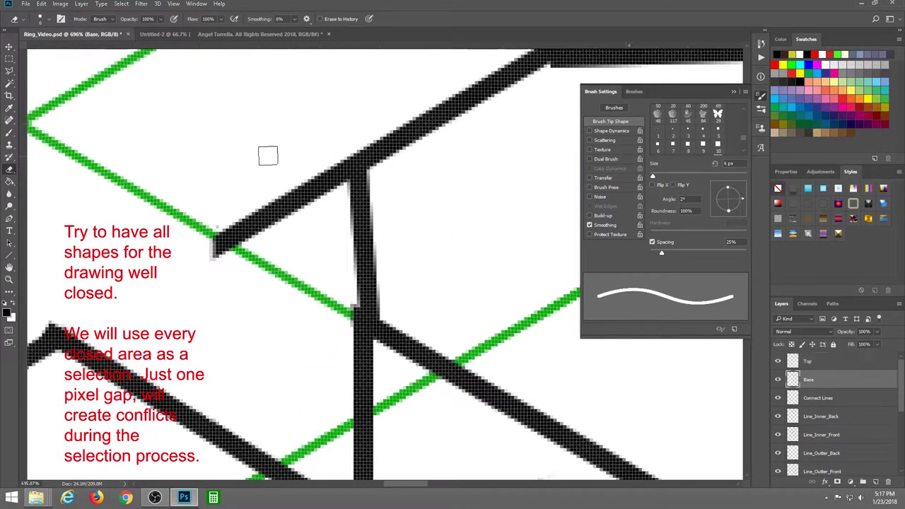
{"action": "mouse_move", "coordinate": [304, 194]}
{"action": "left_mouse_down"}
{"action": "mouse_move", "coordinate": [339, 158]}
{"action": "mouse_move", "coordinate": [286, 214]}
{"action": "mouse_move", "coordinate": [227, 236]}
{"action": "left_mouse_up"}
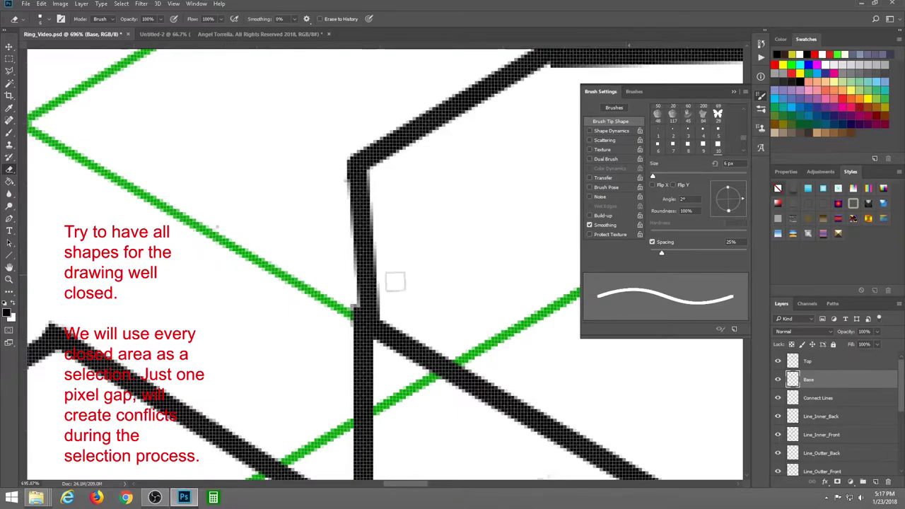
{"action": "scroll", "coordinate": [464, 284], "scroll_direction": "down", "scroll_amount": 4}
{"action": "scroll", "coordinate": [464, 284], "scroll_direction": "down", "scroll_amount": 3}
{"action": "scroll", "coordinate": [481, 297], "scroll_direction": "down", "scroll_amount": 3}
{"action": "scroll", "coordinate": [509, 310], "scroll_direction": "down", "scroll_amount": 2}
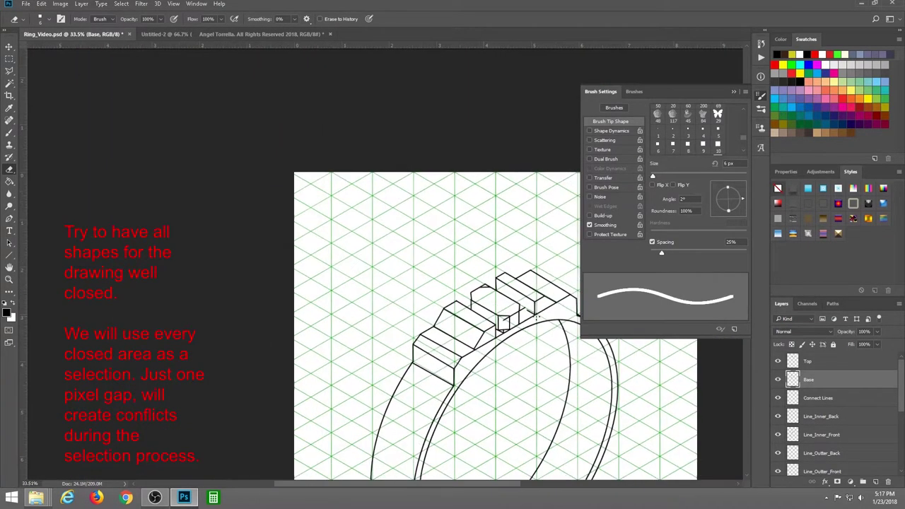
{"action": "scroll", "coordinate": [527, 311], "scroll_direction": "up", "scroll_amount": 3}
{"action": "scroll", "coordinate": [526, 311], "scroll_direction": "up", "scroll_amount": 2}
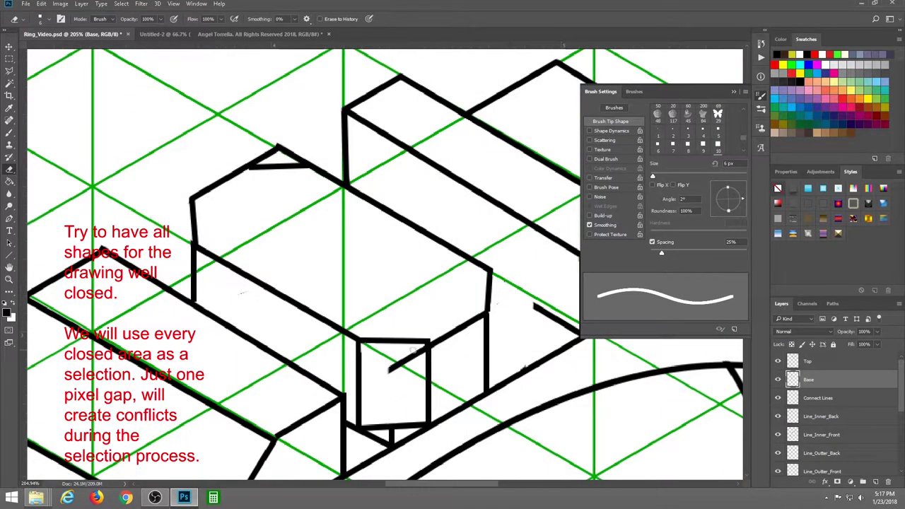
{"action": "left_click_drag", "start_coordinate": [423, 348], "coordinate": [399, 363]}
{"action": "left_click_drag", "start_coordinate": [277, 148], "coordinate": [253, 160]}
On the Base layer, draw a new straight line up-left from the small box
{"action": "key", "text": "alt+bracketright"}
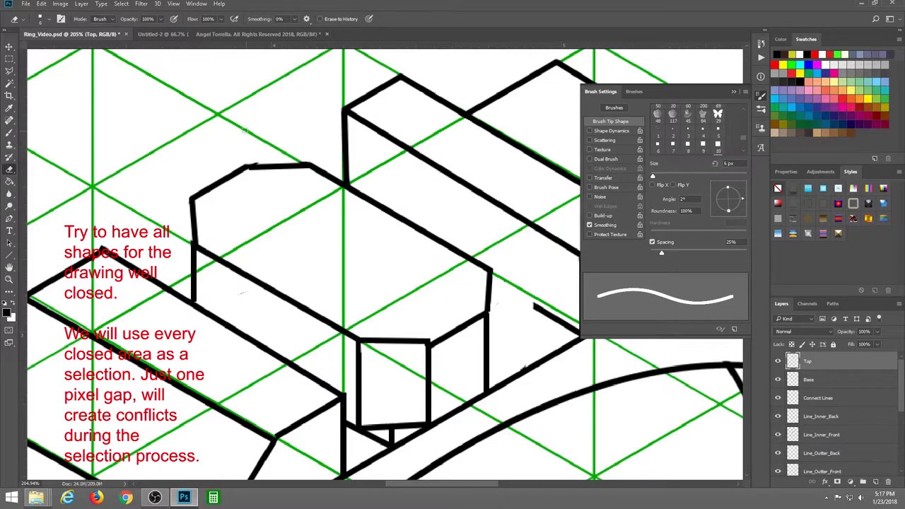
{"action": "key", "text": "alt+bracketleft"}
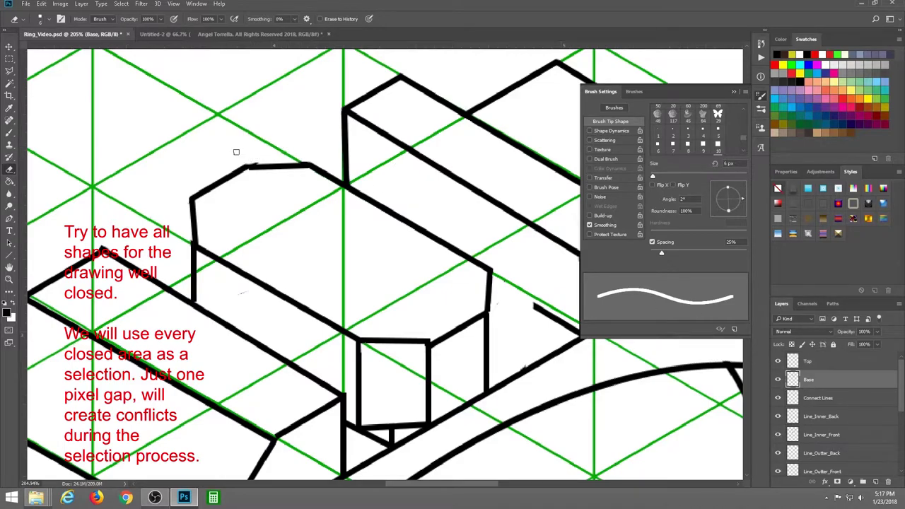
{"action": "left_click_drag", "start_coordinate": [542, 285], "coordinate": [433, 236]}
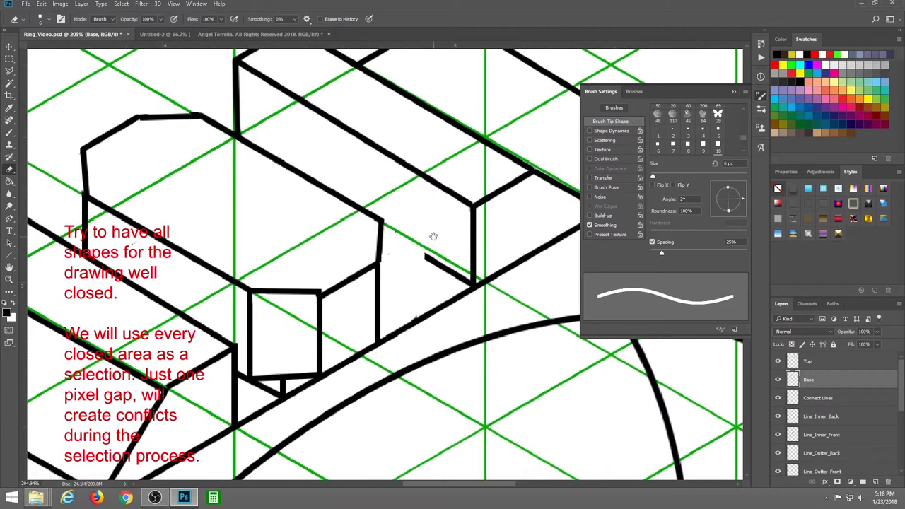
{"action": "key", "text": "u"}
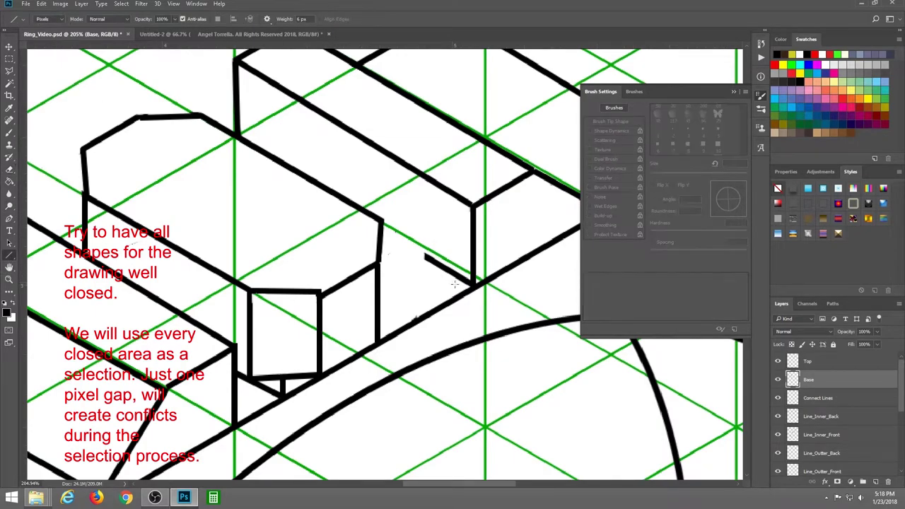
{"action": "left_click_drag", "start_coordinate": [469, 285], "coordinate": [380, 225]}
Set the Eraser to work on the Top layer below the small box
{"action": "left_click_drag", "start_coordinate": [331, 318], "coordinate": [374, 212]}
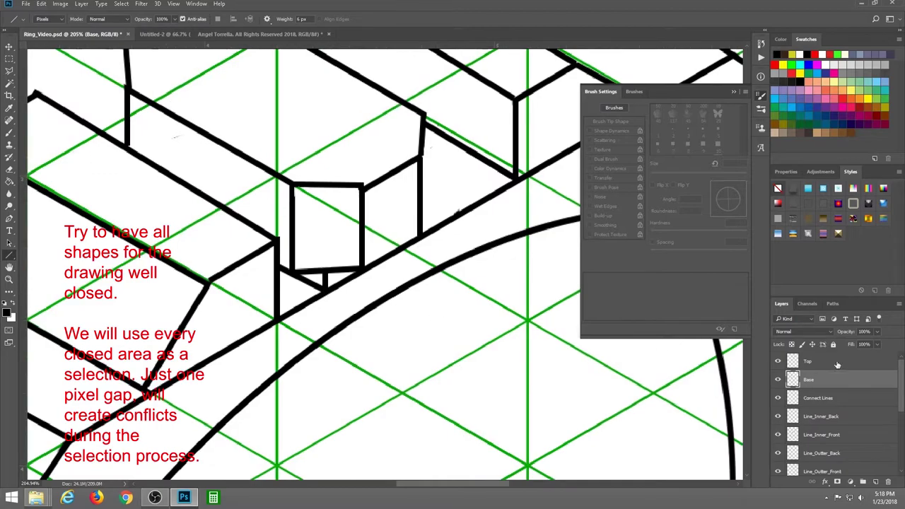
{"action": "left_click", "coordinate": [9, 168]}
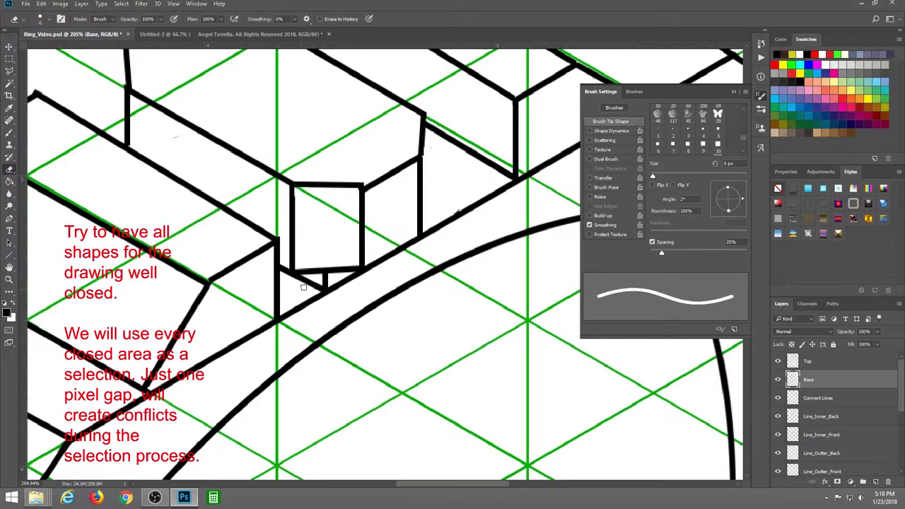
{"action": "left_click", "coordinate": [810, 363]}
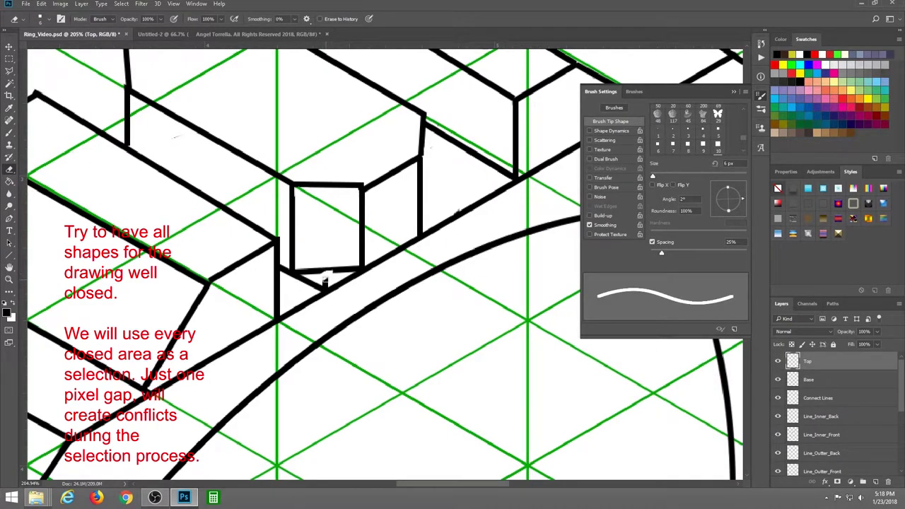
Erase the stray line below the small box
{"action": "scroll", "coordinate": [330, 278], "scroll_direction": "up", "scroll_amount": 2}
{"action": "scroll", "coordinate": [331, 278], "scroll_direction": "up", "scroll_amount": 3}
{"action": "mouse_move", "coordinate": [325, 272]}
{"action": "left_mouse_down"}
{"action": "mouse_move", "coordinate": [324, 294]}
{"action": "mouse_move", "coordinate": [303, 304]}
{"action": "mouse_move", "coordinate": [229, 287]}
{"action": "mouse_move", "coordinate": [259, 283]}
{"action": "mouse_move", "coordinate": [248, 281]}
{"action": "left_mouse_up"}
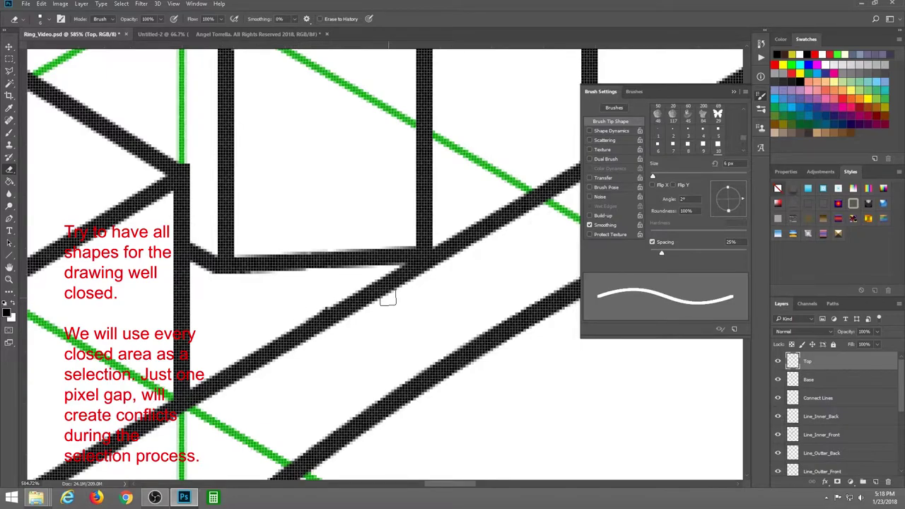
Zoom out and hide the isometric grid to check the outlines
{"action": "scroll", "coordinate": [402, 292], "scroll_direction": "down", "scroll_amount": 3}
{"action": "scroll", "coordinate": [431, 293], "scroll_direction": "down", "scroll_amount": 4}
{"action": "scroll", "coordinate": [454, 302], "scroll_direction": "down", "scroll_amount": 1}
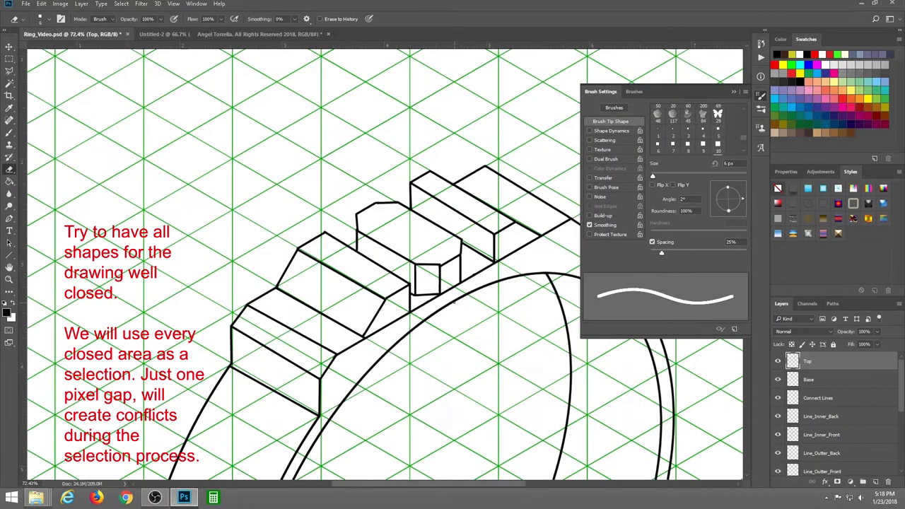
{"action": "scroll", "coordinate": [452, 306], "scroll_direction": "down", "scroll_amount": 1}
{"action": "scroll", "coordinate": [450, 311], "scroll_direction": "down", "scroll_amount": 1}
{"action": "scroll", "coordinate": [466, 314], "scroll_direction": "down", "scroll_amount": 1}
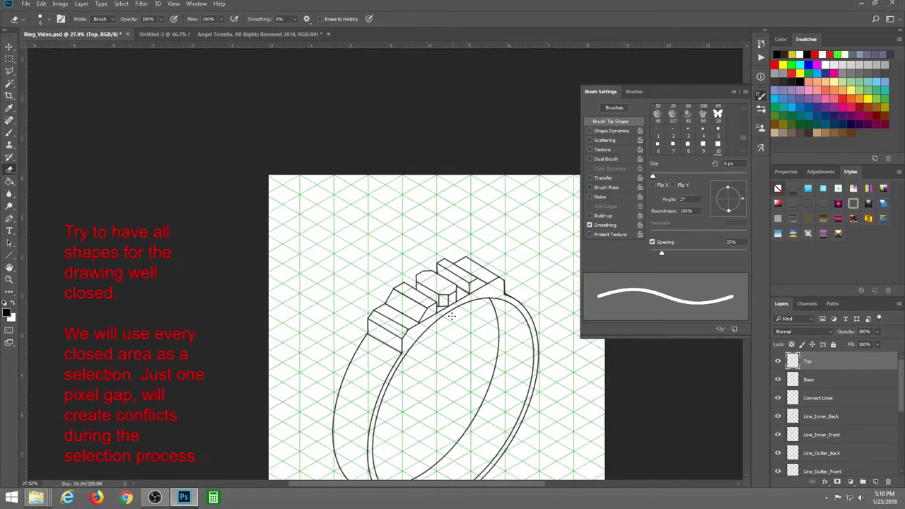
{"action": "scroll", "coordinate": [453, 316], "scroll_direction": "down", "scroll_amount": 1}
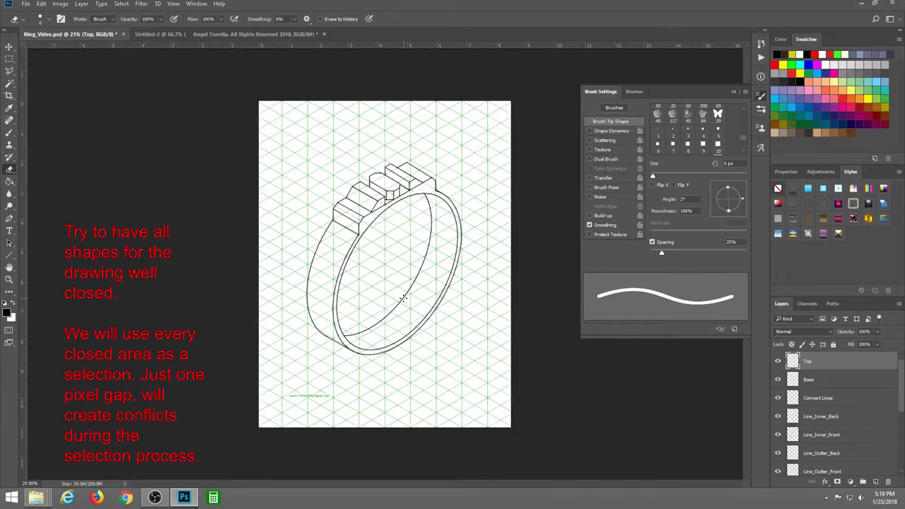
{"action": "scroll", "coordinate": [894, 465], "scroll_direction": "down", "scroll_amount": 10}
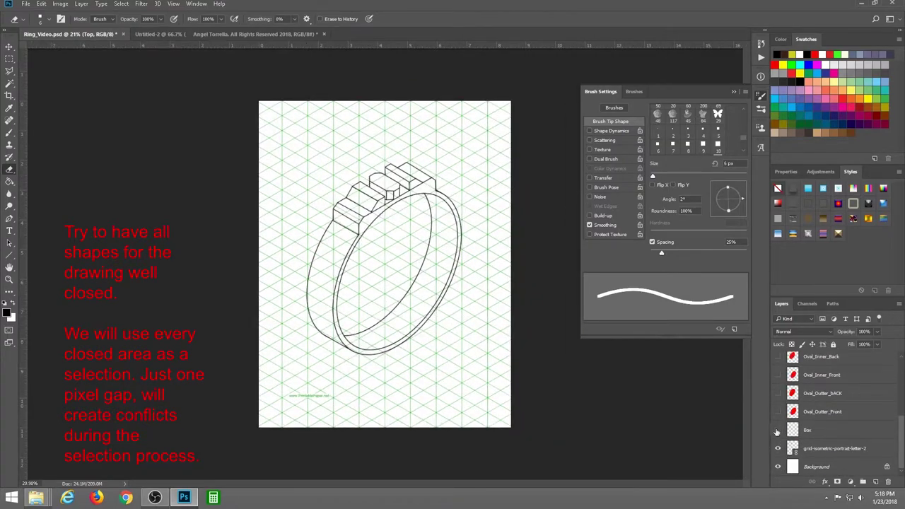
{"action": "left_click", "coordinate": [777, 449]}
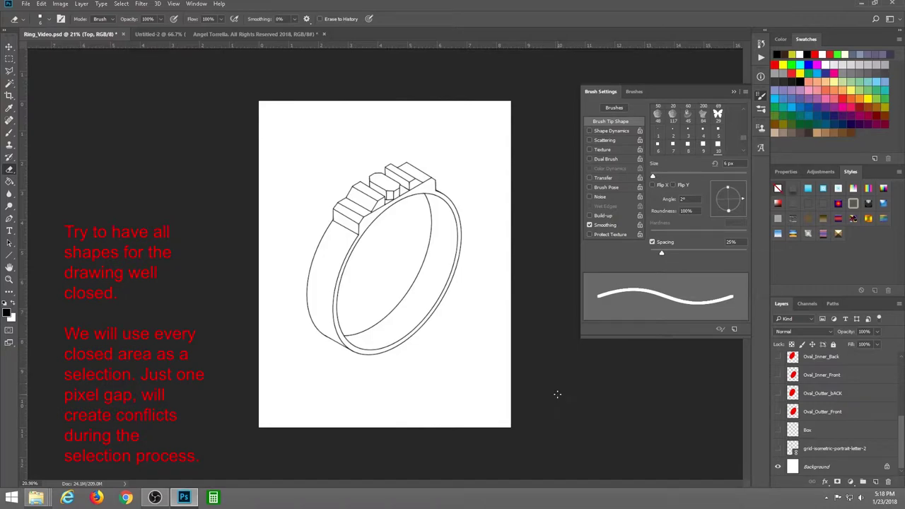
Zoom back in on the ring line art
{"action": "scroll", "coordinate": [424, 235], "scroll_direction": "up", "scroll_amount": 1}
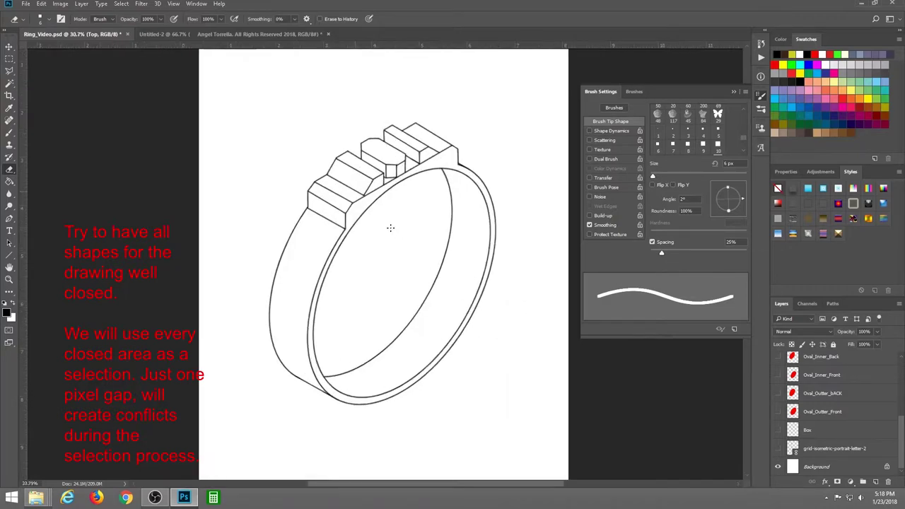
{"action": "scroll", "coordinate": [390, 227], "scroll_direction": "up", "scroll_amount": 2}
{"action": "scroll", "coordinate": [390, 204], "scroll_direction": "up", "scroll_amount": 1}
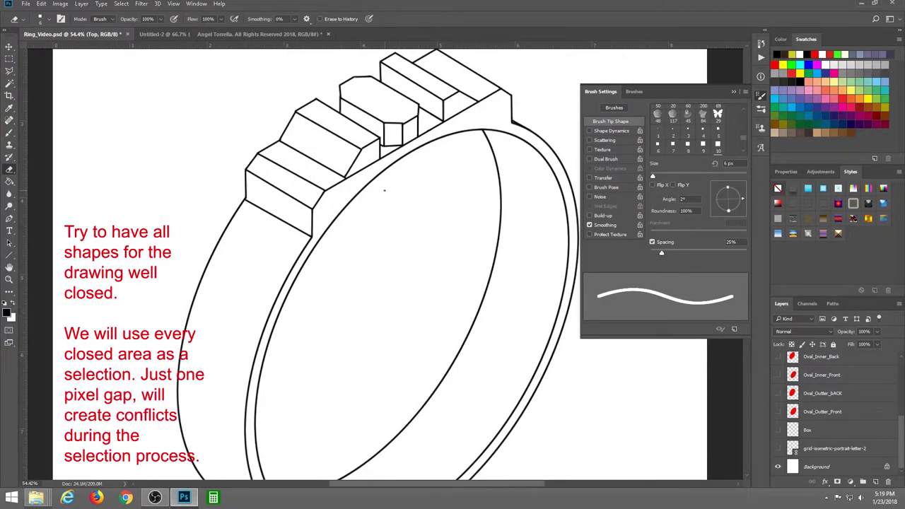
{"action": "scroll", "coordinate": [371, 185], "scroll_direction": "up", "scroll_amount": 1}
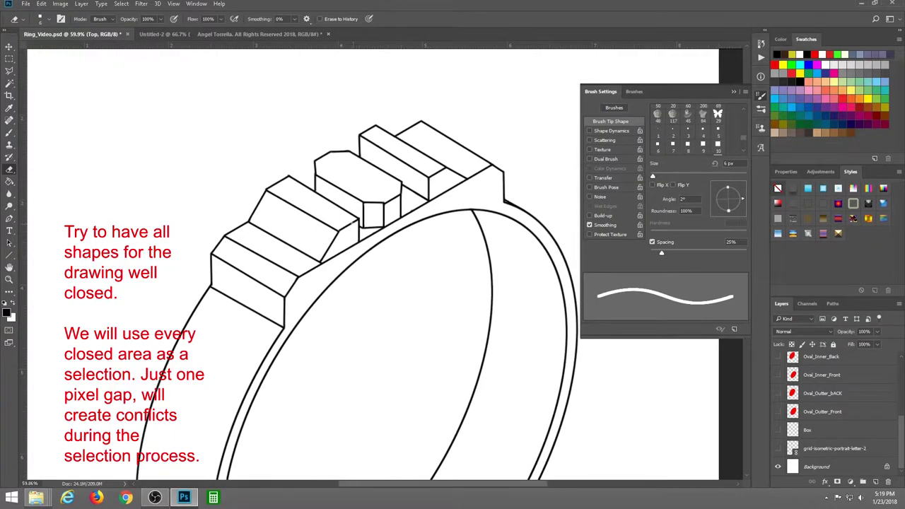
{"action": "scroll", "coordinate": [372, 189], "scroll_direction": "up", "scroll_amount": 1}
{"action": "scroll", "coordinate": [372, 190], "scroll_direction": "up", "scroll_amount": 2}
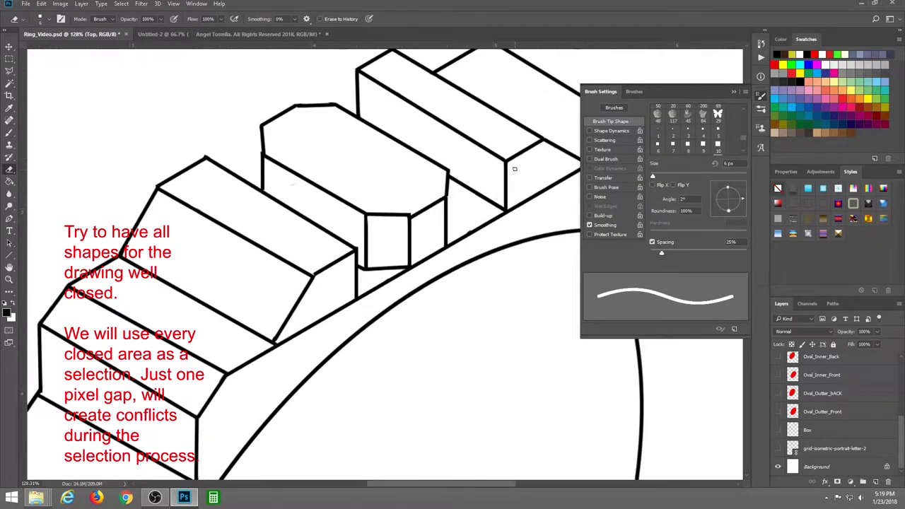
With the grid shown again, draw parallel bevel lines along the long box's top face to its right corner
{"action": "left_click", "coordinate": [777, 448]}
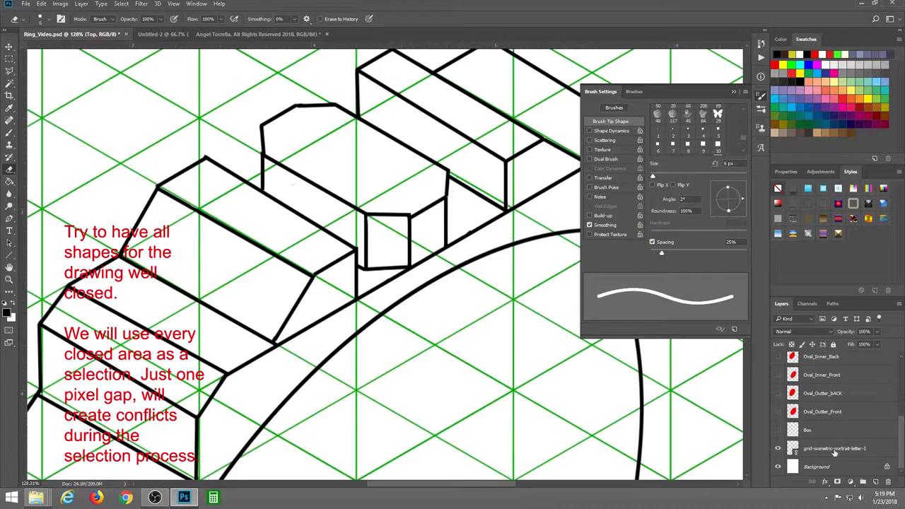
{"action": "scroll", "coordinate": [834, 452], "scroll_direction": "up", "scroll_amount": 5}
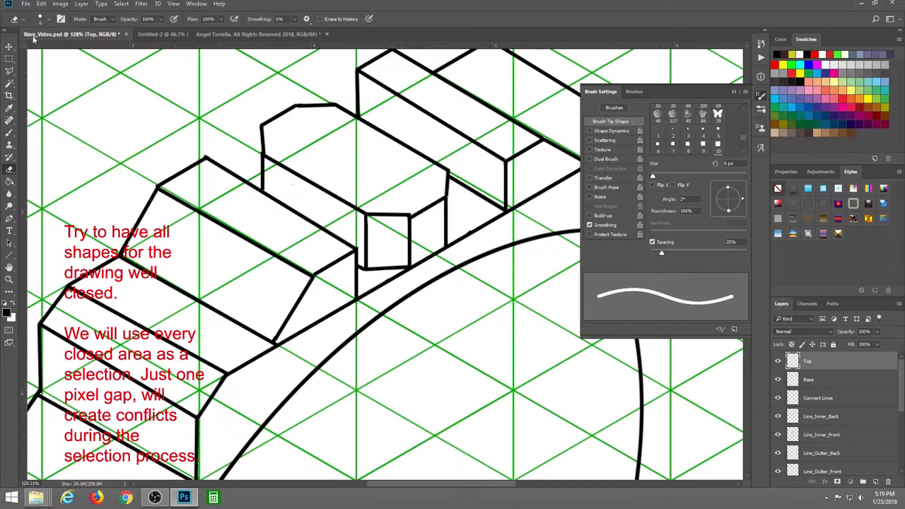
{"action": "left_click", "coordinate": [9, 256]}
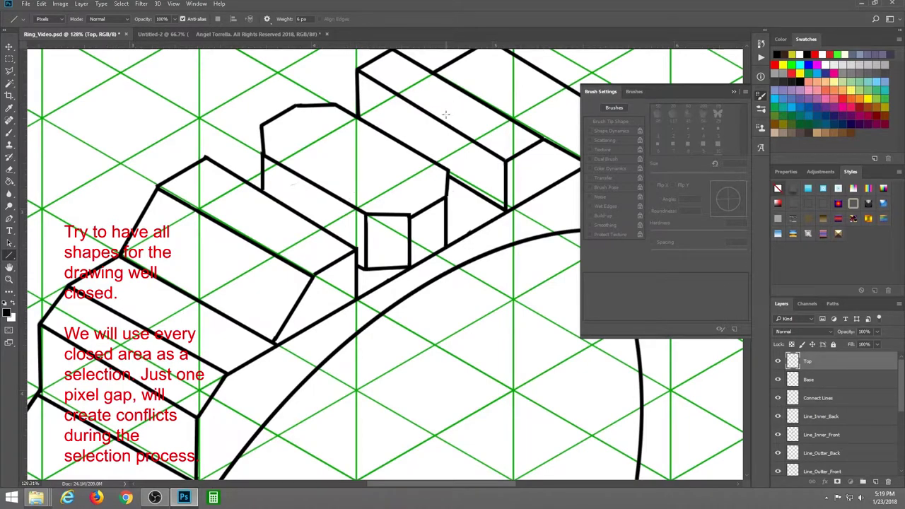
{"action": "left_click_drag", "start_coordinate": [466, 187], "coordinate": [406, 232]}
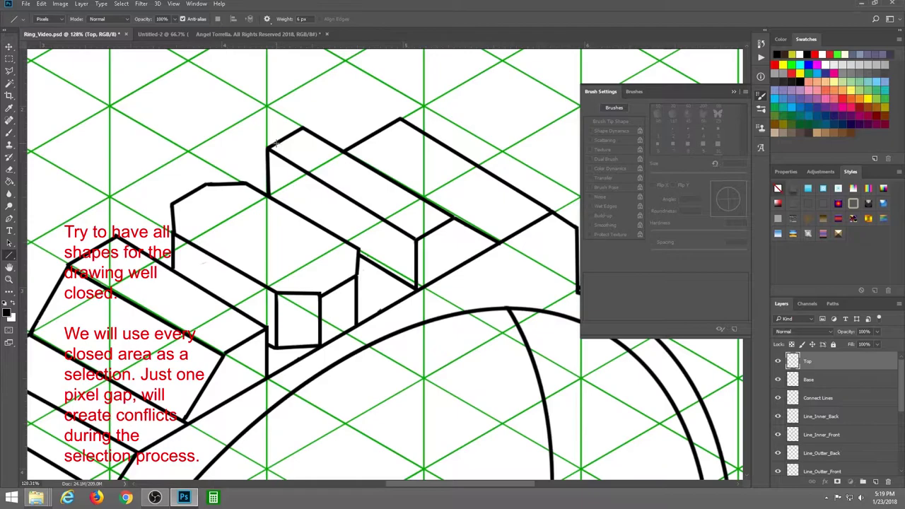
{"action": "left_click_drag", "start_coordinate": [276, 142], "coordinate": [412, 236]}
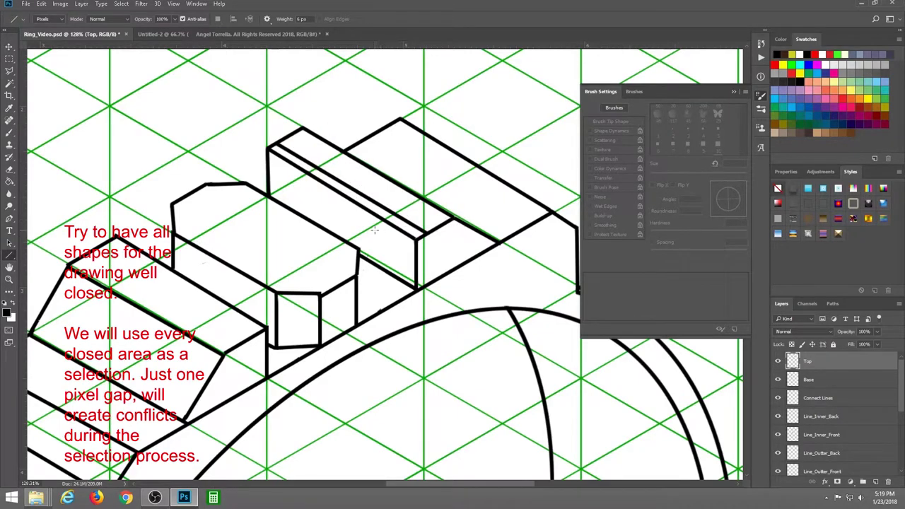
{"action": "left_click_drag", "start_coordinate": [267, 158], "coordinate": [417, 244]}
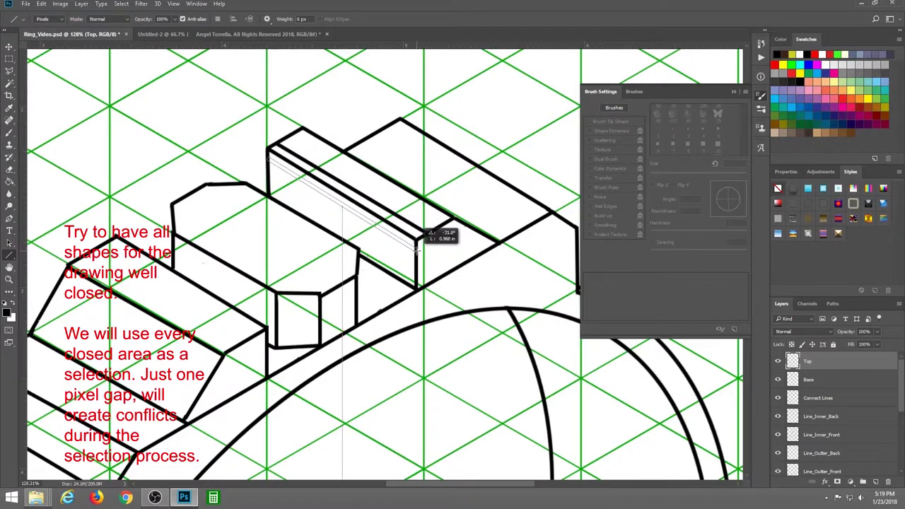
{"action": "left_click_drag", "start_coordinate": [350, 219], "coordinate": [407, 136]}
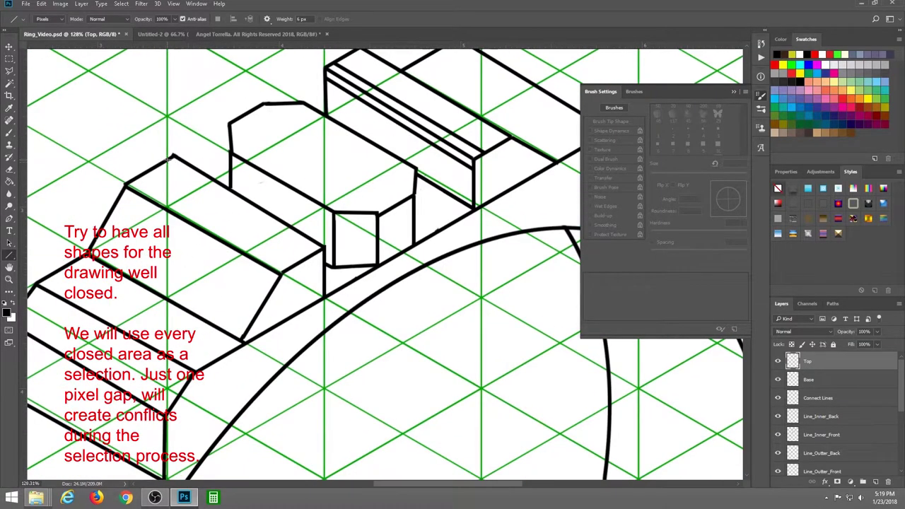
{"action": "left_click_drag", "start_coordinate": [170, 159], "coordinate": [322, 251]}
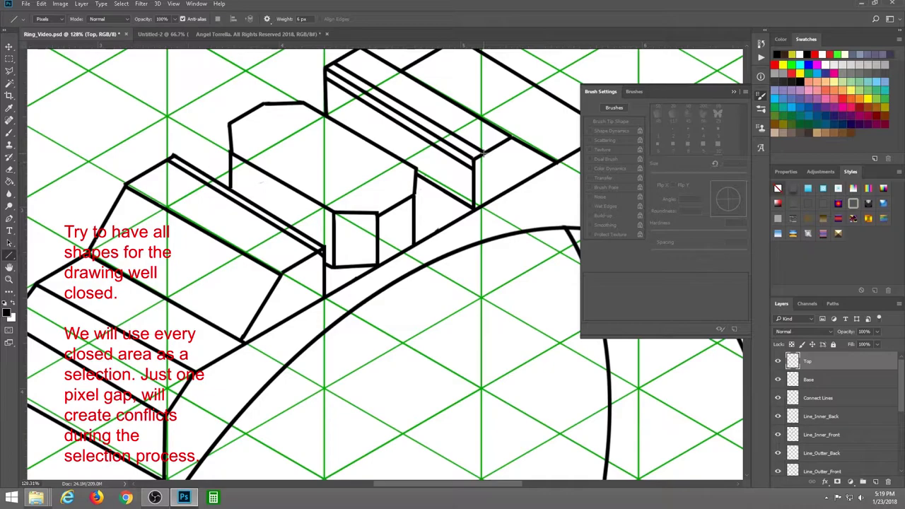
{"action": "left_click_drag", "start_coordinate": [482, 152], "coordinate": [473, 164]}
{"action": "scroll", "coordinate": [439, 212], "scroll_direction": "up", "scroll_amount": 3}
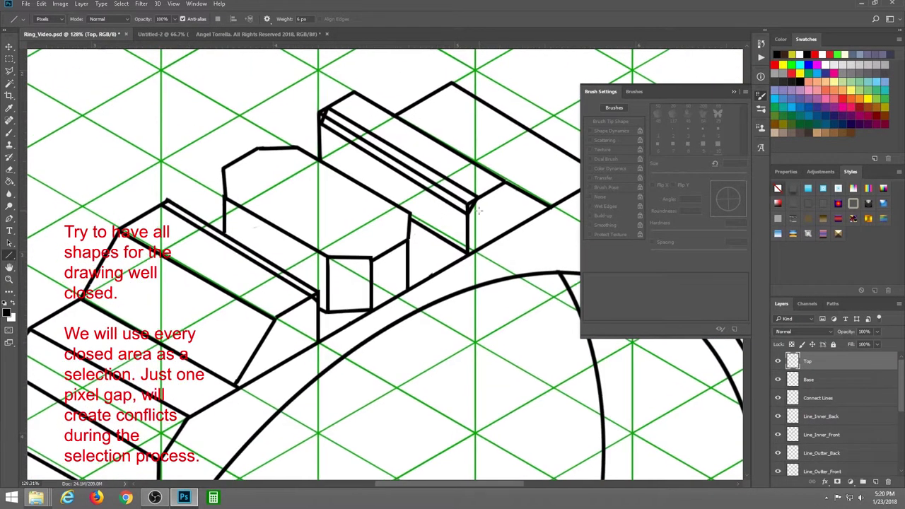
Erase the extra part of the inner line beside the long box, redoing one stroke more carefully
{"action": "scroll", "coordinate": [482, 170], "scroll_direction": "up", "scroll_amount": 4}
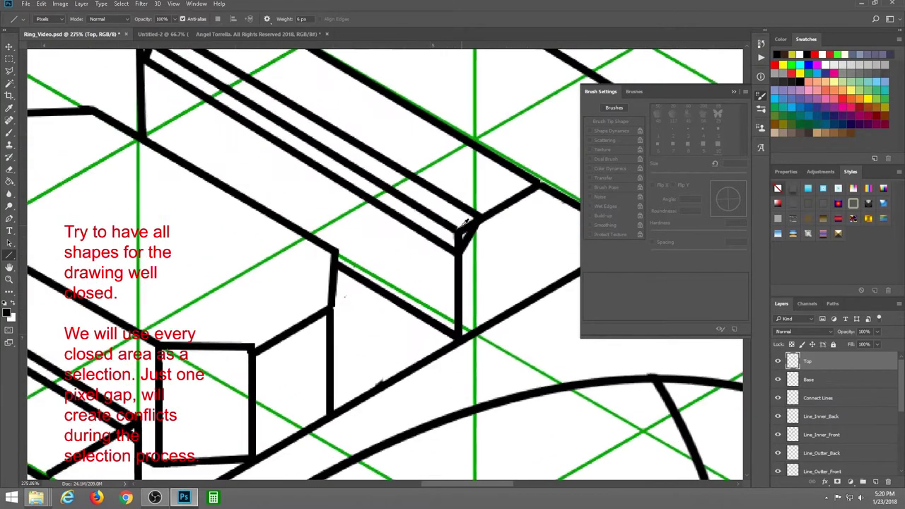
{"action": "left_click", "coordinate": [9, 169]}
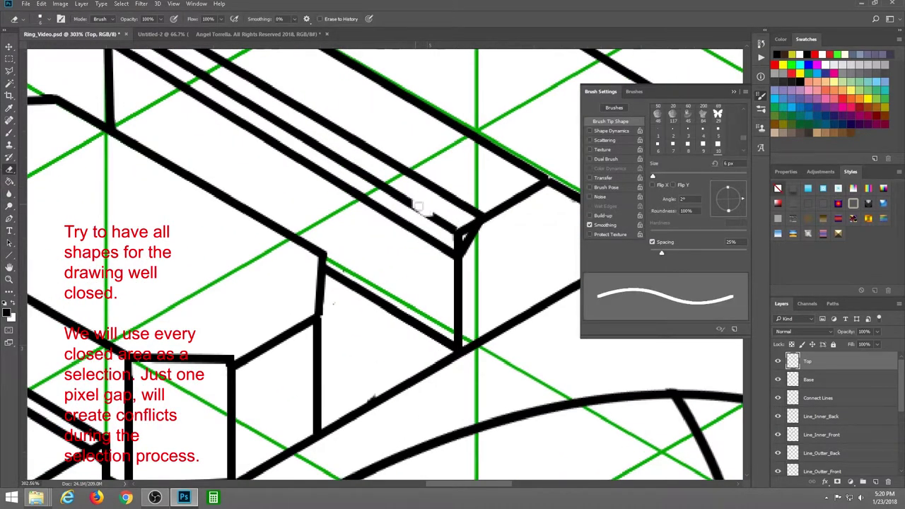
{"action": "mouse_move", "coordinate": [410, 201]}
{"action": "left_mouse_down"}
{"action": "mouse_move", "coordinate": [446, 228]}
{"action": "mouse_move", "coordinate": [403, 194]}
{"action": "mouse_move", "coordinate": [436, 242]}
{"action": "left_mouse_up"}
{"action": "mouse_move", "coordinate": [403, 214]}
{"action": "left_mouse_down"}
{"action": "mouse_move", "coordinate": [433, 238]}
{"action": "mouse_move", "coordinate": [199, 92]}
{"action": "left_mouse_up"}
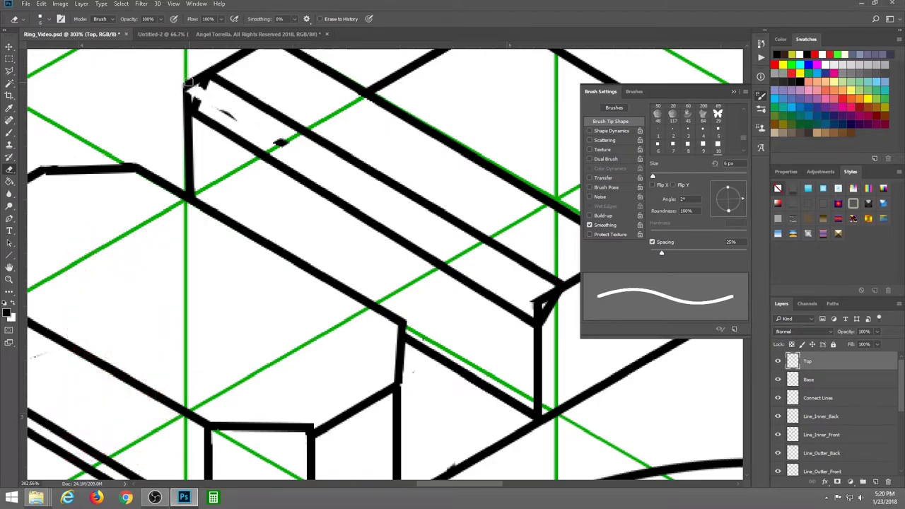
{"action": "key", "text": "ctrl+z"}
{"action": "left_click_drag", "start_coordinate": [452, 244], "coordinate": [335, 180]}
{"action": "mouse_move", "coordinate": [394, 208]}
{"action": "left_mouse_down"}
{"action": "mouse_move", "coordinate": [321, 166]}
{"action": "mouse_move", "coordinate": [441, 268]}
{"action": "mouse_move", "coordinate": [328, 200]}
{"action": "mouse_move", "coordinate": [458, 276]}
{"action": "left_mouse_up"}
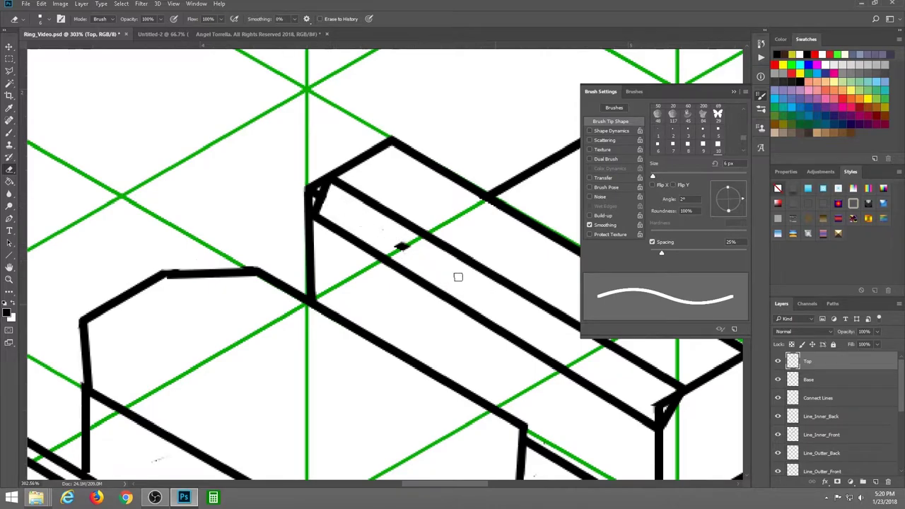
On the Base layer, clean the excess black at the box corner
{"action": "scroll", "coordinate": [445, 283], "scroll_direction": "down", "scroll_amount": 3}
{"action": "scroll", "coordinate": [445, 283], "scroll_direction": "right", "scroll_amount": 5}
{"action": "left_click", "coordinate": [813, 381]}
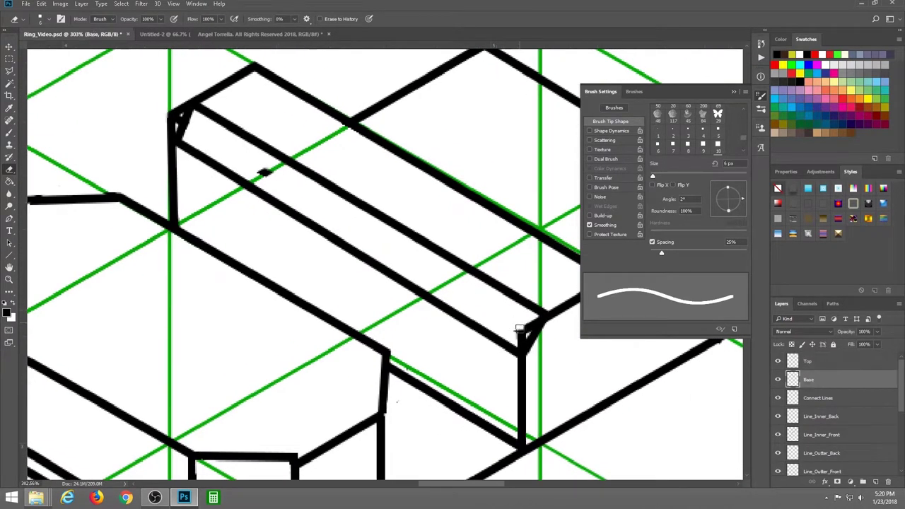
{"action": "mouse_move", "coordinate": [521, 328]}
{"action": "left_mouse_down"}
{"action": "mouse_move", "coordinate": [530, 323]}
{"action": "mouse_move", "coordinate": [520, 338]}
{"action": "left_mouse_up"}
{"action": "left_click", "coordinate": [809, 361]}
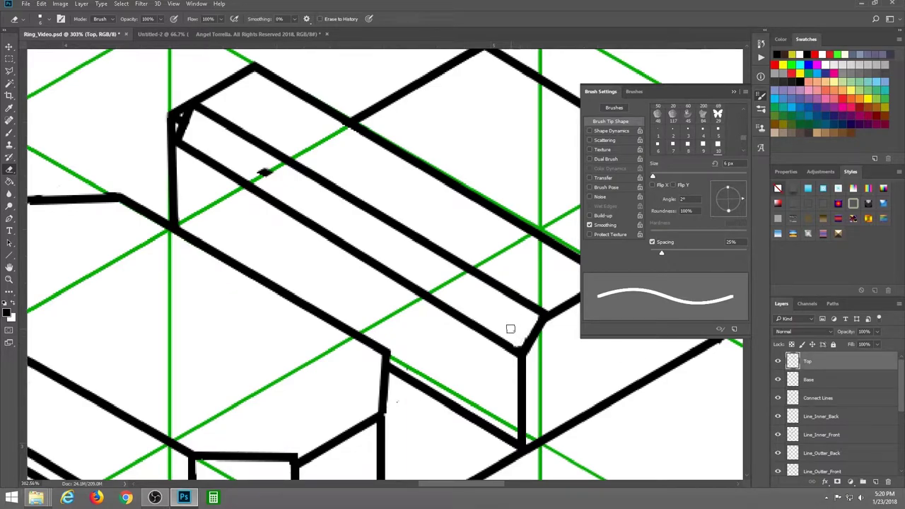
{"action": "left_click", "coordinate": [813, 382]}
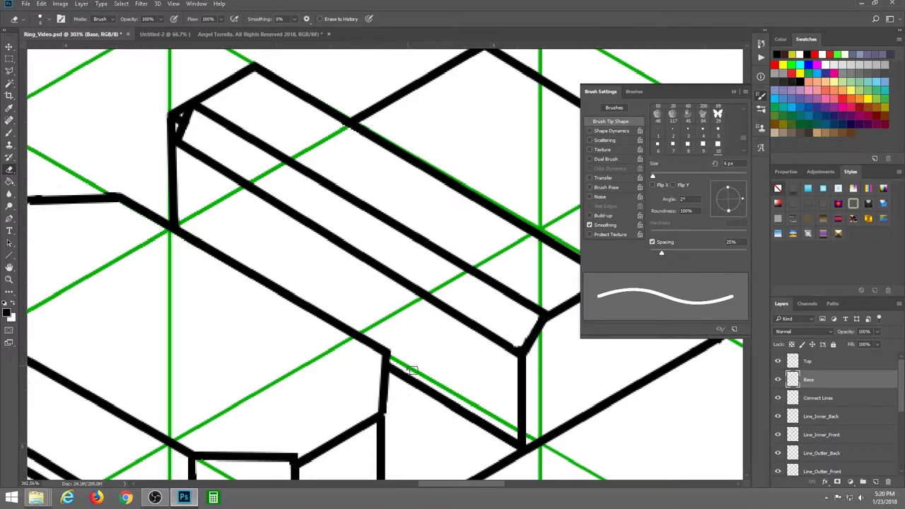
{"action": "left_click_drag", "start_coordinate": [442, 337], "coordinate": [563, 431]}
{"action": "mouse_move", "coordinate": [306, 210]}
{"action": "left_mouse_down"}
{"action": "mouse_move", "coordinate": [299, 236]}
{"action": "mouse_move", "coordinate": [320, 206]}
{"action": "mouse_move", "coordinate": [297, 236]}
{"action": "mouse_move", "coordinate": [307, 226]}
{"action": "left_mouse_up"}
On the Top layer, erase the faint stroke remnants near the top block, then step down to Line_Inner_Back
{"action": "key", "text": "alt+bracketright"}
{"action": "left_click_drag", "start_coordinate": [535, 347], "coordinate": [434, 259]}
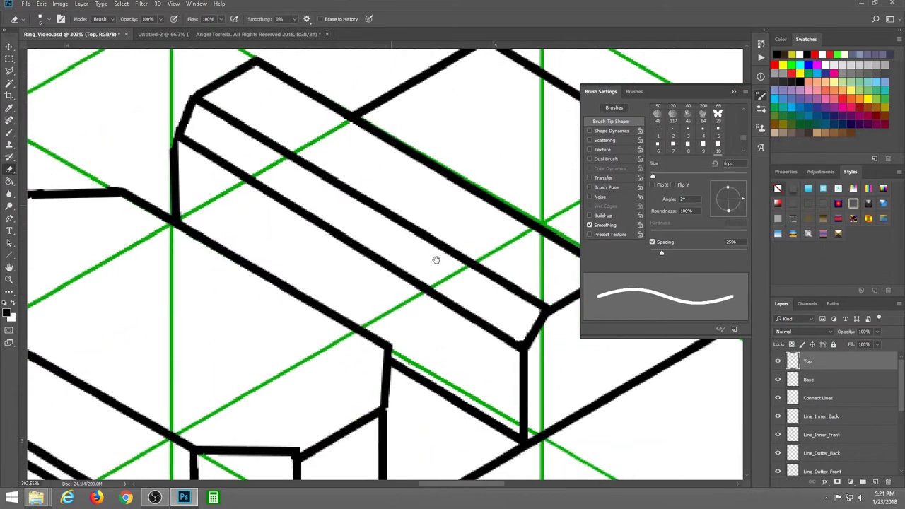
{"action": "left_click_drag", "start_coordinate": [478, 356], "coordinate": [475, 276]}
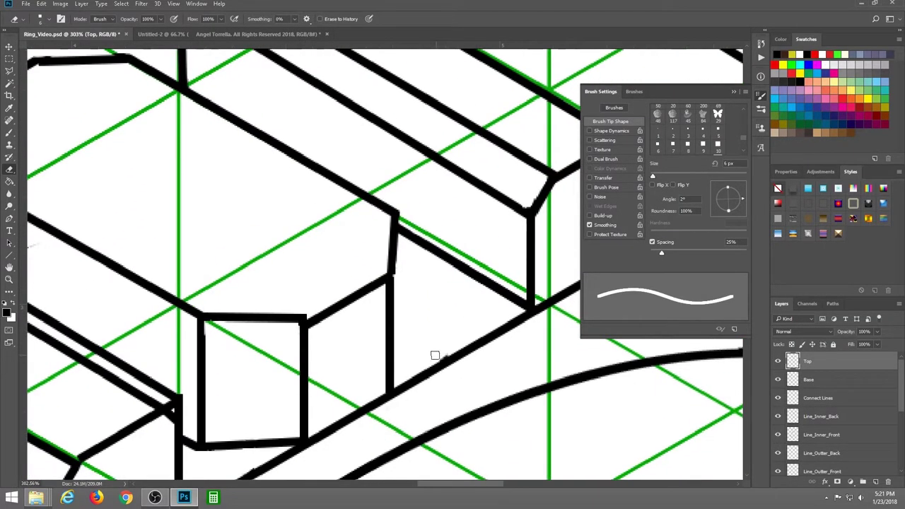
{"action": "left_click_drag", "start_coordinate": [433, 358], "coordinate": [511, 257]}
{"action": "left_click_drag", "start_coordinate": [142, 192], "coordinate": [219, 206]}
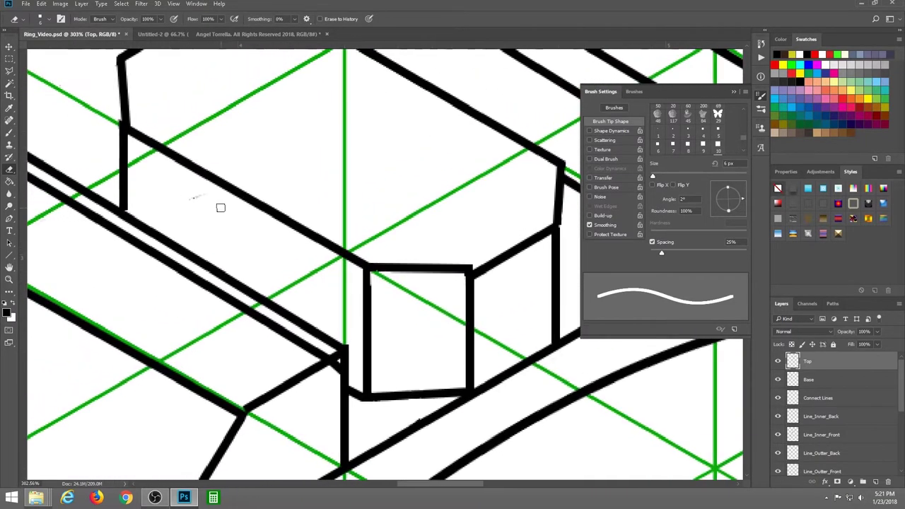
{"action": "key", "text": "alt+bracketleft"}
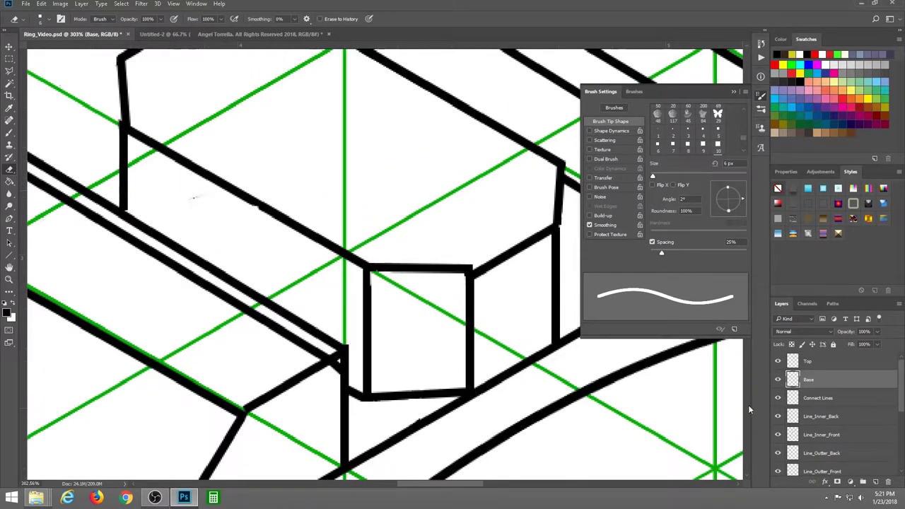
{"action": "key", "text": "alt+bracketleft"}
{"action": "key", "text": "alt+bracketleft"}
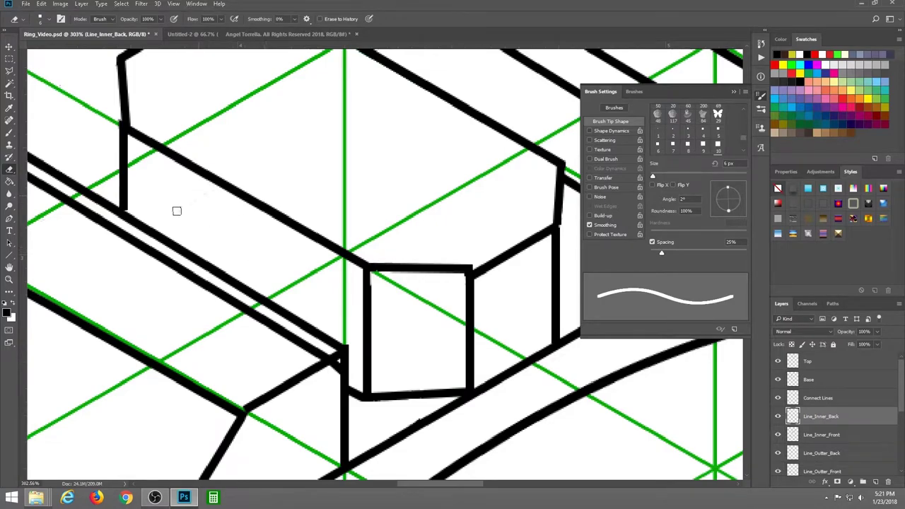
On the Top layer, erase the overshooting tail and leftover fragments of the inner double line
{"action": "left_click_drag", "start_coordinate": [184, 210], "coordinate": [338, 192]}
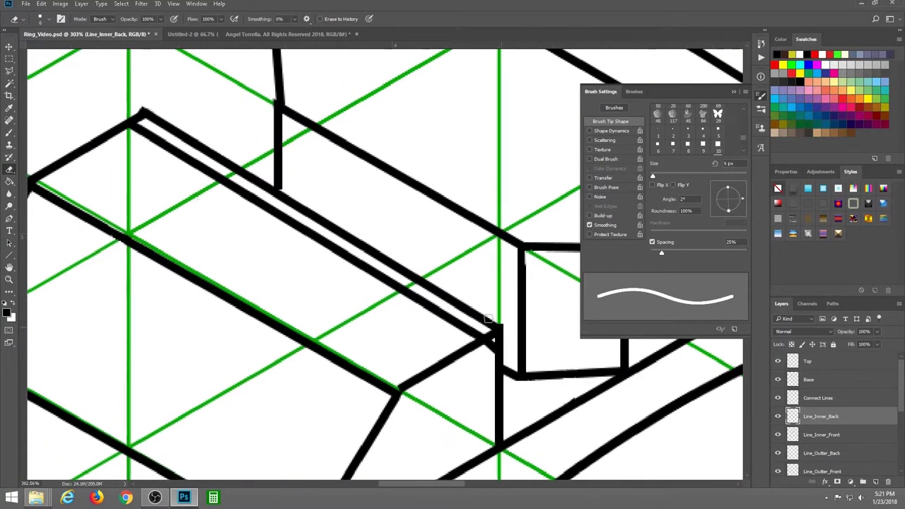
{"action": "key", "text": "alt+period"}
{"action": "mouse_move", "coordinate": [494, 326]}
{"action": "left_mouse_down"}
{"action": "mouse_move", "coordinate": [327, 223]}
{"action": "mouse_move", "coordinate": [425, 269]}
{"action": "left_mouse_up"}
{"action": "mouse_move", "coordinate": [418, 307]}
{"action": "left_mouse_down"}
{"action": "mouse_move", "coordinate": [375, 271]}
{"action": "mouse_move", "coordinate": [335, 258]}
{"action": "mouse_move", "coordinate": [296, 222]}
{"action": "mouse_move", "coordinate": [217, 183]}
{"action": "mouse_move", "coordinate": [228, 187]}
{"action": "left_mouse_up"}
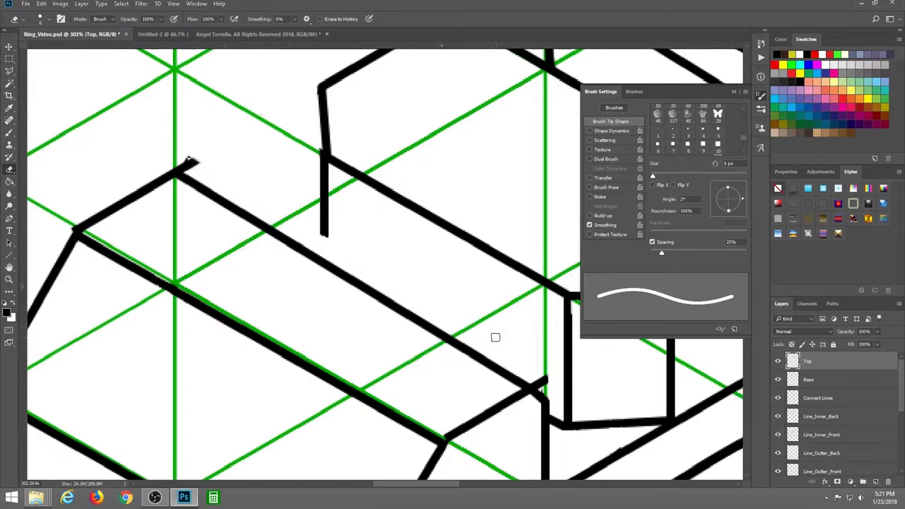
Erase the small stub at the block corner on the Base layer, then cycle through the line layers back to Base
{"action": "key", "text": "alt+bracketleft"}
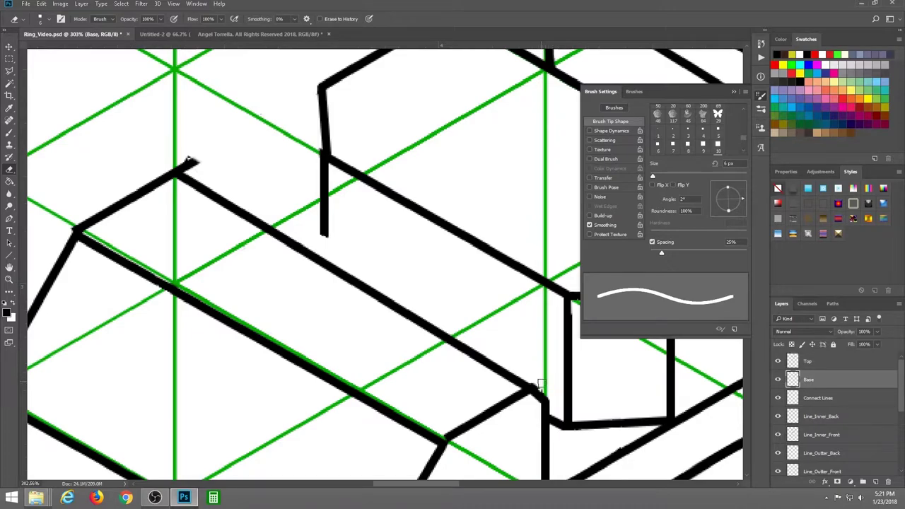
{"action": "left_click_drag", "start_coordinate": [178, 162], "coordinate": [191, 162]}
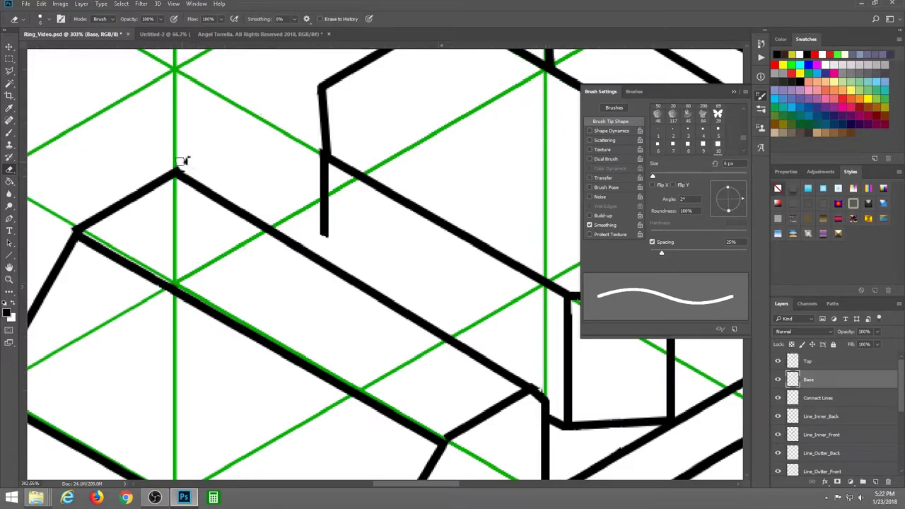
{"action": "key", "text": "alt+bracketright"}
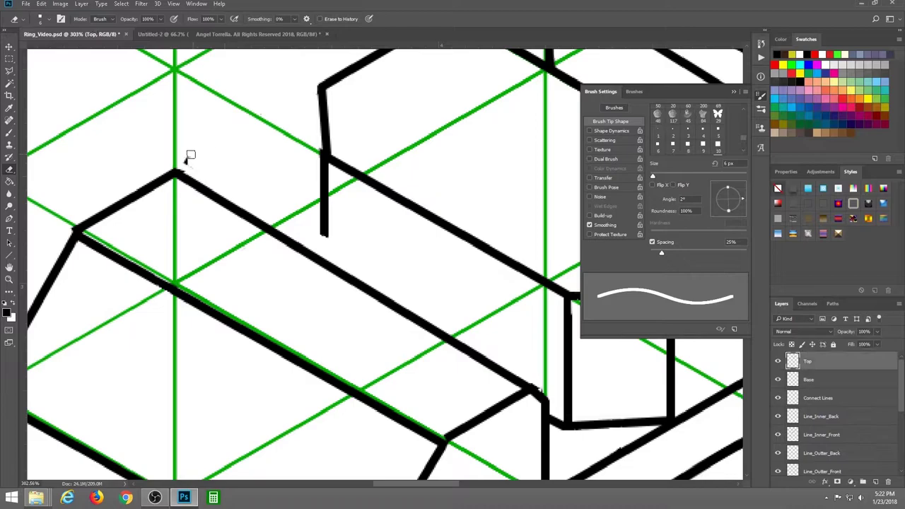
{"action": "left_click", "coordinate": [792, 416]}
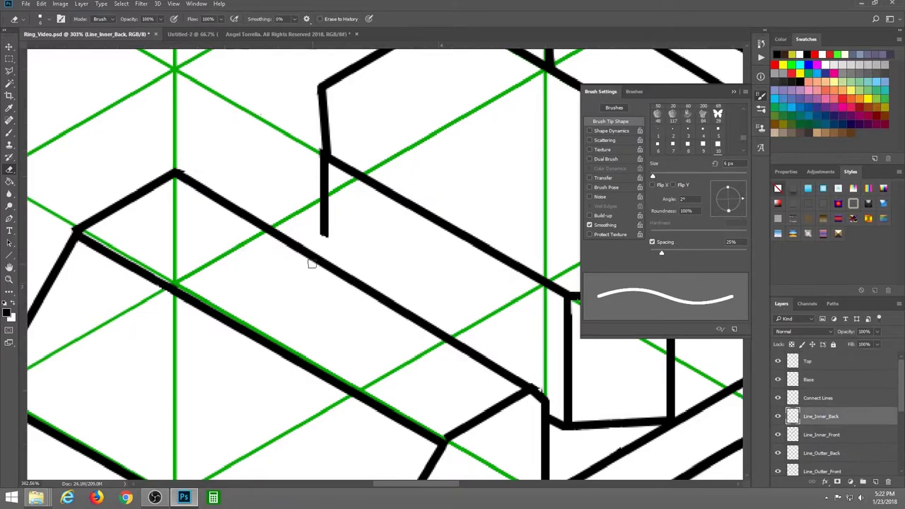
{"action": "left_click", "coordinate": [836, 453]}
{"action": "left_click", "coordinate": [807, 359]}
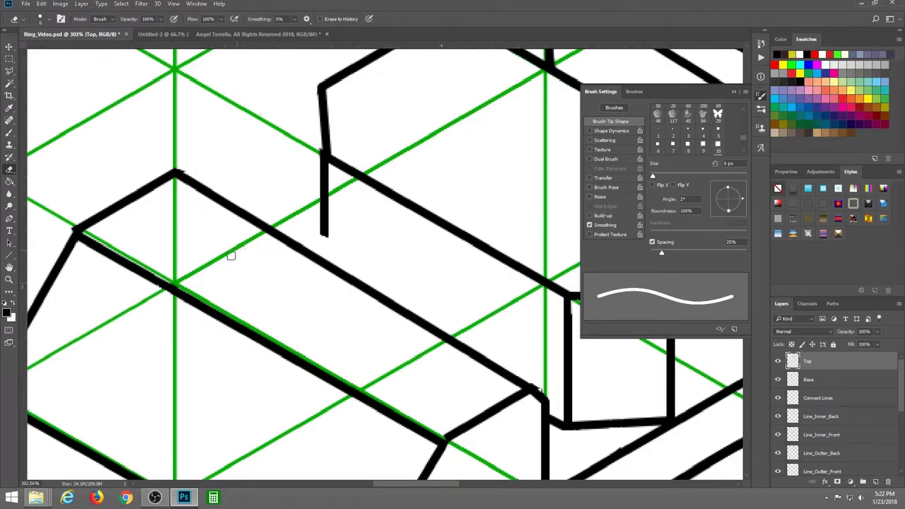
{"action": "key", "text": "alt+bracketleft"}
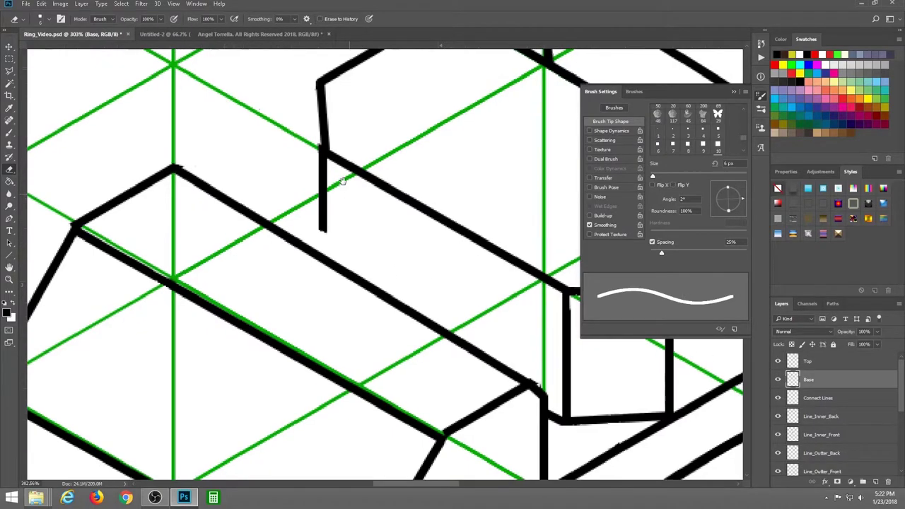
{"action": "scroll", "coordinate": [332, 211], "scroll_direction": "down", "scroll_amount": 2}
On the Top layer, draw a 6 px vertical line extending the block edge down to the slanted line
{"action": "scroll", "coordinate": [406, 243], "scroll_direction": "down", "scroll_amount": 1}
{"action": "scroll", "coordinate": [410, 258], "scroll_direction": "down", "scroll_amount": 3}
{"action": "scroll", "coordinate": [417, 255], "scroll_direction": "down", "scroll_amount": 2}
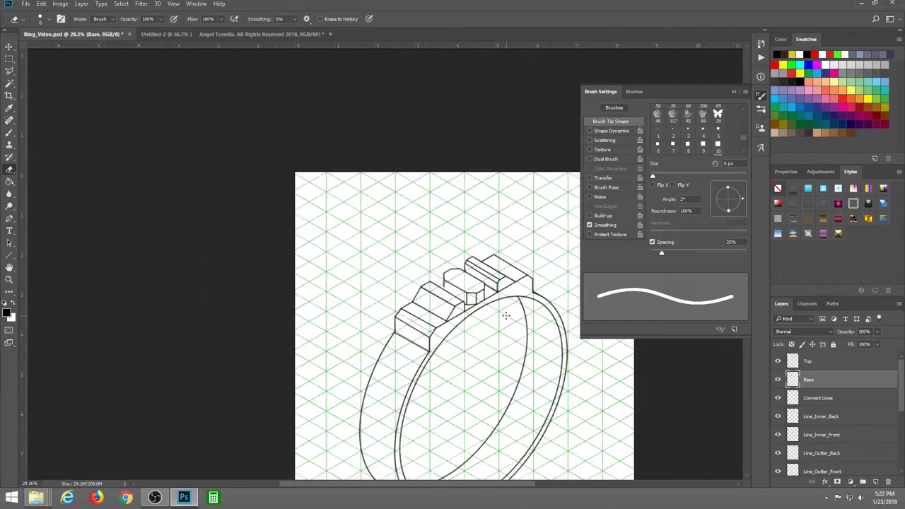
{"action": "scroll", "coordinate": [424, 253], "scroll_direction": "down", "scroll_amount": 1}
{"action": "scroll", "coordinate": [424, 253], "scroll_direction": "up", "scroll_amount": 1}
{"action": "scroll", "coordinate": [421, 244], "scroll_direction": "up", "scroll_amount": 1}
{"action": "scroll", "coordinate": [407, 190], "scroll_direction": "up", "scroll_amount": 1}
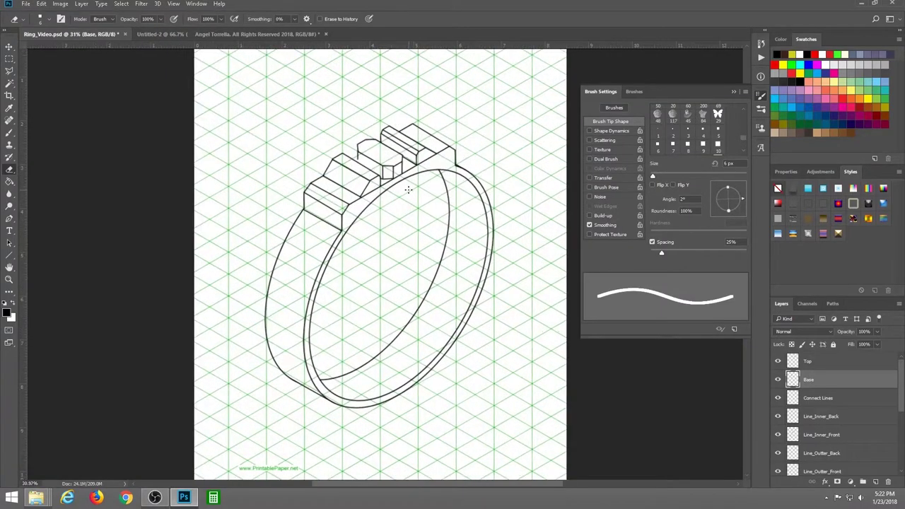
{"action": "scroll", "coordinate": [389, 161], "scroll_direction": "up", "scroll_amount": 1}
{"action": "scroll", "coordinate": [389, 162], "scroll_direction": "up", "scroll_amount": 2}
{"action": "scroll", "coordinate": [389, 162], "scroll_direction": "up", "scroll_amount": 1}
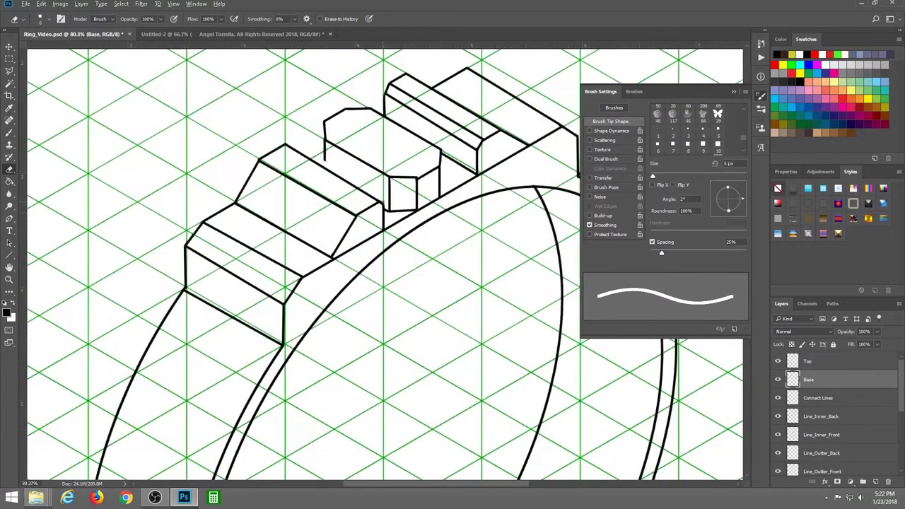
{"action": "scroll", "coordinate": [389, 161], "scroll_direction": "up", "scroll_amount": 1}
{"action": "left_click", "coordinate": [832, 361]}
{"action": "key", "text": "u"}
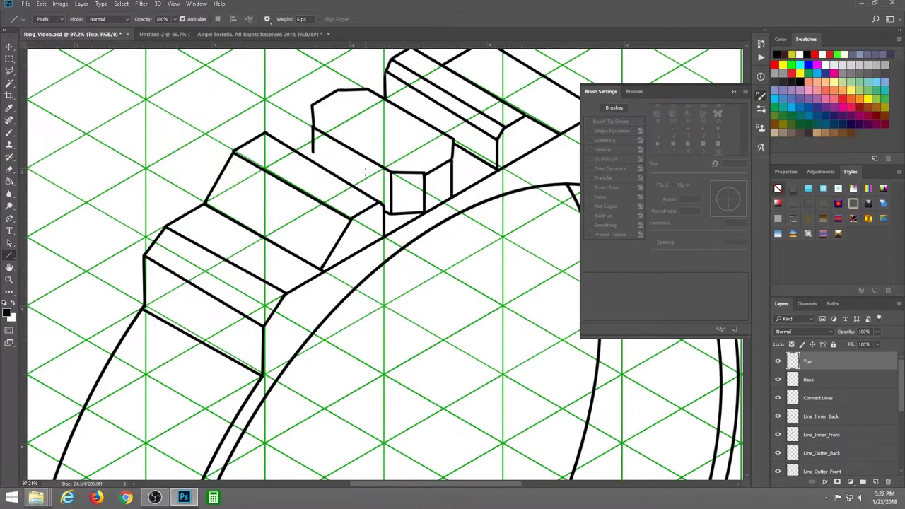
{"action": "scroll", "coordinate": [328, 163], "scroll_direction": "up", "scroll_amount": 3}
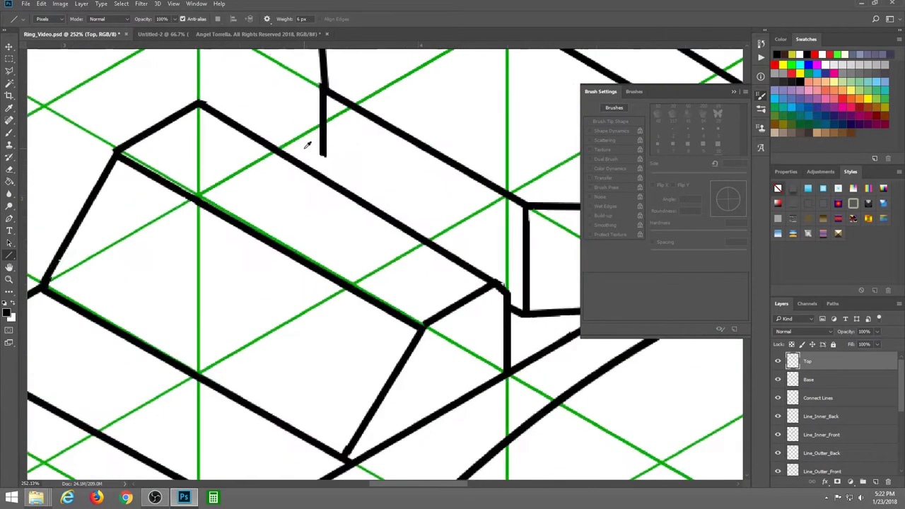
{"action": "left_click_drag", "start_coordinate": [323, 152], "coordinate": [322, 178]}
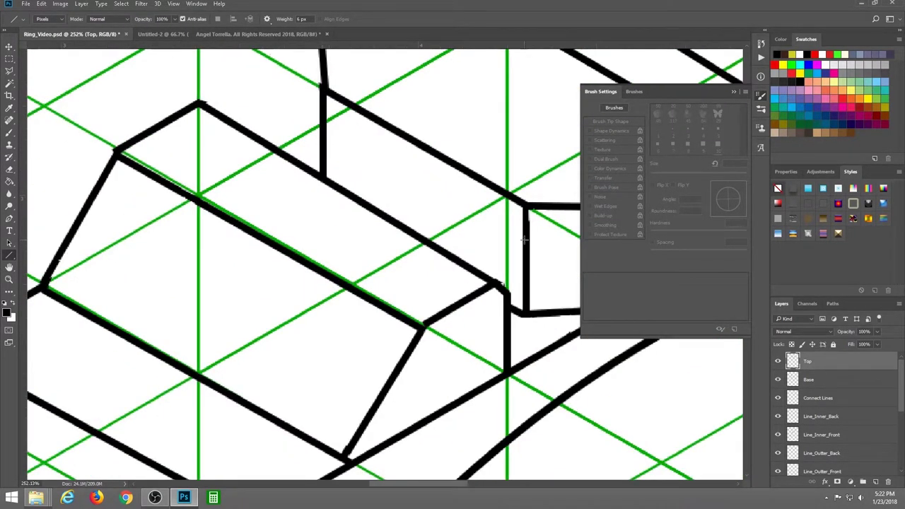
Scroll around the canvas and Layers panel to inspect the result
{"action": "scroll", "coordinate": [343, 196], "scroll_direction": "right", "scroll_amount": 3}
{"action": "scroll", "coordinate": [506, 288], "scroll_direction": "down", "scroll_amount": 5}
{"action": "scroll", "coordinate": [506, 288], "scroll_direction": "down", "scroll_amount": 3}
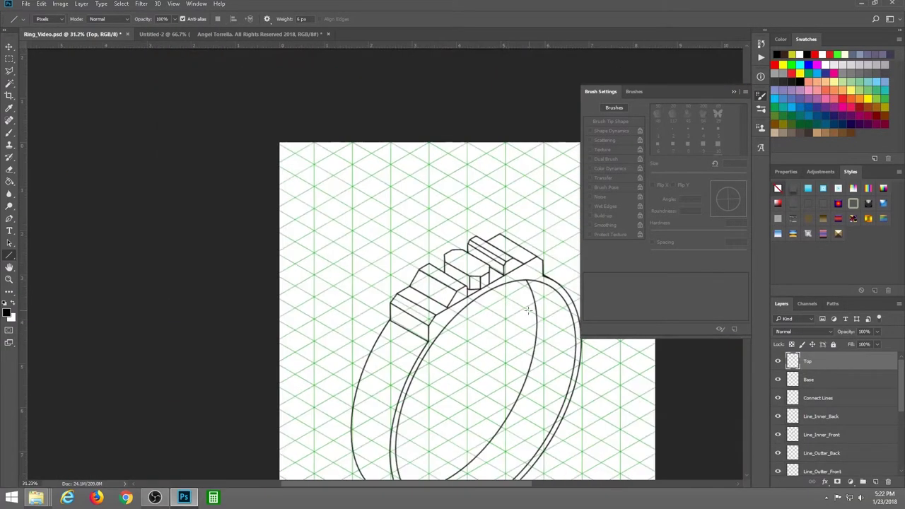
{"action": "scroll", "coordinate": [467, 255], "scroll_direction": "down", "scroll_amount": 2}
{"action": "scroll", "coordinate": [453, 244], "scroll_direction": "right", "scroll_amount": 2}
{"action": "scroll", "coordinate": [423, 253], "scroll_direction": "down", "scroll_amount": 2}
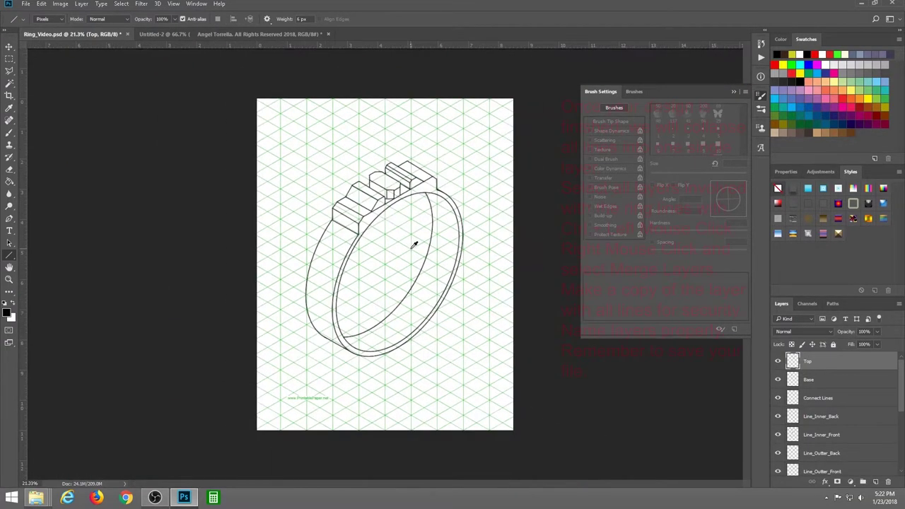
{"action": "scroll", "coordinate": [439, 311], "scroll_direction": "up", "scroll_amount": 1}
{"action": "scroll", "coordinate": [438, 311], "scroll_direction": "up", "scroll_amount": 1}
{"action": "left_click_drag", "start_coordinate": [899, 405], "coordinate": [898, 452]}
Hide the isometric grid and merge all the ring line layers into the Top layer
{"action": "scroll", "coordinate": [898, 453], "scroll_direction": "down", "scroll_amount": 1}
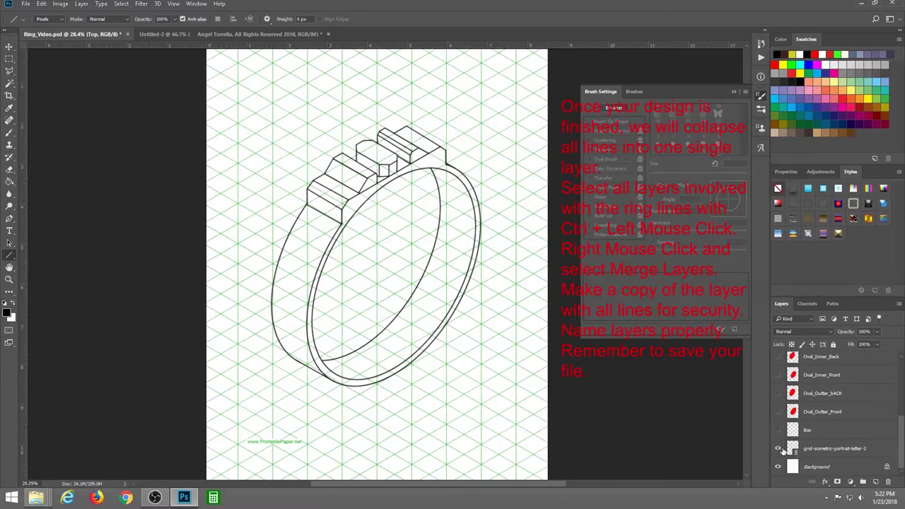
{"action": "left_click", "coordinate": [778, 448]}
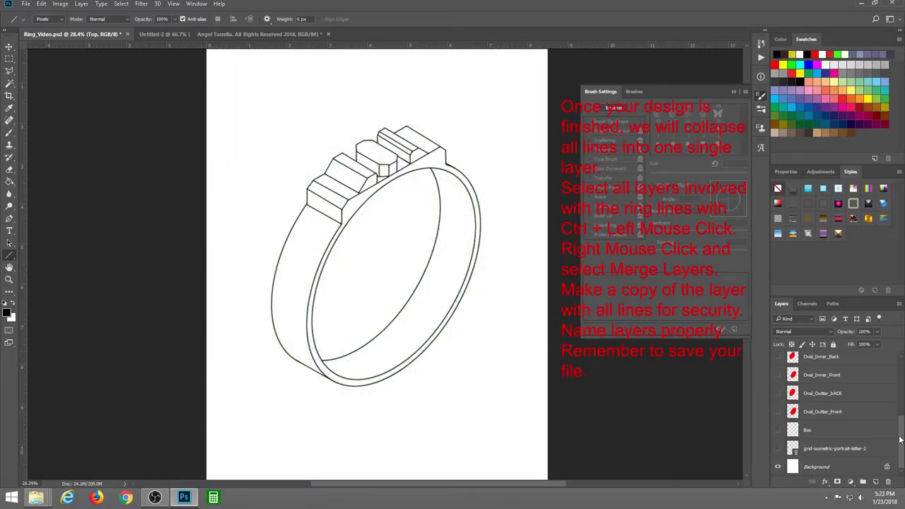
{"action": "scroll", "coordinate": [899, 439], "scroll_direction": "up", "scroll_amount": 5}
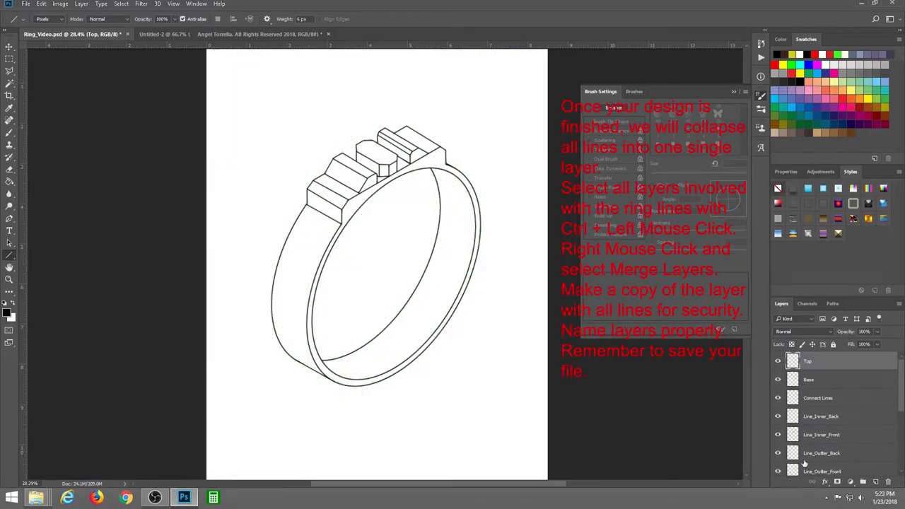
{"action": "scroll", "coordinate": [826, 420], "scroll_direction": "down", "scroll_amount": 3}
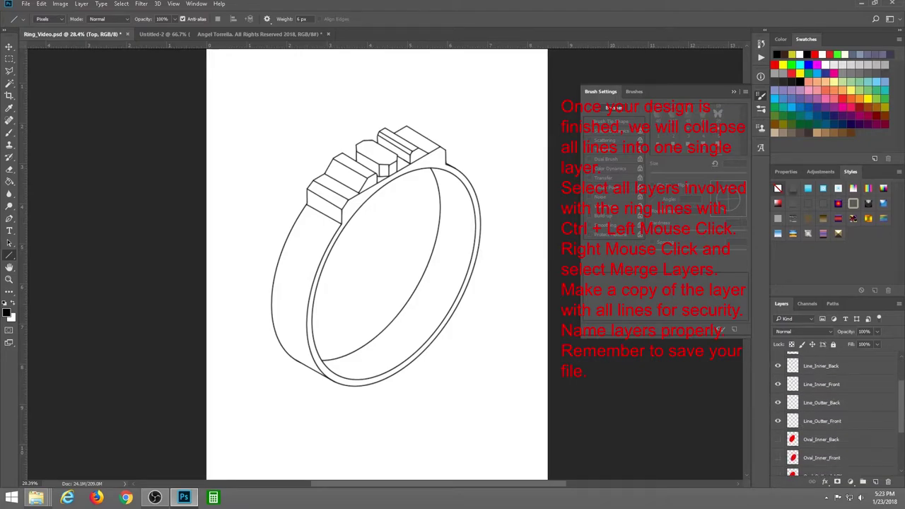
{"action": "scroll", "coordinate": [834, 368], "scroll_direction": "up", "scroll_amount": 3}
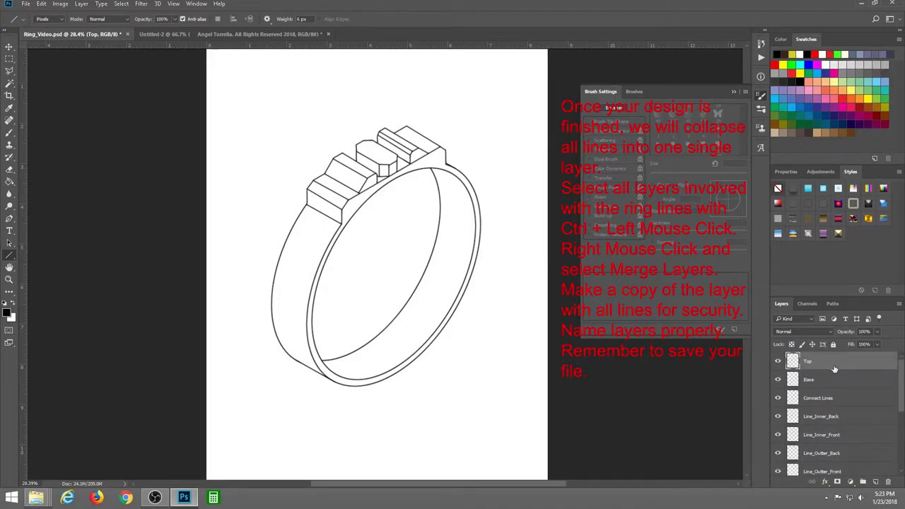
{"action": "left_click", "coordinate": [831, 470], "text": "shift"}
{"action": "scroll", "coordinate": [870, 445], "scroll_direction": "down", "scroll_amount": 3}
{"action": "scroll", "coordinate": [870, 445], "scroll_direction": "up", "scroll_amount": 3}
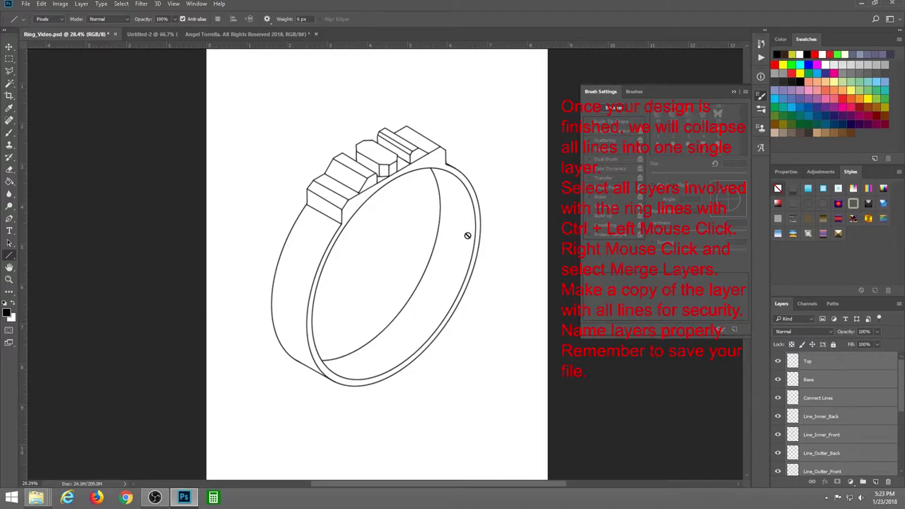
{"action": "right_click", "coordinate": [824, 359]}
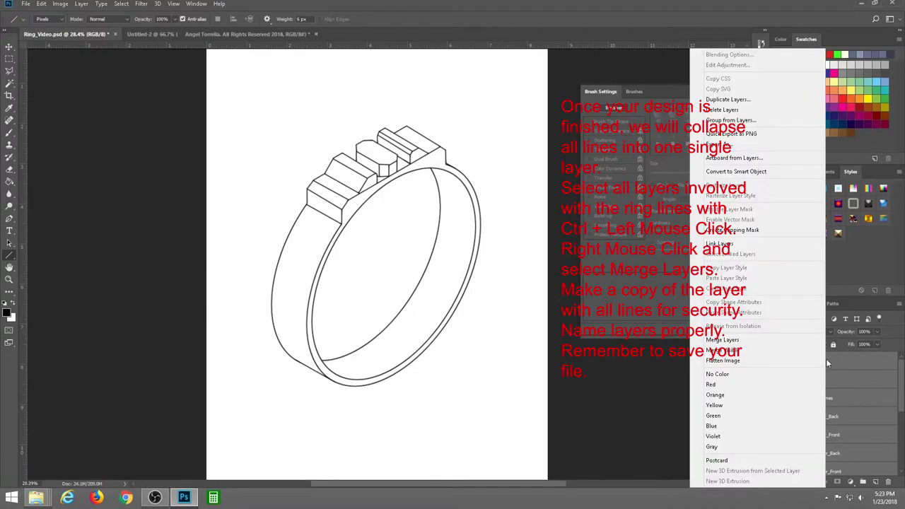
{"action": "left_click", "coordinate": [848, 340]}
Duplicate the merged layer as a Top copy backup, move it lower, lock and hide it
{"action": "left_click", "coordinate": [778, 361]}
{"action": "left_click", "coordinate": [778, 361]}
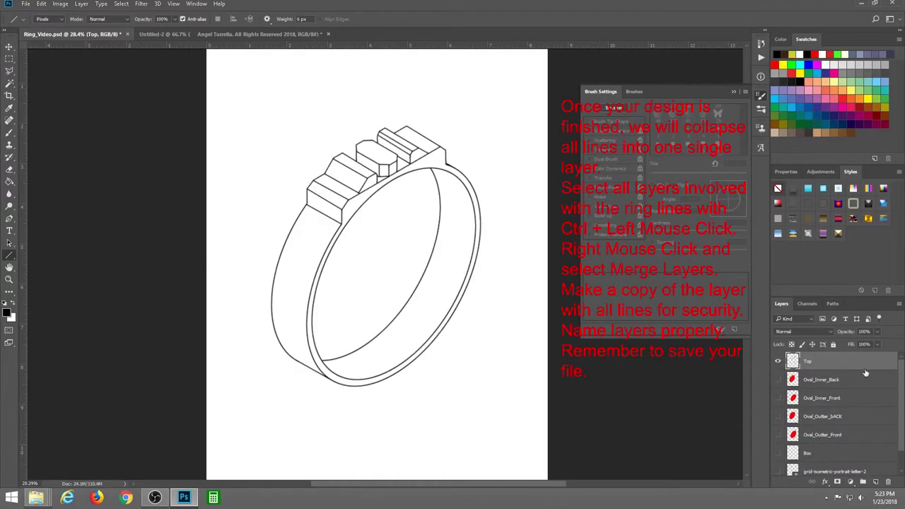
{"action": "key", "text": "ctrl+j"}
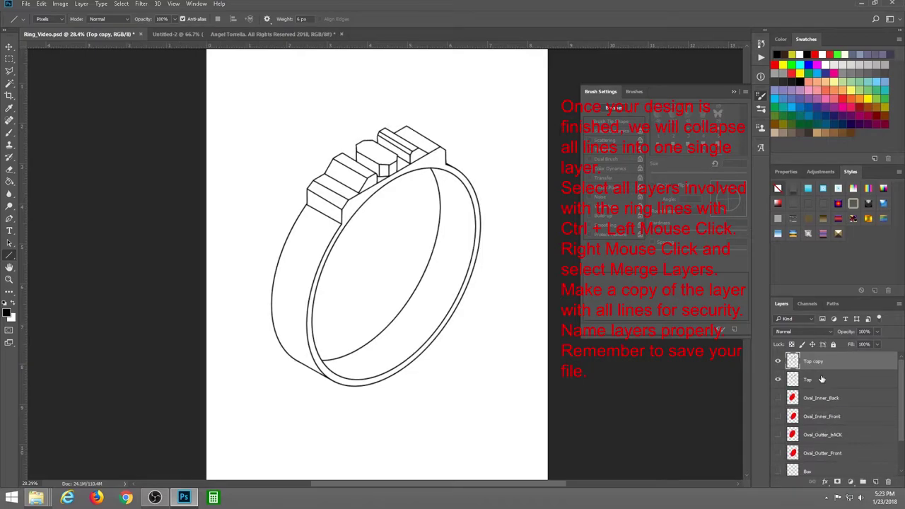
{"action": "left_click_drag", "start_coordinate": [817, 362], "coordinate": [818, 450]}
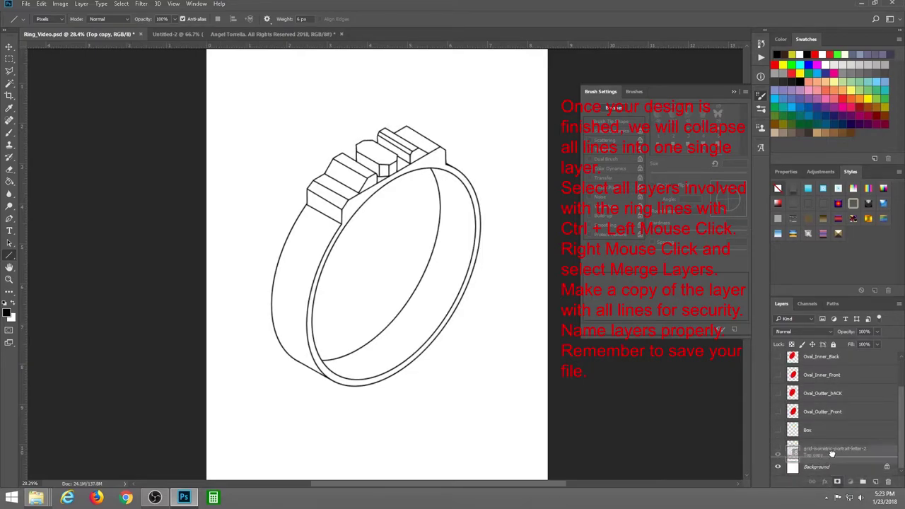
{"action": "left_click", "coordinate": [832, 344]}
{"action": "left_click", "coordinate": [776, 451]}
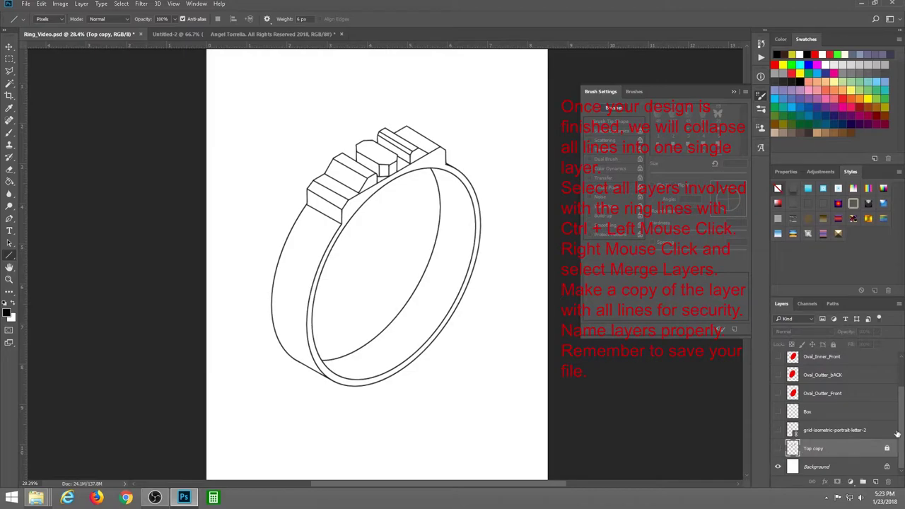
Rename the merged Top layer to Lines
{"action": "scroll", "coordinate": [897, 434], "scroll_direction": "up", "scroll_amount": 2}
{"action": "left_click", "coordinate": [810, 362]}
{"action": "double_click", "coordinate": [806, 362]}
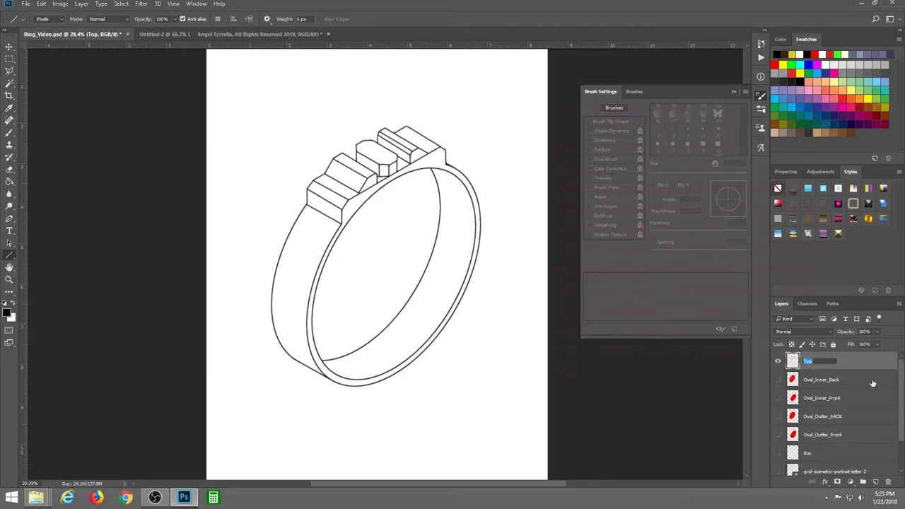
{"action": "type", "text": "Lines"}
{"action": "key", "text": "Return"}
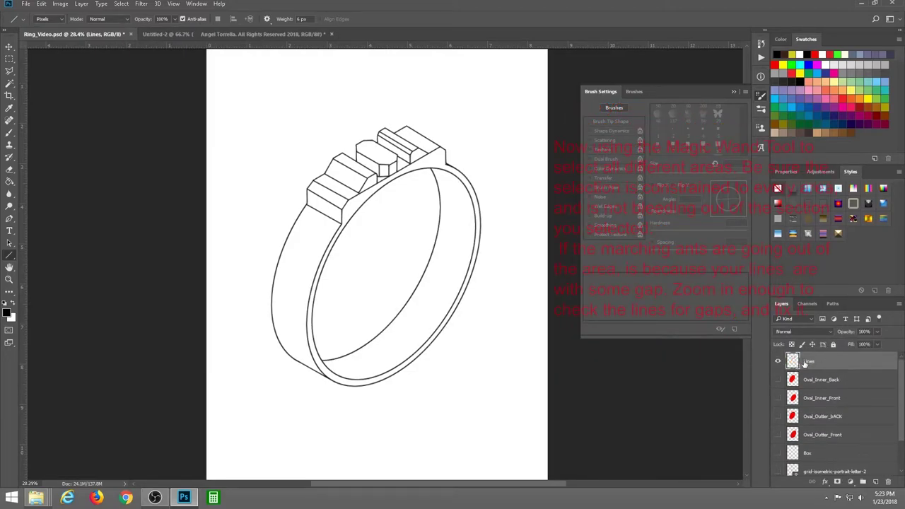
{"action": "left_click", "coordinate": [9, 83]}
{"action": "left_click", "coordinate": [439, 169]}
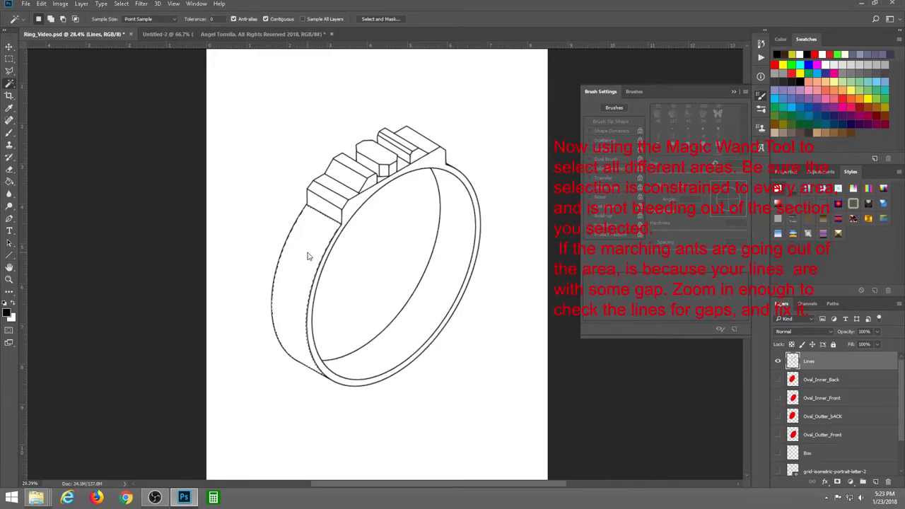
{"action": "left_click", "coordinate": [318, 208]}
{"action": "left_click", "coordinate": [350, 206]}
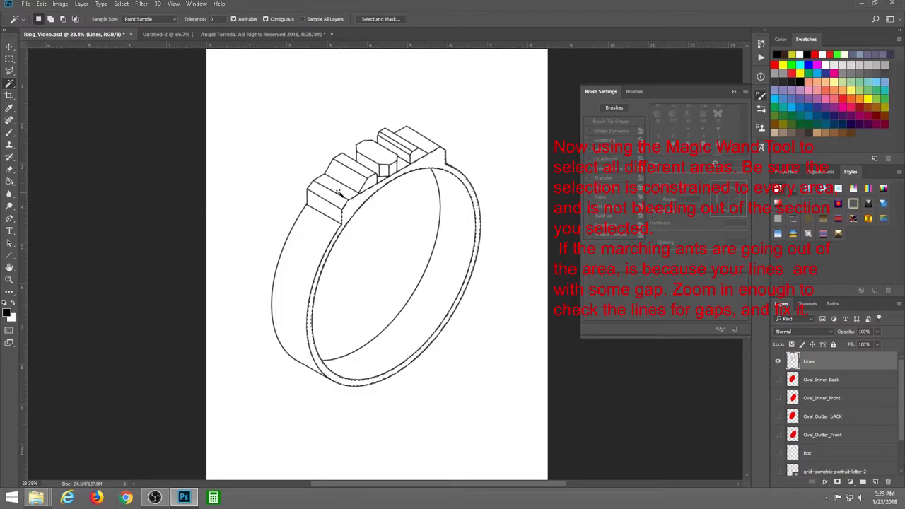
{"action": "left_click", "coordinate": [338, 185]}
{"action": "left_click", "coordinate": [367, 170]}
{"action": "left_click", "coordinate": [403, 150]}
{"action": "left_click", "coordinate": [485, 146]}
{"action": "left_click", "coordinate": [384, 282], "text": "shift"}
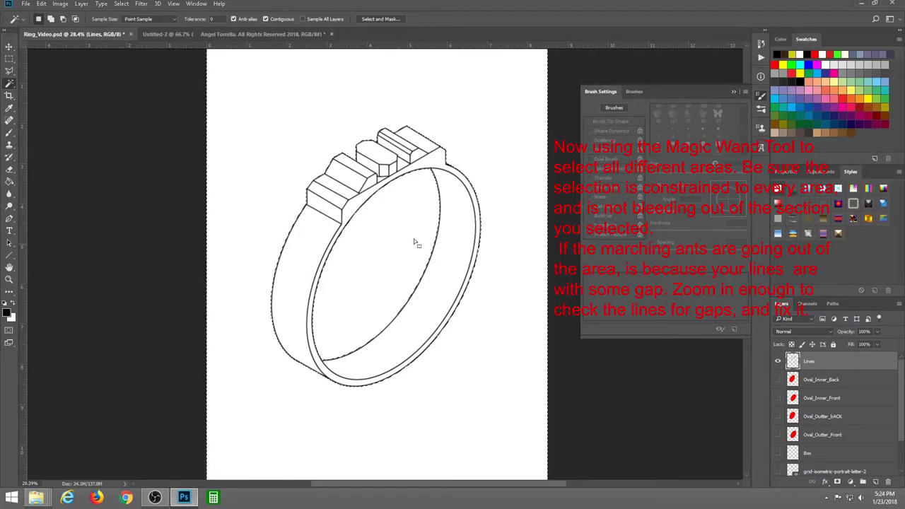
{"action": "left_click", "coordinate": [121, 4]}
{"action": "left_click", "coordinate": [138, 45]}
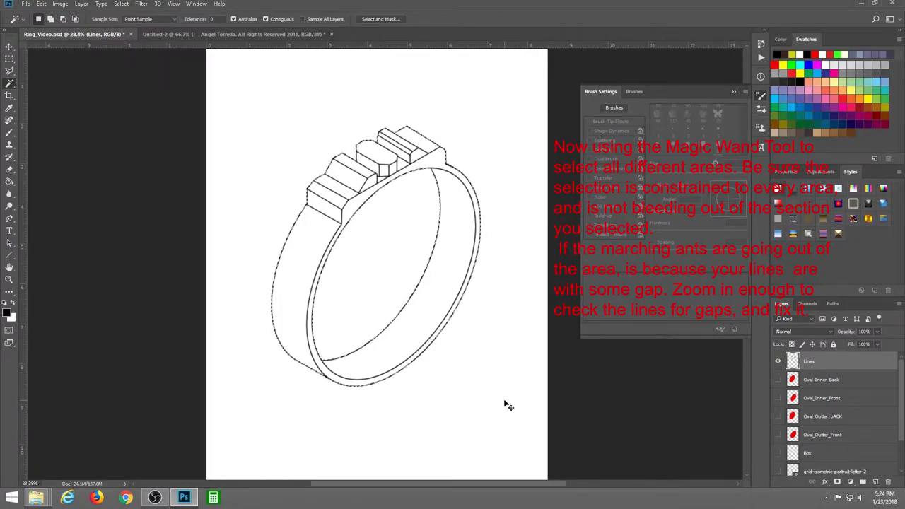
{"action": "key", "text": "ctrl+d"}
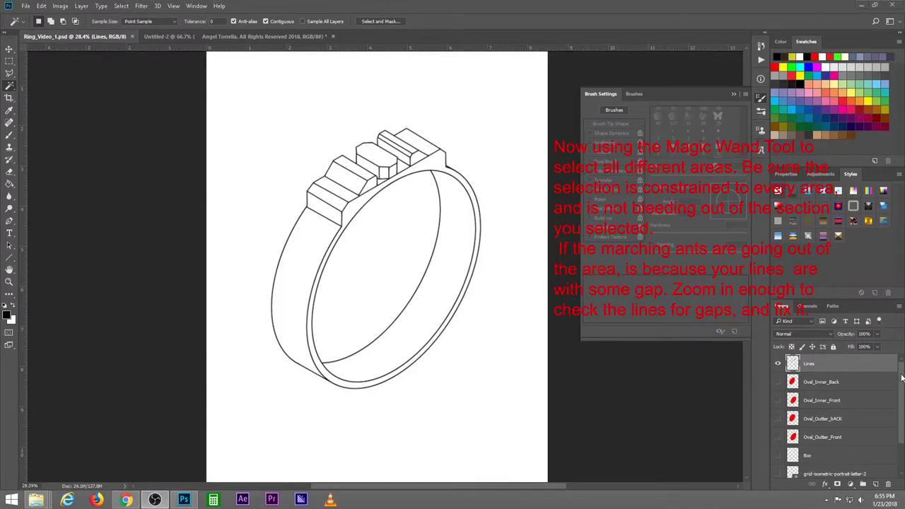
Add a new layer above Background named 'Color Back Ground'
{"action": "scroll", "coordinate": [901, 389], "scroll_direction": "down", "scroll_amount": 2}
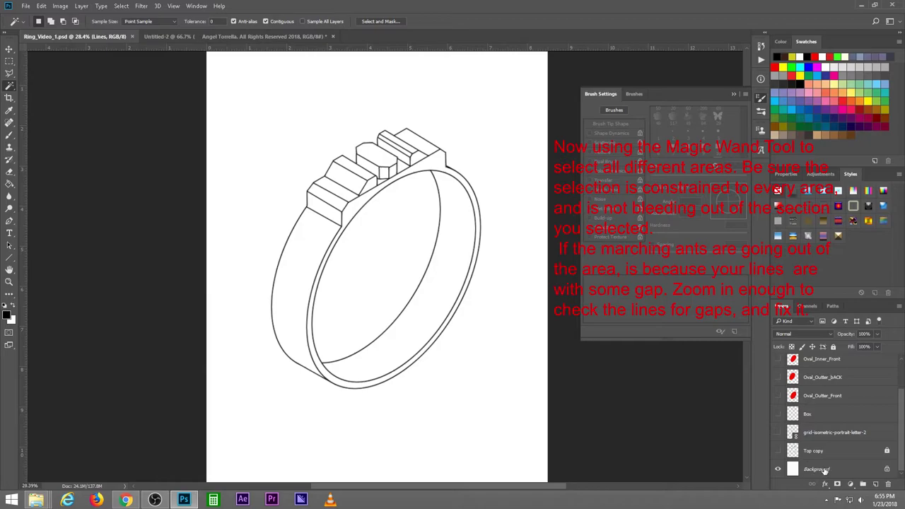
{"action": "left_click", "coordinate": [823, 470]}
{"action": "left_click", "coordinate": [875, 485]}
{"action": "double_click", "coordinate": [810, 469]}
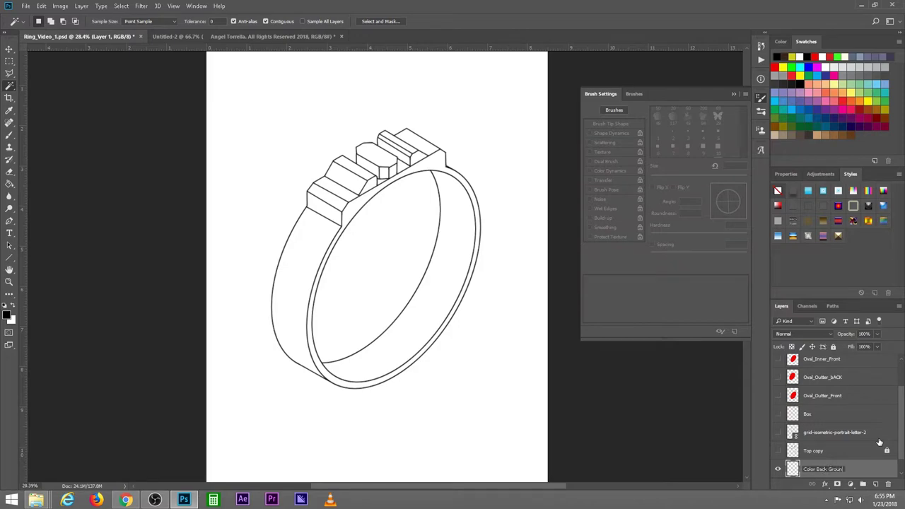
{"action": "key", "text": "Return"}
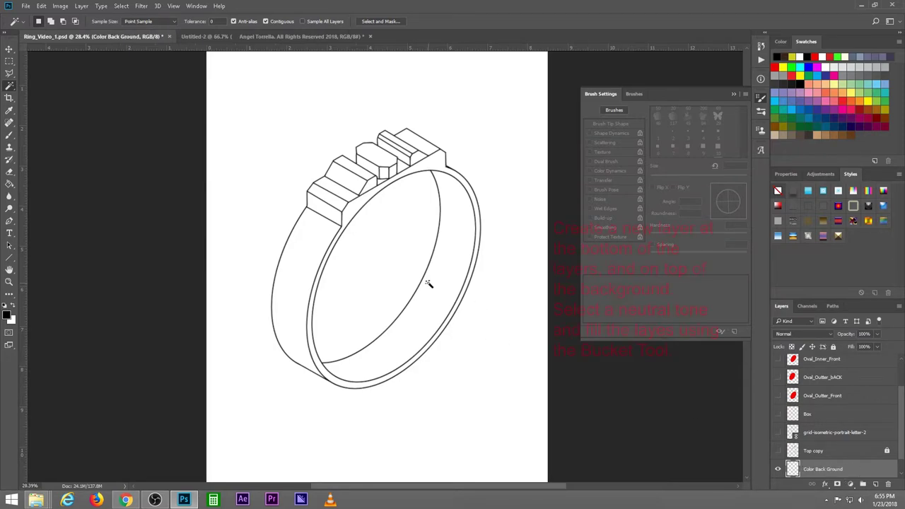
Fill the Color Back Ground layer with light grey-blue 989da4 using the Paint Bucket
{"action": "left_click", "coordinate": [7, 316]}
{"action": "type", "text": "8a8a8a"}
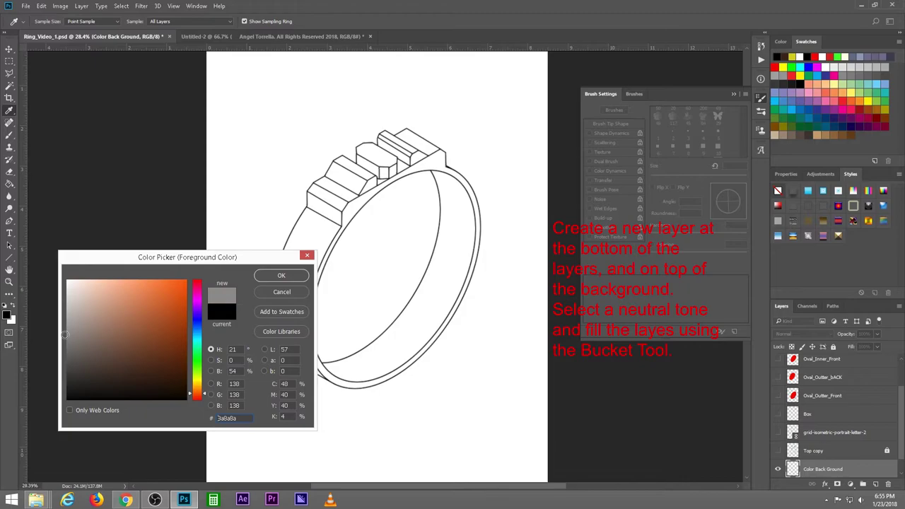
{"action": "left_click", "coordinate": [197, 328]}
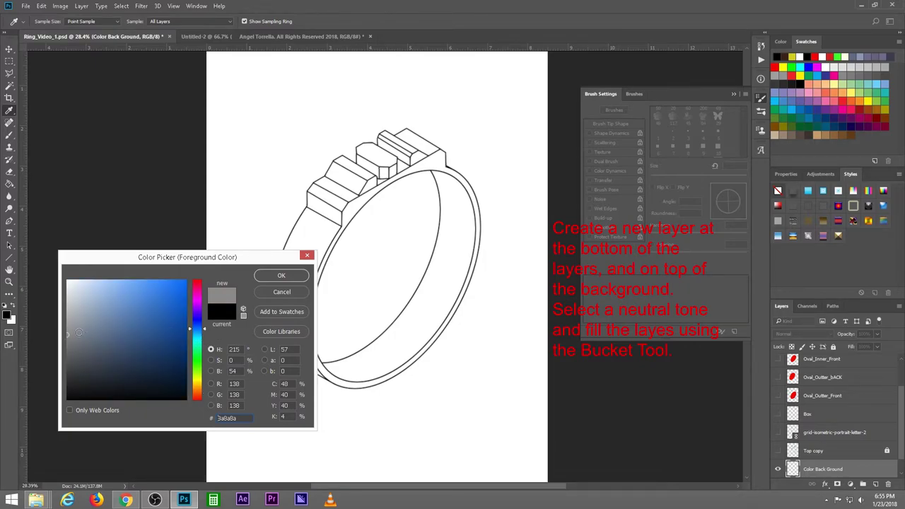
{"action": "left_click_drag", "start_coordinate": [78, 346], "coordinate": [75, 322]}
{"action": "left_click", "coordinate": [281, 275]}
{"action": "key", "text": "g"}
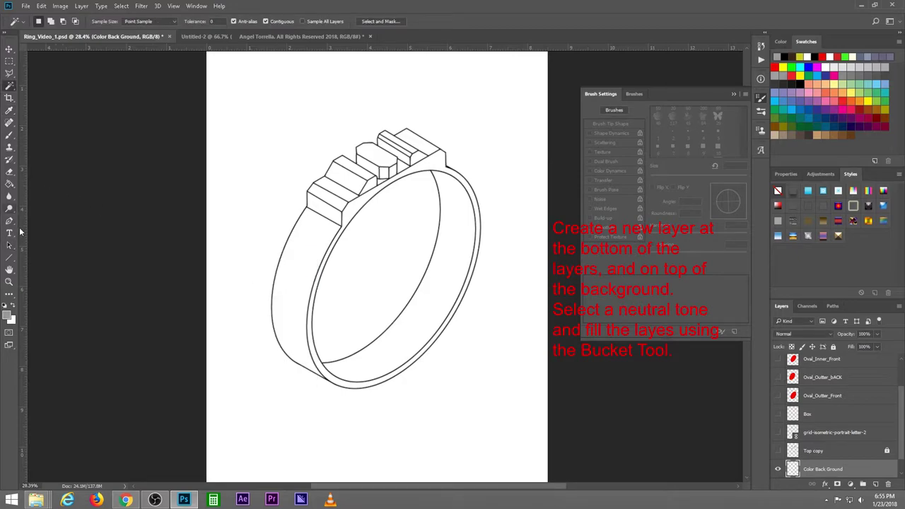
{"action": "left_click", "coordinate": [9, 183]}
{"action": "left_click", "coordinate": [413, 439]}
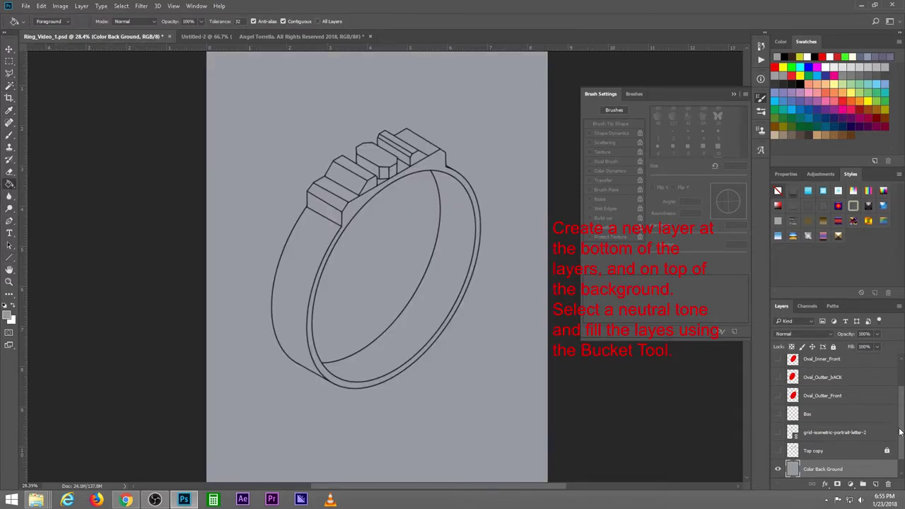
Toggle Lines and Top copy visibility to check the background, then select Oval_Inner_Back
{"action": "scroll", "coordinate": [900, 431], "scroll_direction": "up", "scroll_amount": 2}
{"action": "left_click", "coordinate": [835, 364]}
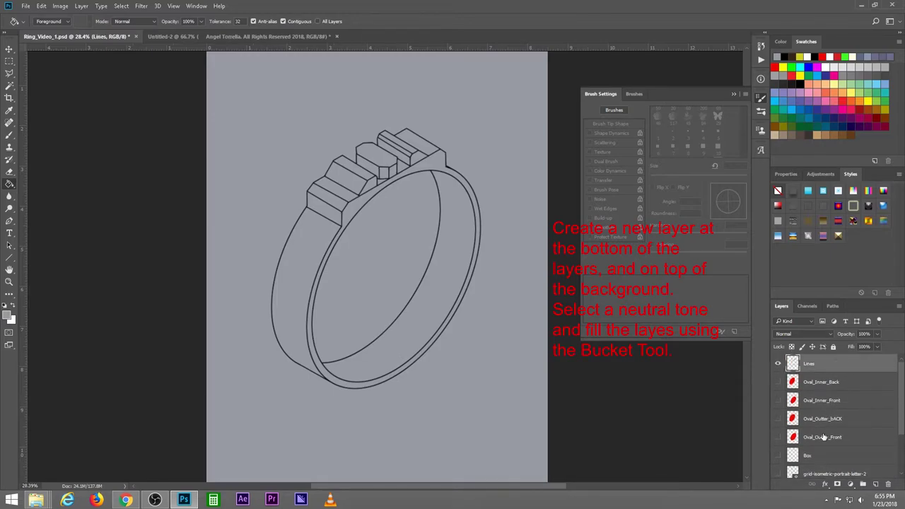
{"action": "left_click_drag", "start_coordinate": [899, 382], "coordinate": [892, 429]}
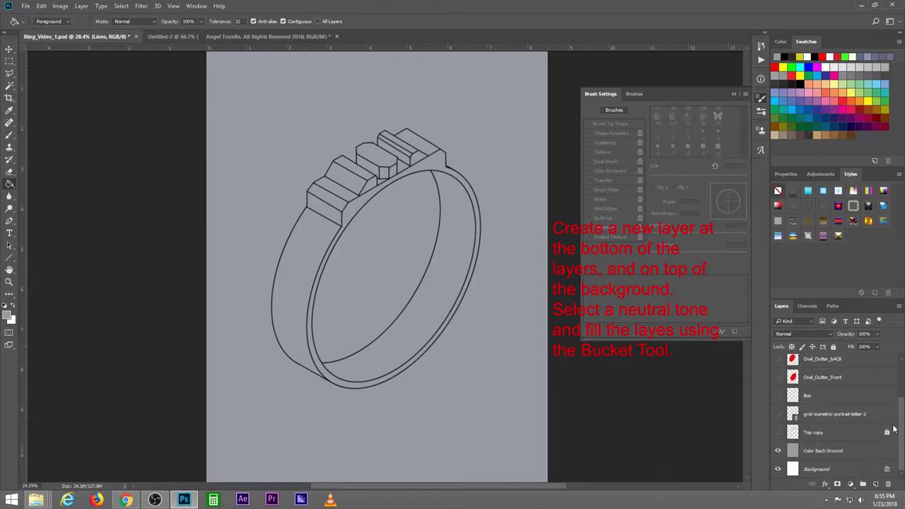
{"action": "scroll", "coordinate": [848, 446], "scroll_direction": "up", "scroll_amount": 1}
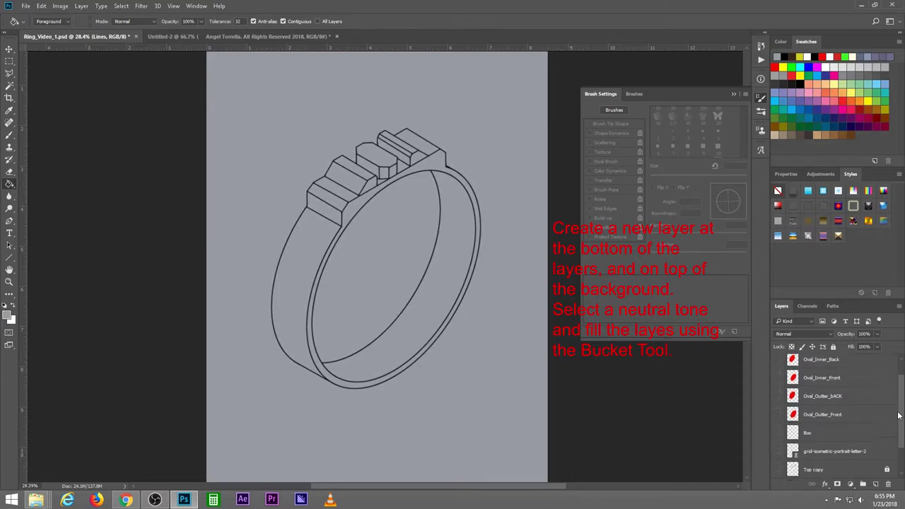
{"action": "mouse_move", "coordinate": [902, 424]}
{"action": "left_mouse_down"}
{"action": "mouse_move", "coordinate": [897, 393]}
{"action": "mouse_move", "coordinate": [896, 430]}
{"action": "left_mouse_up"}
{"action": "left_click", "coordinate": [778, 363]}
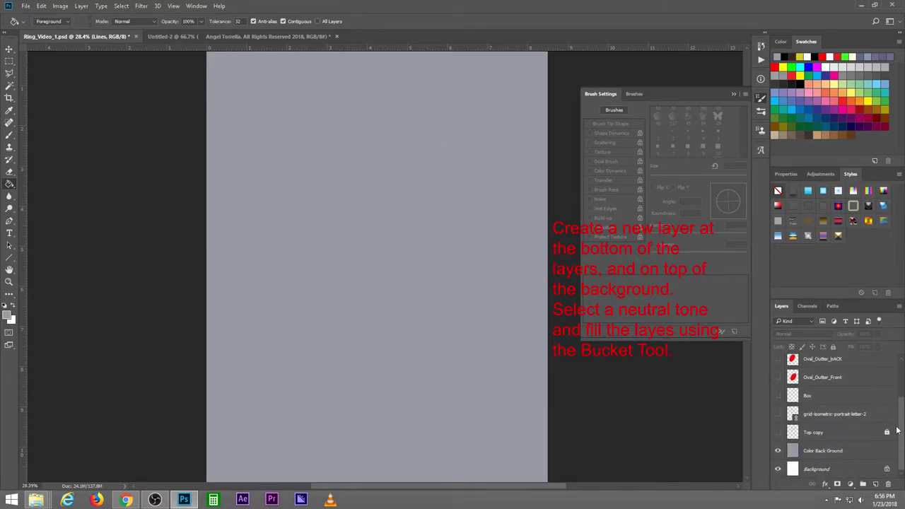
{"action": "left_click", "coordinate": [778, 432]}
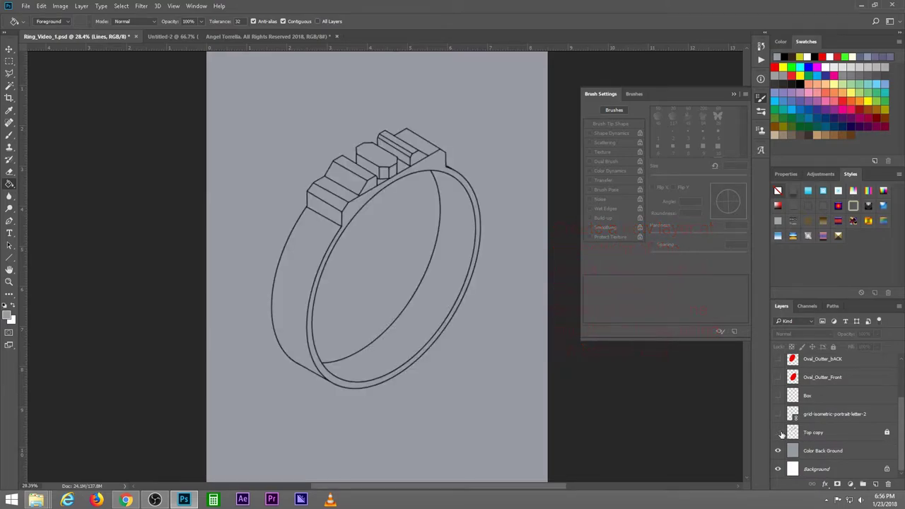
{"action": "left_click", "coordinate": [777, 432]}
{"action": "left_click_drag", "start_coordinate": [902, 426], "coordinate": [899, 396]}
{"action": "left_click", "coordinate": [777, 364]}
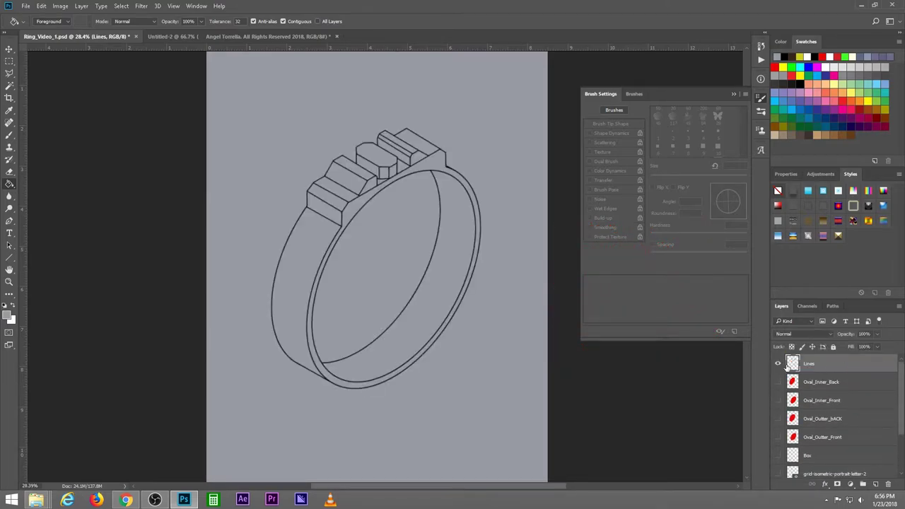
{"action": "left_click", "coordinate": [827, 382]}
Add a new layer above Oval_Inner_Back named 'Inner Shade'
{"action": "left_click", "coordinate": [875, 485]}
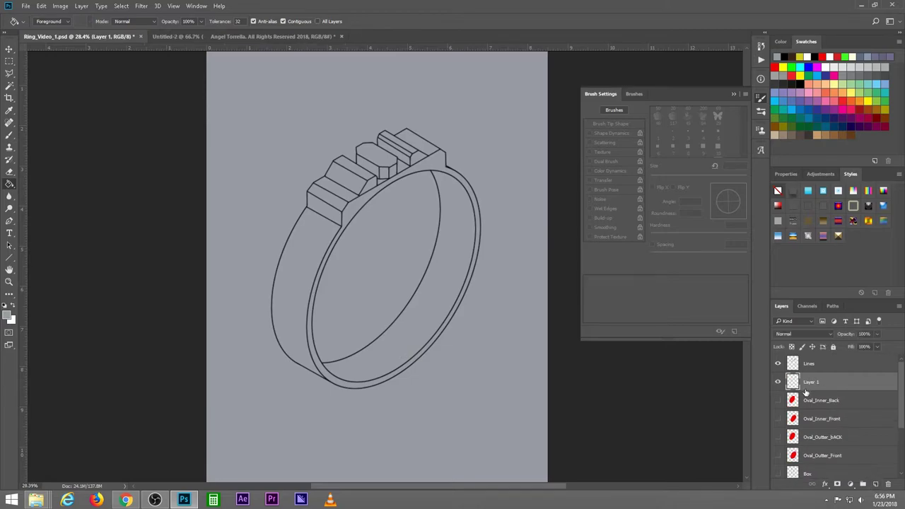
{"action": "double_click", "coordinate": [811, 382]}
{"action": "type", "text": "Inner Shade"}
{"action": "key", "text": "Return"}
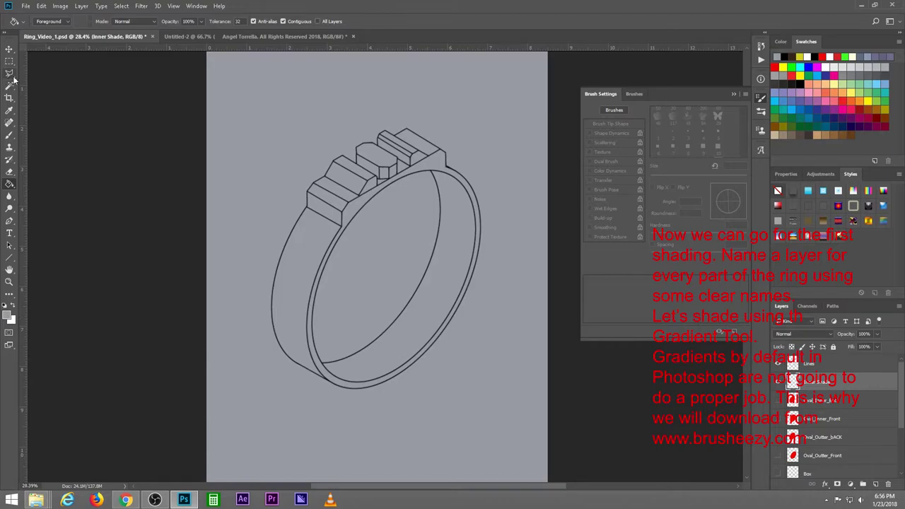
Switch to the Gradient Tool and choose Load Gradients from the preset options menu
{"action": "right_click", "coordinate": [10, 183]}
{"action": "left_click", "coordinate": [53, 185]}
{"action": "left_click", "coordinate": [71, 22]}
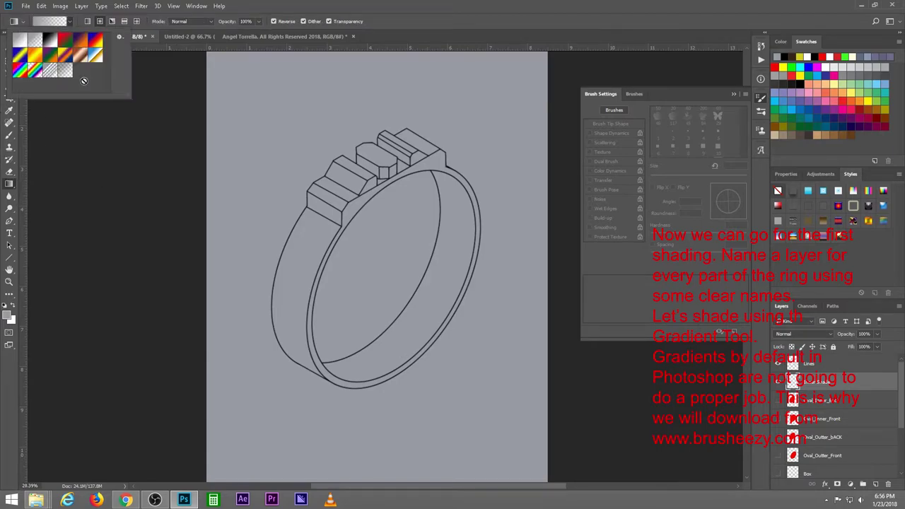
{"action": "left_click", "coordinate": [120, 36]}
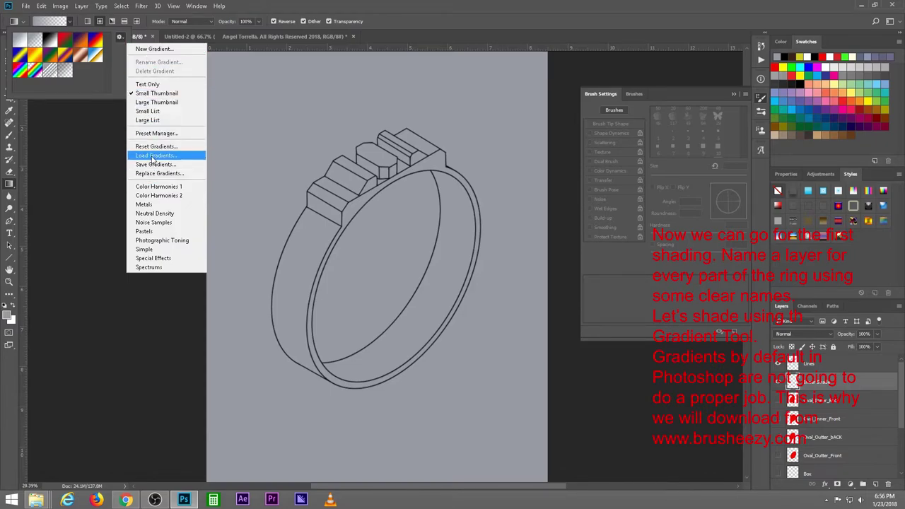
{"action": "left_click", "coordinate": [152, 157]}
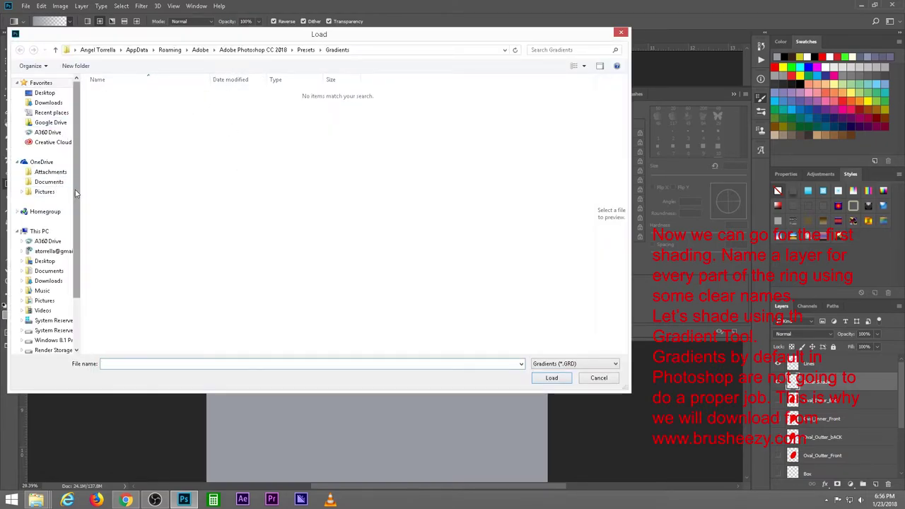
Browse to Render Storage (G:) > Course outline > JD-204 > Photoshop Features
{"action": "scroll", "coordinate": [57, 284], "scroll_direction": "down", "scroll_amount": 2}
{"action": "left_click", "coordinate": [55, 286]}
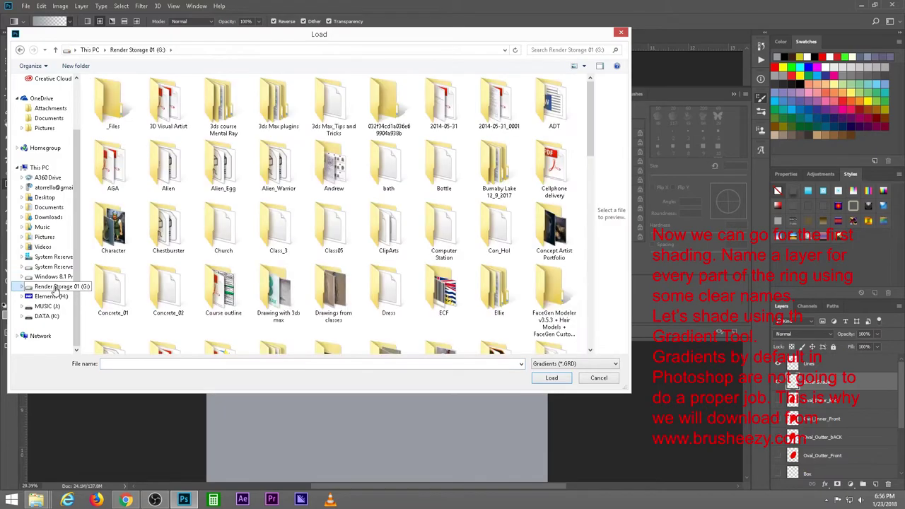
{"action": "left_click_drag", "start_coordinate": [587, 132], "coordinate": [587, 177]}
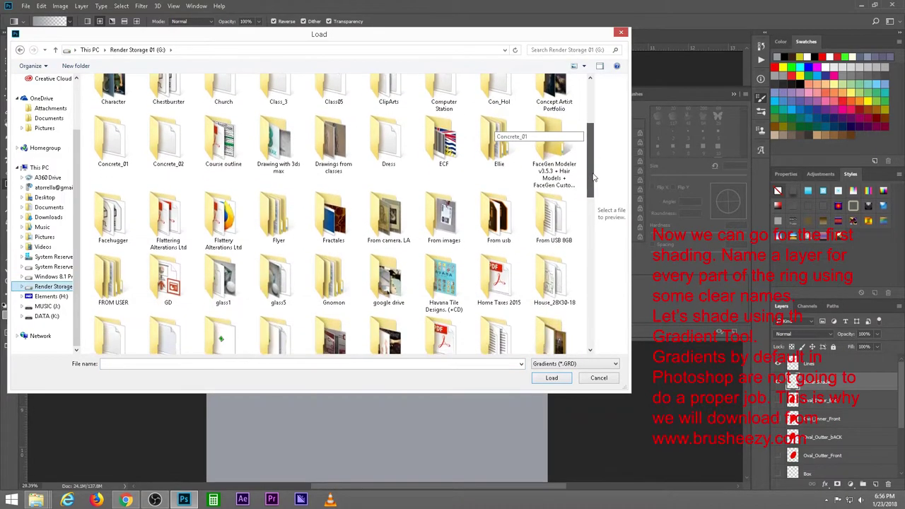
{"action": "double_click", "coordinate": [223, 131]}
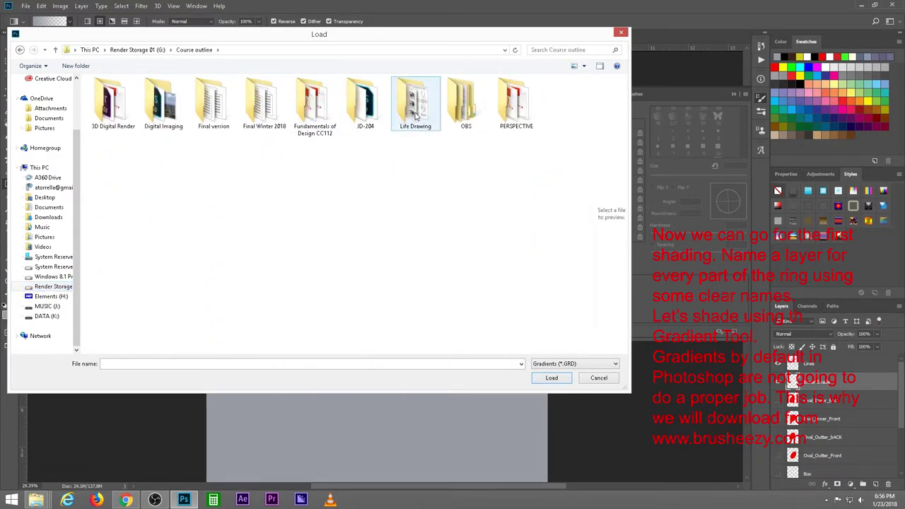
{"action": "double_click", "coordinate": [366, 109]}
{"action": "double_click", "coordinate": [263, 106]}
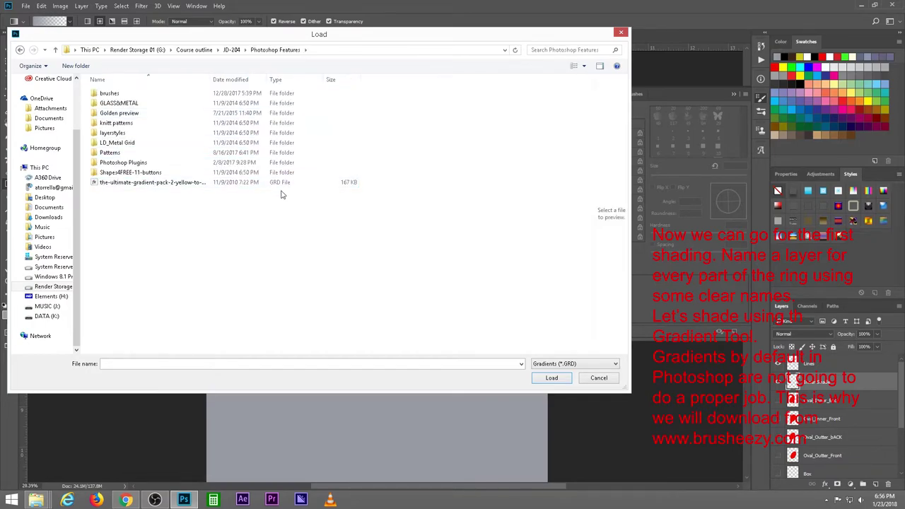
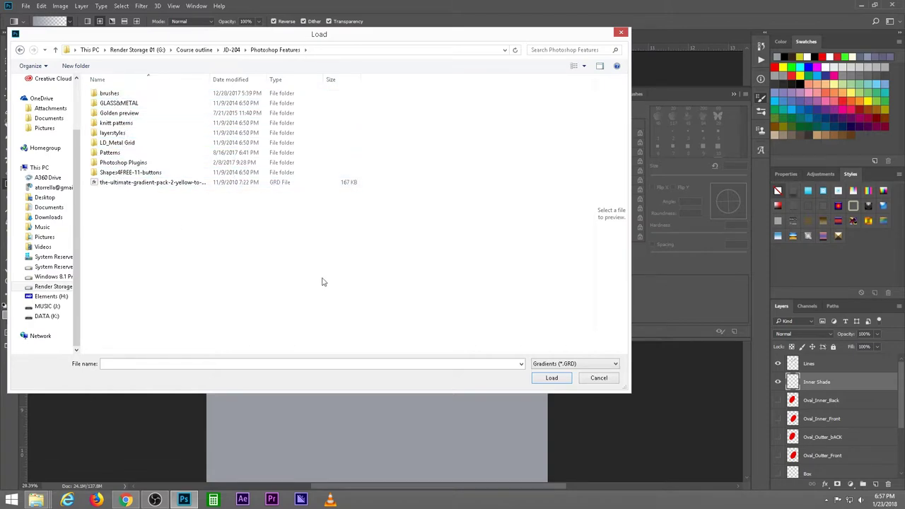
Cancel the Load gradients dialog and bring up Chrome's taskbar menu for a new window
{"action": "left_click", "coordinate": [599, 378]}
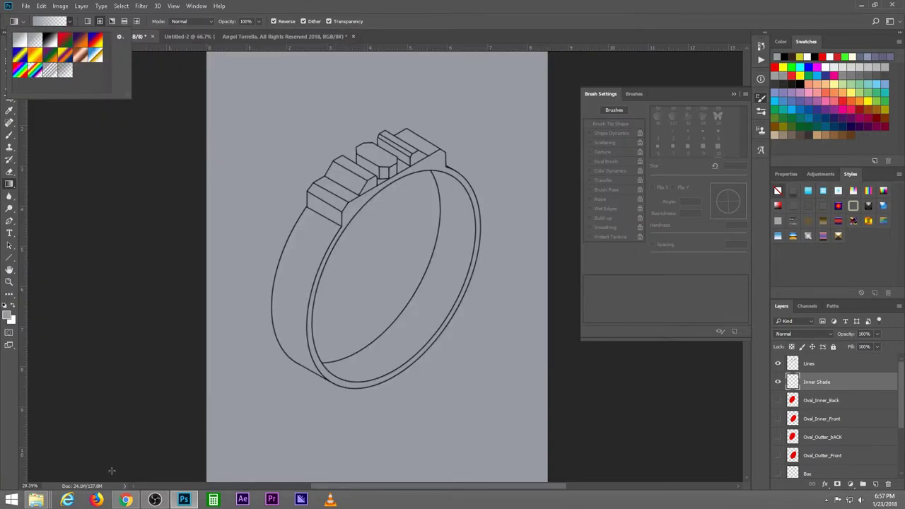
{"action": "right_click", "coordinate": [126, 500]}
In a new Chrome window, go to Brusheezy and search the site for gold gradients
{"action": "left_click", "coordinate": [98, 420]}
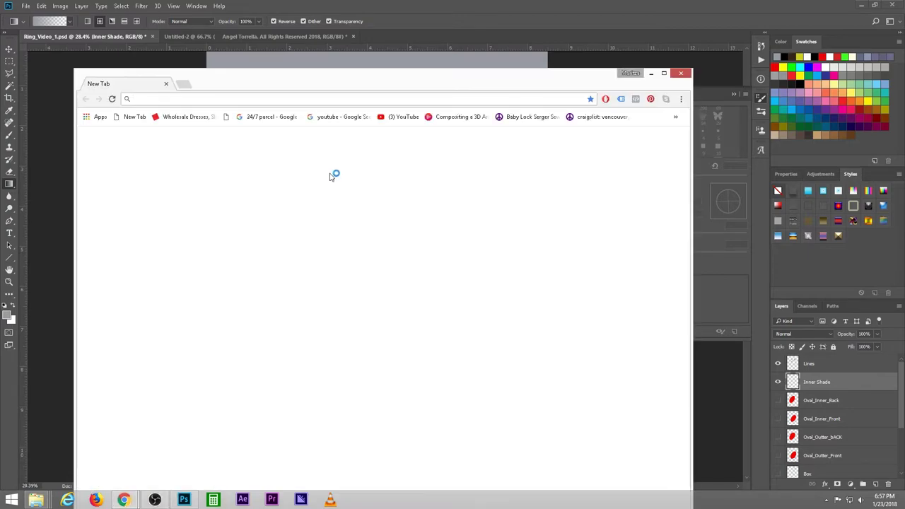
{"action": "type", "text": "Bru"}
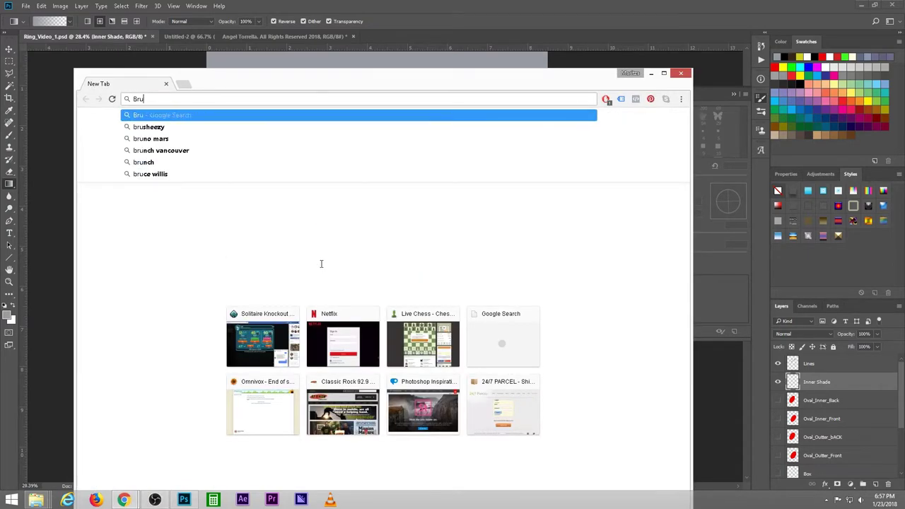
{"action": "type", "text": "shee"}
{"action": "left_click", "coordinate": [212, 127]}
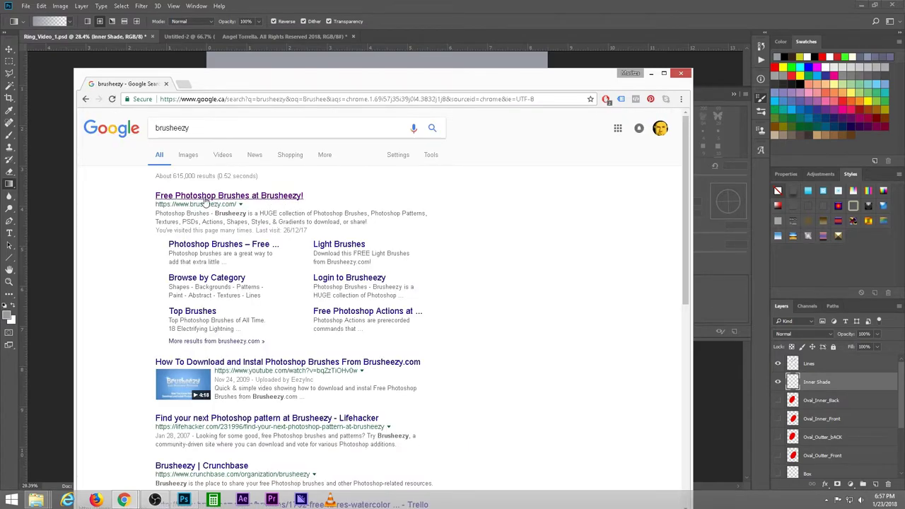
{"action": "left_click", "coordinate": [230, 196]}
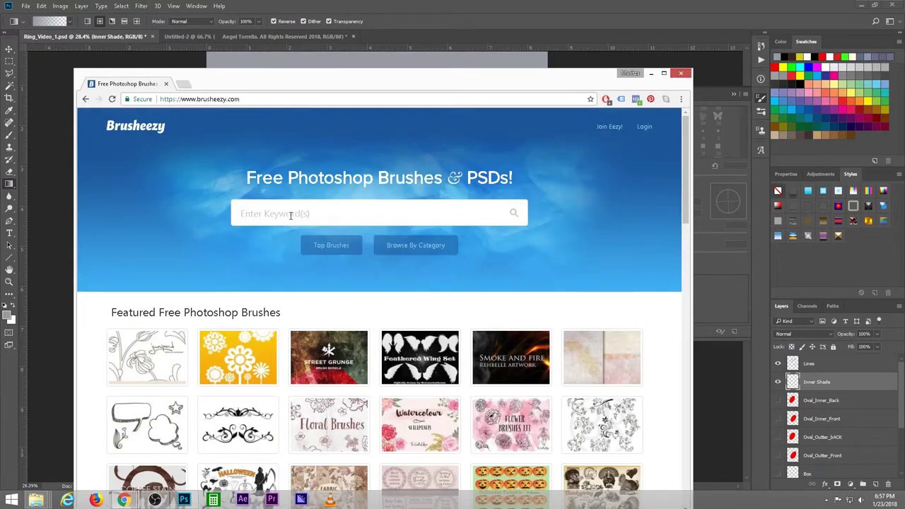
{"action": "type", "text": "gold gradien"}
{"action": "type", "text": "t"}
{"action": "key", "text": "Return"}
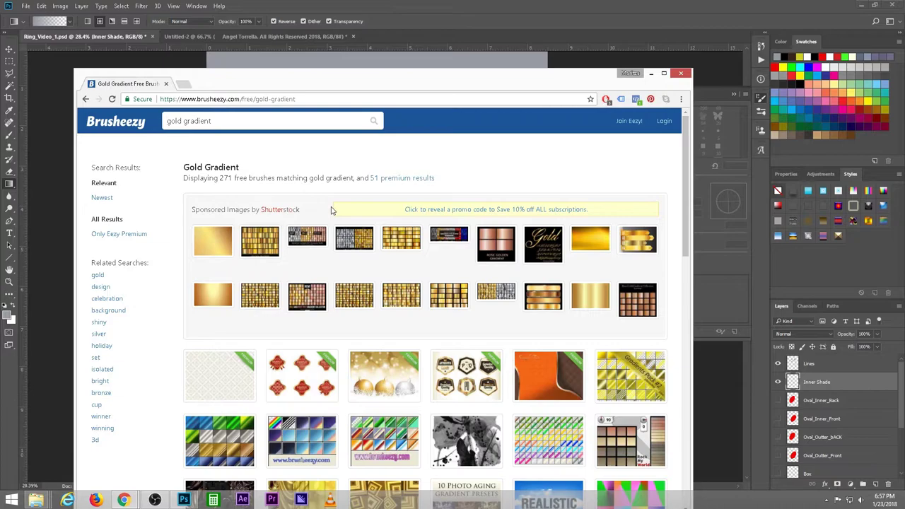
Open The Ultimate Gradients Pack #2 and start its free download
{"action": "scroll", "coordinate": [410, 244], "scroll_direction": "down", "scroll_amount": 2}
{"action": "scroll", "coordinate": [368, 237], "scroll_direction": "down", "scroll_amount": 1}
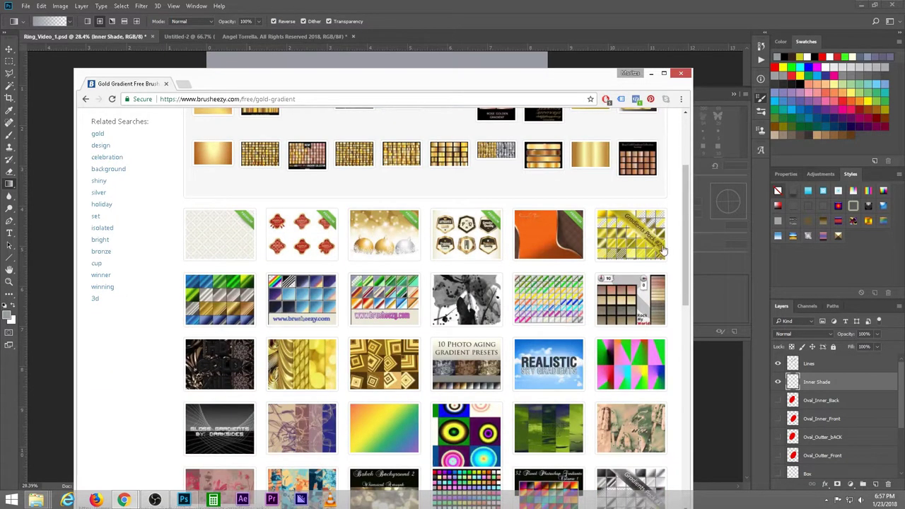
{"action": "left_click", "coordinate": [639, 230]}
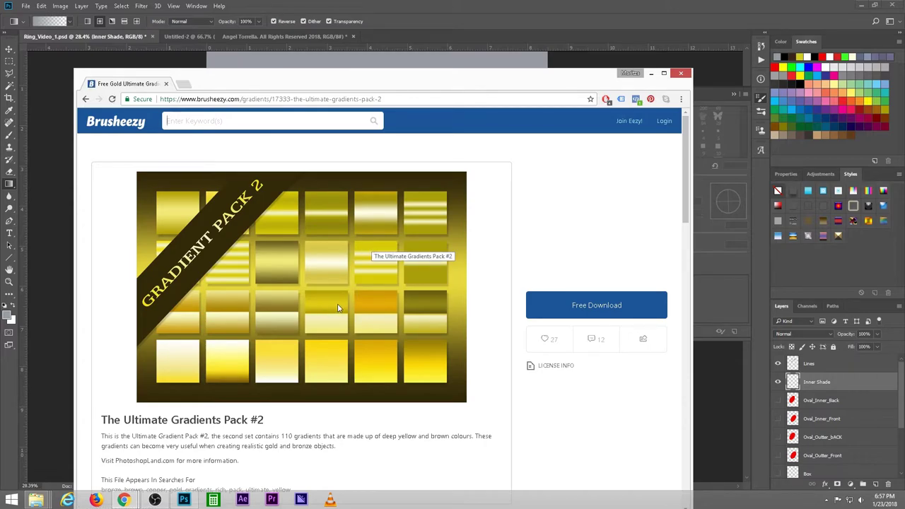
{"action": "left_click", "coordinate": [601, 309]}
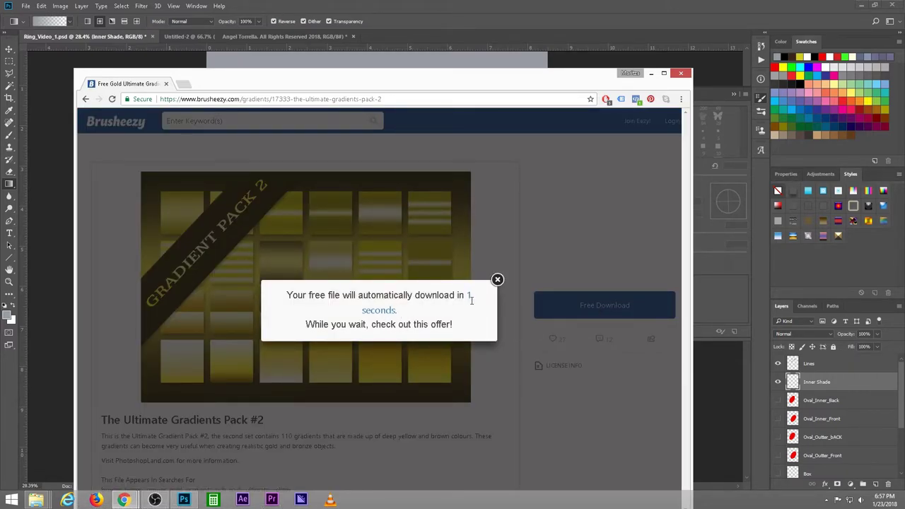
Show the downloaded gradient pack zip in the Downloads folder
{"action": "left_click_drag", "start_coordinate": [271, 79], "coordinate": [271, 28]}
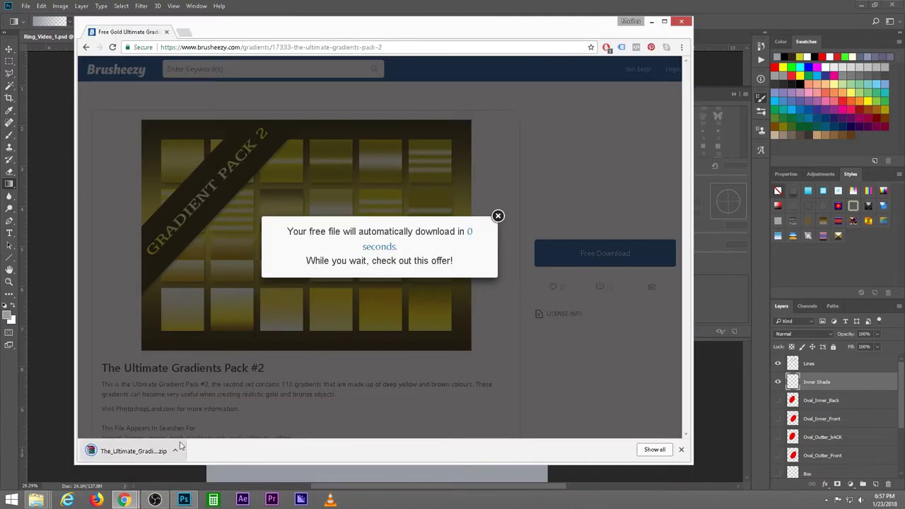
{"action": "right_click", "coordinate": [141, 451]}
{"action": "left_click", "coordinate": [175, 424]}
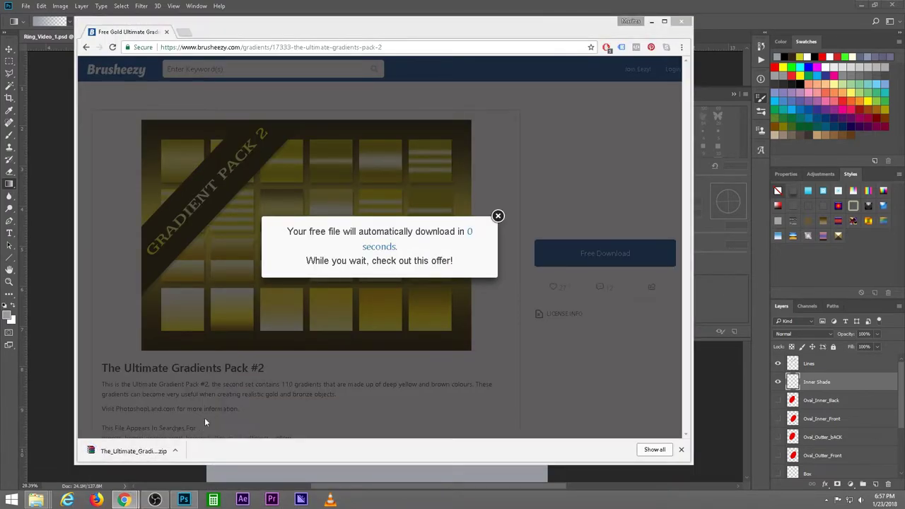
{"action": "right_click", "coordinate": [395, 151]}
Copy the zip and browse to G:\Course outline\JD-204 on Render Storage 01
{"action": "key", "text": "Escape"}
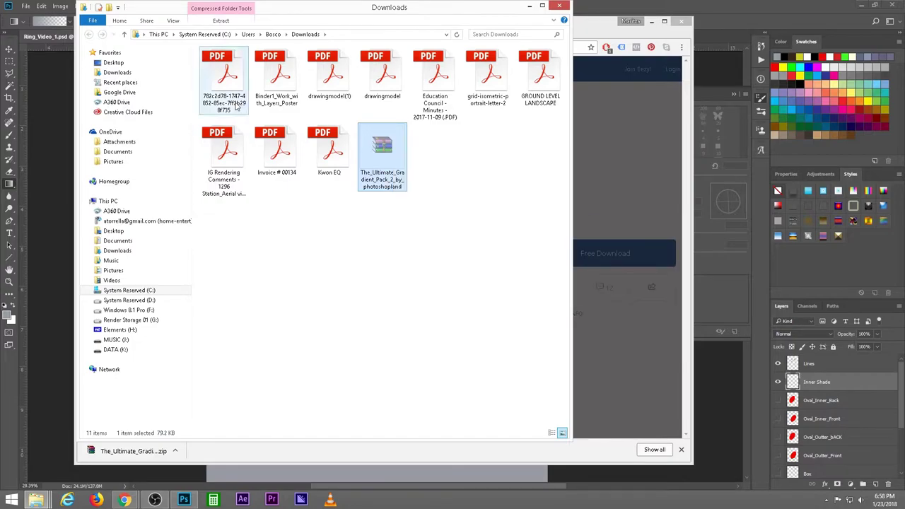
{"action": "left_click", "coordinate": [131, 319]}
{"action": "double_click", "coordinate": [229, 350]}
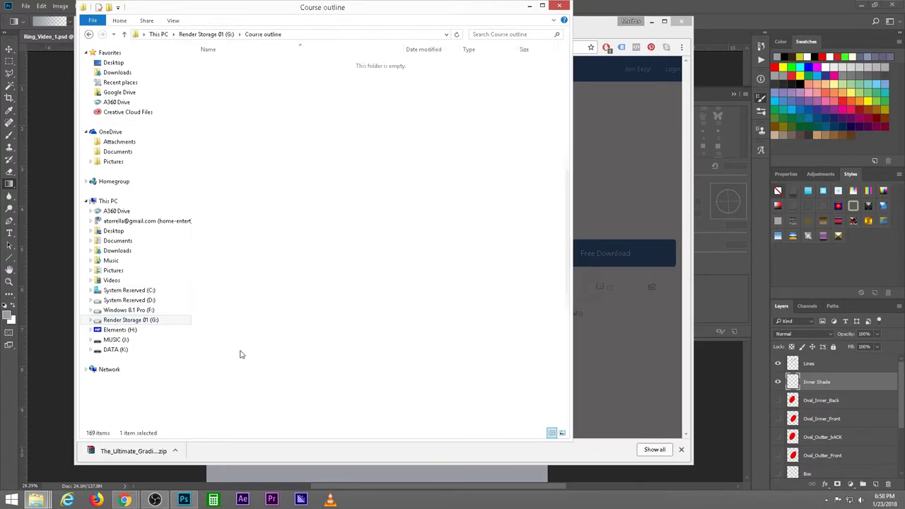
{"action": "double_click", "coordinate": [240, 114]}
{"action": "double_click", "coordinate": [504, 87]}
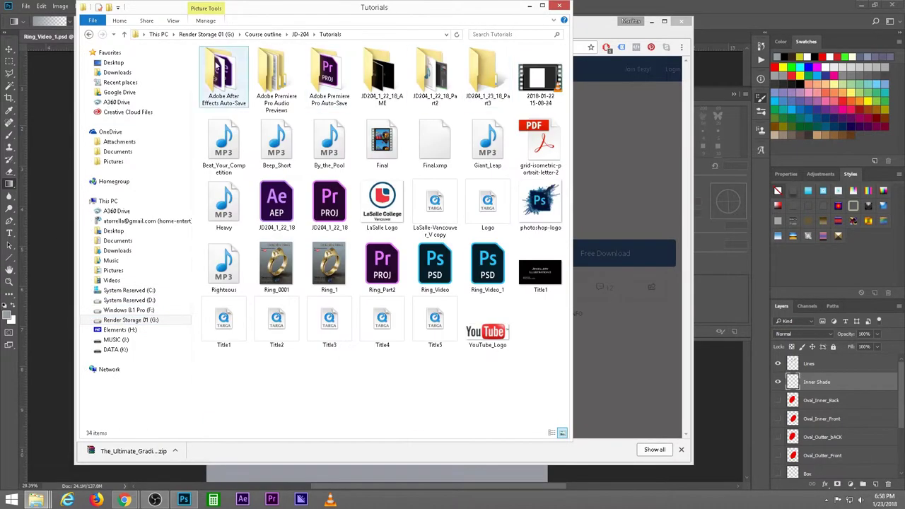
{"action": "double_click", "coordinate": [487, 76]}
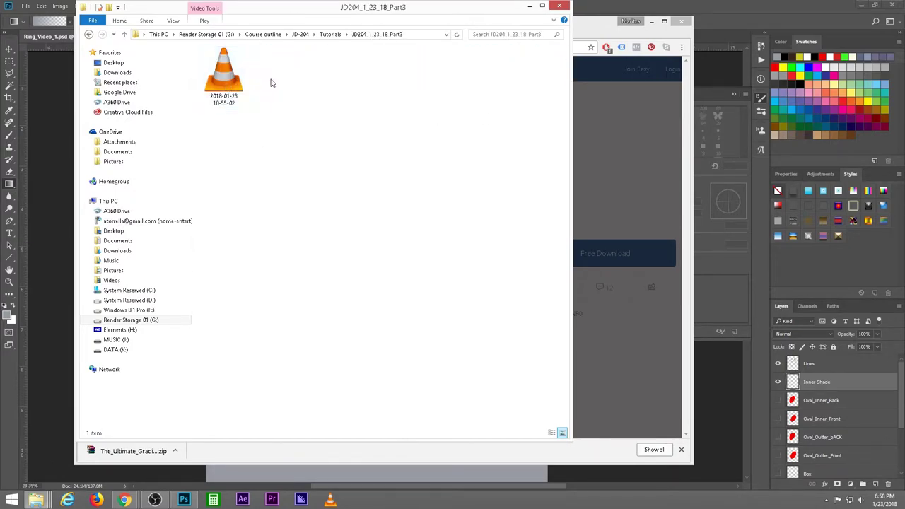
{"action": "left_click", "coordinate": [89, 35]}
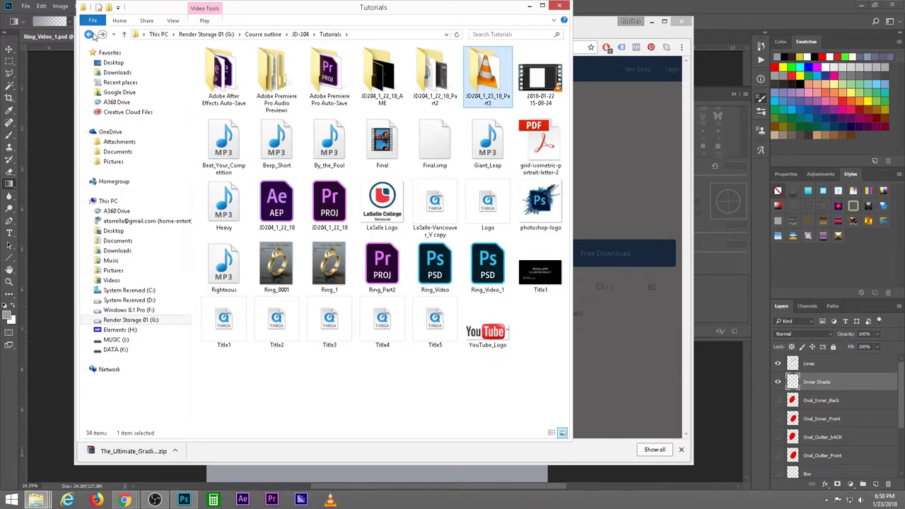
{"action": "left_click", "coordinate": [90, 35]}
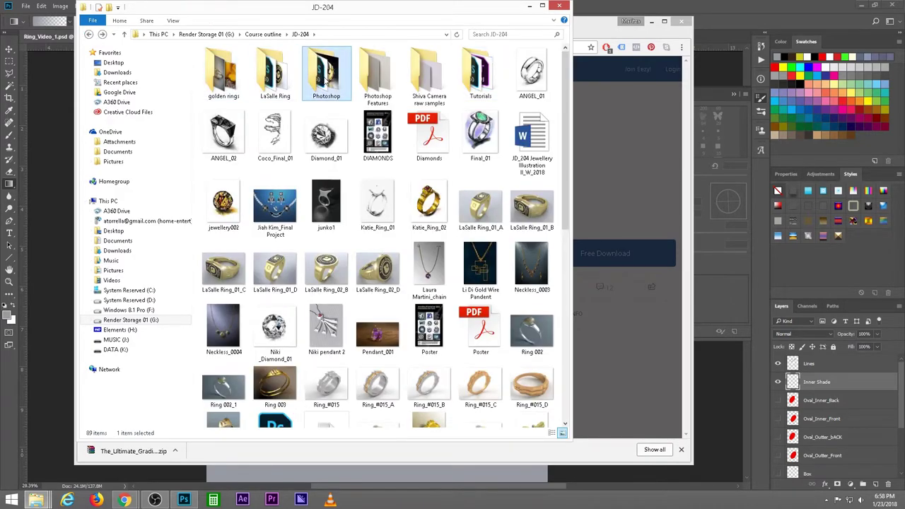
Paste the zip into the Photoshop Features folder and open it in WinRAR
{"action": "double_click", "coordinate": [378, 74]}
{"action": "right_click", "coordinate": [253, 232]}
{"action": "left_click", "coordinate": [279, 290]}
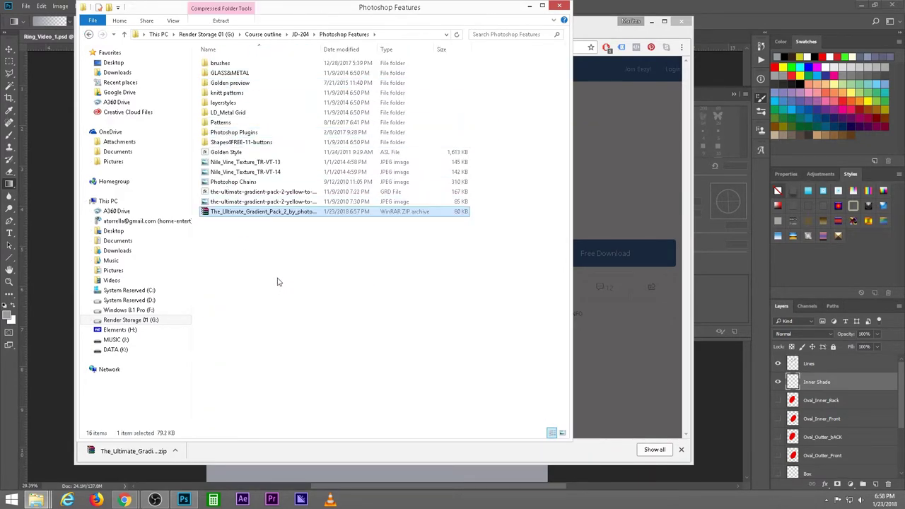
{"action": "double_click", "coordinate": [252, 213]}
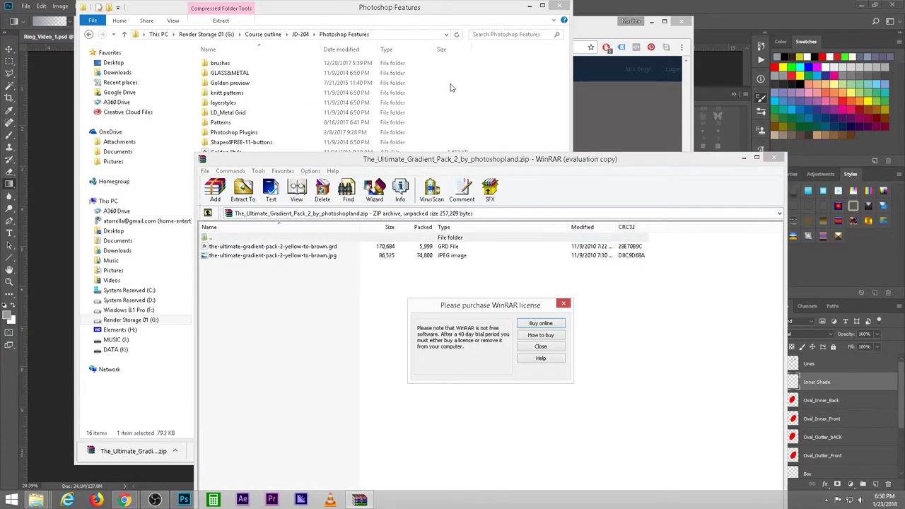
Extract the GRD and JPG into Photoshop Features, replacing the existing same-named files
{"action": "left_click", "coordinate": [540, 346]}
{"action": "left_click_drag", "start_coordinate": [412, 167], "coordinate": [558, 120]}
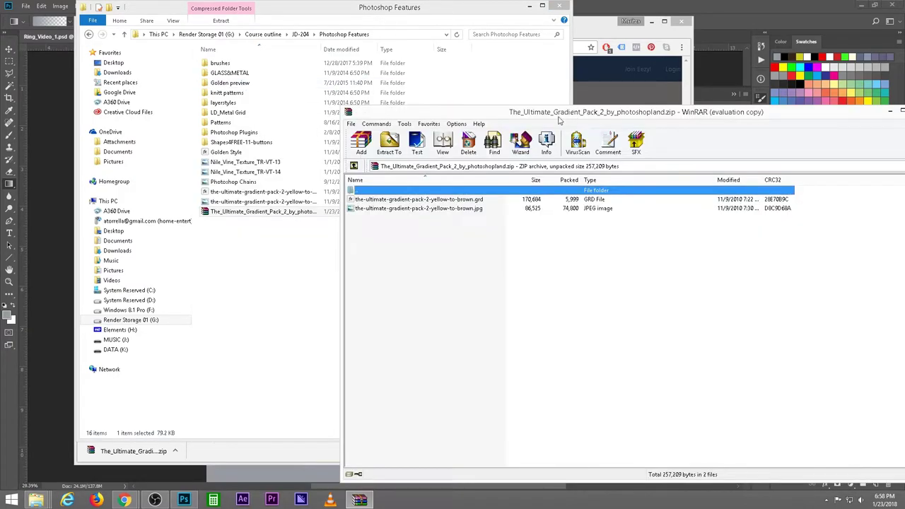
{"action": "left_click", "coordinate": [385, 209], "text": "shift"}
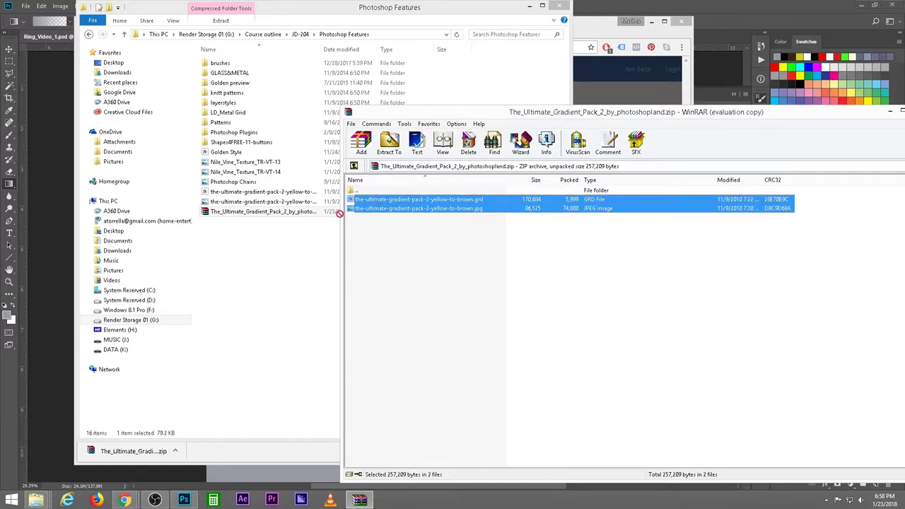
{"action": "left_click_drag", "start_coordinate": [386, 209], "coordinate": [259, 238]}
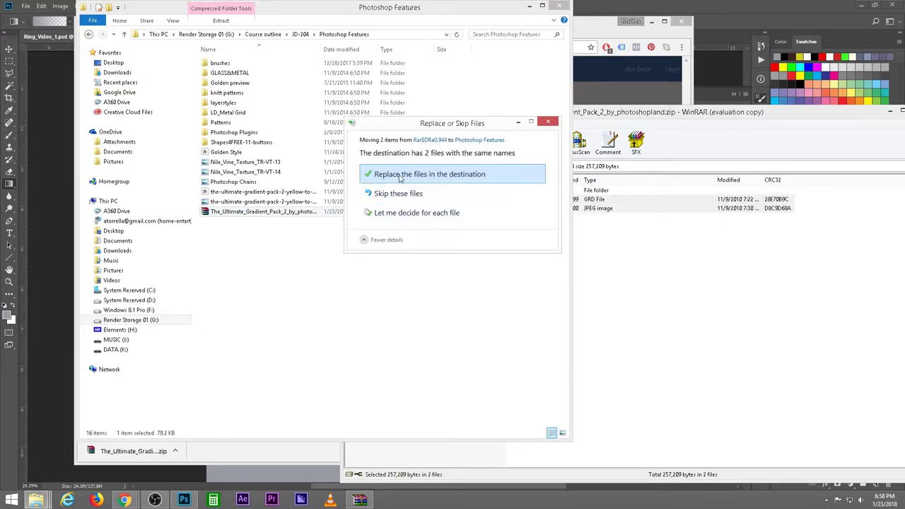
{"action": "left_click", "coordinate": [400, 176]}
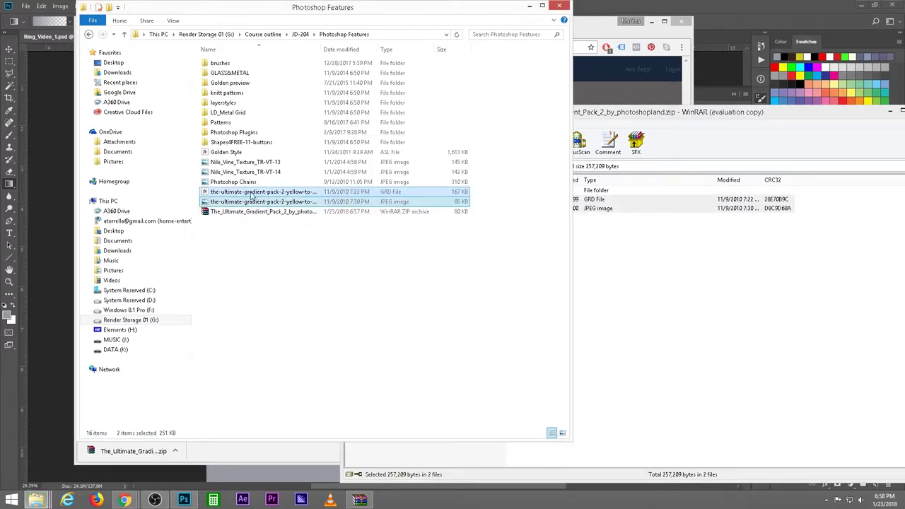
Create a new folder named Gradients inside Photoshop Features
{"action": "right_click", "coordinate": [255, 230]}
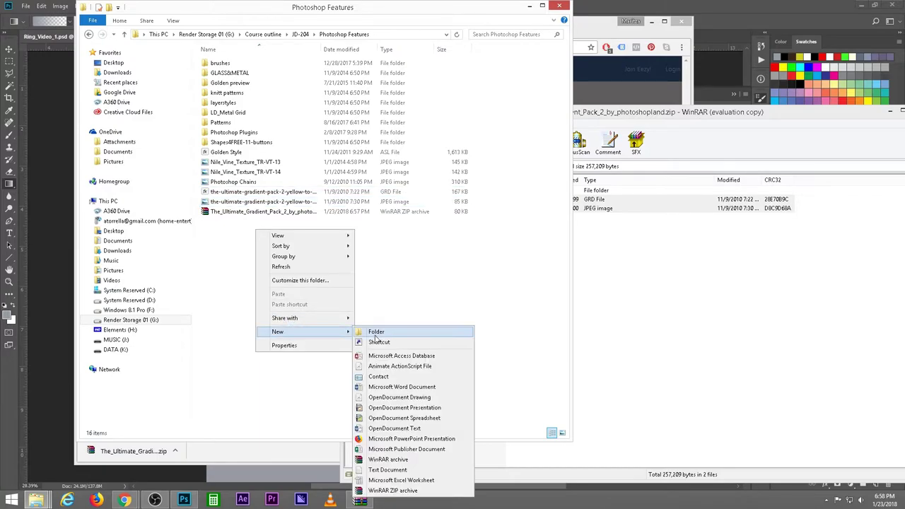
{"action": "left_click", "coordinate": [374, 330]}
{"action": "type", "text": "Gradients"}
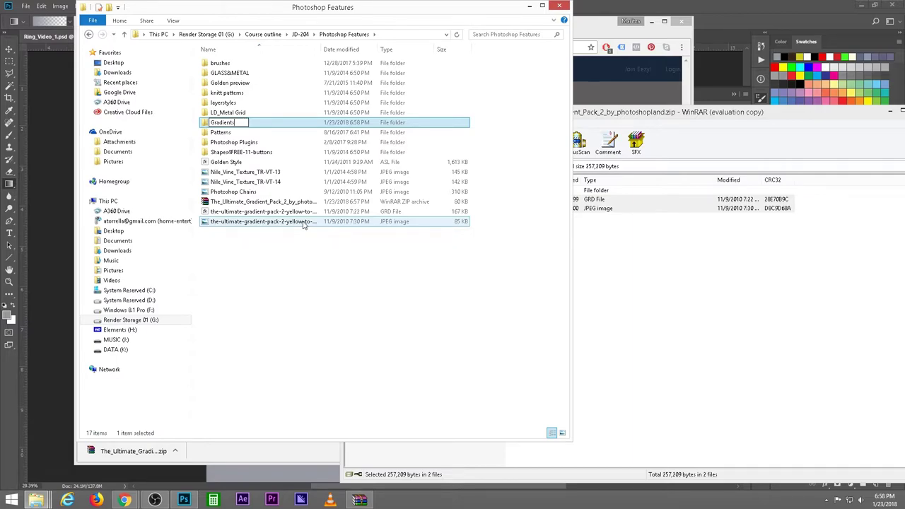
{"action": "key", "text": "Return"}
Move the GRD and JPG into Gradients and open the JPG preview
{"action": "left_click", "coordinate": [229, 212]}
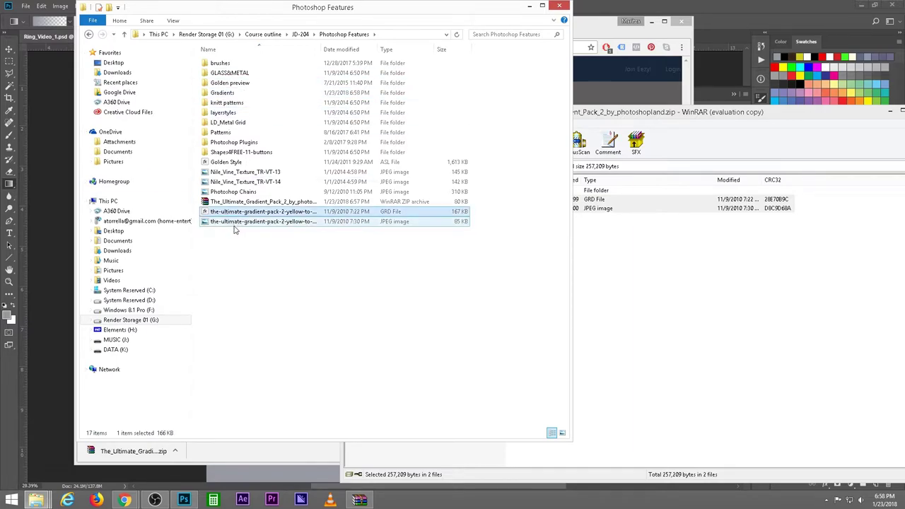
{"action": "left_click", "coordinate": [231, 222], "text": "shift"}
{"action": "left_click_drag", "start_coordinate": [229, 215], "coordinate": [224, 94]}
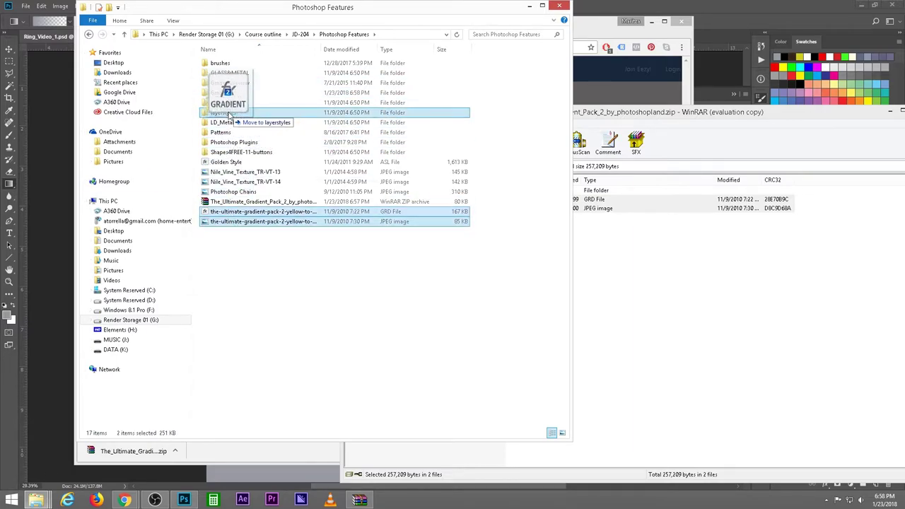
{"action": "double_click", "coordinate": [224, 94]}
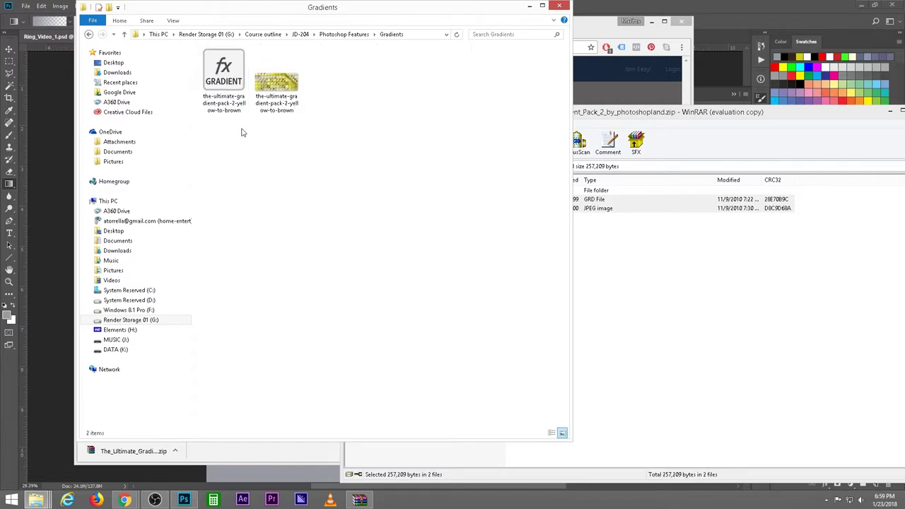
{"action": "double_click", "coordinate": [284, 79]}
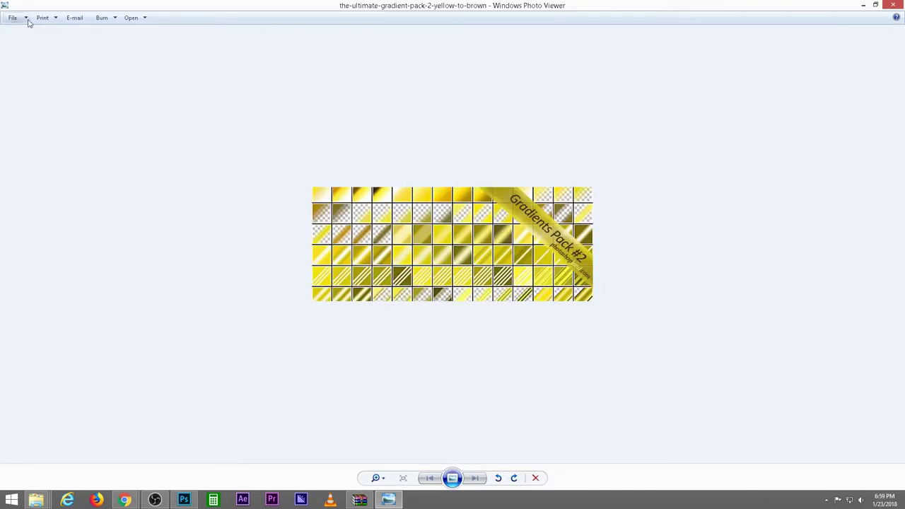
Close the preview, folder and WinRAR, dismiss the Brusheezy popup, and minimize Chrome
{"action": "left_click", "coordinate": [893, 5]}
{"action": "left_click", "coordinate": [224, 77]}
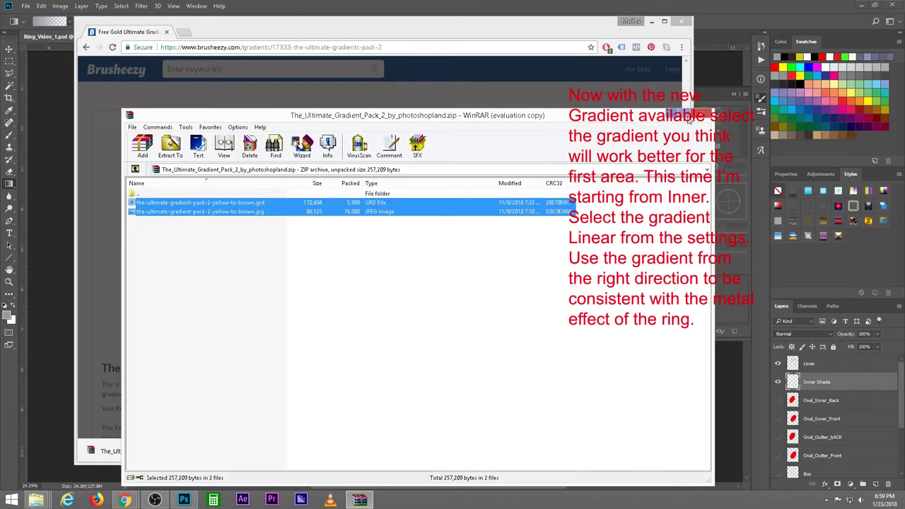
{"action": "key", "text": "Escape"}
{"action": "left_click", "coordinate": [498, 216]}
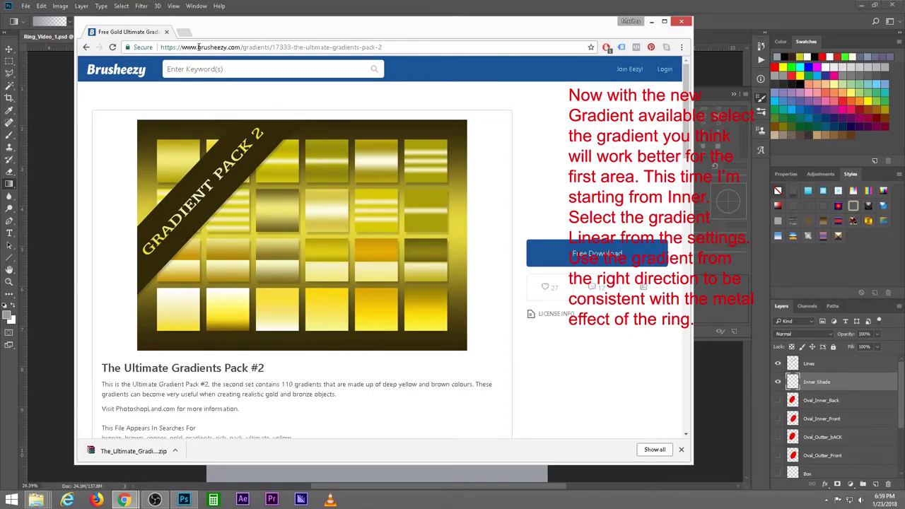
{"action": "left_click", "coordinate": [651, 21]}
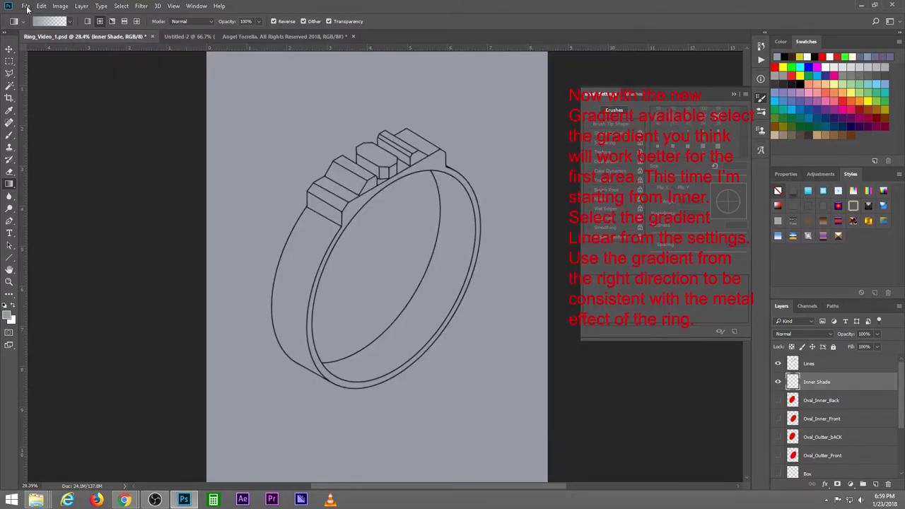
Load the yellow-to-brown .GRD from Photoshop Features\Gradients into the gradient presets
{"action": "left_click", "coordinate": [70, 22]}
{"action": "left_click", "coordinate": [120, 36]}
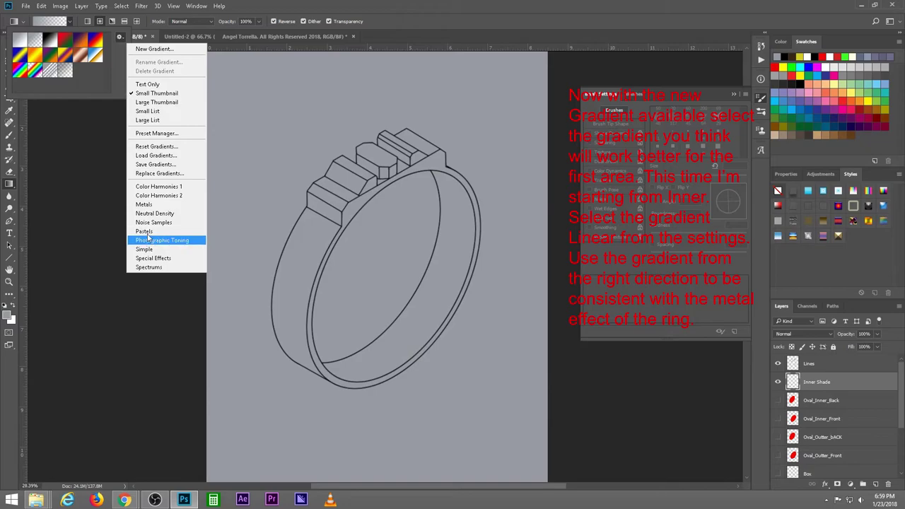
{"action": "left_click", "coordinate": [154, 155]}
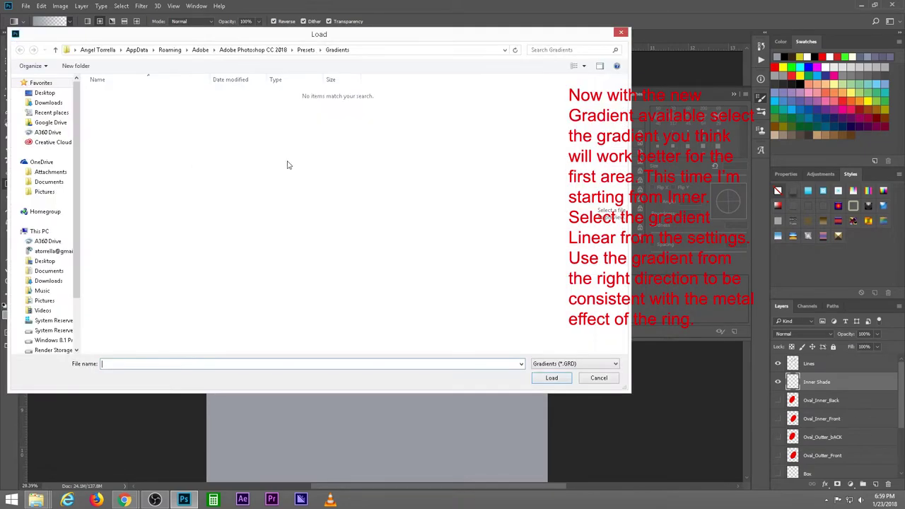
{"action": "left_click", "coordinate": [53, 350]}
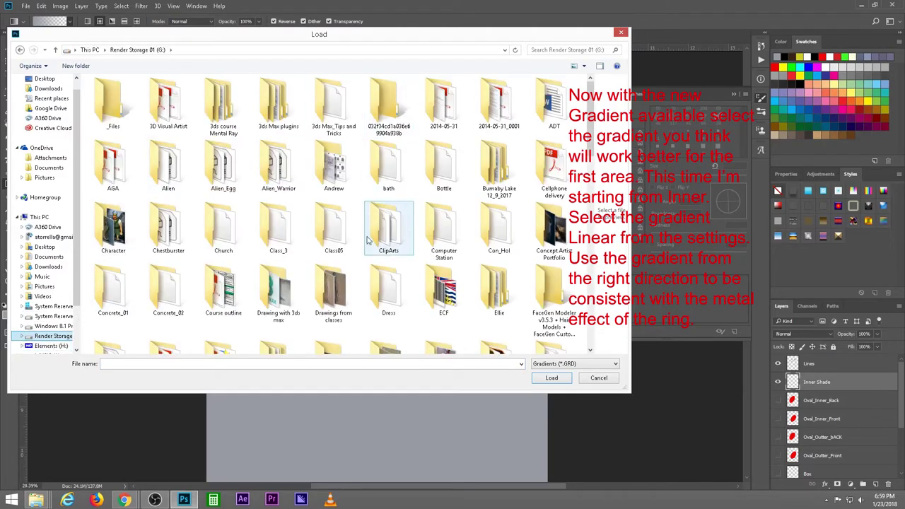
{"action": "double_click", "coordinate": [223, 287]}
{"action": "double_click", "coordinate": [365, 106]}
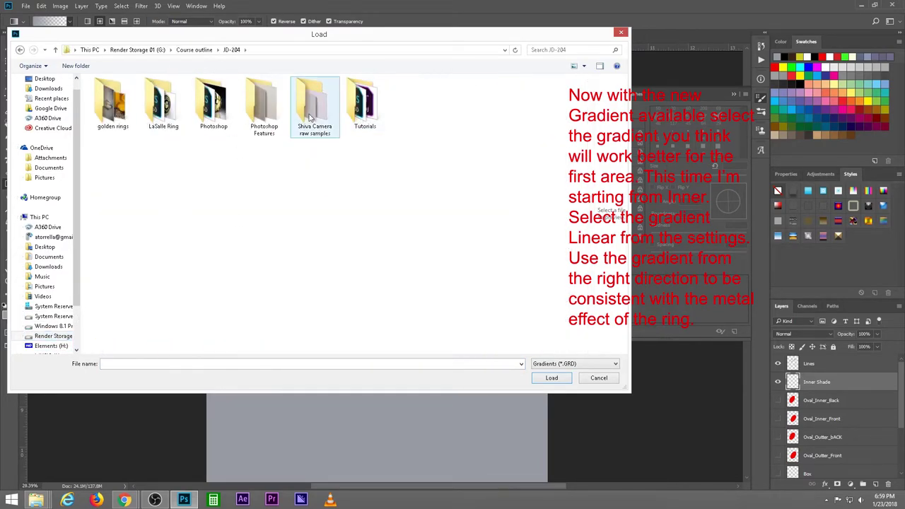
{"action": "double_click", "coordinate": [242, 126]}
{"action": "left_click", "coordinate": [115, 126]}
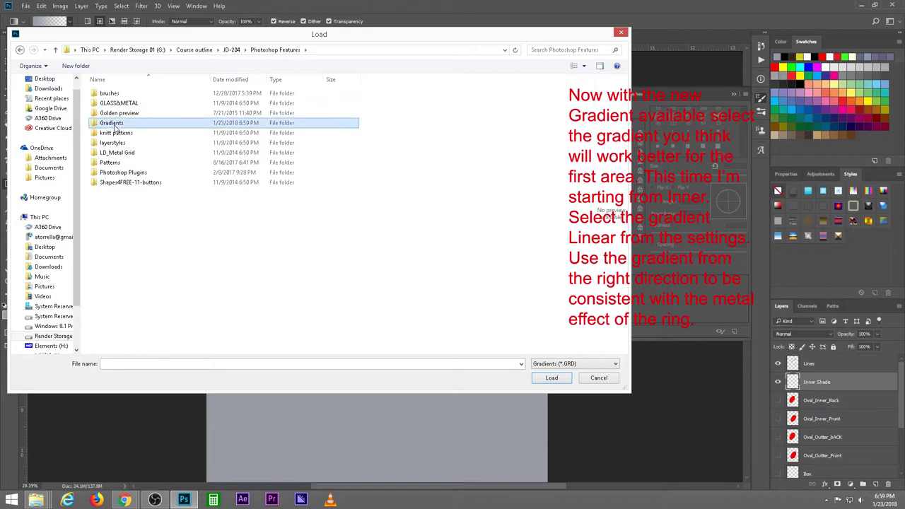
{"action": "double_click", "coordinate": [115, 126]}
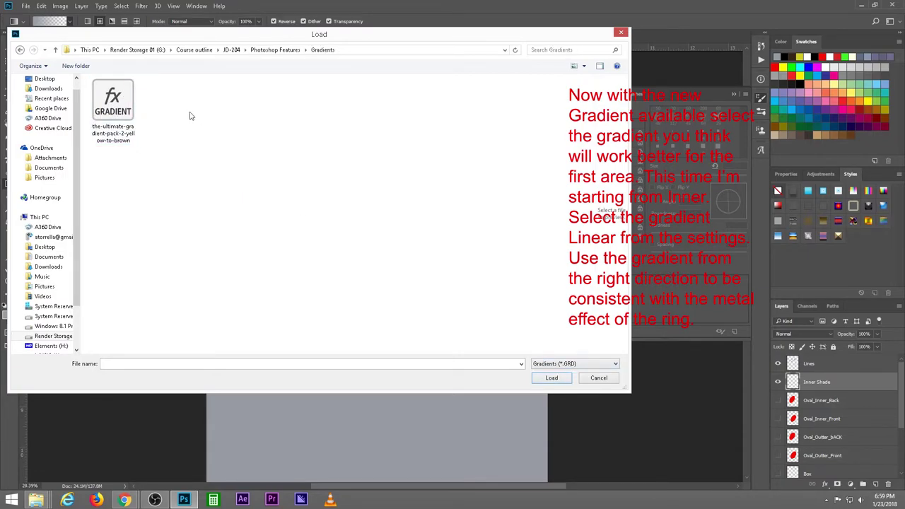
{"action": "left_click", "coordinate": [113, 102]}
{"action": "left_click", "coordinate": [550, 378]}
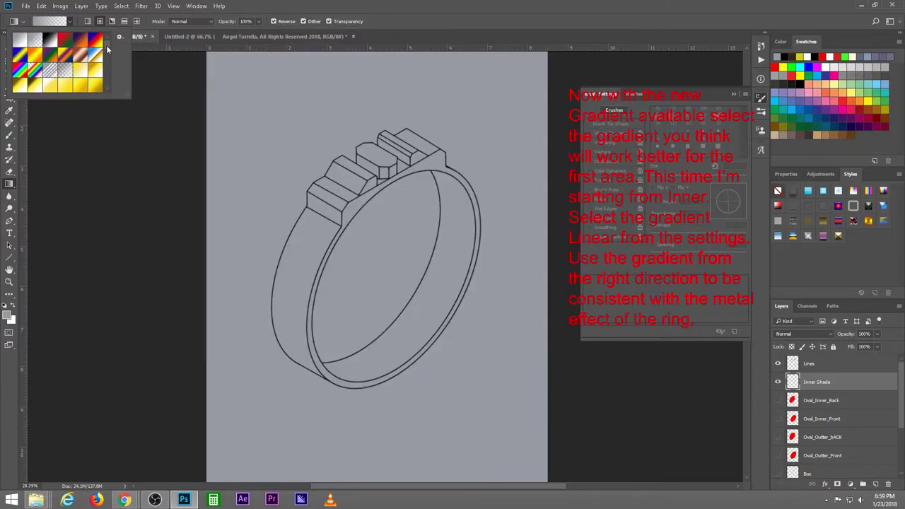
Enlarge the gradient picker and make a dark yellow metallic gold gradient current
{"action": "left_click_drag", "start_coordinate": [106, 45], "coordinate": [104, 63]}
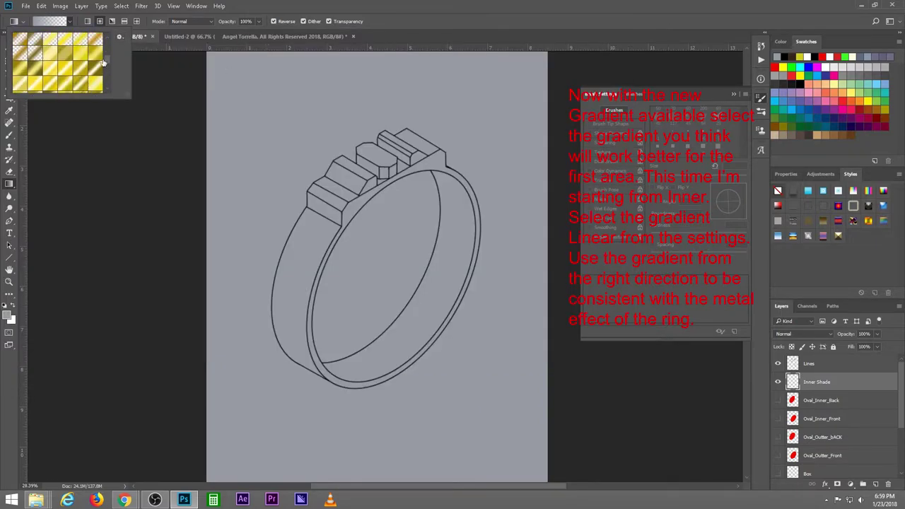
{"action": "left_click_drag", "start_coordinate": [127, 95], "coordinate": [185, 258]}
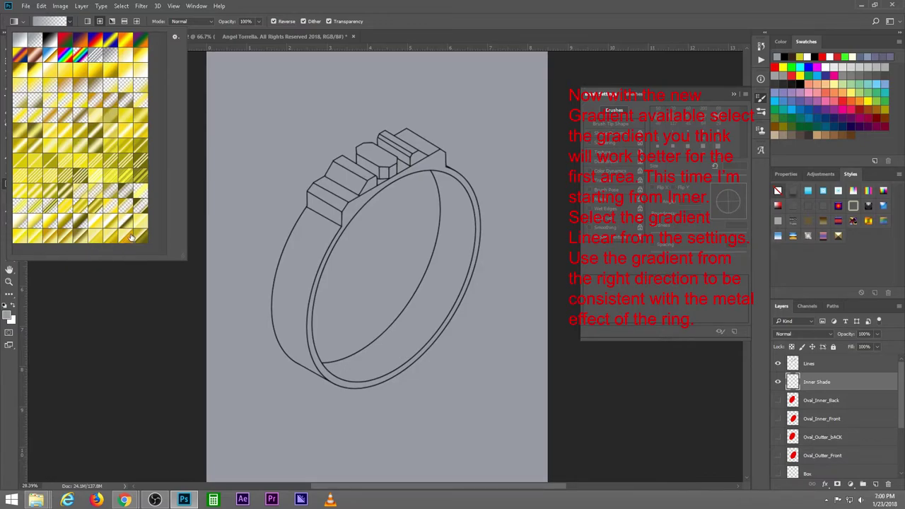
{"action": "left_click", "coordinate": [34, 148]}
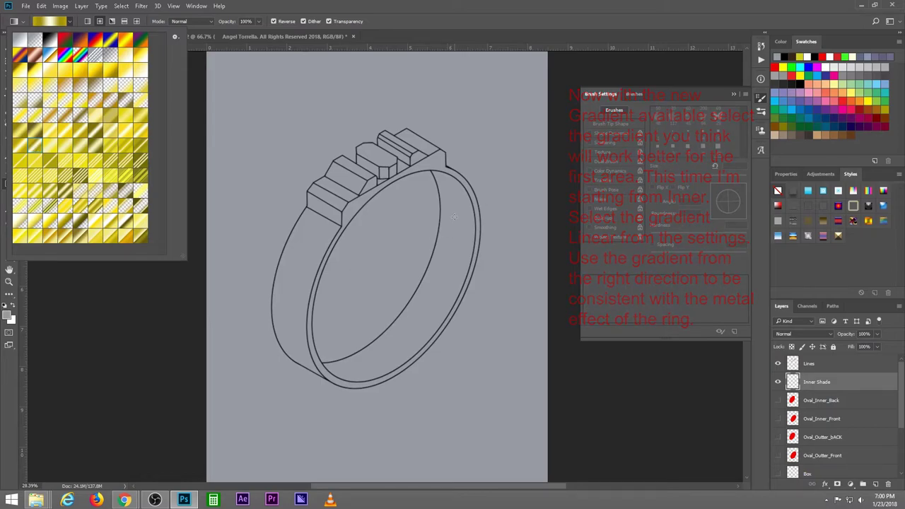
{"action": "left_click", "coordinate": [74, 297]}
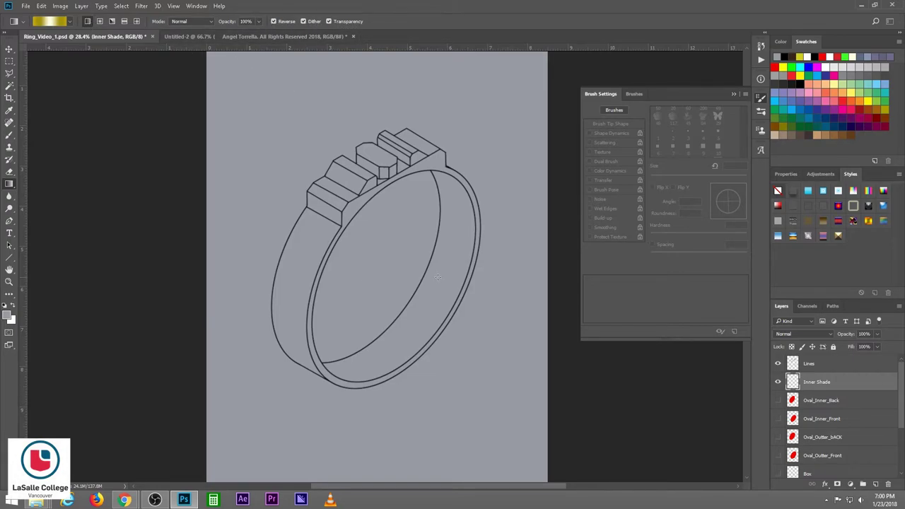
{"action": "left_click", "coordinate": [9, 85]}
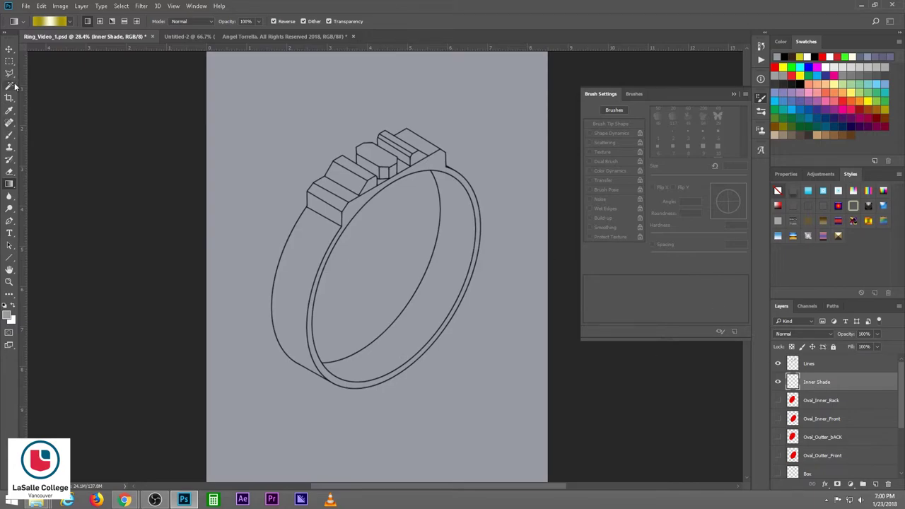
Magic Wand the inner band on Lines and drag a diagonal gold gradient on Inner Shade
{"action": "left_click", "coordinate": [452, 206]}
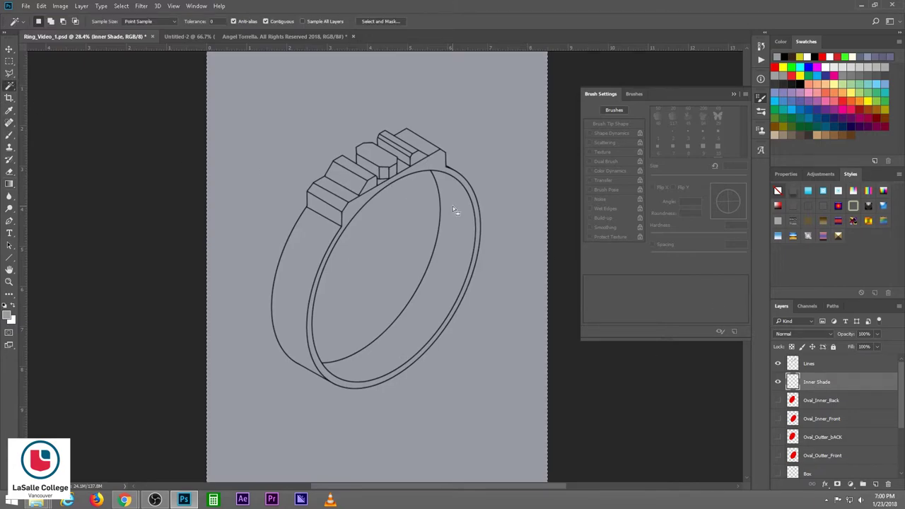
{"action": "left_click", "coordinate": [816, 368]}
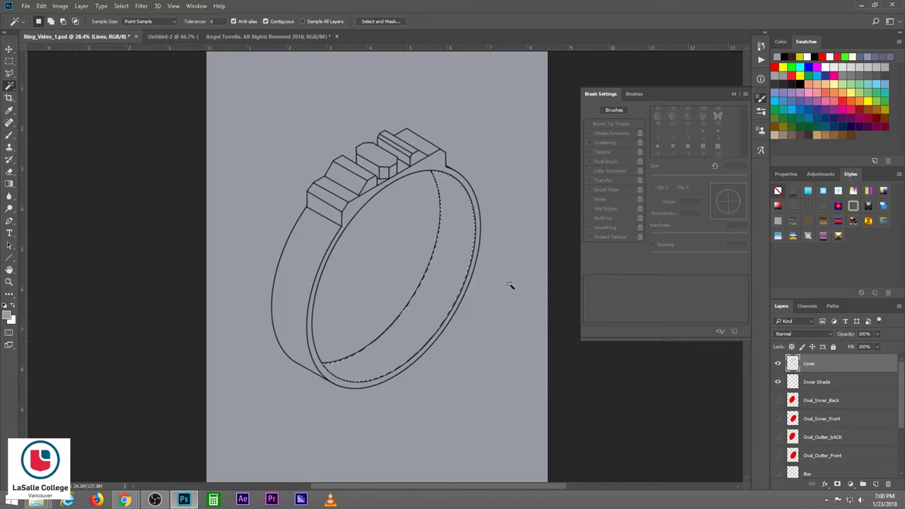
{"action": "left_click", "coordinate": [816, 381]}
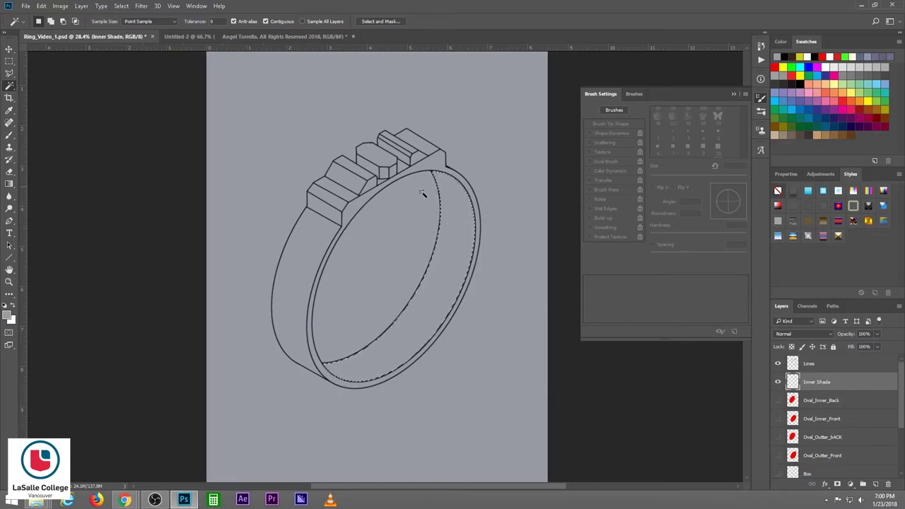
{"action": "left_click", "coordinate": [9, 184]}
{"action": "left_click_drag", "start_coordinate": [464, 208], "coordinate": [329, 355]}
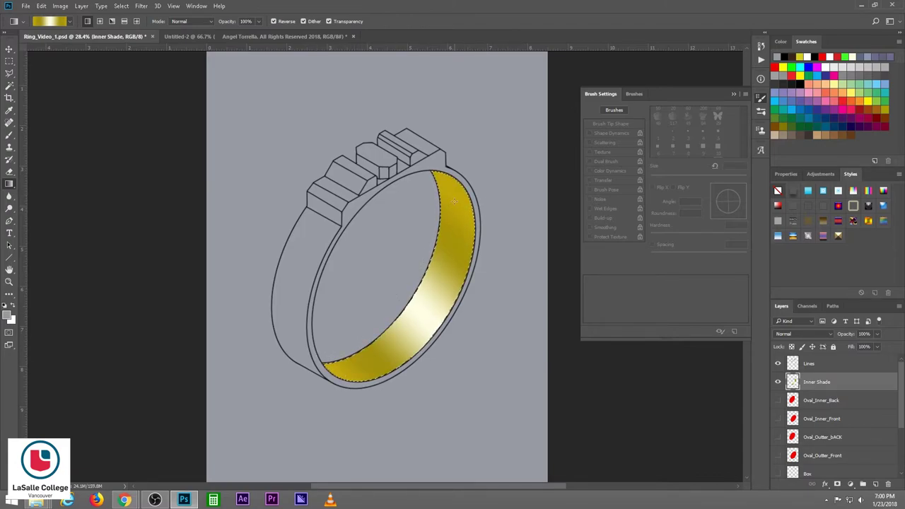
{"action": "key", "text": "ctrl+z"}
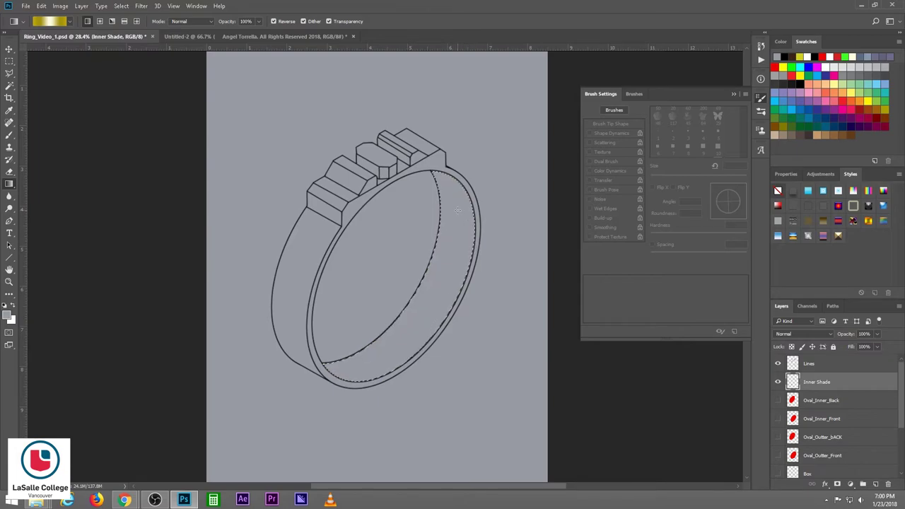
{"action": "left_click_drag", "start_coordinate": [456, 210], "coordinate": [385, 339]}
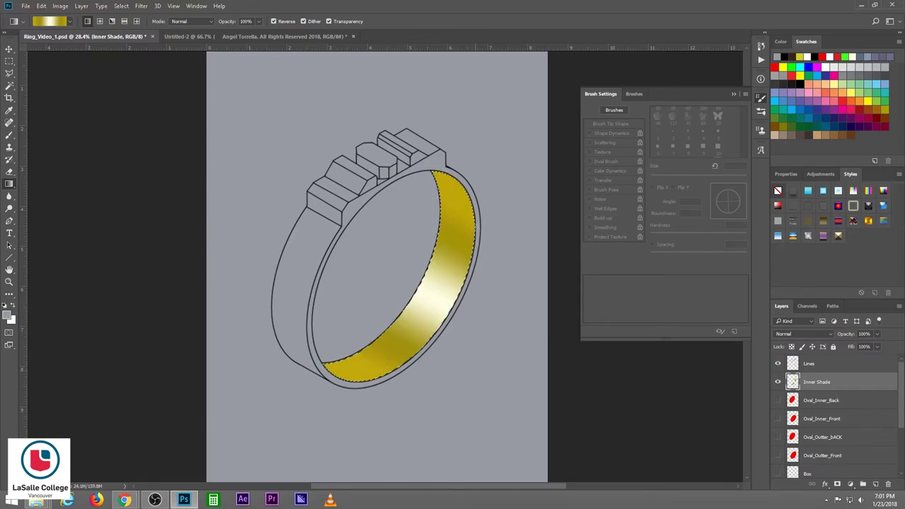
Refill the inner band with a different gold gradient preset and deselect
{"action": "left_click", "coordinate": [68, 22]}
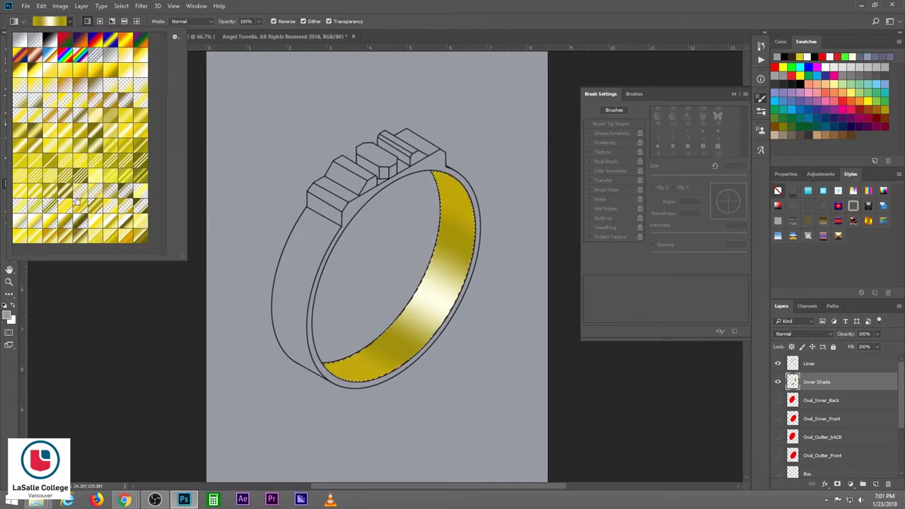
{"action": "left_click", "coordinate": [37, 133]}
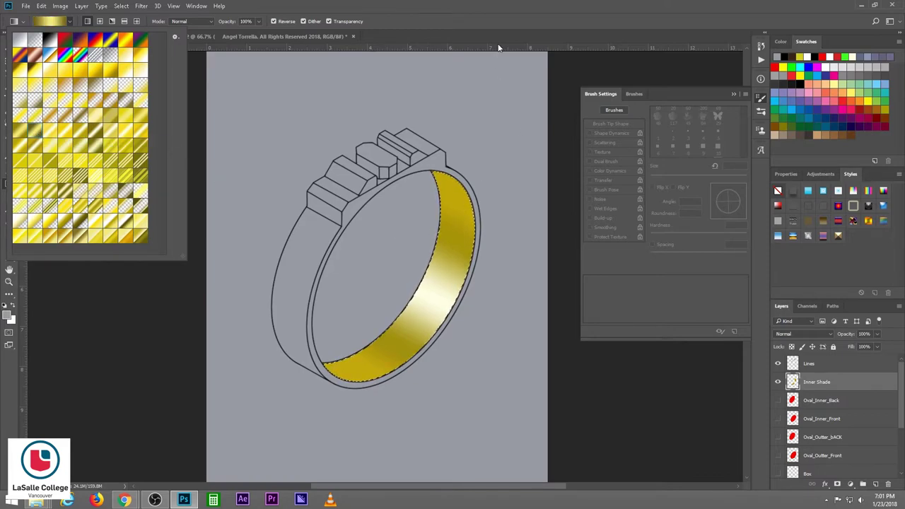
{"action": "left_click", "coordinate": [464, 212]}
{"action": "key", "text": "ctrl+z"}
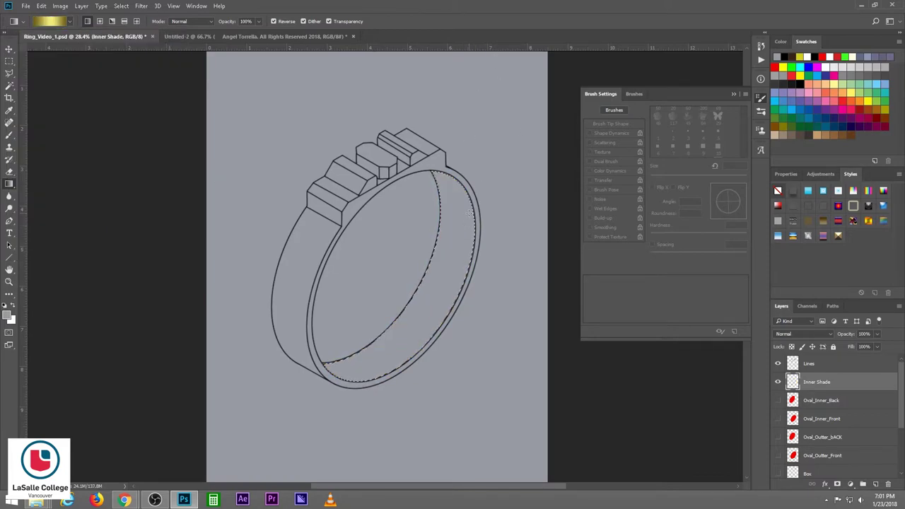
{"action": "left_click_drag", "start_coordinate": [462, 227], "coordinate": [387, 365]}
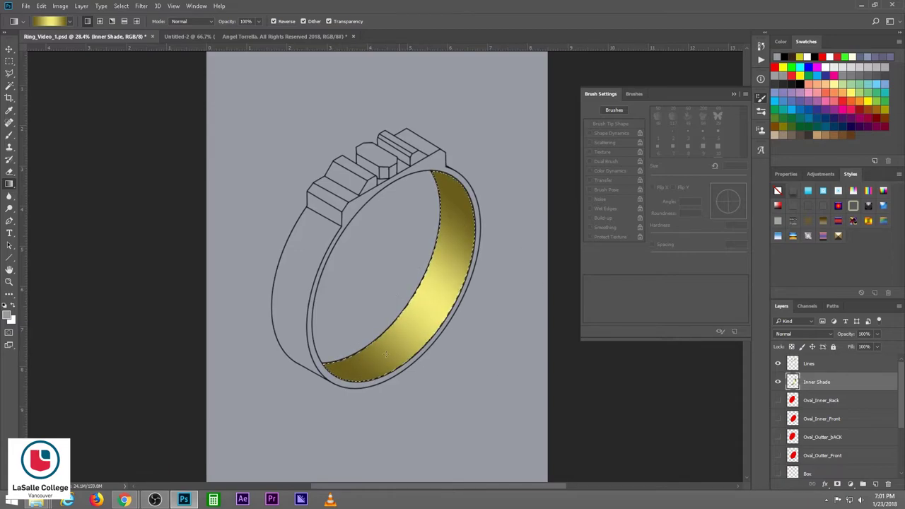
{"action": "key", "text": "ctrl+d"}
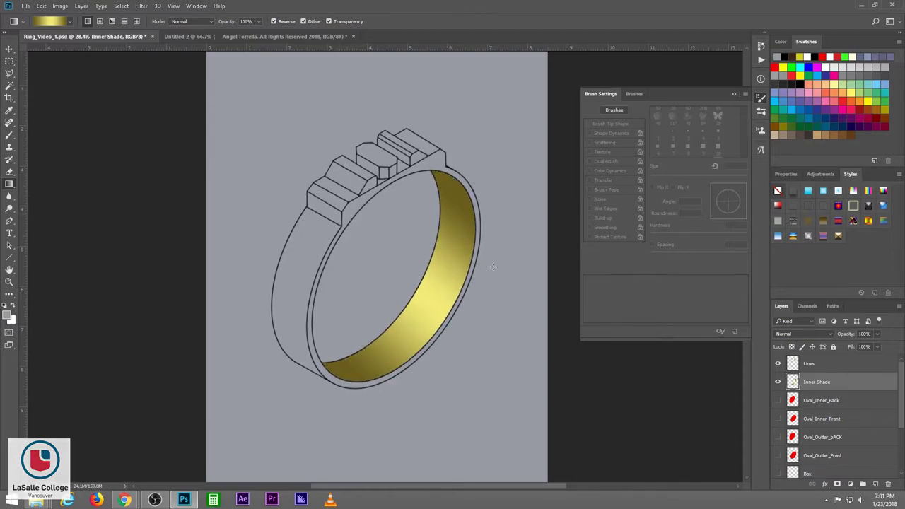
Add a new layer named Outter shade above Inner Shade
{"action": "left_click", "coordinate": [875, 484]}
{"action": "double_click", "coordinate": [811, 381]}
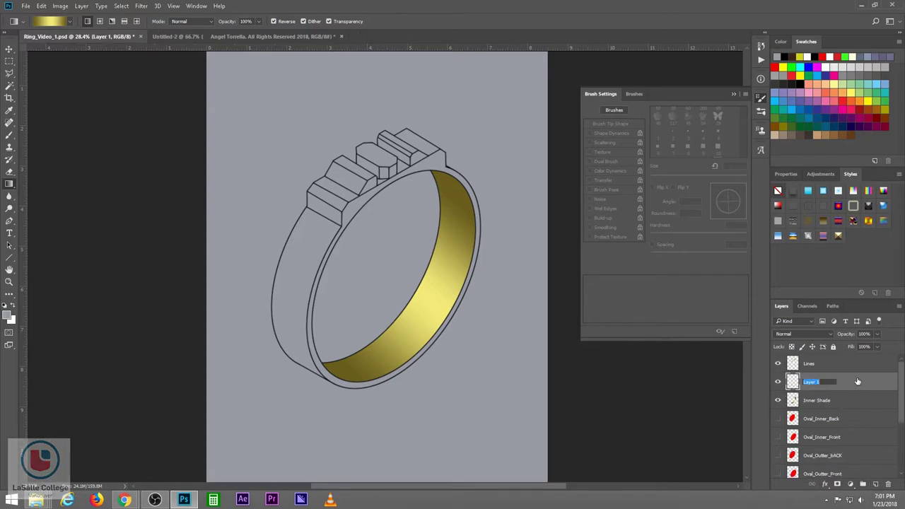
{"action": "type", "text": "Outter shade"}
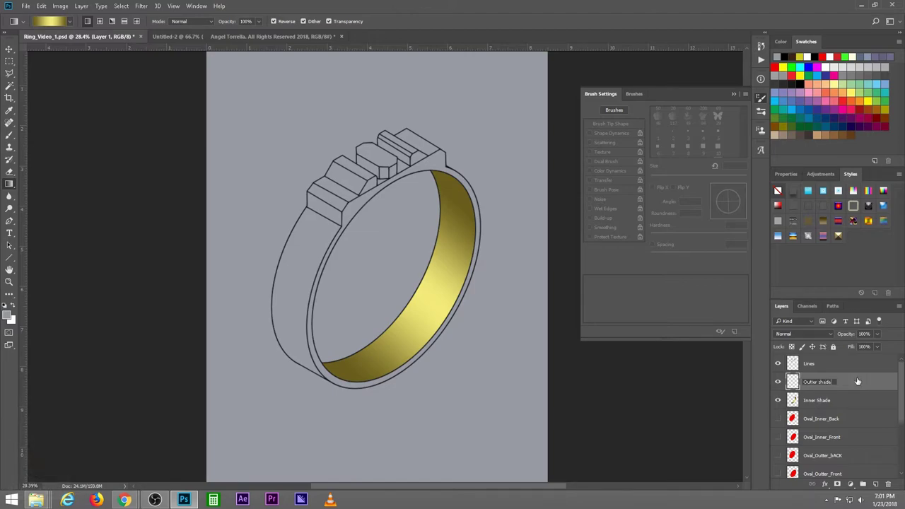
{"action": "key", "text": "Return"}
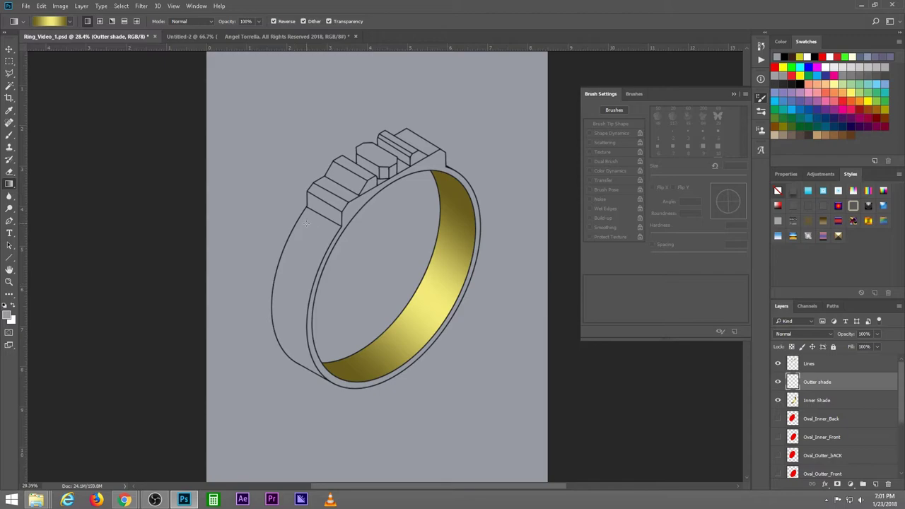
Pick a yellow gradient preset and Magic Wand the ring's left outer band from Lines
{"action": "left_click", "coordinate": [69, 22]}
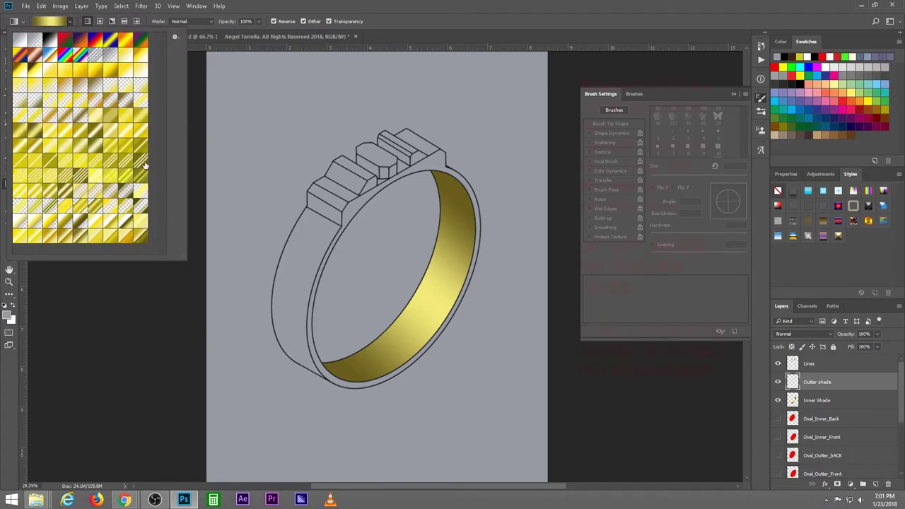
{"action": "left_click", "coordinate": [127, 179]}
{"action": "left_click", "coordinate": [67, 299]}
{"action": "left_click", "coordinate": [10, 86]}
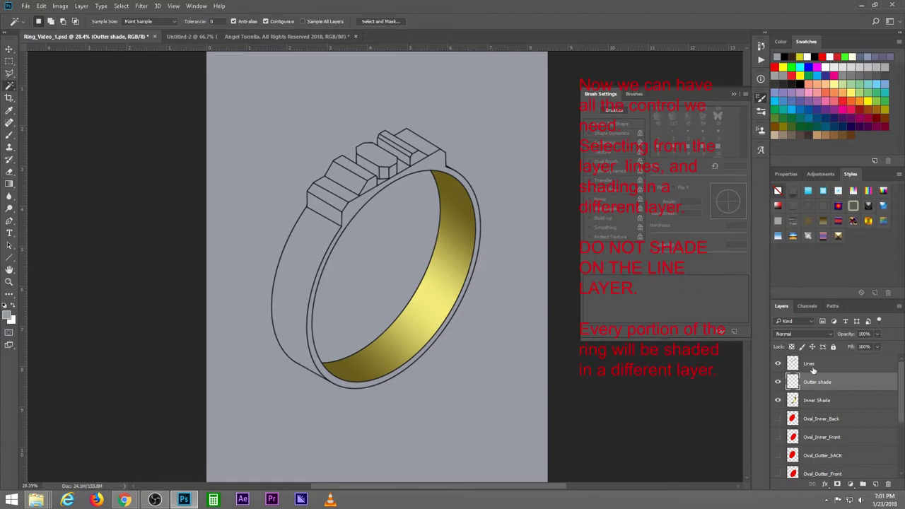
{"action": "left_click", "coordinate": [808, 365]}
{"action": "left_click", "coordinate": [308, 243]}
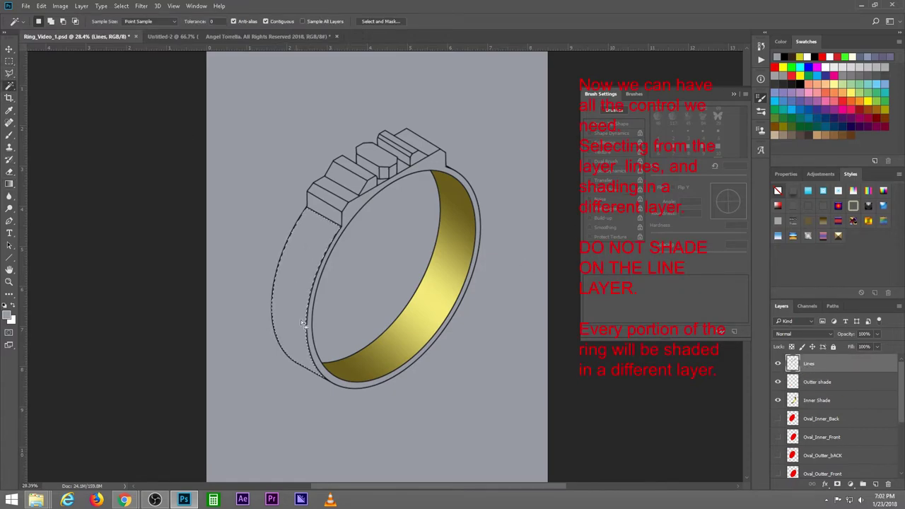
{"action": "left_click", "coordinate": [817, 382]}
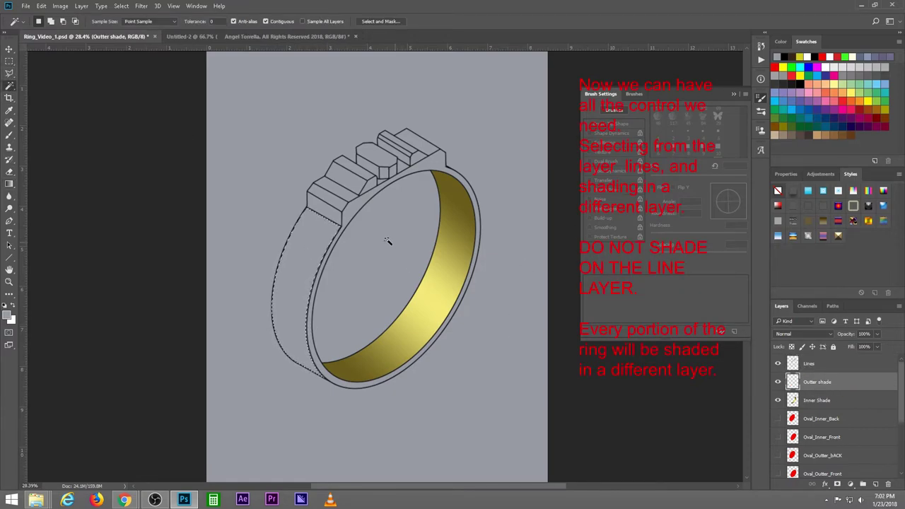
Try yellow and gold gradient fills on the outer band, undoing each
{"action": "left_click", "coordinate": [9, 183]}
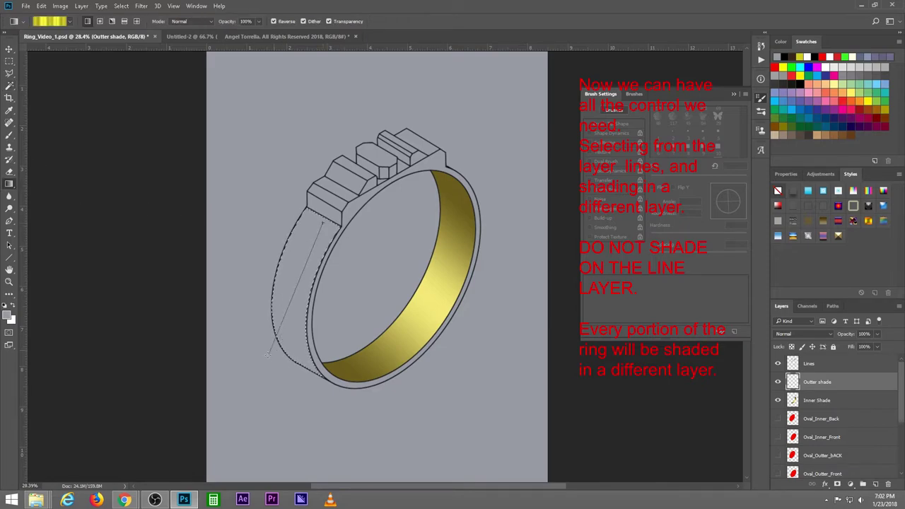
{"action": "left_click_drag", "start_coordinate": [319, 225], "coordinate": [268, 356]}
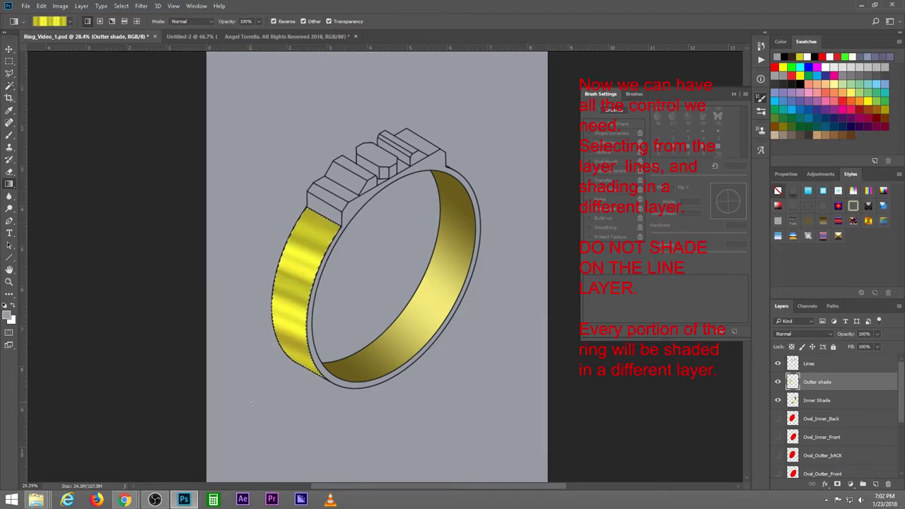
{"action": "key", "text": "ctrl+z"}
{"action": "left_click", "coordinate": [69, 21]}
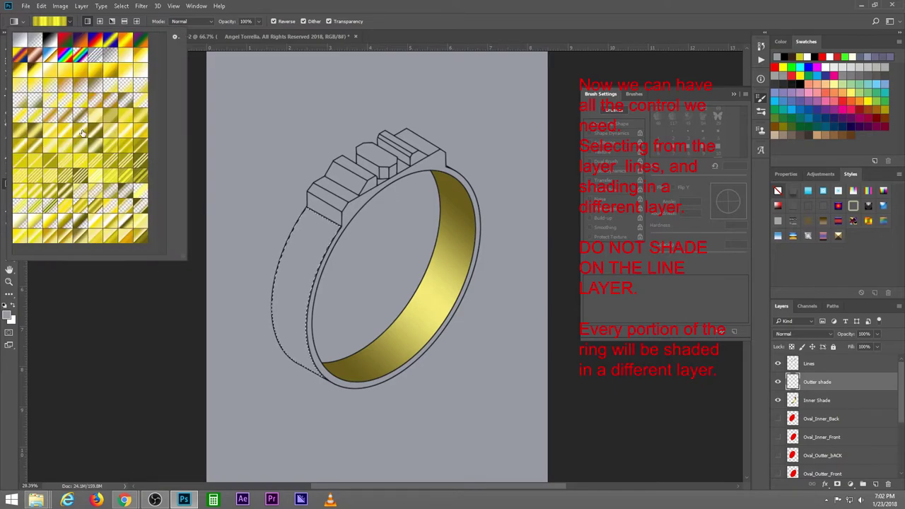
{"action": "left_click", "coordinate": [66, 152]}
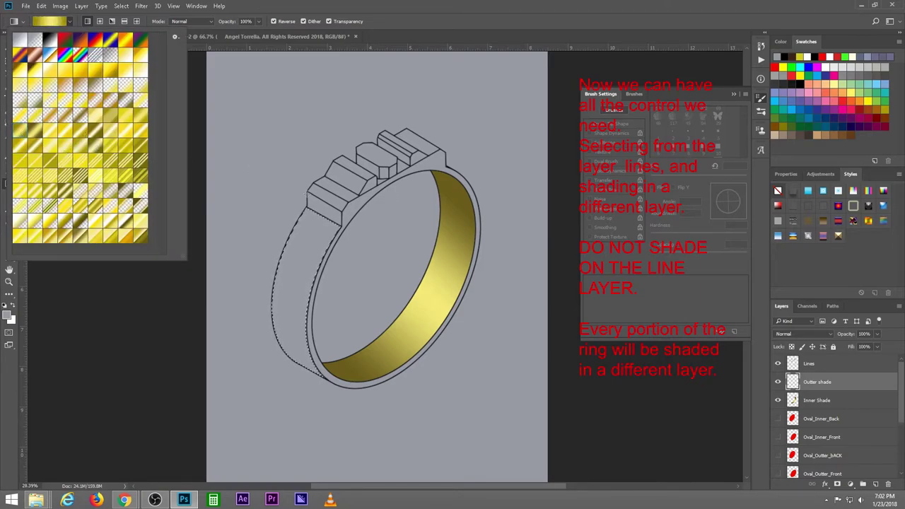
{"action": "left_click_drag", "start_coordinate": [323, 219], "coordinate": [314, 268]}
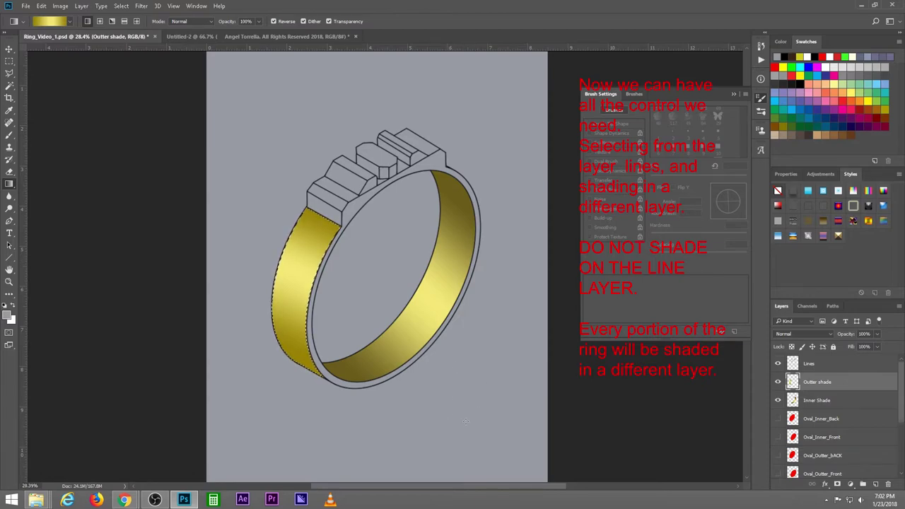
{"action": "key", "text": "ctrl+z"}
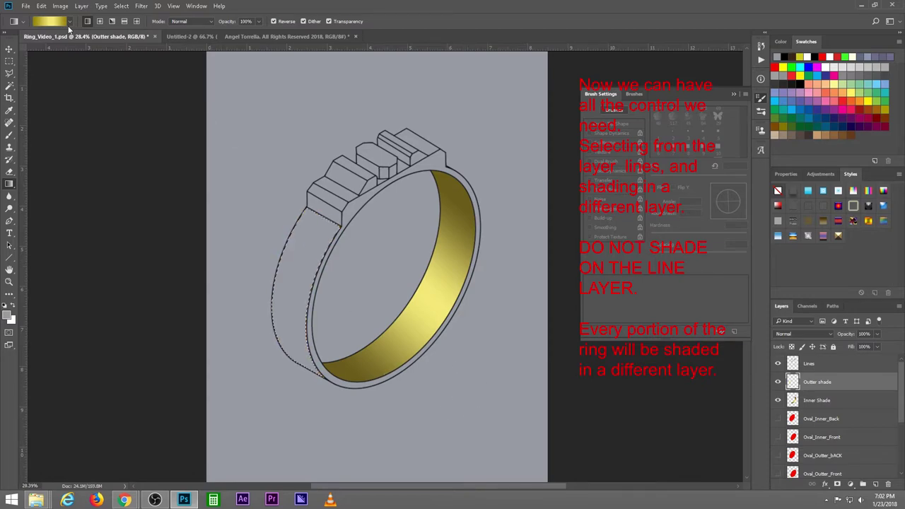
Fill the outer band with a reflective gold gradient and deselect
{"action": "left_click", "coordinate": [69, 21]}
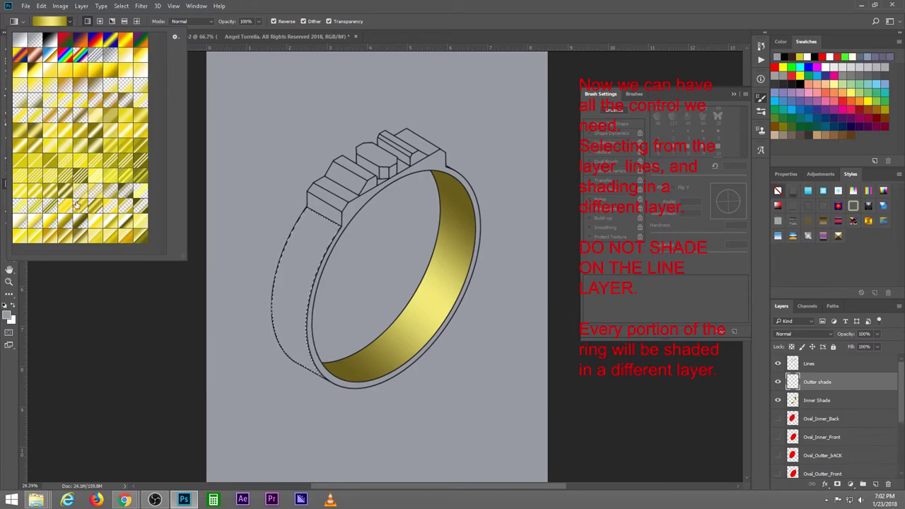
{"action": "left_click", "coordinate": [38, 152]}
{"action": "left_click", "coordinate": [314, 228]}
{"action": "left_click_drag", "start_coordinate": [311, 233], "coordinate": [237, 345]}
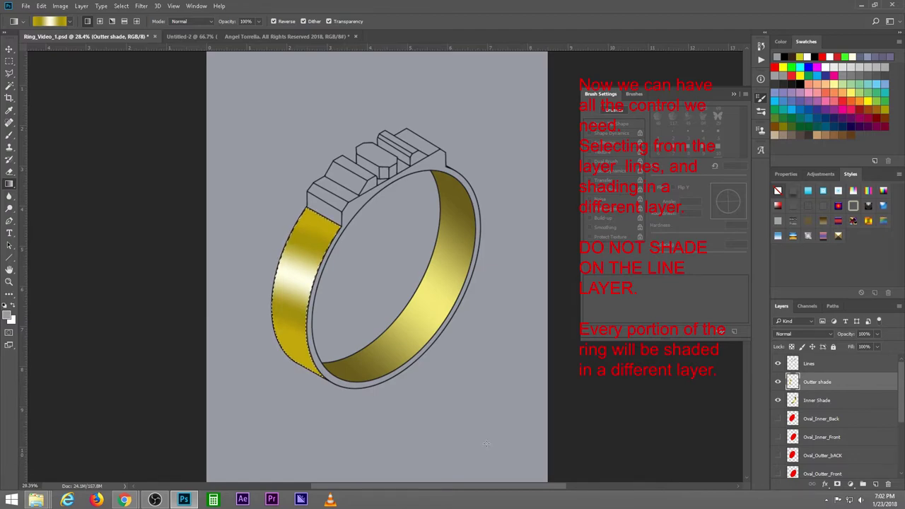
{"action": "key", "text": "ctrl+d"}
Toggle the Lines layer to check the shading, then add a new empty layer
{"action": "left_click", "coordinate": [777, 364]}
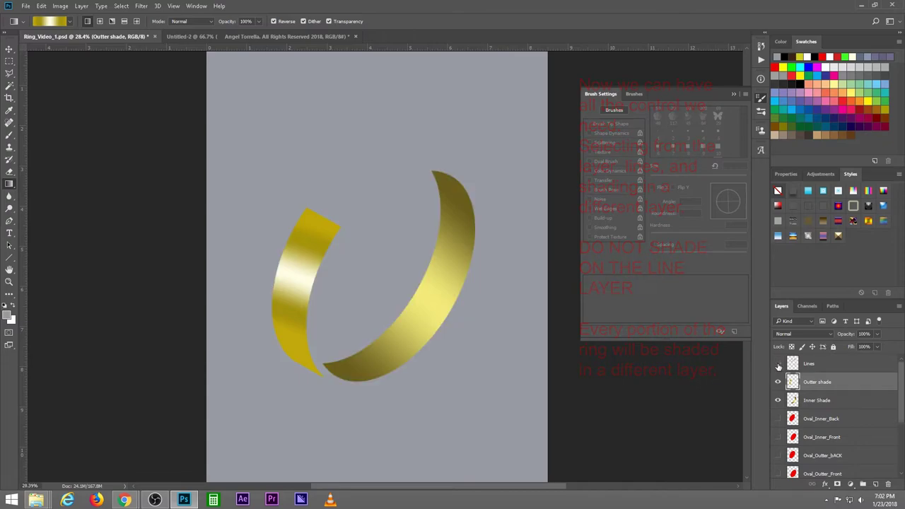
{"action": "left_click", "coordinate": [778, 363]}
{"action": "left_click", "coordinate": [777, 363]}
{"action": "left_click", "coordinate": [777, 363]}
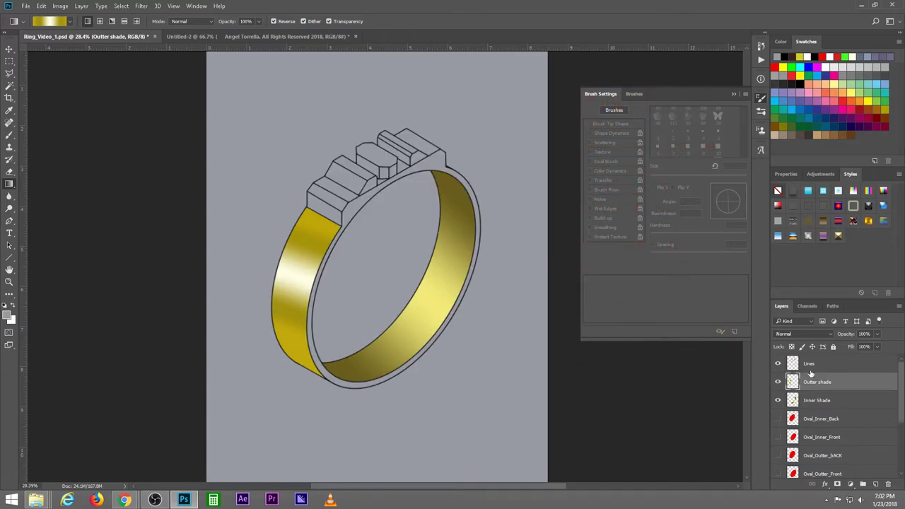
{"action": "left_click", "coordinate": [863, 484]}
Name the new layer 'Front shade' and Magic Wand-select the ring's front rim on Lines
{"action": "double_click", "coordinate": [811, 382]}
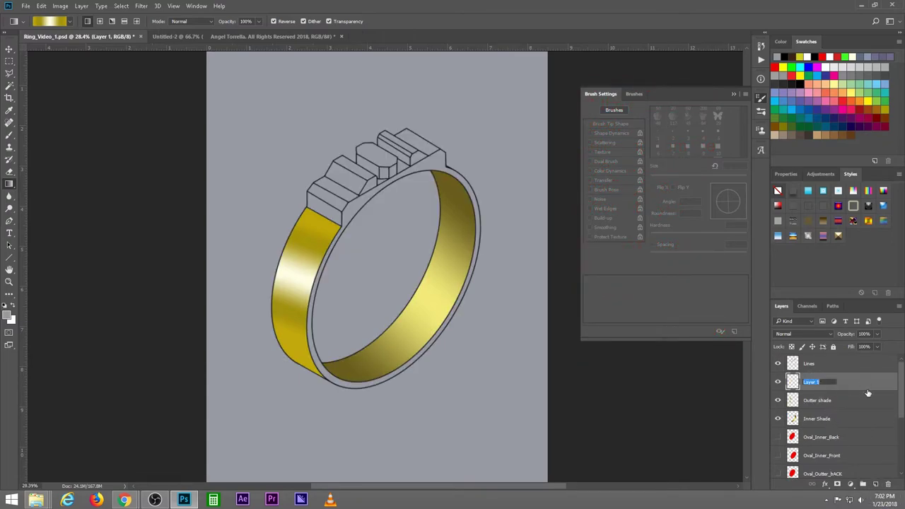
{"action": "type", "text": "Front sha"}
{"action": "type", "text": "de"}
{"action": "key", "text": "Return"}
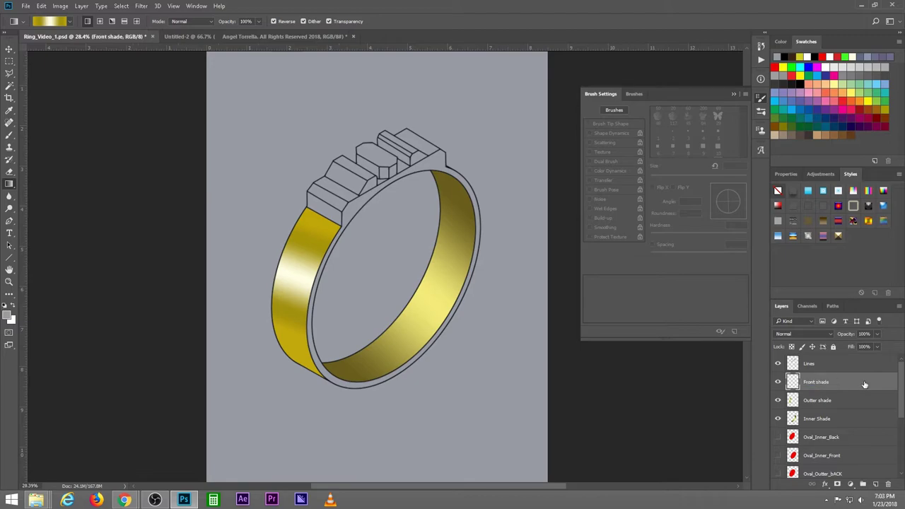
{"action": "left_click", "coordinate": [810, 364]}
{"action": "left_click", "coordinate": [10, 85]}
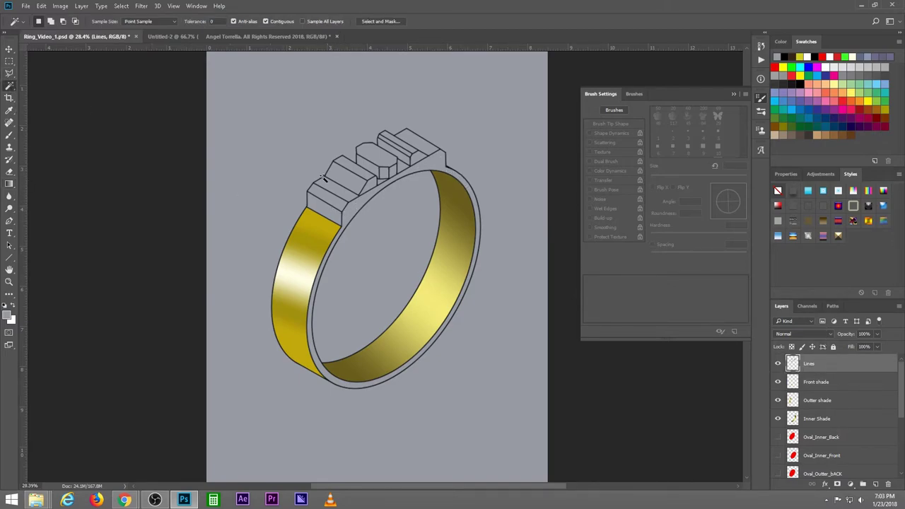
{"action": "left_click", "coordinate": [360, 202]}
On Front shade, set up a reversed yellow-orange gradient
{"action": "left_click", "coordinate": [870, 381]}
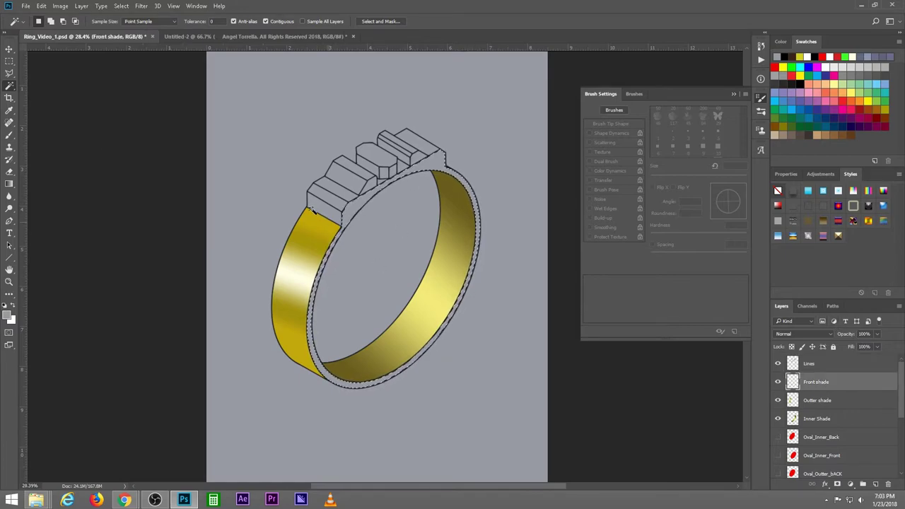
{"action": "left_click", "coordinate": [9, 183]}
{"action": "left_click", "coordinate": [70, 21]}
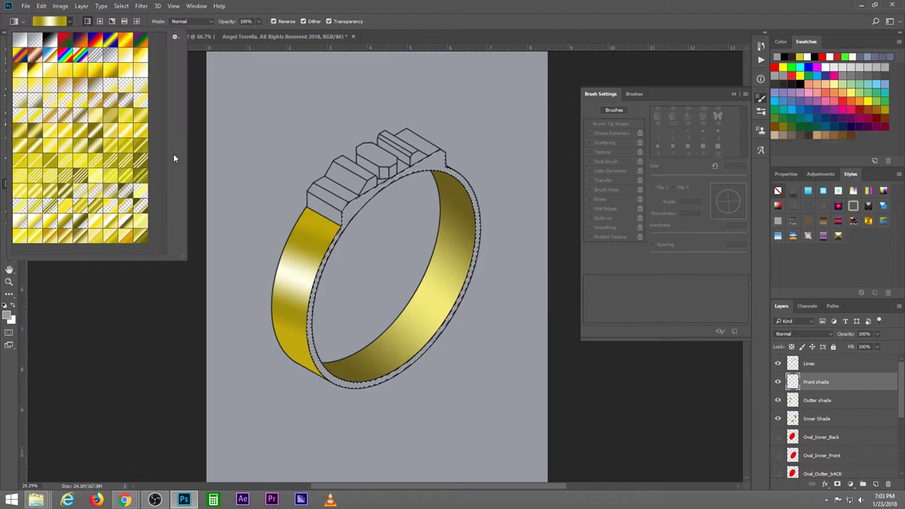
{"action": "left_click", "coordinate": [139, 236]}
{"action": "left_click", "coordinate": [287, 256]}
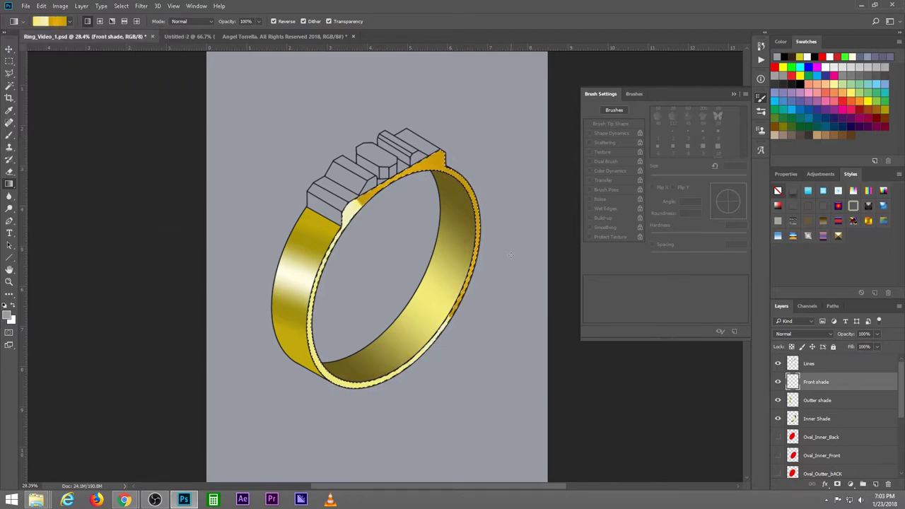
{"action": "left_click", "coordinate": [273, 21]}
{"action": "double_click", "coordinate": [272, 22]}
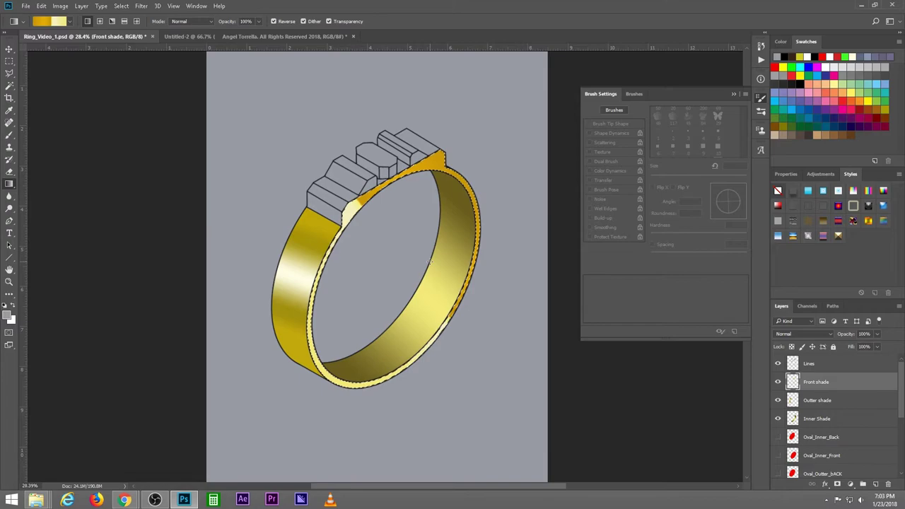
Fill the front rim with a striped gold gradient, then deselect
{"action": "left_click", "coordinate": [71, 23]}
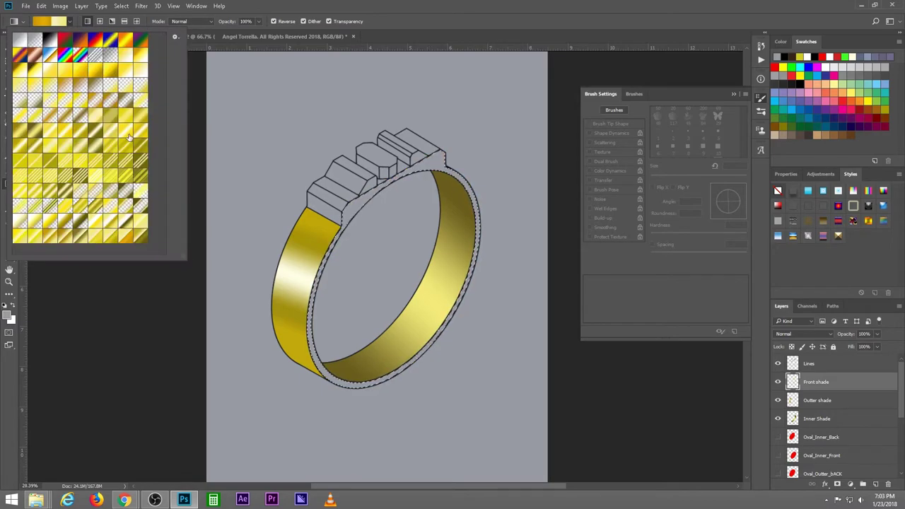
{"action": "left_click", "coordinate": [144, 164]}
{"action": "left_click_drag", "start_coordinate": [449, 180], "coordinate": [417, 191]}
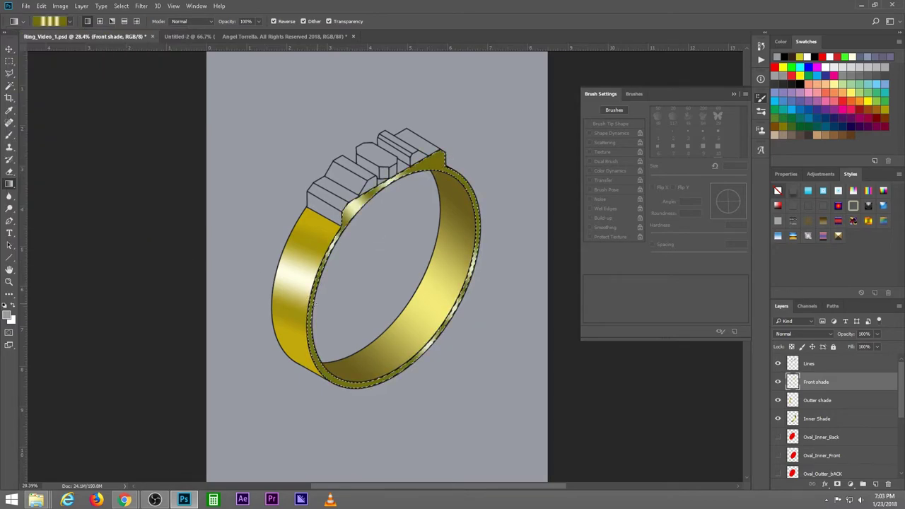
{"action": "left_click", "coordinate": [71, 21]}
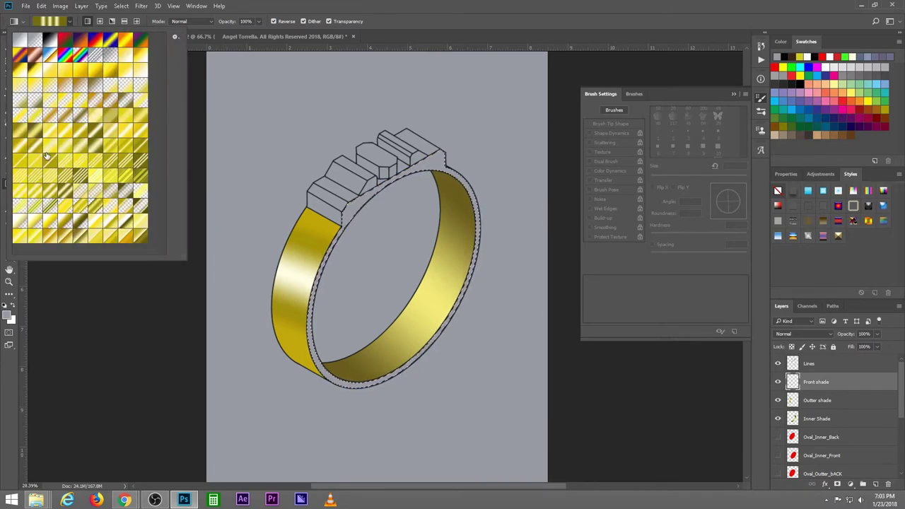
{"action": "left_click", "coordinate": [68, 240]}
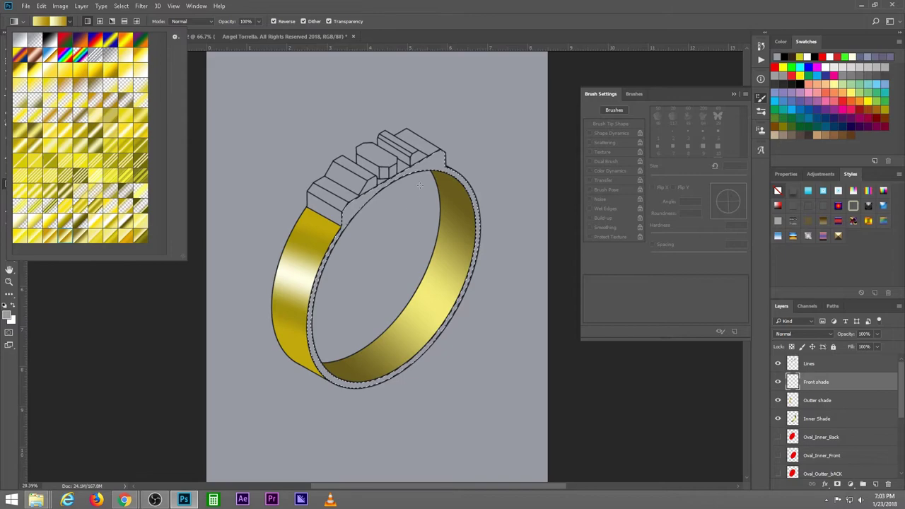
{"action": "key", "text": "Return"}
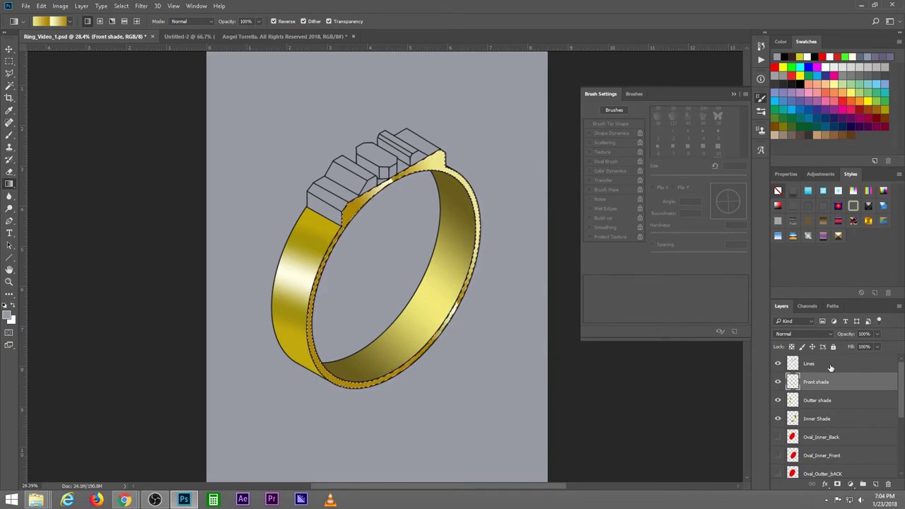
{"action": "key", "text": "ctrl+d"}
Add a new layer named 'Top 1' above Front shade
{"action": "left_click", "coordinate": [875, 488]}
{"action": "double_click", "coordinate": [827, 382]}
{"action": "type", "text": "Top l"}
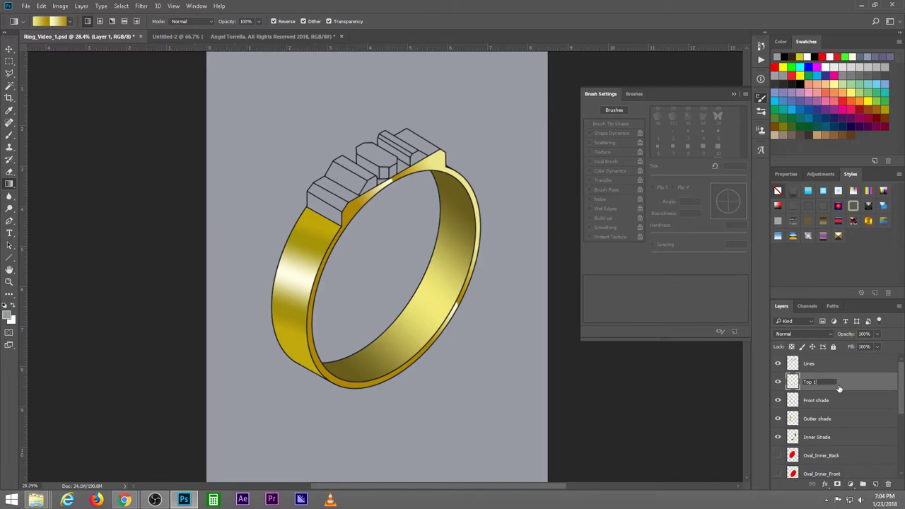
{"action": "key", "text": "Return"}
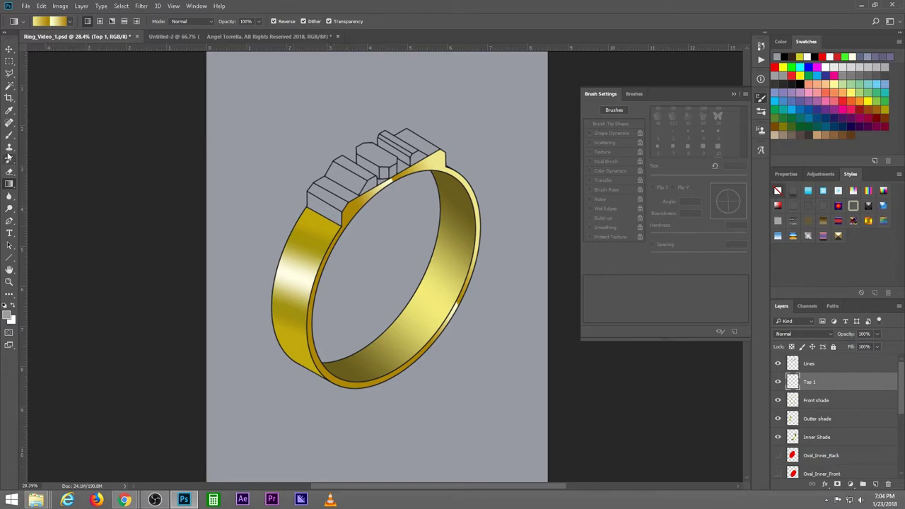
Magic Wand-select the left box's top faces on the Lines layer
{"action": "left_click", "coordinate": [9, 86]}
{"action": "key", "text": "alt+bracketright"}
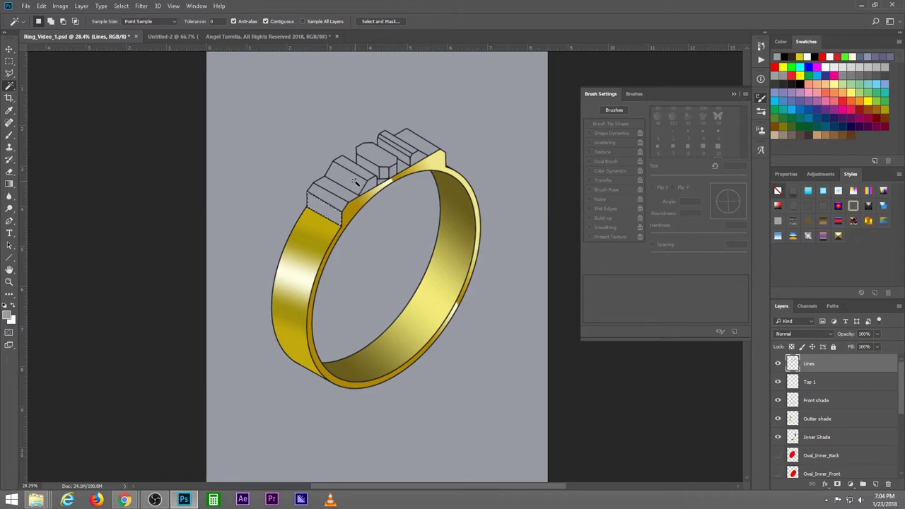
{"action": "key", "text": "alt+comma"}
{"action": "left_click", "coordinate": [540, 245]}
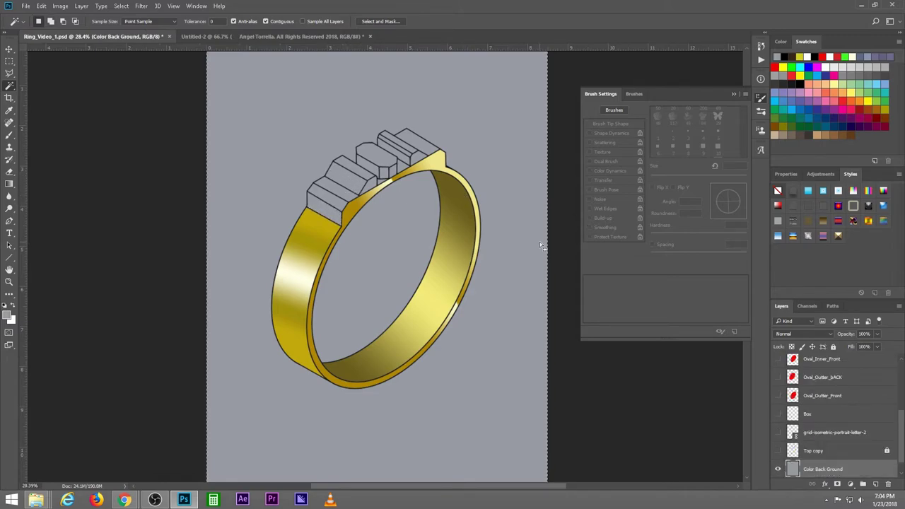
{"action": "key", "text": "alt+period"}
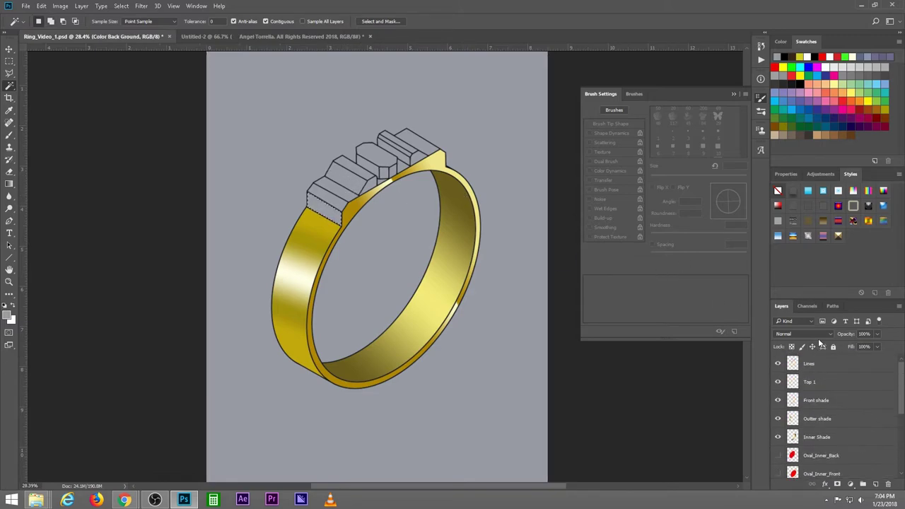
{"action": "left_click", "coordinate": [338, 179], "text": "shift"}
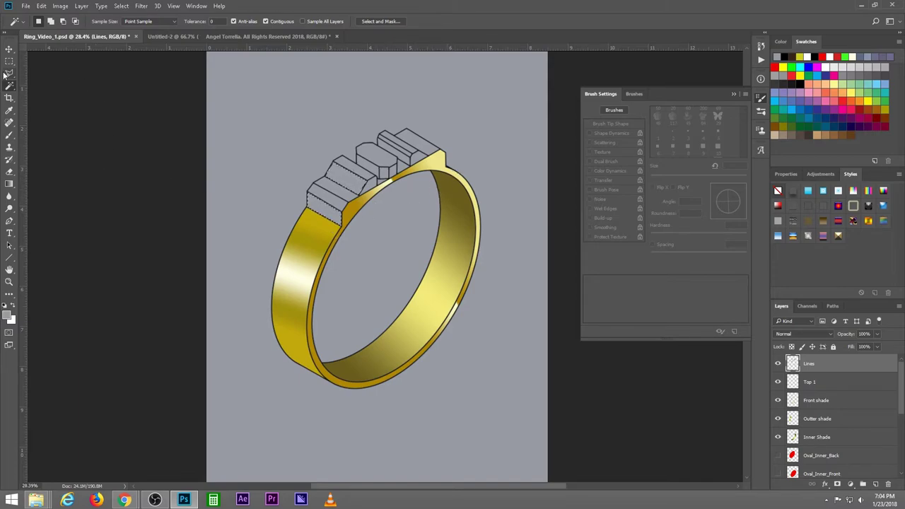
Fill the selected box tops on Top 1 with a yellow gold gradient
{"action": "left_click", "coordinate": [10, 183]}
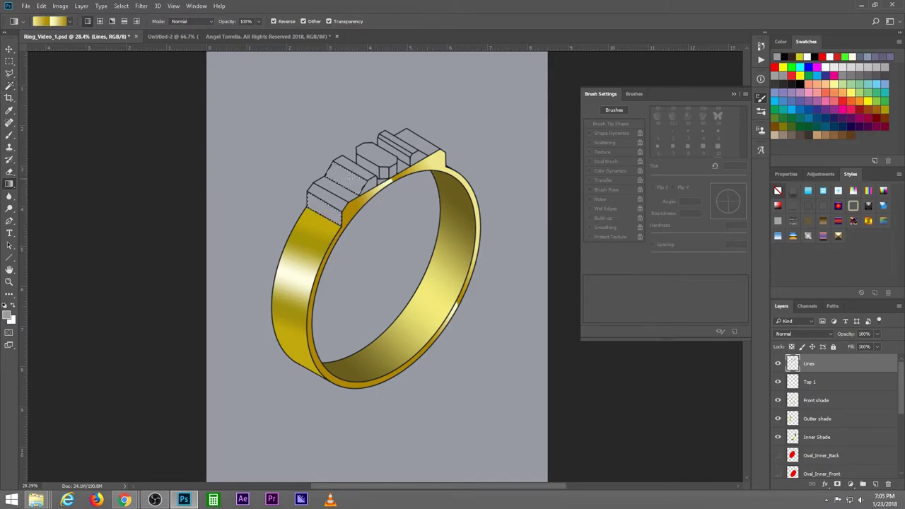
{"action": "left_click", "coordinate": [810, 384]}
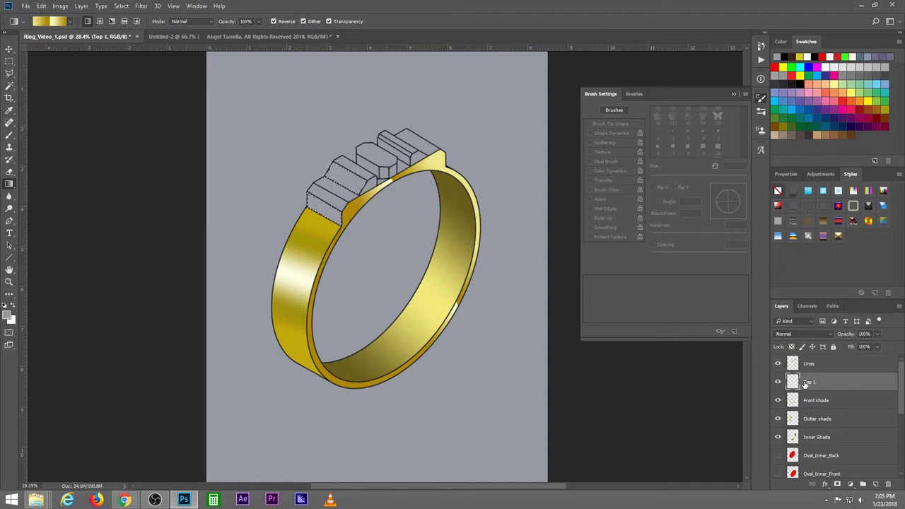
{"action": "left_click", "coordinate": [68, 21]}
{"action": "left_click", "coordinate": [115, 75]}
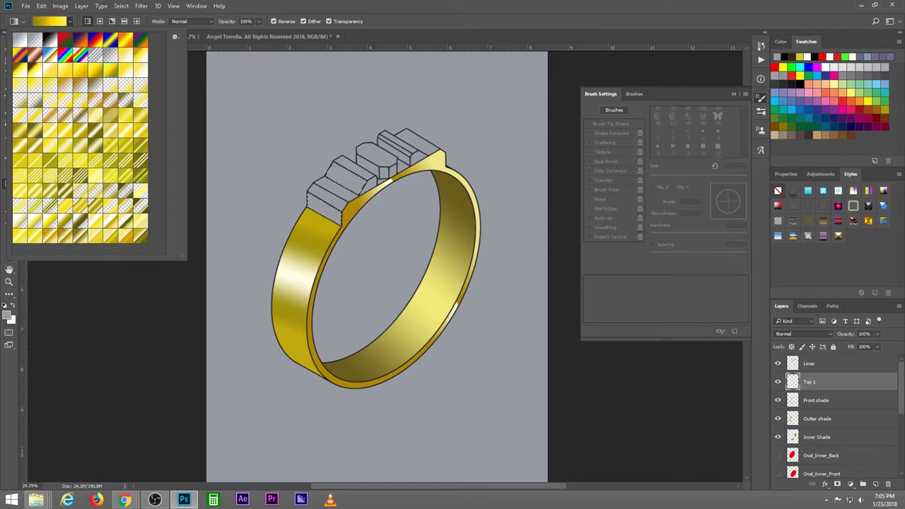
{"action": "left_click_drag", "start_coordinate": [346, 171], "coordinate": [220, 275]}
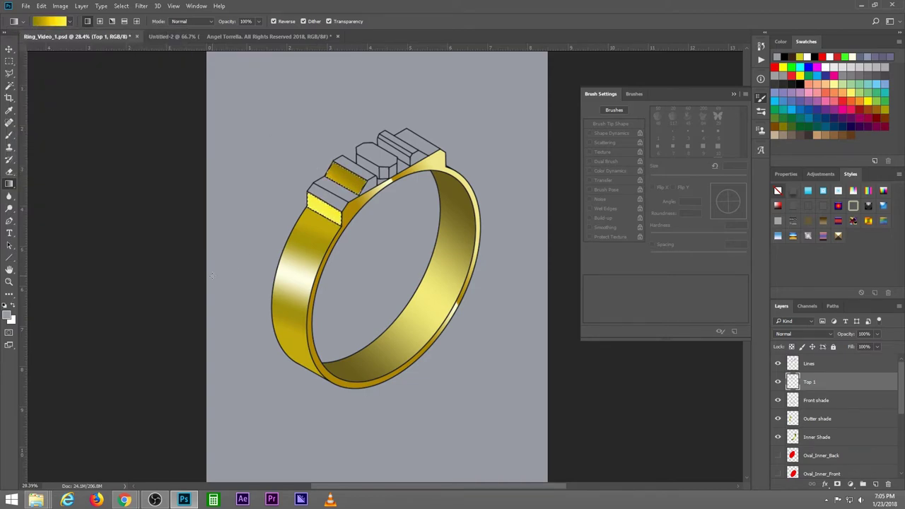
Deselect and add a new layer named 'Top 2' above Top 1
{"action": "key", "text": "ctrl+d"}
{"action": "left_click", "coordinate": [875, 485]}
{"action": "double_click", "coordinate": [812, 383]}
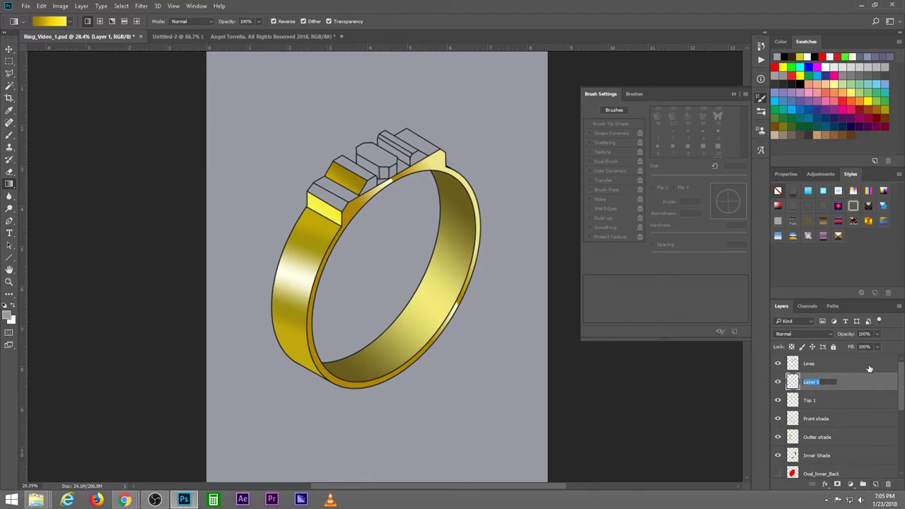
{"action": "type", "text": "Top 2"}
{"action": "key", "text": "Return"}
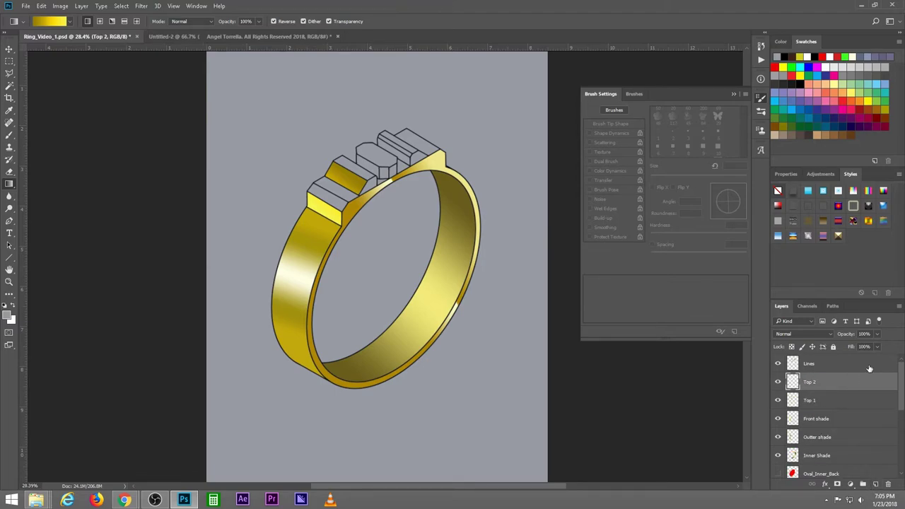
Select the upper box faces on Lines and choose a yellow gradient for Top 2
{"action": "left_click", "coordinate": [10, 84]}
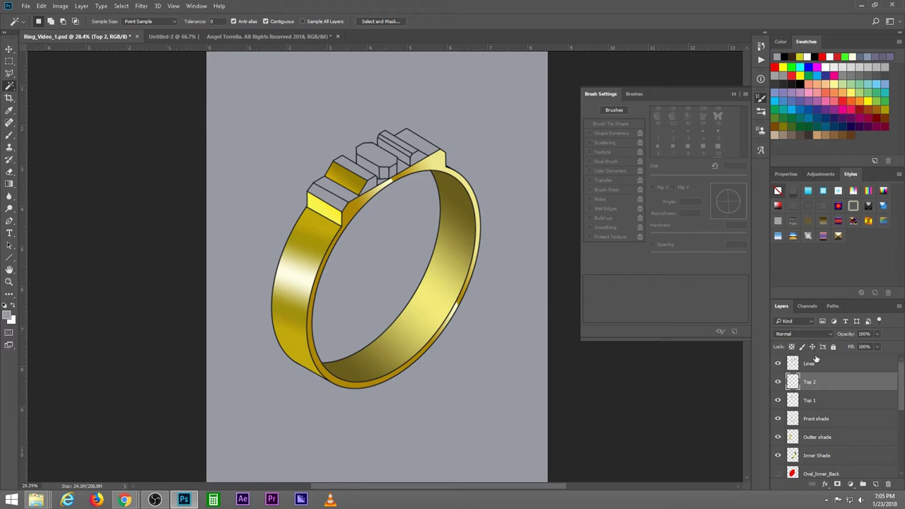
{"action": "left_click", "coordinate": [813, 362]}
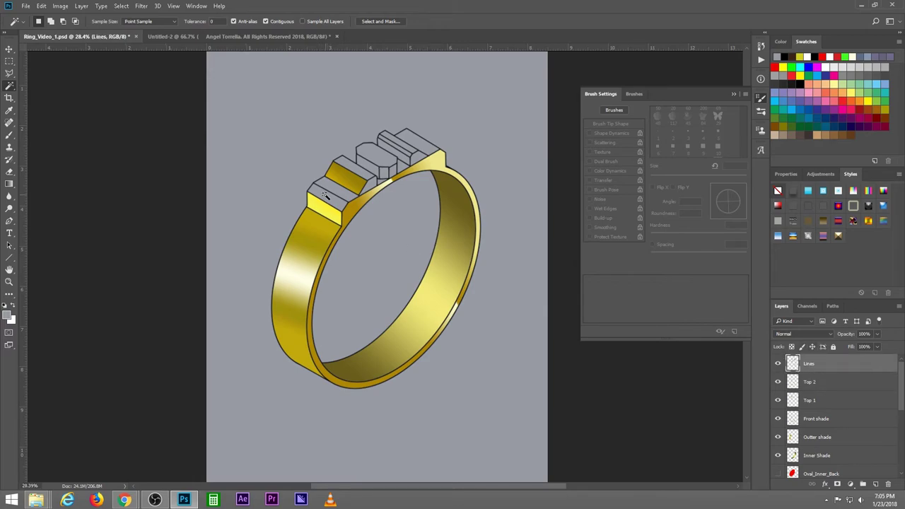
{"action": "left_click", "coordinate": [397, 146], "text": "shift"}
{"action": "left_click", "coordinate": [9, 184]}
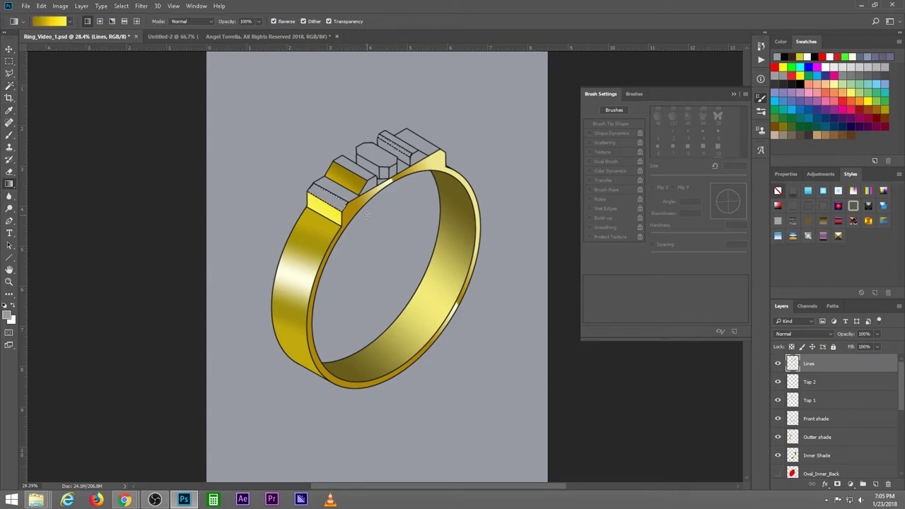
{"action": "left_click", "coordinate": [796, 381]}
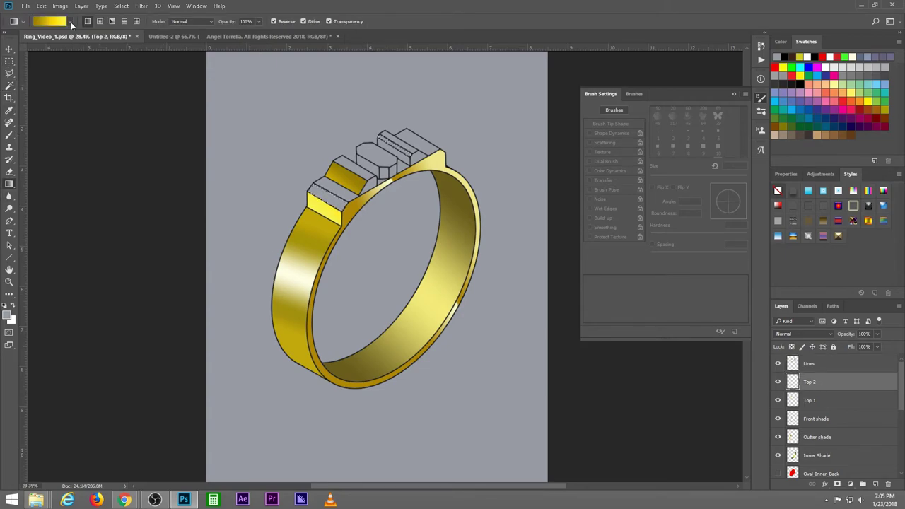
{"action": "left_click", "coordinate": [69, 21]}
{"action": "left_click", "coordinate": [130, 130]}
{"action": "key", "text": "Return"}
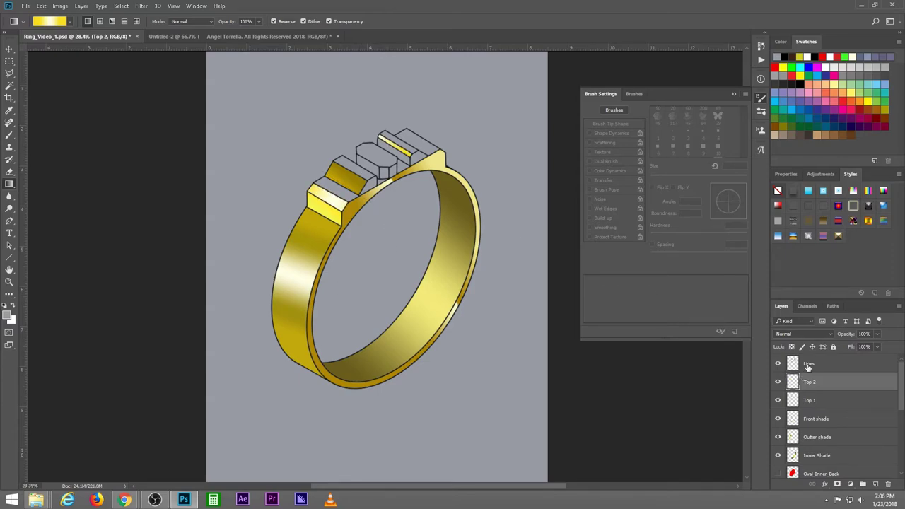
Return to Lines with the Magic Wand to add further faces to the selection
{"action": "left_click", "coordinate": [809, 363]}
{"action": "left_click", "coordinate": [9, 84]}
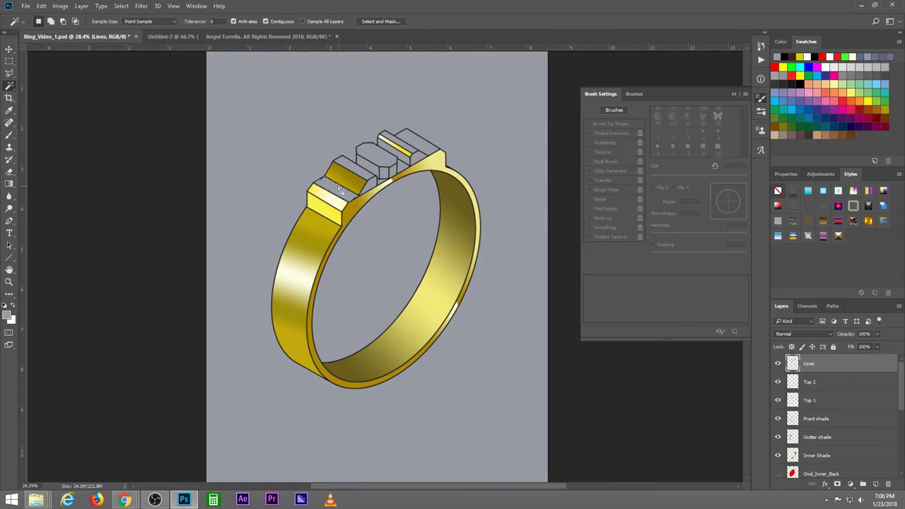
{"action": "key", "text": "shift"}
Add a new layer named 'Top 3' above Top 2
{"action": "left_click", "coordinate": [823, 391]}
{"action": "left_click", "coordinate": [875, 484]}
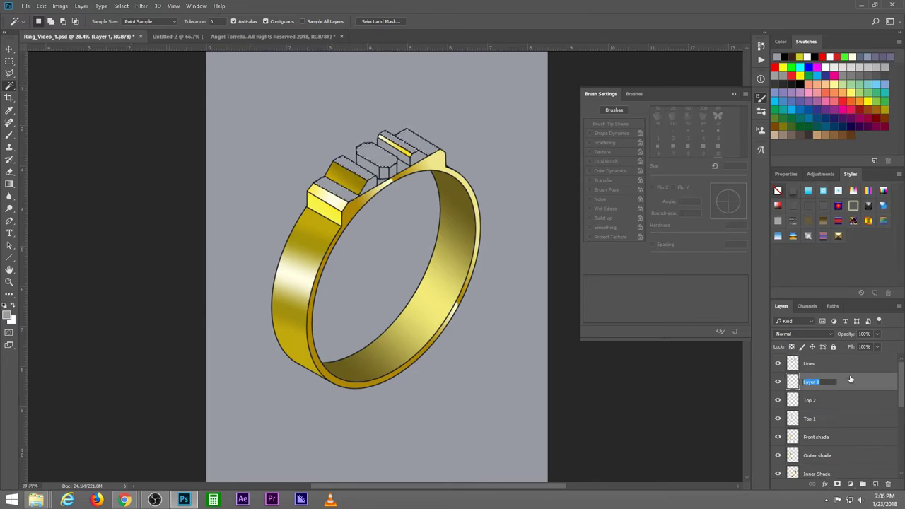
{"action": "type", "text": "Top 3"}
{"action": "key", "text": "Return"}
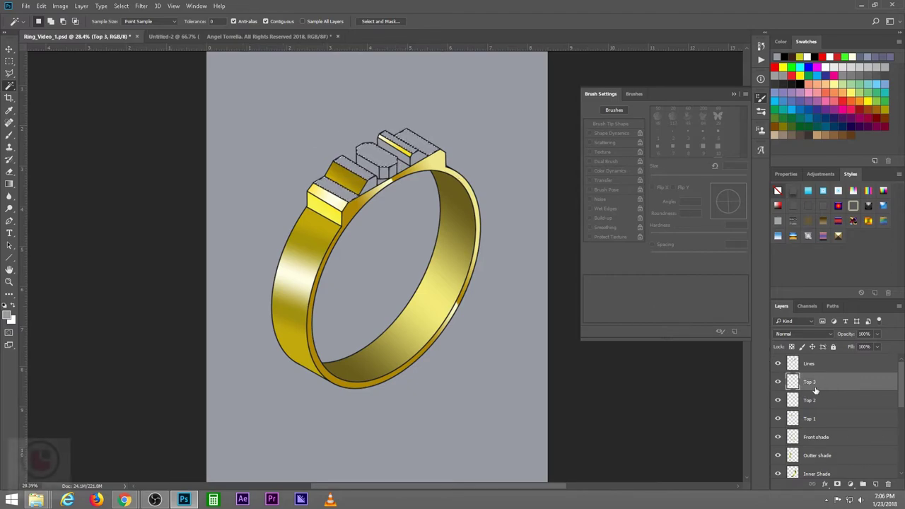
Choose yellow gradient presets for filling the selected middle and right box faces
{"action": "left_click", "coordinate": [8, 183]}
{"action": "left_click", "coordinate": [70, 21]}
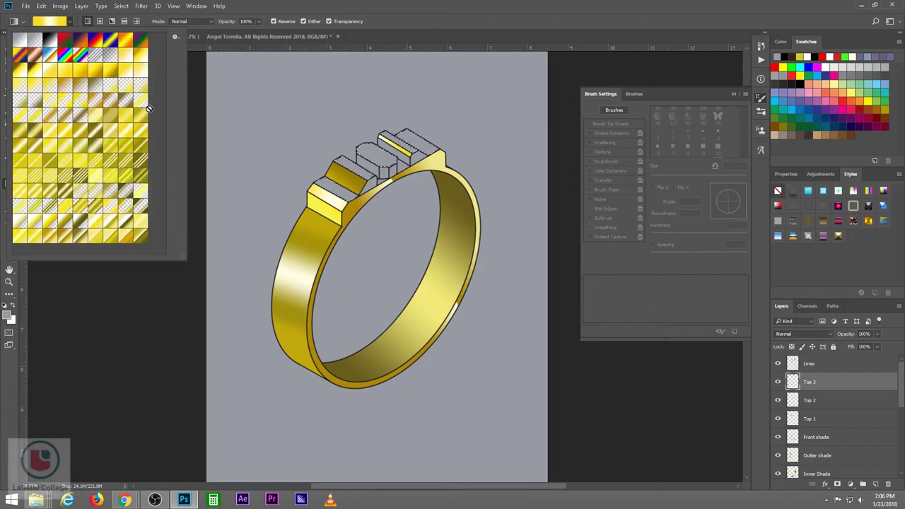
{"action": "double_click", "coordinate": [106, 149]}
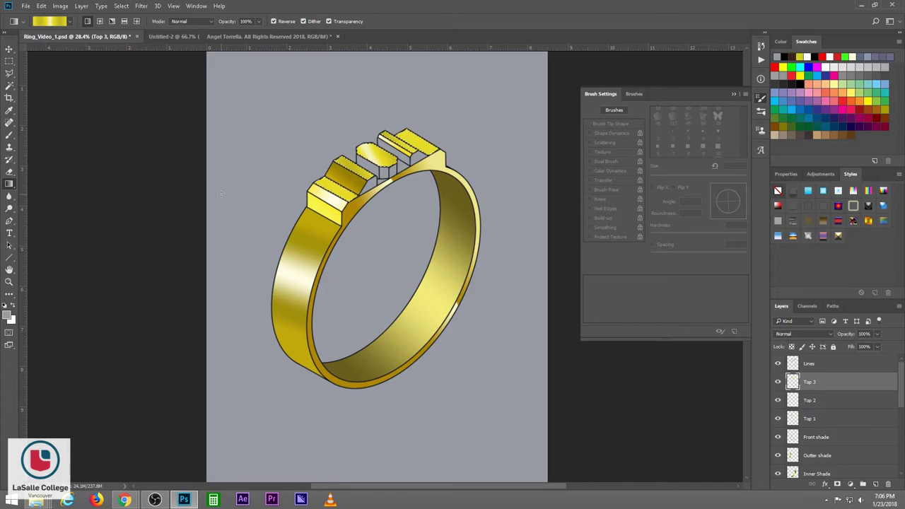
{"action": "left_click", "coordinate": [69, 22]}
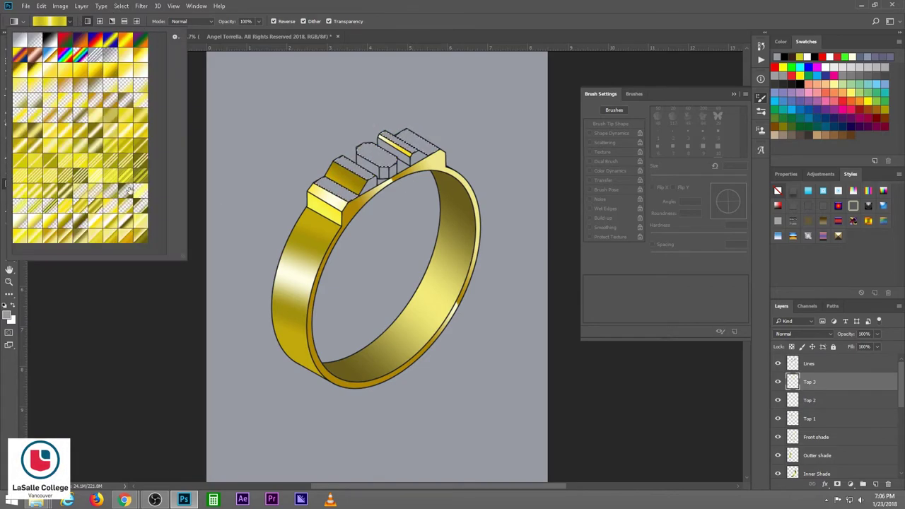
{"action": "left_click", "coordinate": [104, 73]}
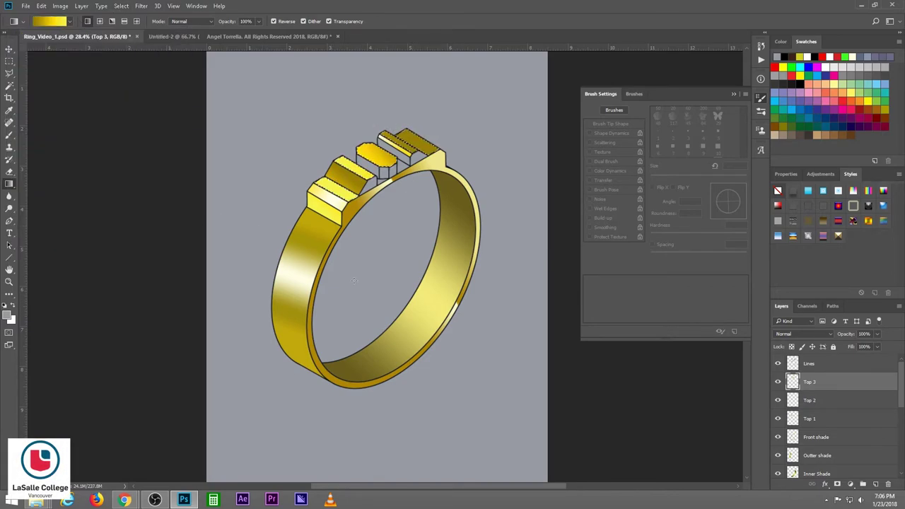
Deselect and add a new layer named 'Top 4' above Top 3
{"action": "key", "text": "ctrl+d"}
{"action": "left_click", "coordinate": [875, 484]}
{"action": "double_click", "coordinate": [810, 382]}
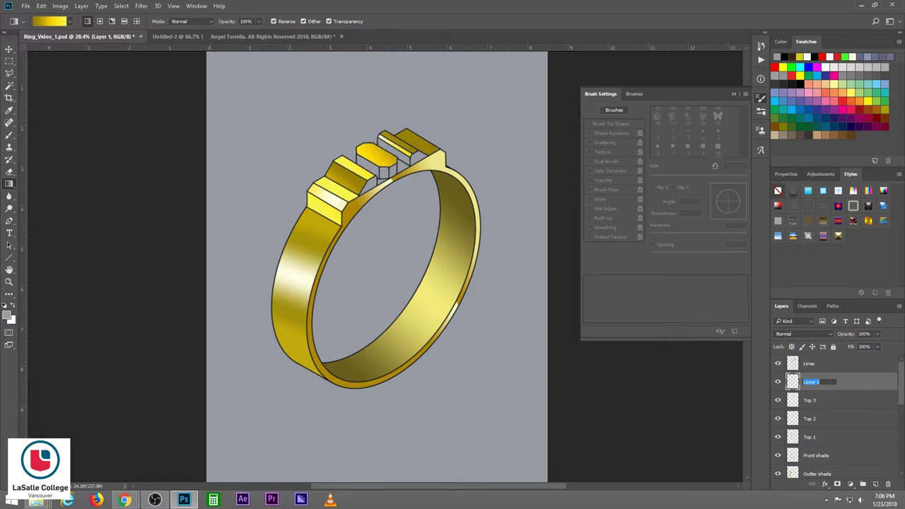
{"action": "type", "text": "Top"}
{"action": "type", "text": " 4"}
{"action": "key", "text": "Return"}
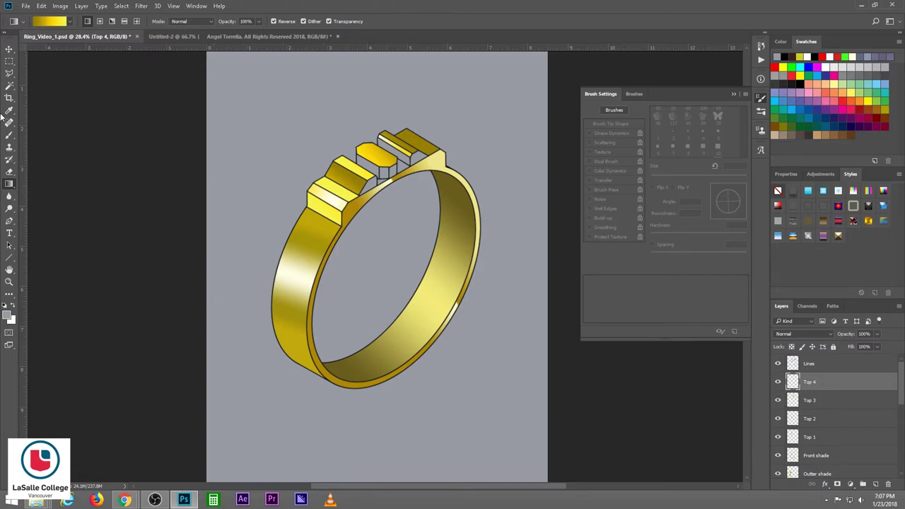
Magic Wand-select the small top box faces on Lines, then return to Top 4
{"action": "left_click", "coordinate": [9, 84]}
{"action": "left_click", "coordinate": [808, 363]}
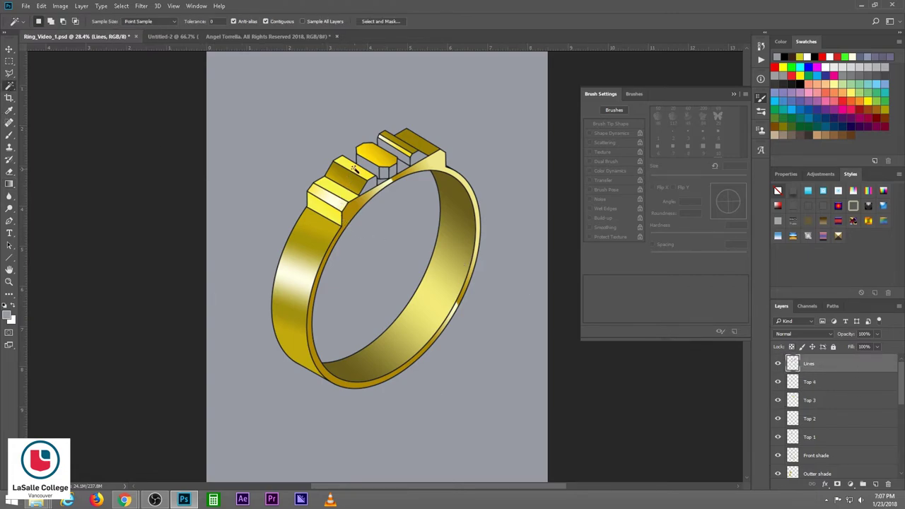
{"action": "left_click", "coordinate": [396, 154], "text": "shift"}
{"action": "left_click", "coordinate": [9, 183]}
{"action": "key", "text": "alt+bracketleft"}
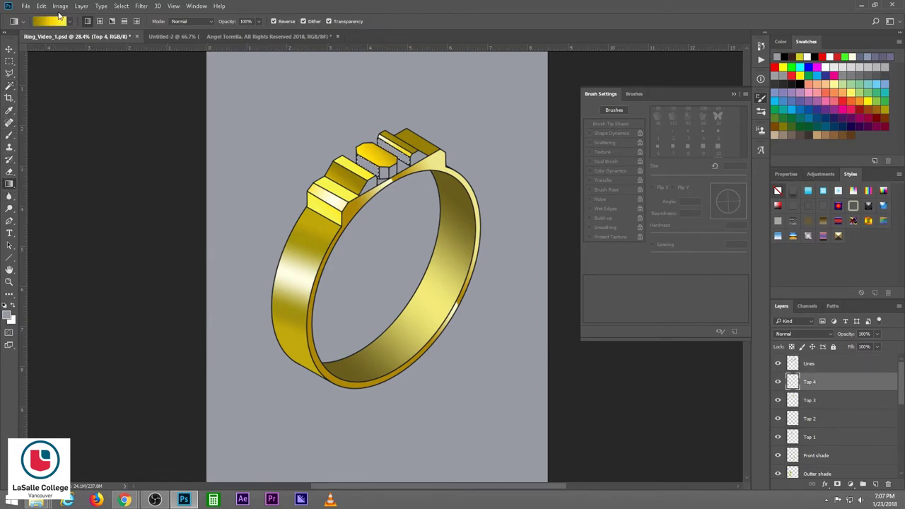
Try several yellow gradient presets, including a striped yellow one
{"action": "left_click", "coordinate": [69, 21]}
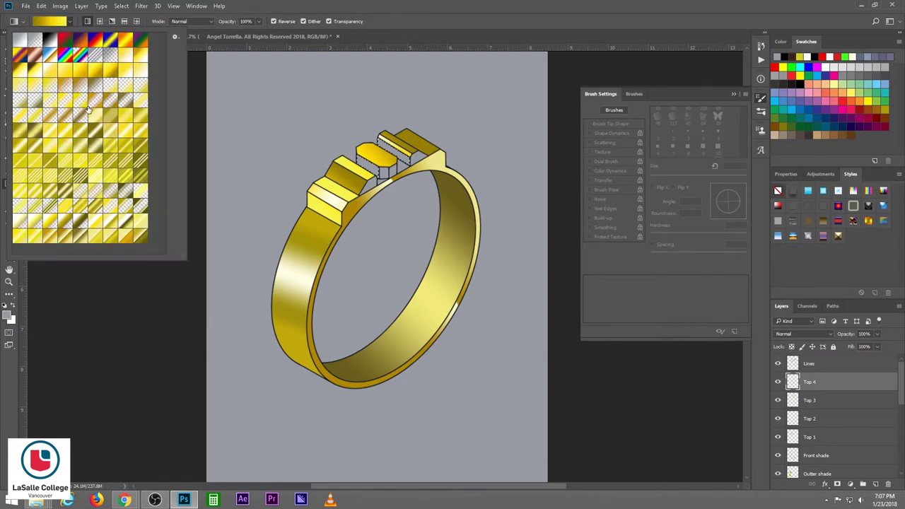
{"action": "left_click", "coordinate": [69, 193]}
{"action": "key", "text": "Return"}
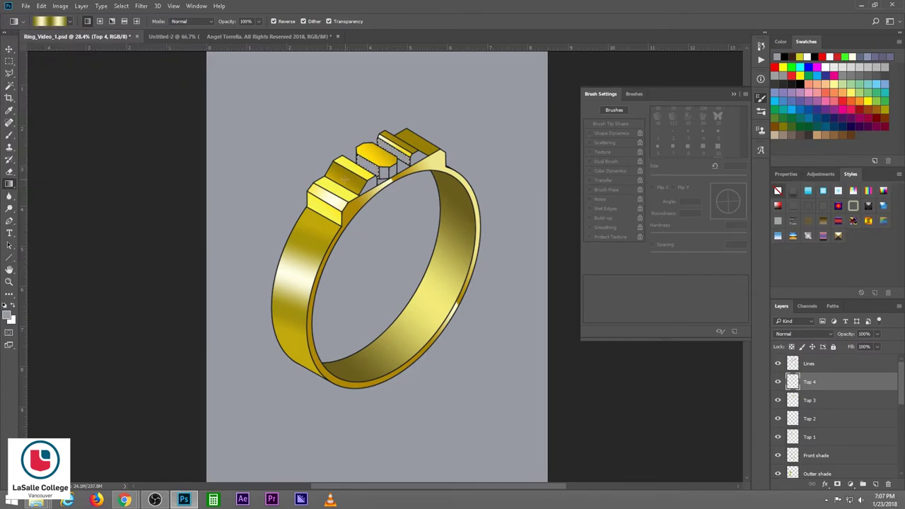
{"action": "left_click", "coordinate": [68, 22]}
{"action": "left_click", "coordinate": [143, 167]}
{"action": "key", "text": "Return"}
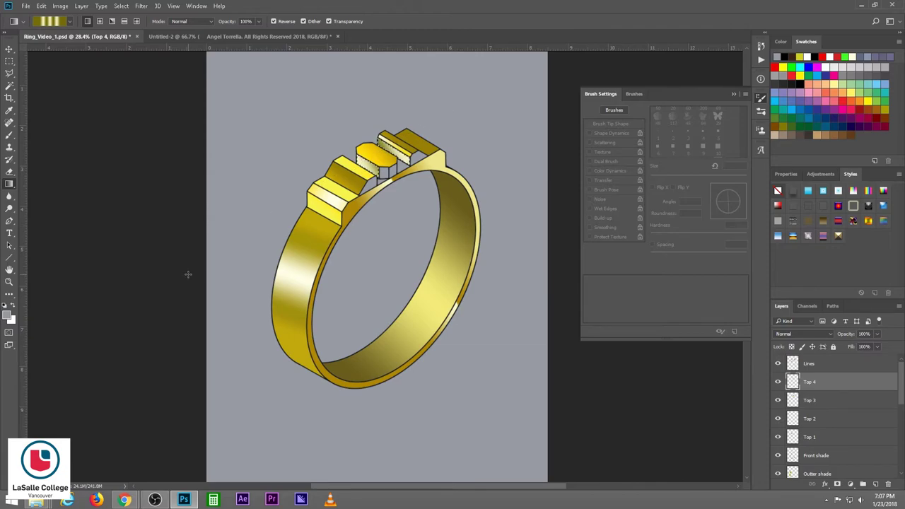
{"action": "left_click", "coordinate": [71, 22]}
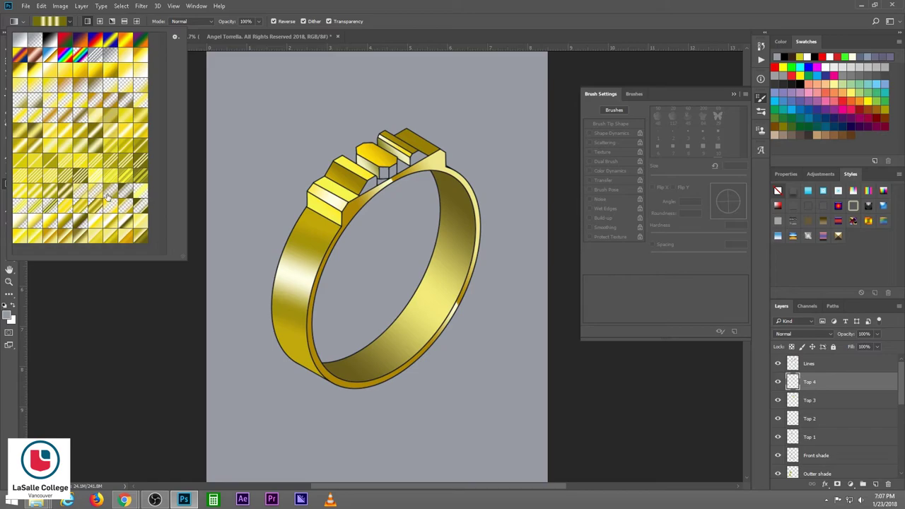
{"action": "left_click", "coordinate": [69, 154]}
Test yellow gradient drags, undo the full-canvas fills, and restore the selection
{"action": "left_click_drag", "start_coordinate": [393, 145], "coordinate": [491, 244]}
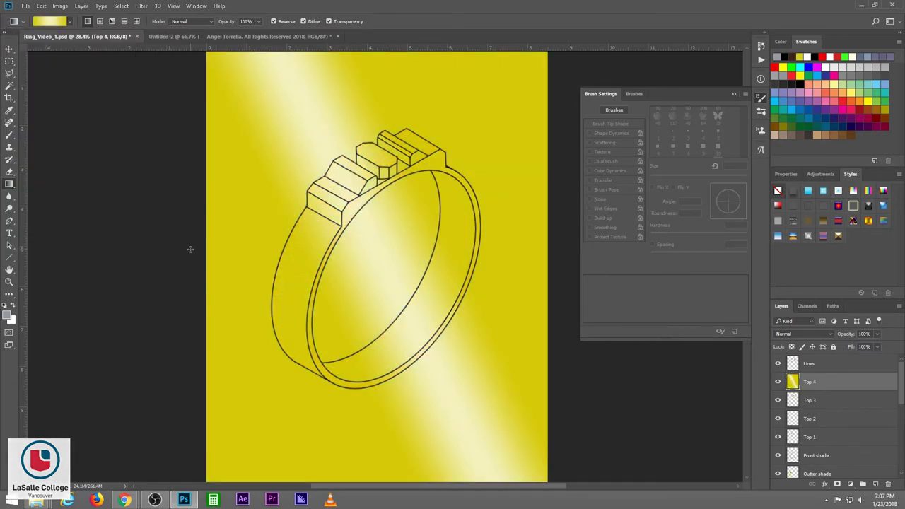
{"action": "key", "text": "ctrl+z"}
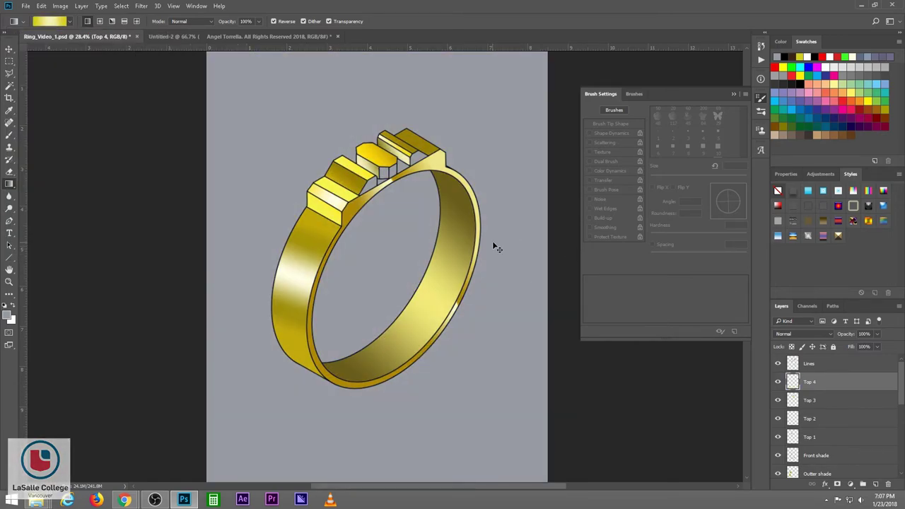
{"action": "left_click_drag", "start_coordinate": [492, 244], "coordinate": [441, 220]}
{"action": "key", "text": "ctrl+z"}
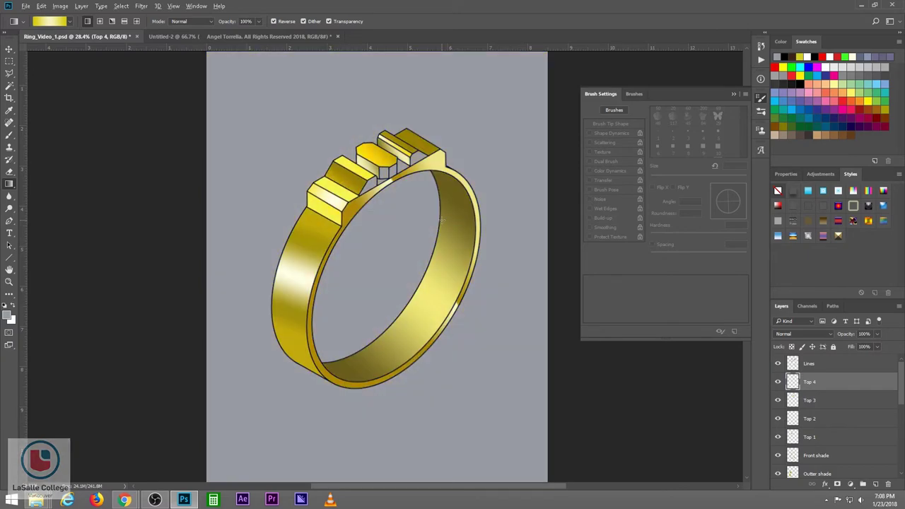
{"action": "key", "text": "ctrl+shift+d"}
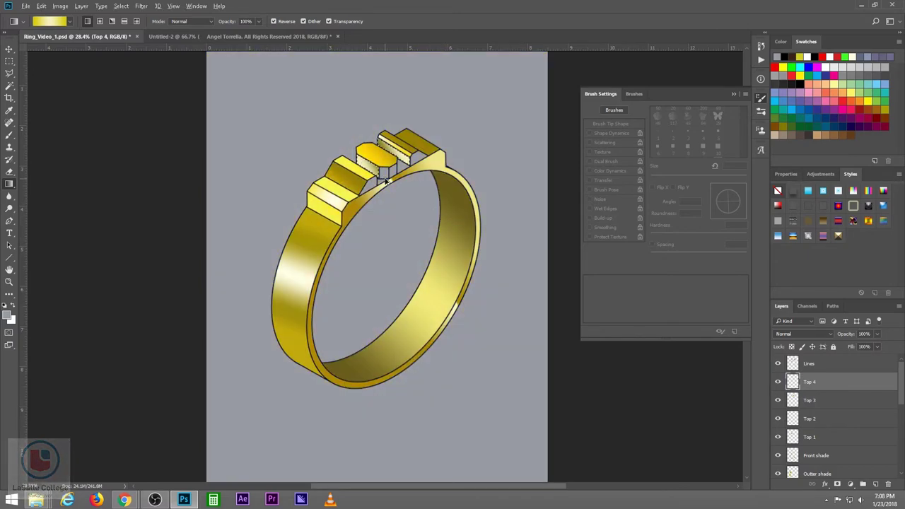
Apply a gold gradient to the selected top box, comparing transparent-to-gold and other gold presets
{"action": "left_click", "coordinate": [70, 21]}
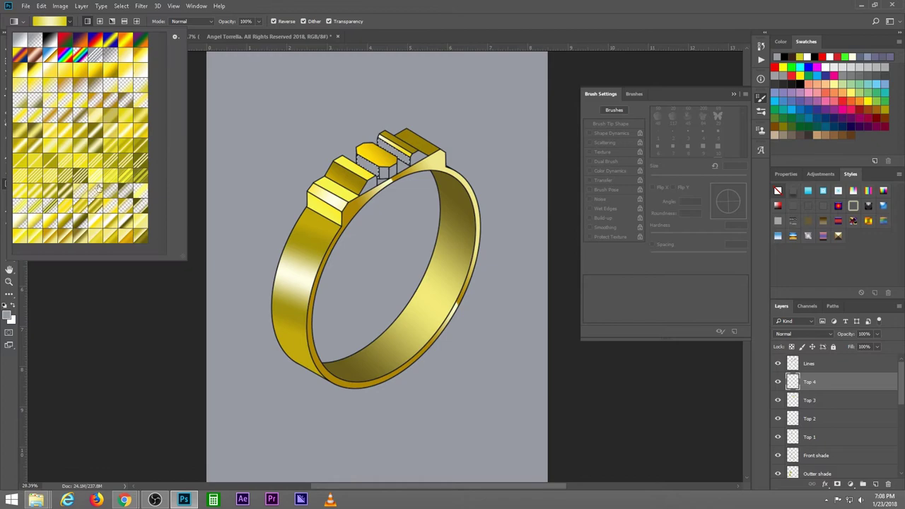
{"action": "left_click", "coordinate": [44, 196]}
{"action": "left_click", "coordinate": [387, 141]}
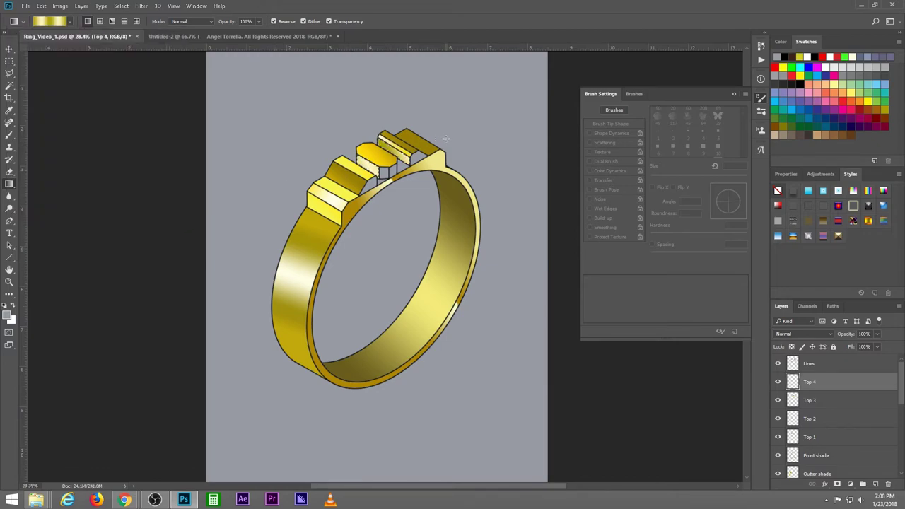
{"action": "left_click", "coordinate": [70, 22]}
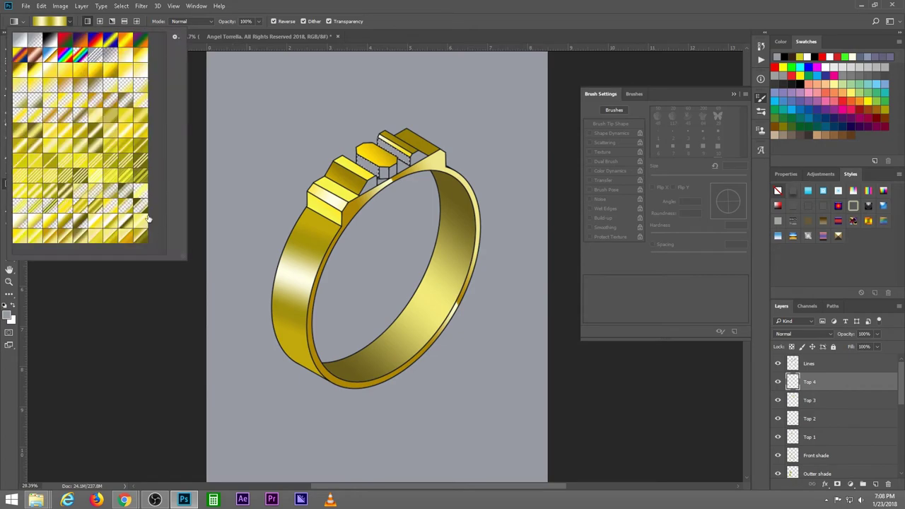
{"action": "left_click", "coordinate": [140, 210]}
{"action": "left_click", "coordinate": [210, 205]}
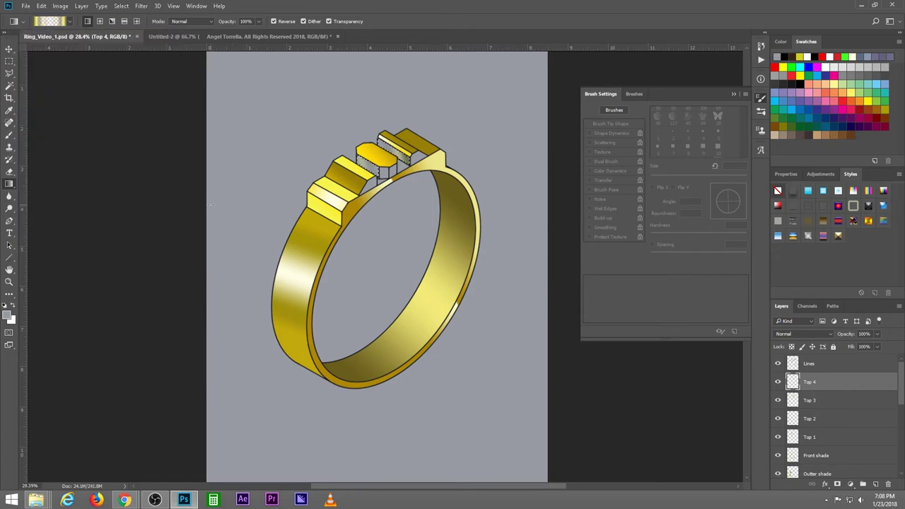
{"action": "left_click", "coordinate": [70, 22]}
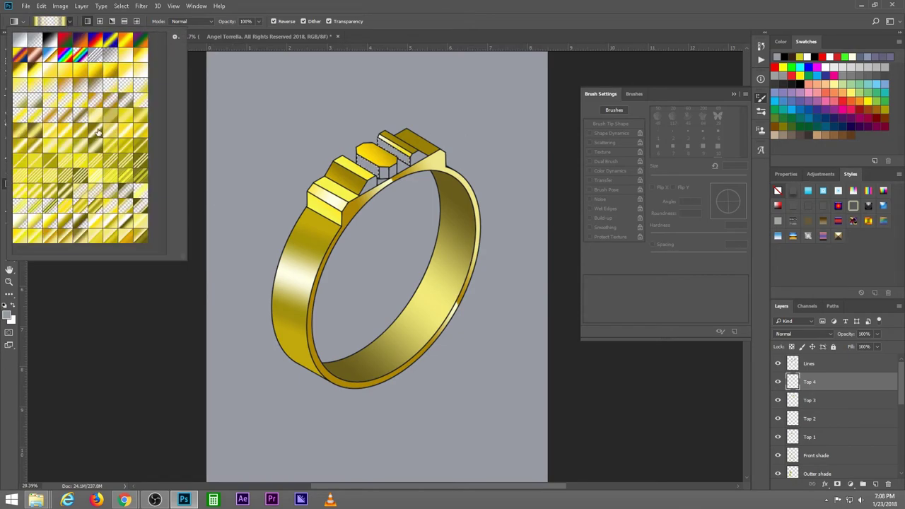
{"action": "left_click", "coordinate": [97, 147]}
{"action": "left_click", "coordinate": [201, 302]}
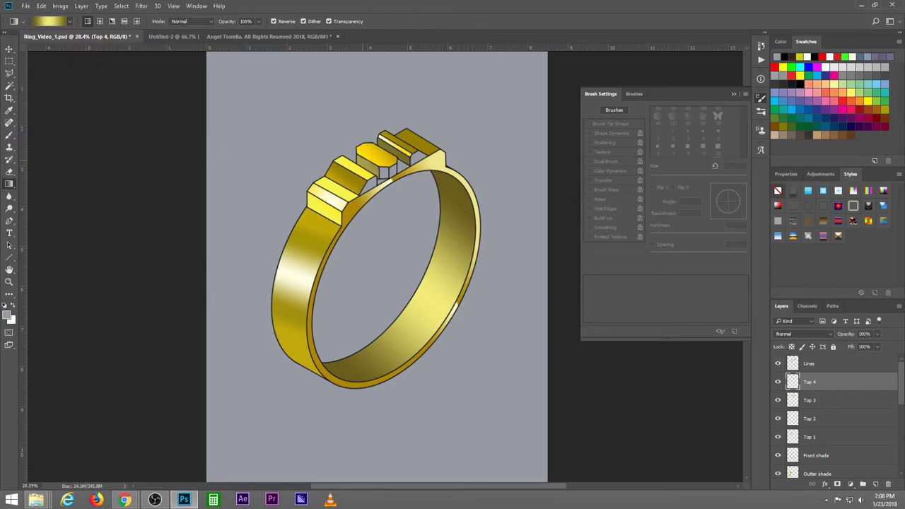
Add a new layer named 'Top 5' above Top 4
{"action": "left_click", "coordinate": [875, 484]}
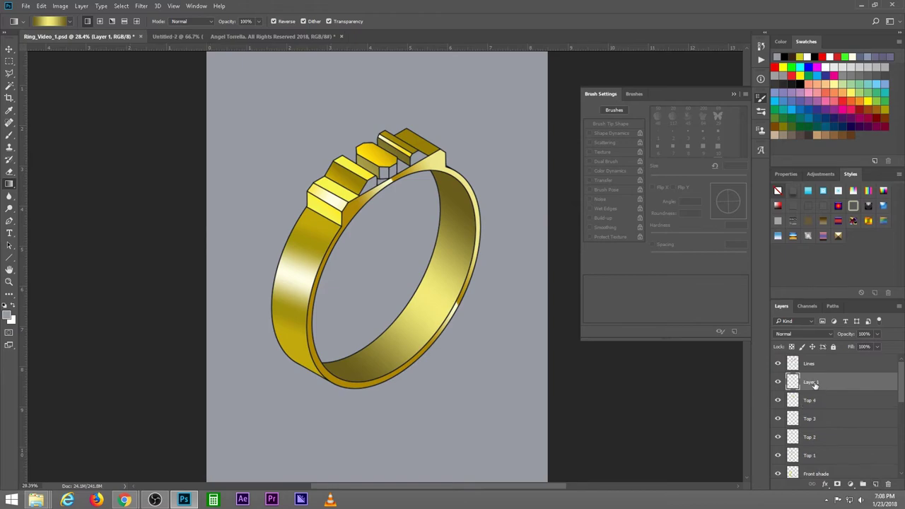
{"action": "double_click", "coordinate": [813, 381]}
{"action": "type", "text": "Top"}
{"action": "type", "text": " 5"}
{"action": "key", "text": "Return"}
Magic Wand-select the gaps between the top blocks on Lines, then return to Top 5
{"action": "left_click", "coordinate": [821, 366]}
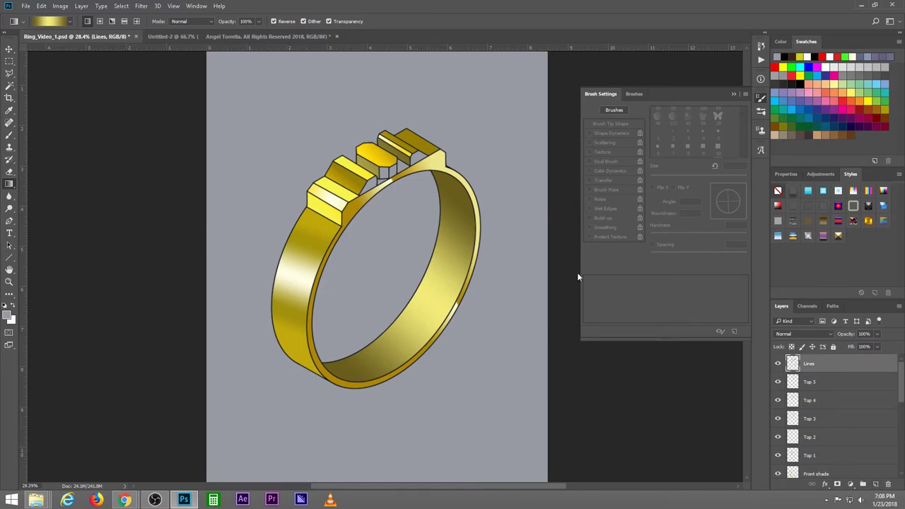
{"action": "left_click", "coordinate": [9, 85]}
{"action": "left_click", "coordinate": [372, 183]}
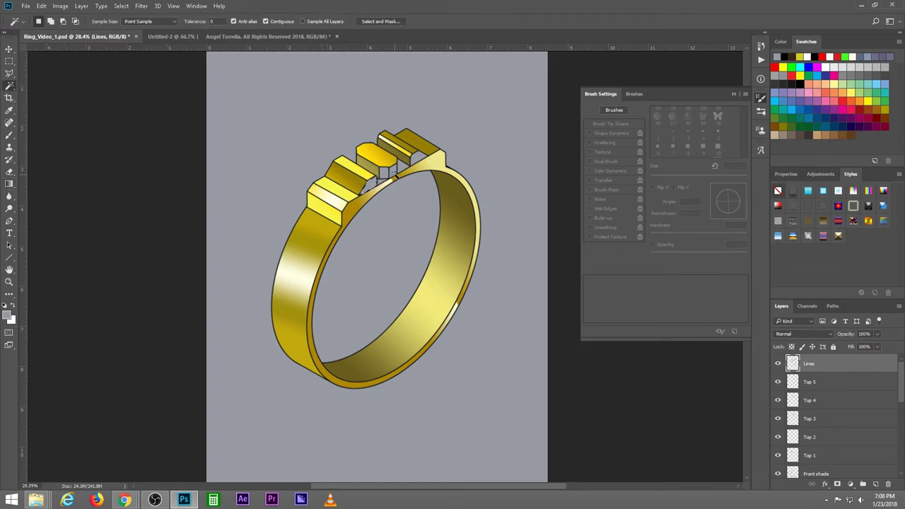
{"action": "key", "text": "alt+comma"}
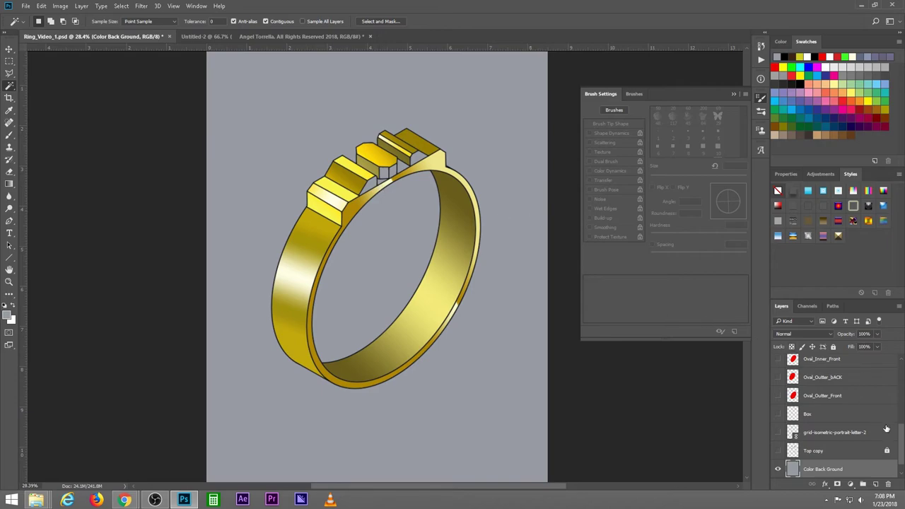
{"action": "left_click_drag", "start_coordinate": [901, 441], "coordinate": [901, 375]}
{"action": "left_click", "coordinate": [820, 363]}
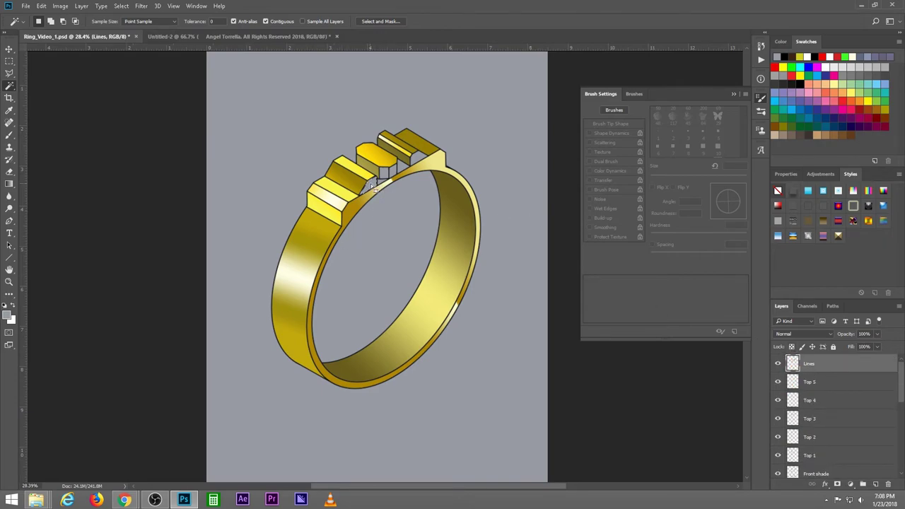
{"action": "left_click", "coordinate": [392, 175], "text": "shift"}
{"action": "left_click", "coordinate": [419, 160], "text": "shift"}
{"action": "left_click", "coordinate": [9, 183]}
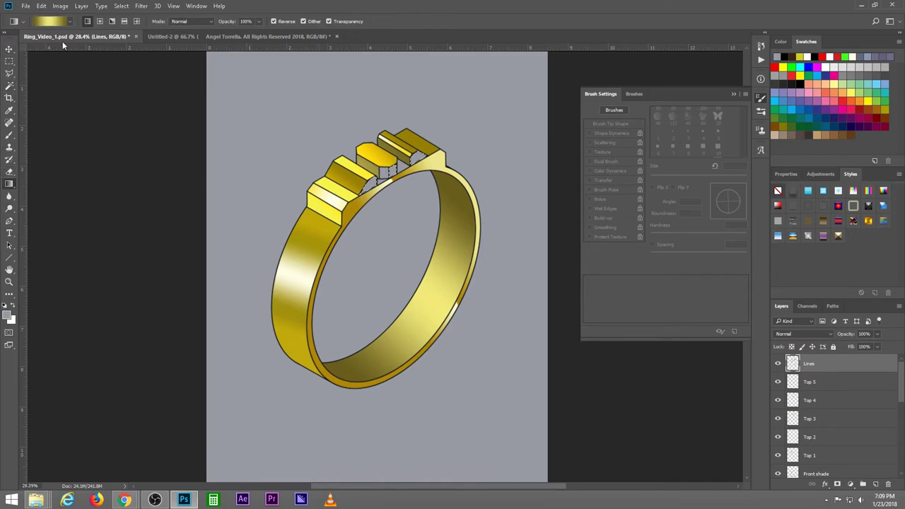
{"action": "key", "text": "alt+bracketleft"}
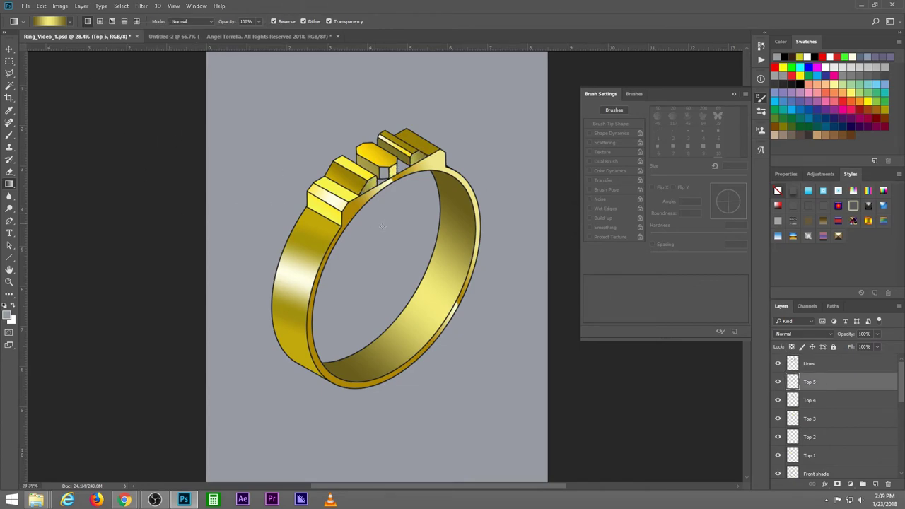
Add a new layer named 'Top 6' above Top 5
{"action": "left_click", "coordinate": [875, 484]}
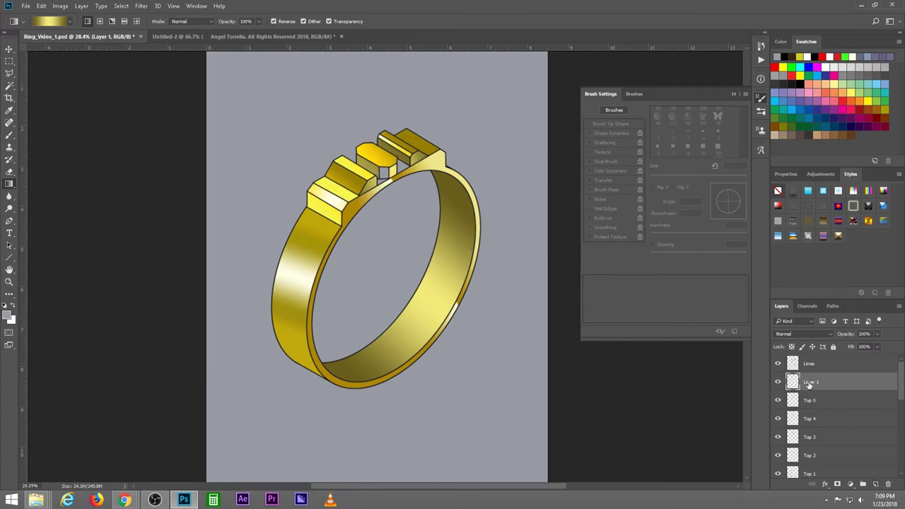
{"action": "double_click", "coordinate": [810, 382]}
{"action": "type", "text": "Top 6"}
{"action": "key", "text": "Return"}
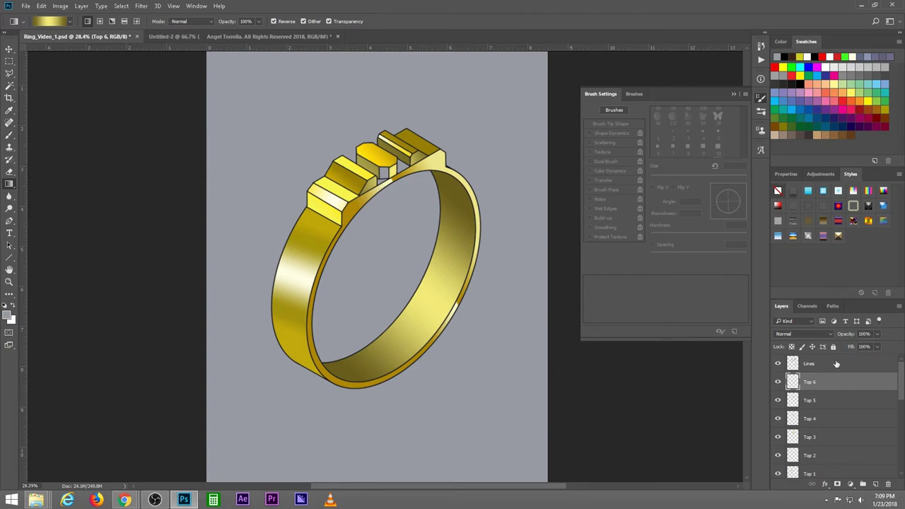
Select a small facet between the top blocks and fill it with a pale gold gradient
{"action": "left_click", "coordinate": [834, 363]}
{"action": "left_click", "coordinate": [9, 86]}
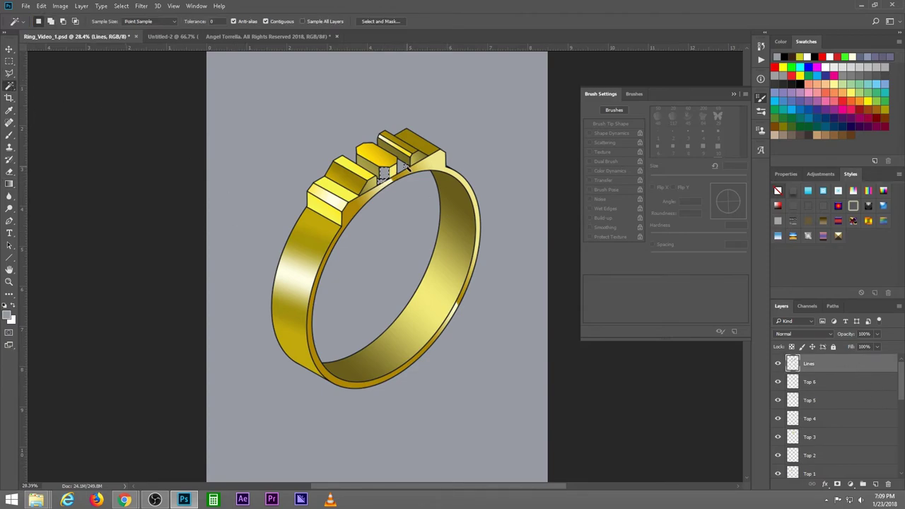
{"action": "left_click", "coordinate": [403, 167], "text": "shift"}
{"action": "left_click", "coordinate": [10, 184]}
{"action": "left_click", "coordinate": [69, 22]}
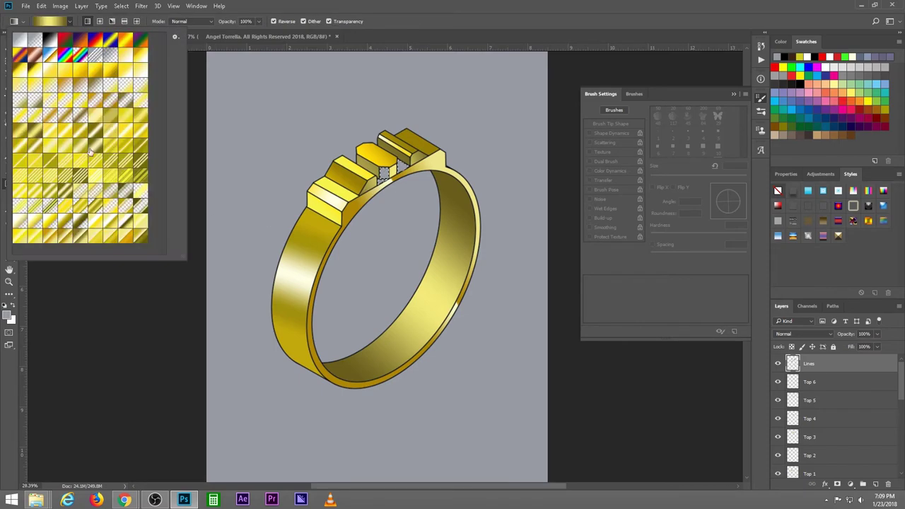
{"action": "left_click", "coordinate": [81, 133]}
{"action": "left_click", "coordinate": [203, 242]}
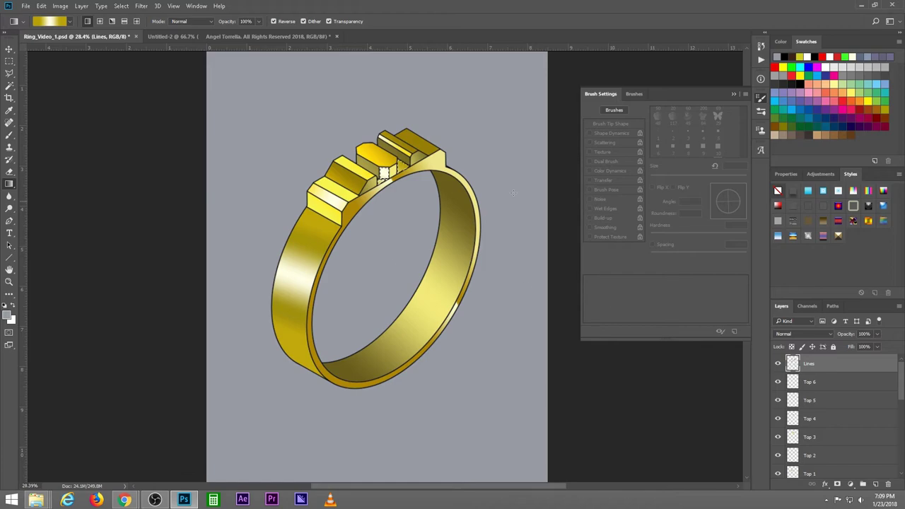
{"action": "left_click_drag", "start_coordinate": [474, 129], "coordinate": [468, 160]}
Scroll the Layers panel and make the Inner Shade layer active
{"action": "scroll", "coordinate": [900, 382], "scroll_direction": "down", "scroll_amount": 3}
{"action": "scroll", "coordinate": [900, 382], "scroll_direction": "down", "scroll_amount": 3}
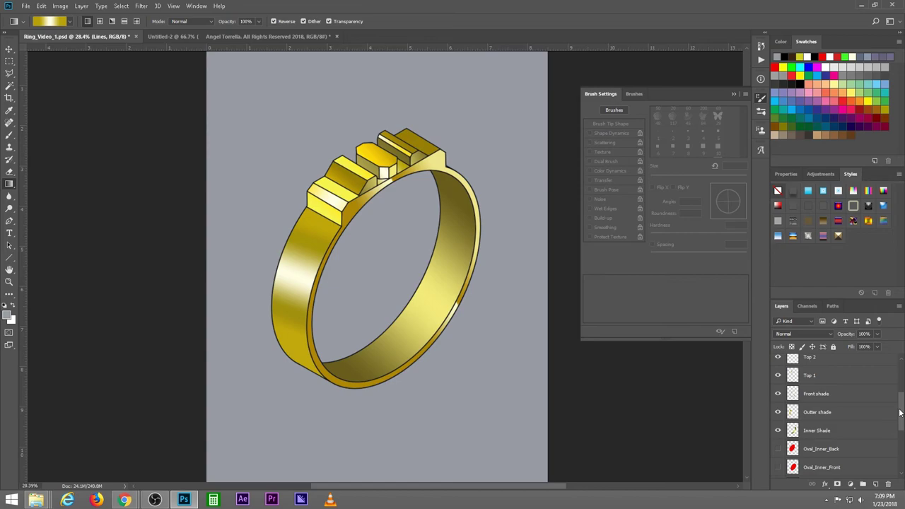
{"action": "scroll", "coordinate": [899, 373], "scroll_direction": "up", "scroll_amount": 6}
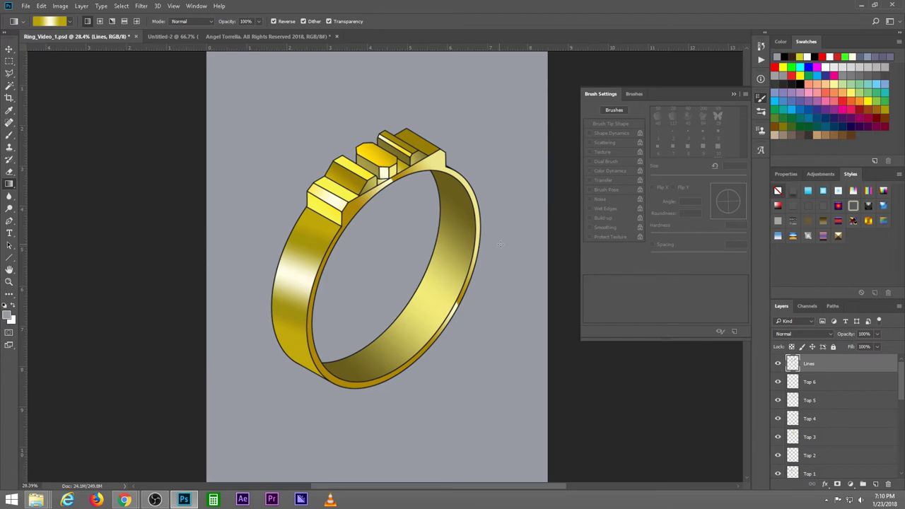
{"action": "scroll", "coordinate": [898, 367], "scroll_direction": "down", "scroll_amount": 5}
{"action": "scroll", "coordinate": [898, 382], "scroll_direction": "down", "scroll_amount": 3}
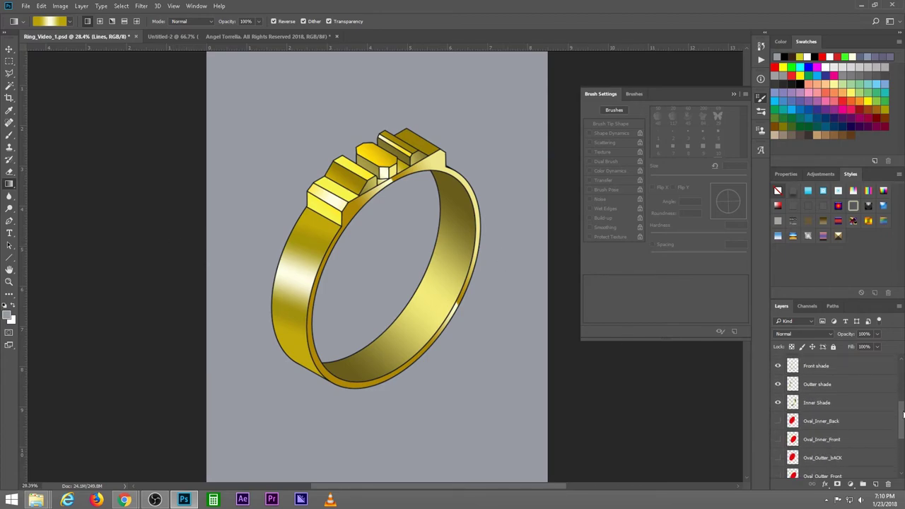
{"action": "left_click", "coordinate": [816, 402]}
Choose a soft round brush and set the foreground colour to yellow-orange
{"action": "left_click", "coordinate": [778, 402]}
{"action": "left_click", "coordinate": [778, 402]}
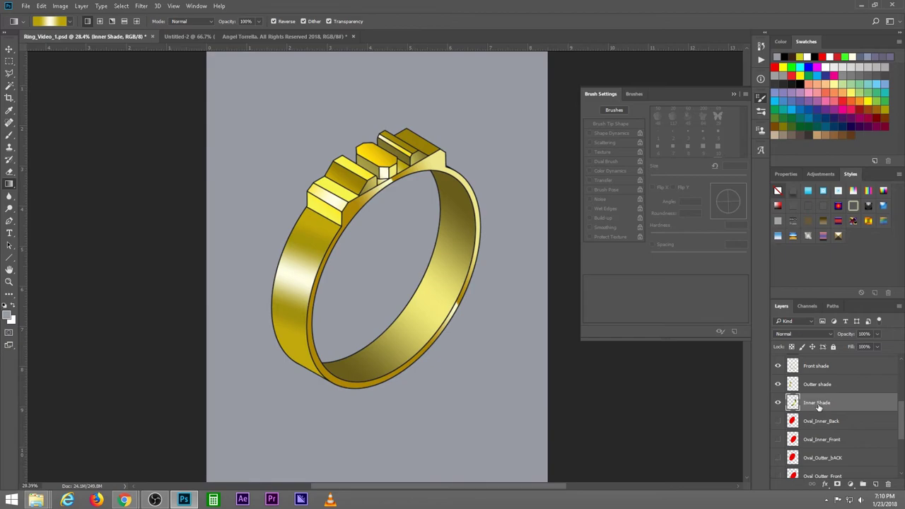
{"action": "left_click", "coordinate": [9, 135]}
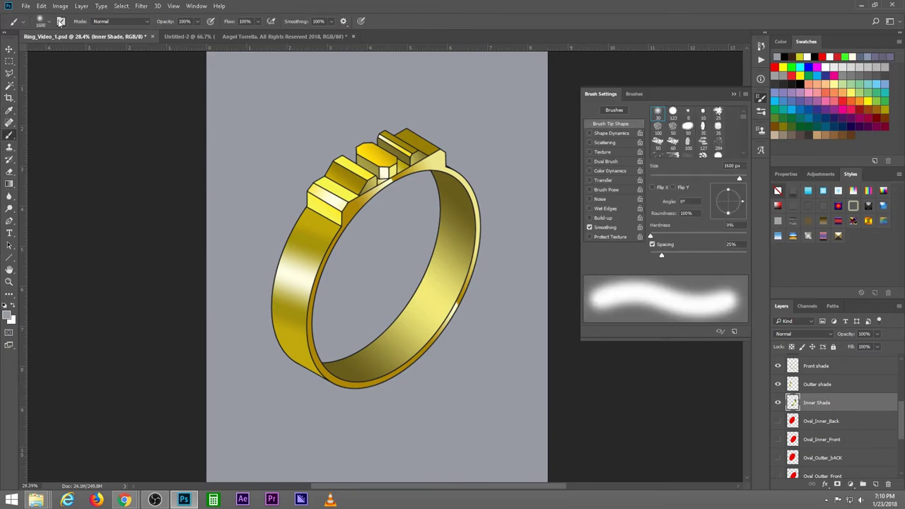
{"action": "left_click", "coordinate": [50, 21]}
{"action": "left_click", "coordinate": [50, 21]}
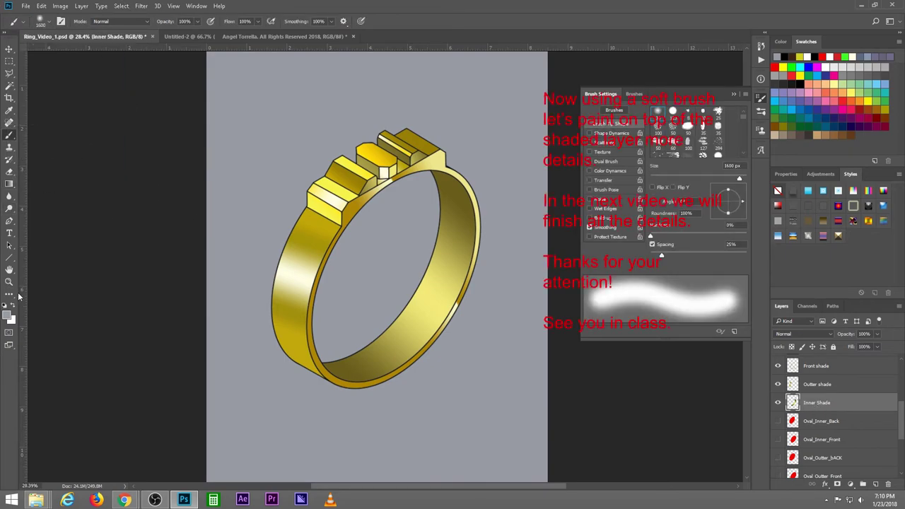
{"action": "left_click", "coordinate": [8, 315]}
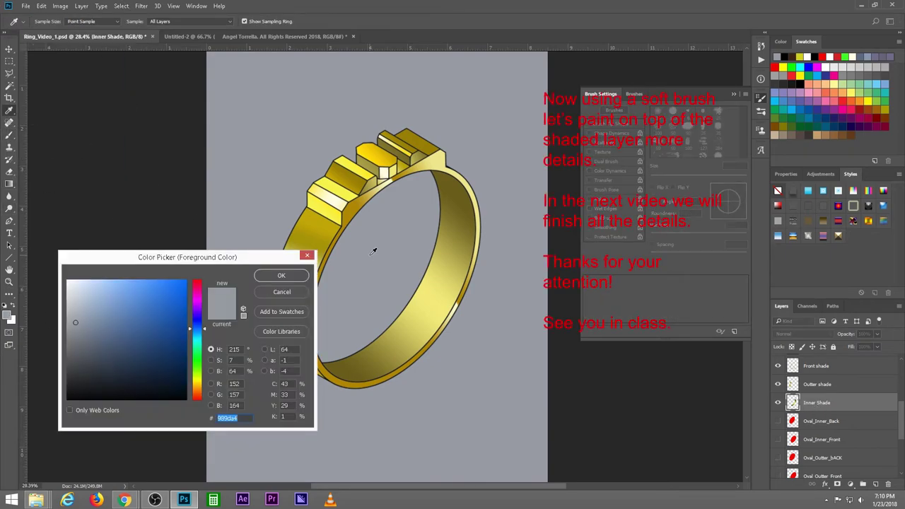
{"action": "left_click_drag", "start_coordinate": [205, 329], "coordinate": [206, 388]}
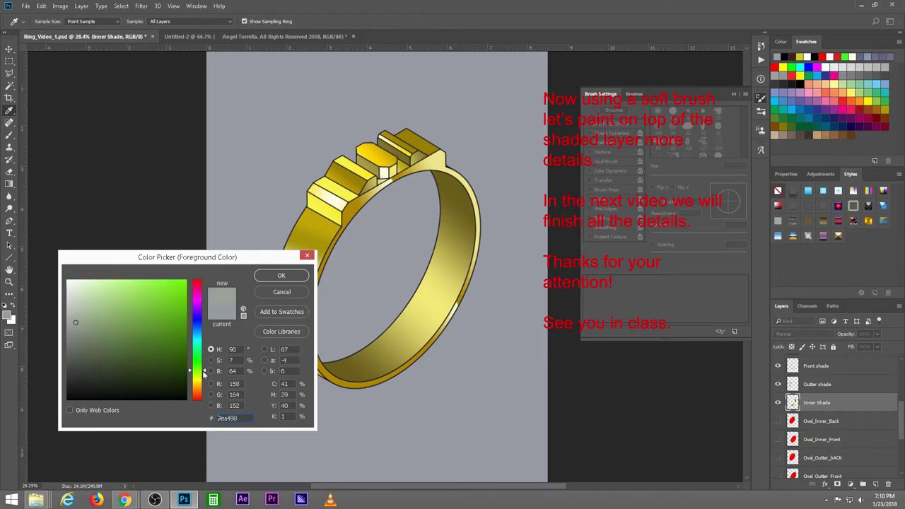
{"action": "left_click", "coordinate": [145, 286]}
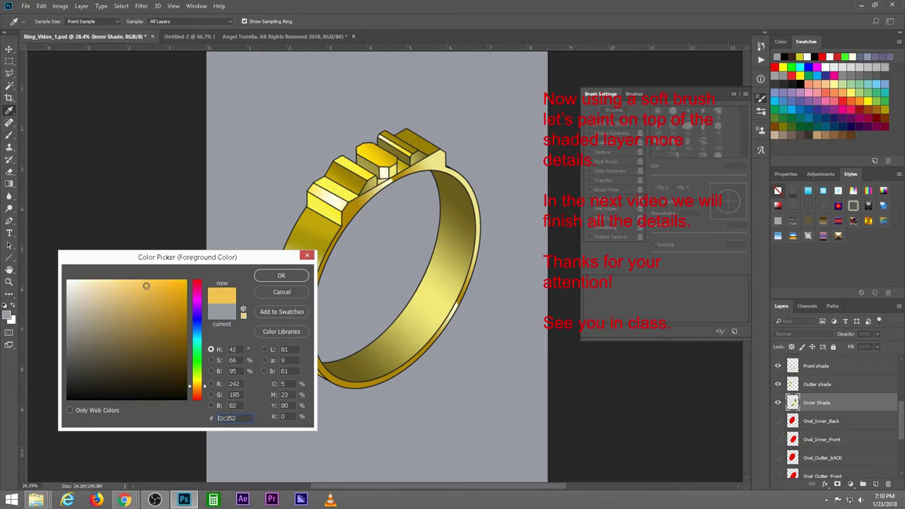
{"action": "left_click", "coordinate": [281, 274]}
Select the Inner Shade area and paint soft orange highlights, starting at 400 px
{"action": "key", "text": "b"}
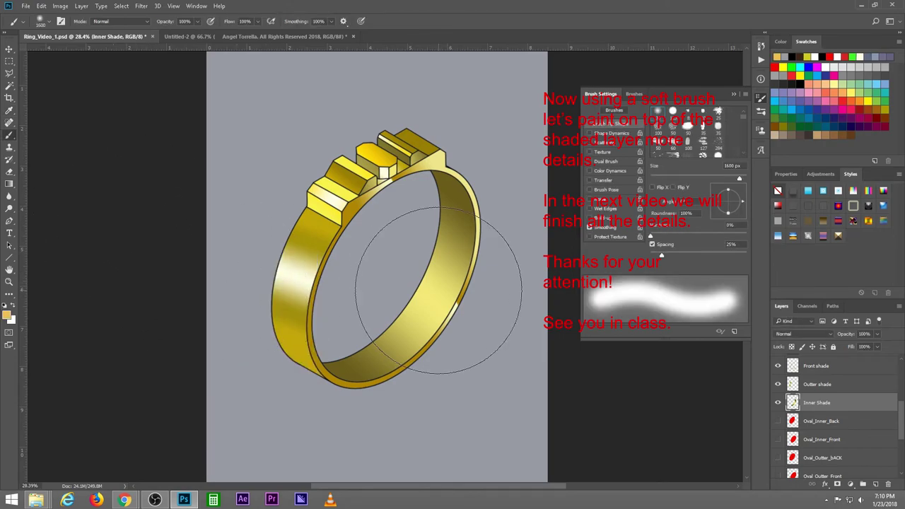
{"action": "key", "text": "bracketleft"}
{"action": "key", "text": "bracketleft"}
{"action": "key", "text": "bracketleft"}
{"action": "key", "text": "bracketleft"}
{"action": "key", "text": "bracketleft"}
{"action": "key", "text": "bracketleft"}
{"action": "key", "text": "bracketleft"}
{"action": "key", "text": "bracketleft"}
{"action": "key", "text": "bracketleft"}
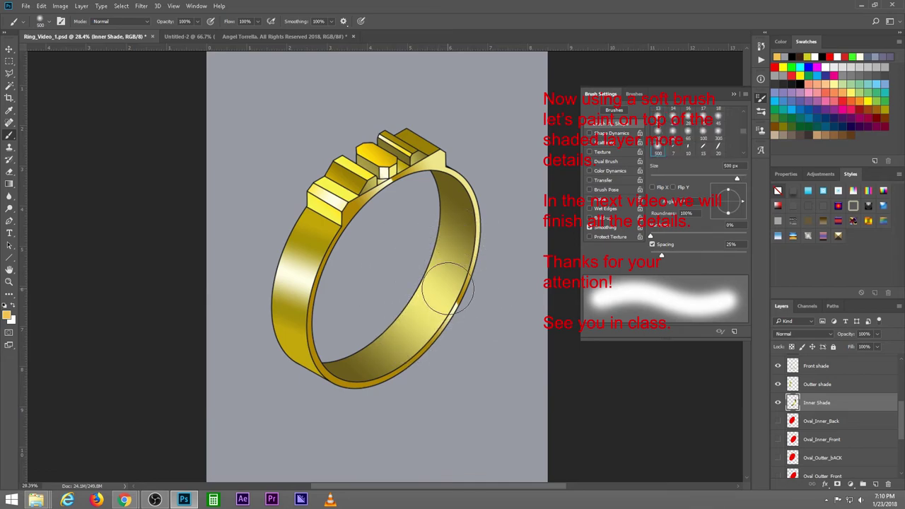
{"action": "left_click", "coordinate": [793, 402], "text": "ctrl"}
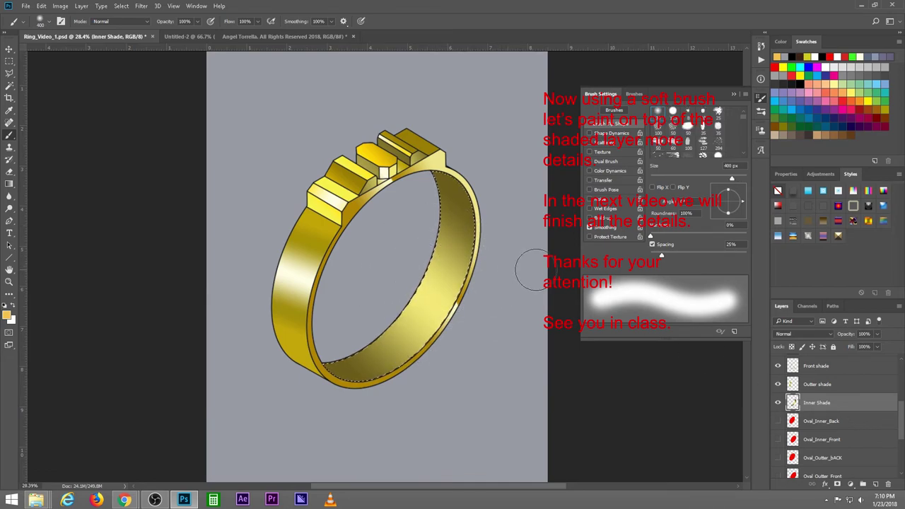
{"action": "left_click", "coordinate": [454, 235]}
{"action": "key", "text": "bracketleft"}
{"action": "key", "text": "bracketleft"}
{"action": "key", "text": "bracketleft"}
{"action": "key", "text": "bracketleft"}
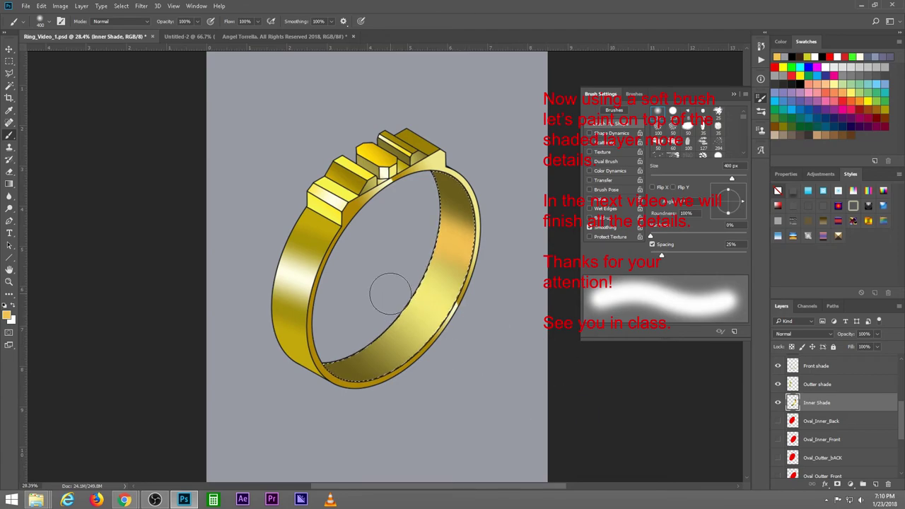
{"action": "key", "text": "bracketleft"}
{"action": "key", "text": "bracketleft"}
{"action": "key", "text": "bracketleft"}
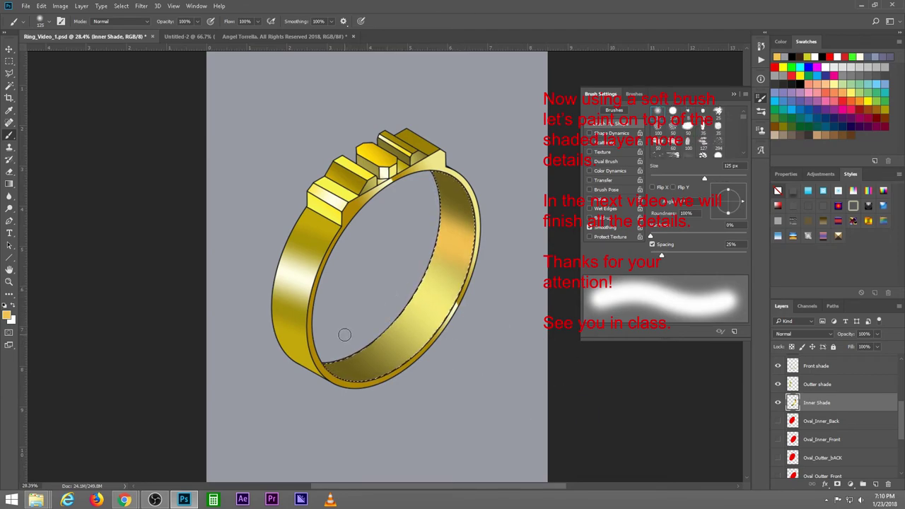
{"action": "left_click_drag", "start_coordinate": [345, 335], "coordinate": [410, 383]}
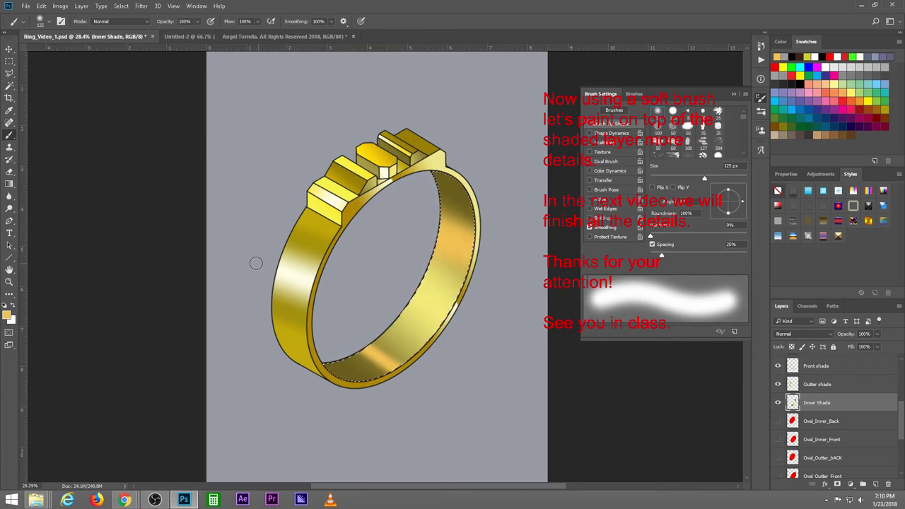
Set the paint colour to a yellow sampled from the ring and lower brush opacity to 8%
{"action": "left_click", "coordinate": [13, 307]}
{"action": "left_click", "coordinate": [7, 313]}
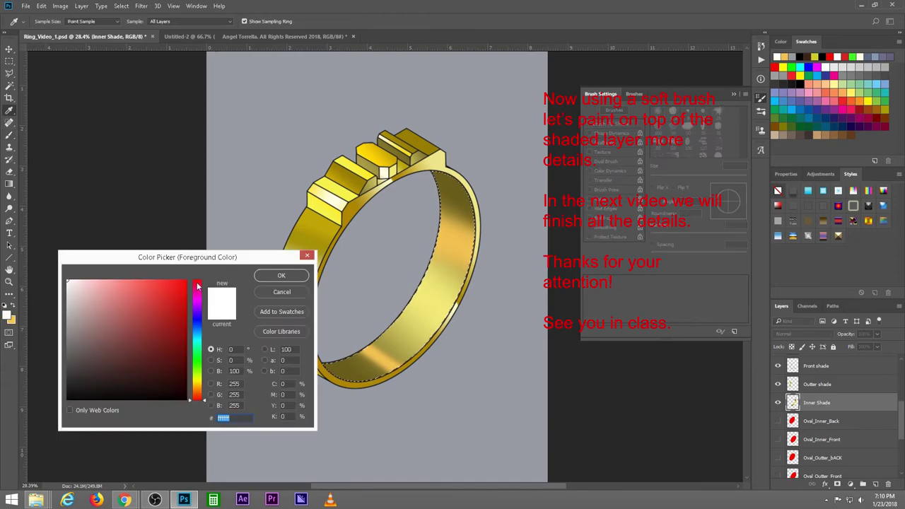
{"action": "left_click", "coordinate": [355, 361]}
{"action": "left_click", "coordinate": [160, 349]}
{"action": "left_click", "coordinate": [281, 275]}
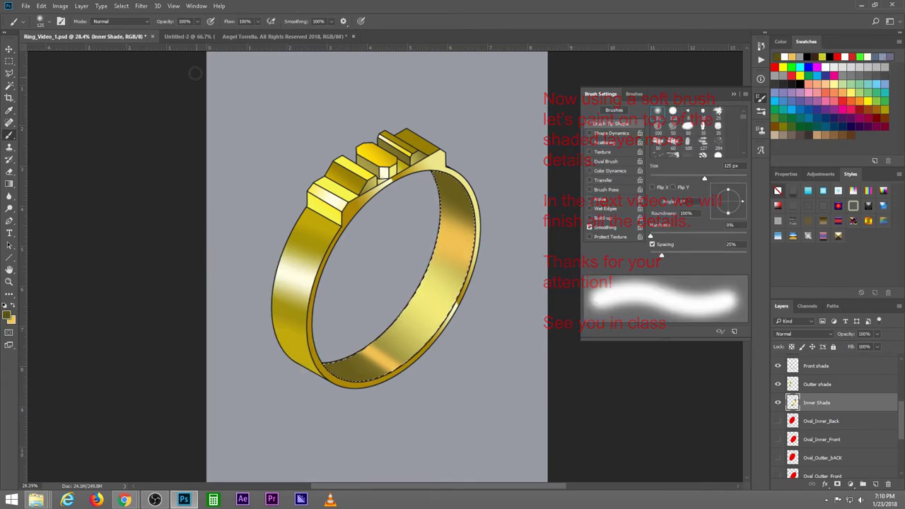
{"action": "left_click_drag", "start_coordinate": [198, 21], "coordinate": [158, 33]}
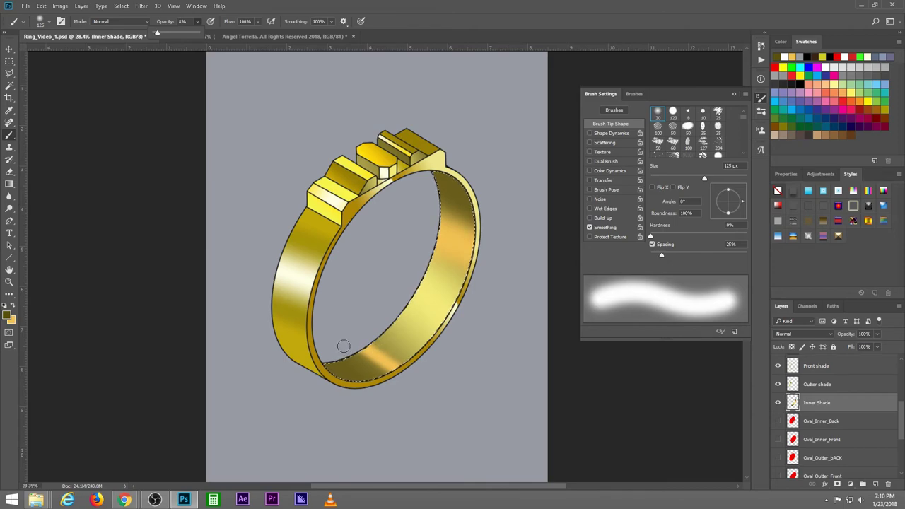
{"action": "left_click", "coordinate": [343, 345]}
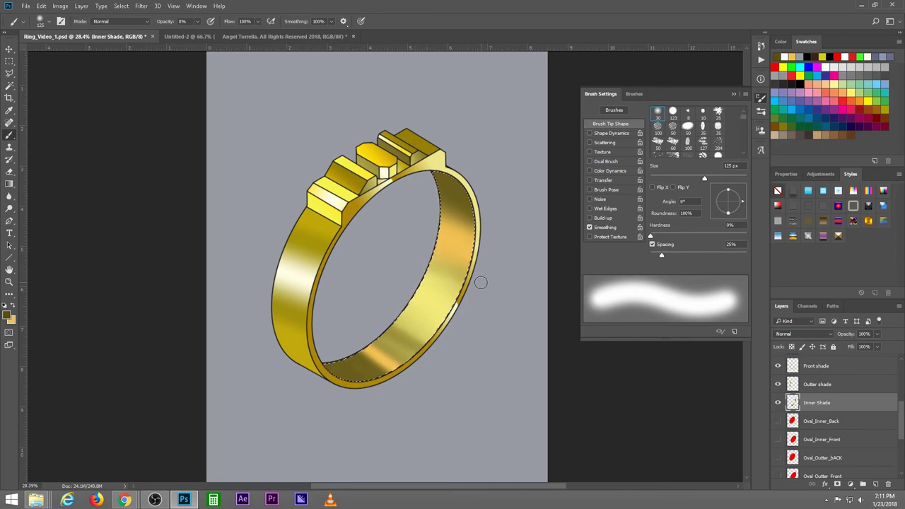
Switch to light cream yellow, set a 50 px brush at 4% opacity, then deselect
{"action": "left_click", "coordinate": [8, 316]}
{"action": "left_click", "coordinate": [97, 283]}
{"action": "left_click", "coordinate": [291, 279]}
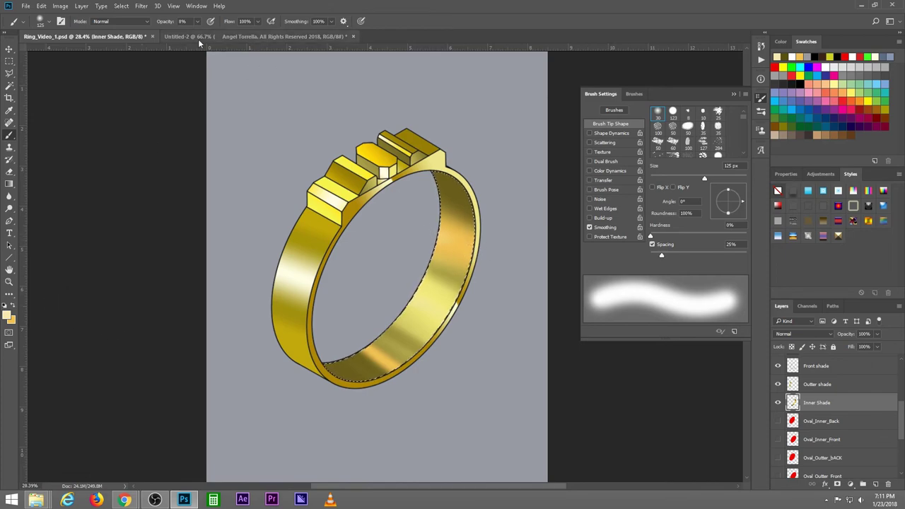
{"action": "key", "text": "4"}
{"action": "key", "text": "8"}
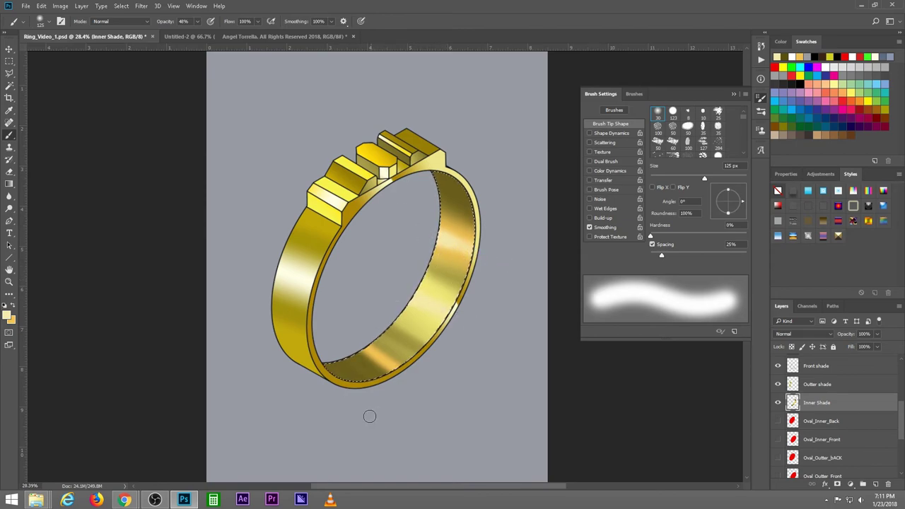
{"action": "key", "text": "bracketleft"}
{"action": "key", "text": "bracketleft"}
{"action": "key", "text": "bracketleft"}
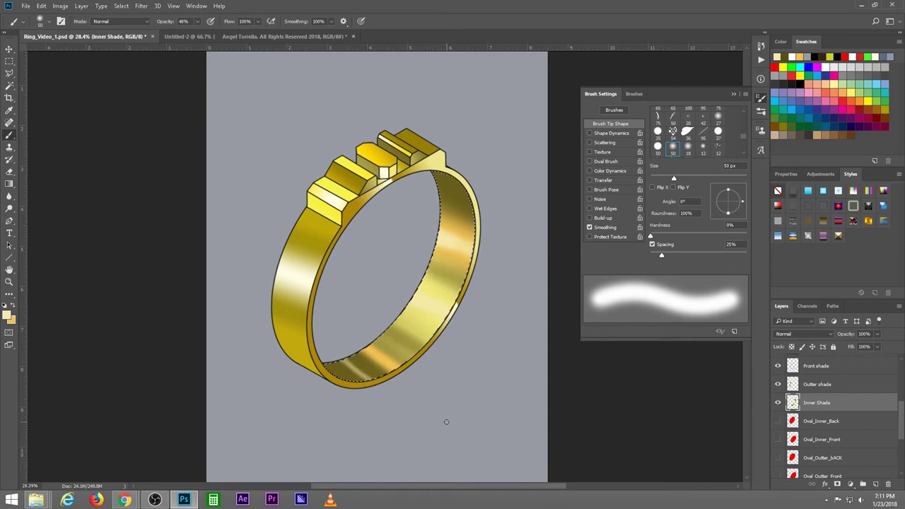
{"action": "left_click_drag", "start_coordinate": [198, 21], "coordinate": [179, 33]}
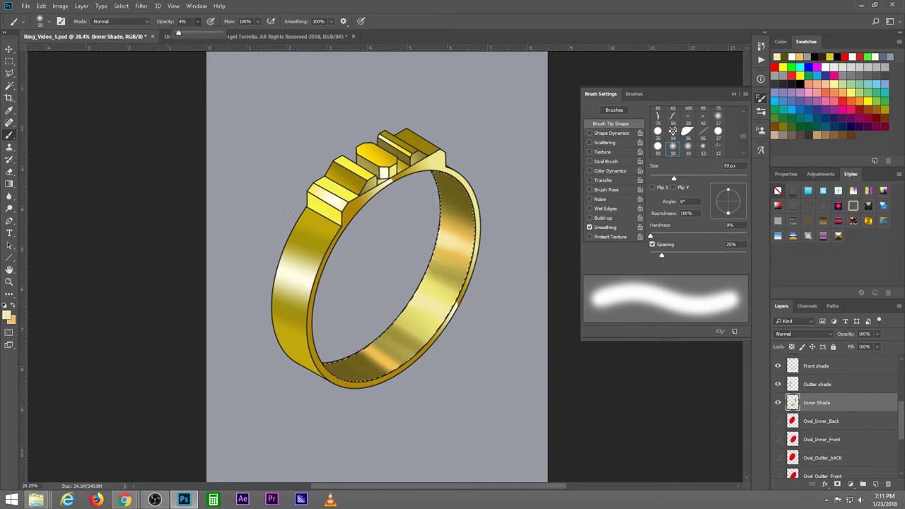
{"action": "left_click", "coordinate": [332, 353]}
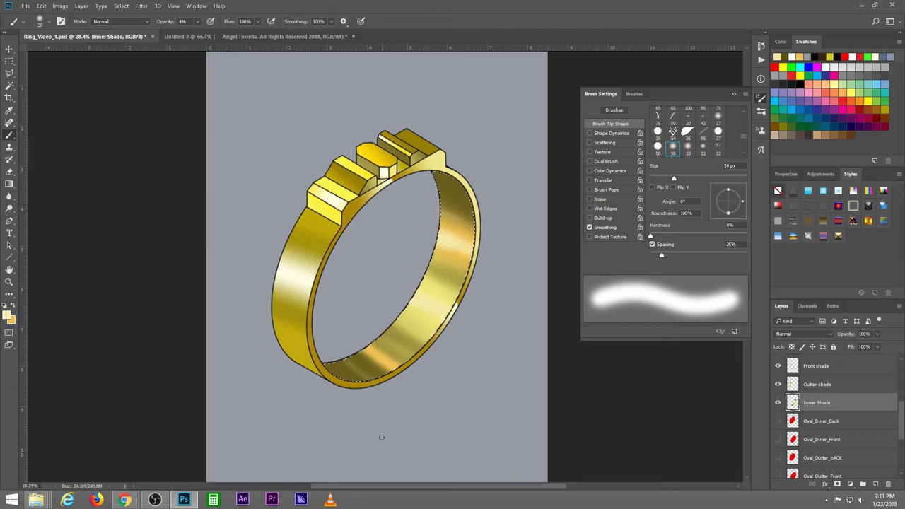
{"action": "key", "text": "ctrl+d"}
Select the Outter shade layer's band, enable airbrush, and set a saturated yellow background colour
{"action": "left_click", "coordinate": [820, 386]}
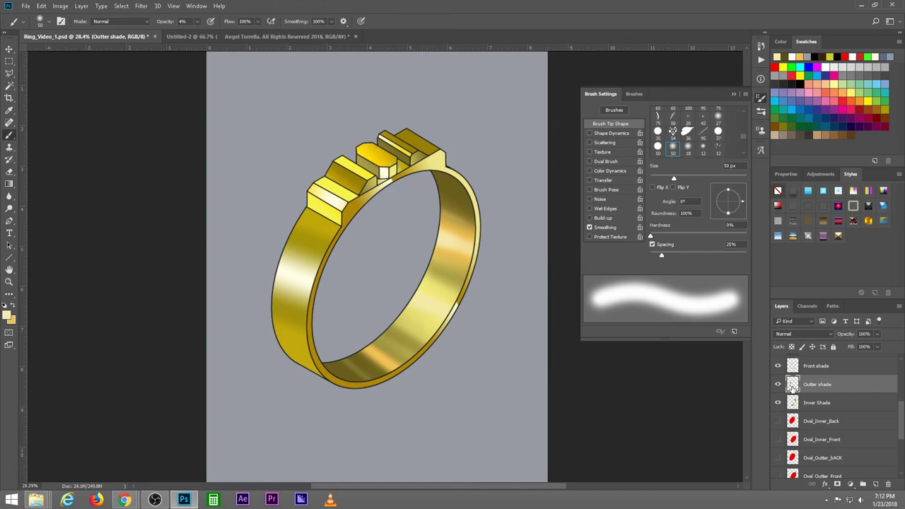
{"action": "left_click", "coordinate": [791, 385], "text": "ctrl"}
{"action": "left_click", "coordinate": [271, 22]}
{"action": "left_click", "coordinate": [10, 319]}
{"action": "left_click", "coordinate": [153, 284]}
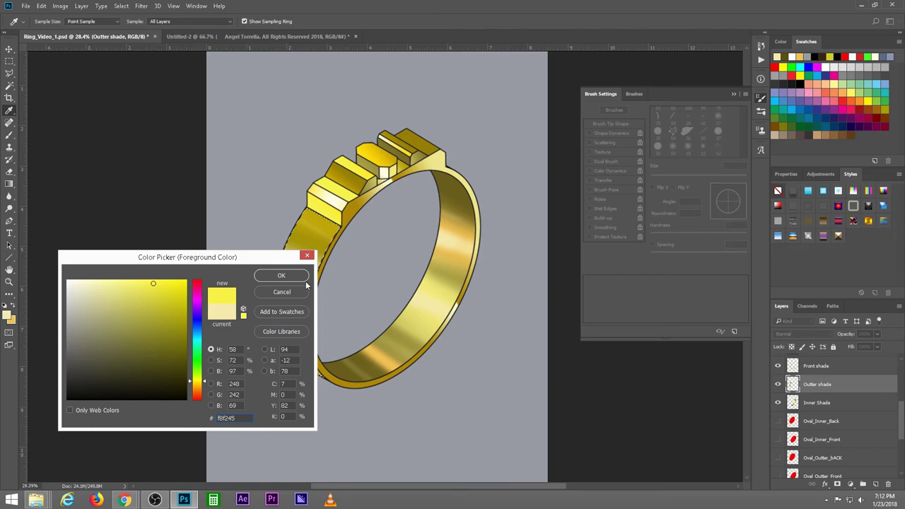
{"action": "left_click", "coordinate": [345, 276]}
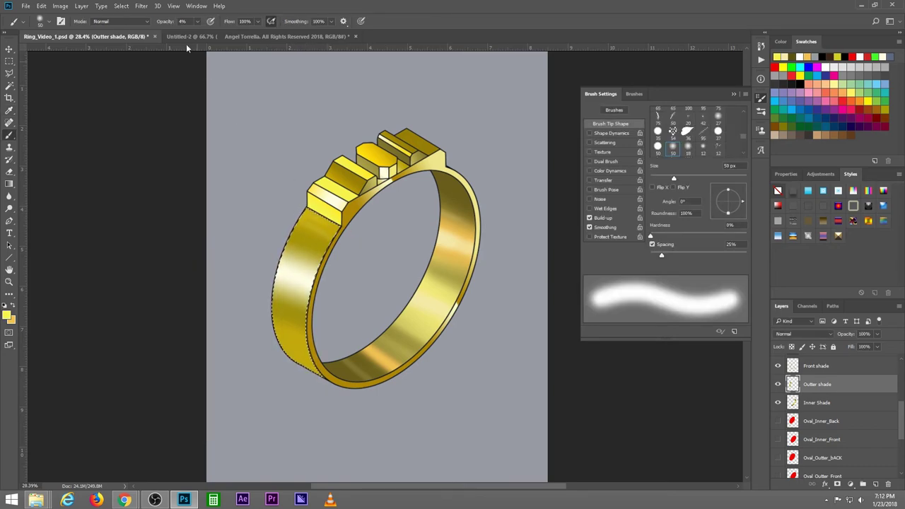
Paint dark olive shading with a 300 px soft brush at 17% opacity, then deselect
{"action": "left_click", "coordinate": [197, 21]}
{"action": "left_click_drag", "start_coordinate": [195, 34], "coordinate": [203, 36]}
{"action": "left_click", "coordinate": [299, 211]}
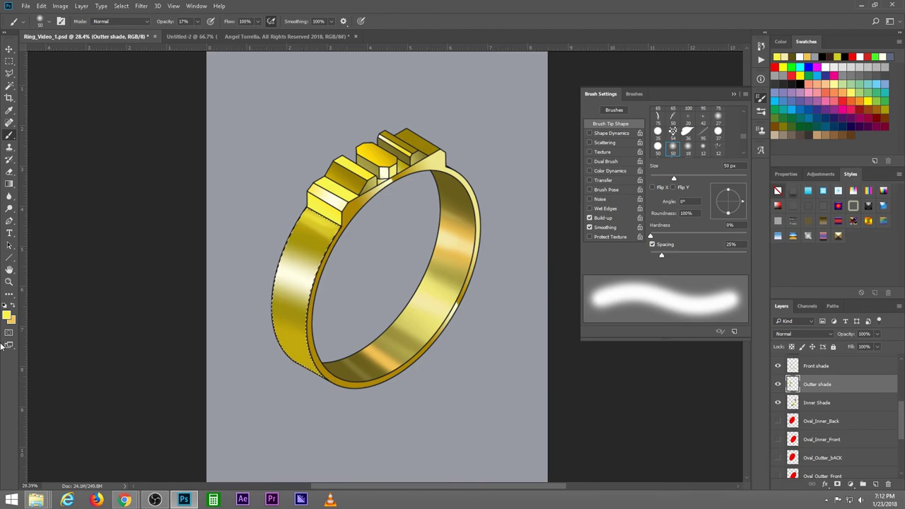
{"action": "left_click", "coordinate": [6, 316]}
{"action": "left_click", "coordinate": [345, 365]}
{"action": "left_click", "coordinate": [286, 277]}
{"action": "key", "text": "b"}
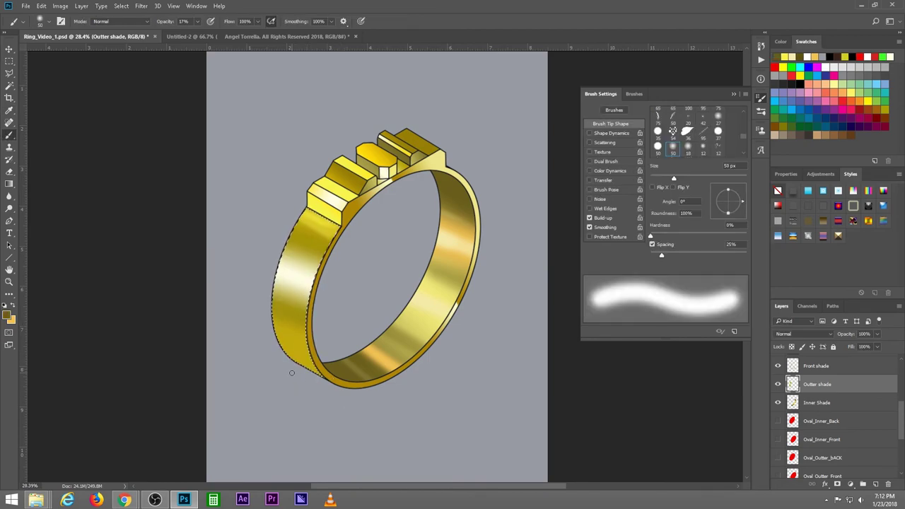
{"action": "key", "text": "]"}
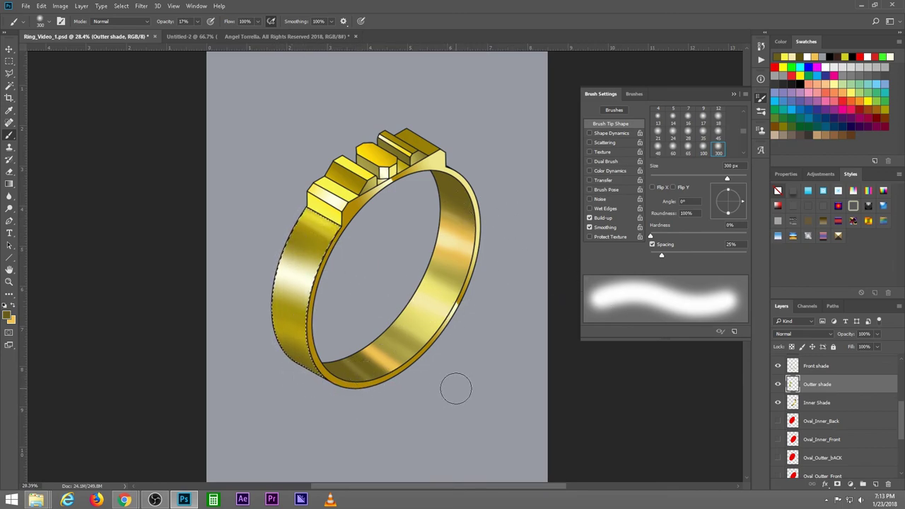
{"action": "key", "text": "ctrl+d"}
Load the Front shade band as a selection and set a lighter golden foreground colour
{"action": "scroll", "coordinate": [812, 417], "scroll_direction": "up", "scroll_amount": 2}
{"action": "left_click", "coordinate": [803, 417]}
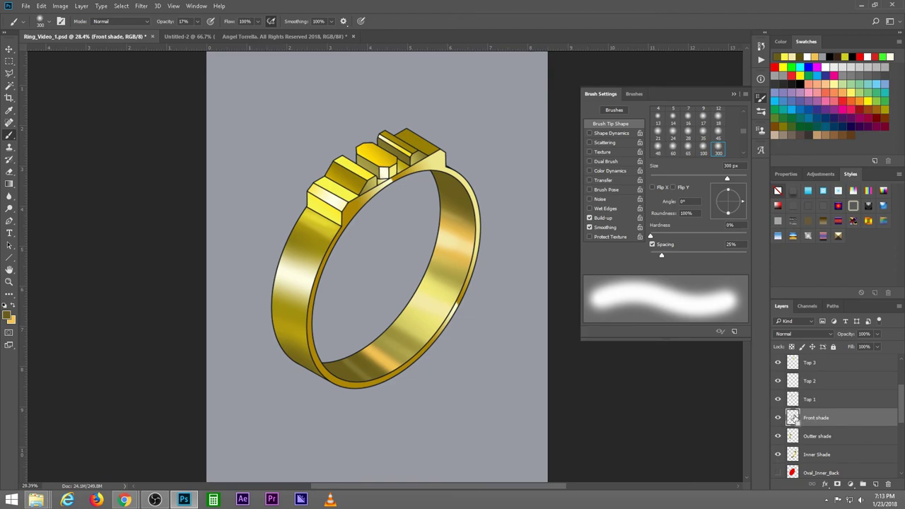
{"action": "left_click", "coordinate": [792, 418], "text": "ctrl"}
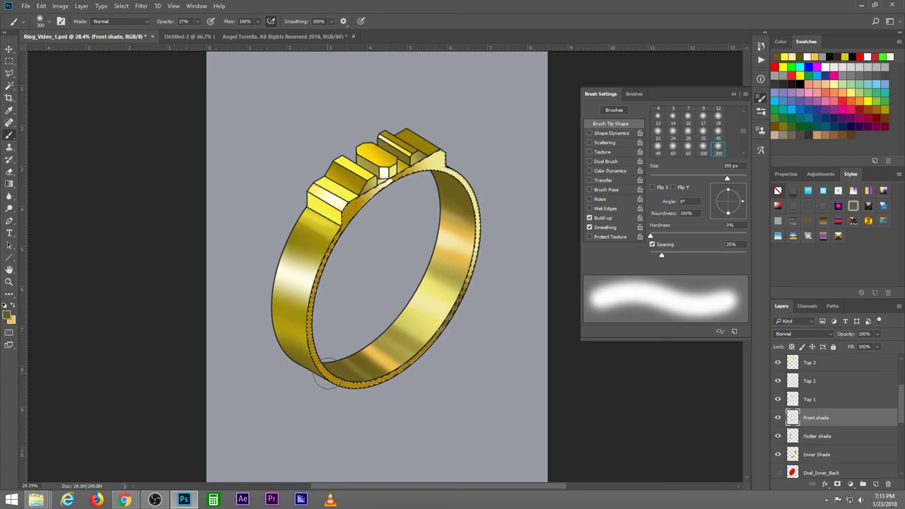
{"action": "left_click", "coordinate": [8, 315]}
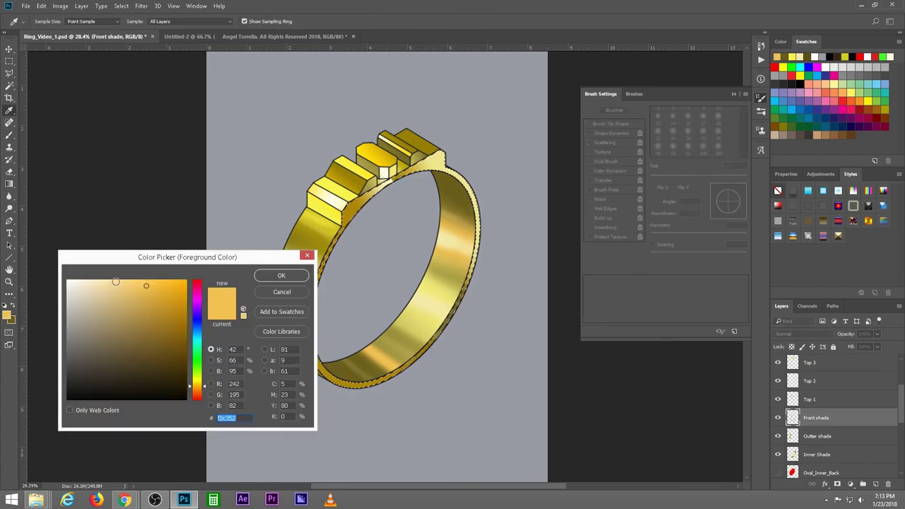
{"action": "left_click", "coordinate": [113, 283]}
{"action": "left_click", "coordinate": [297, 277]}
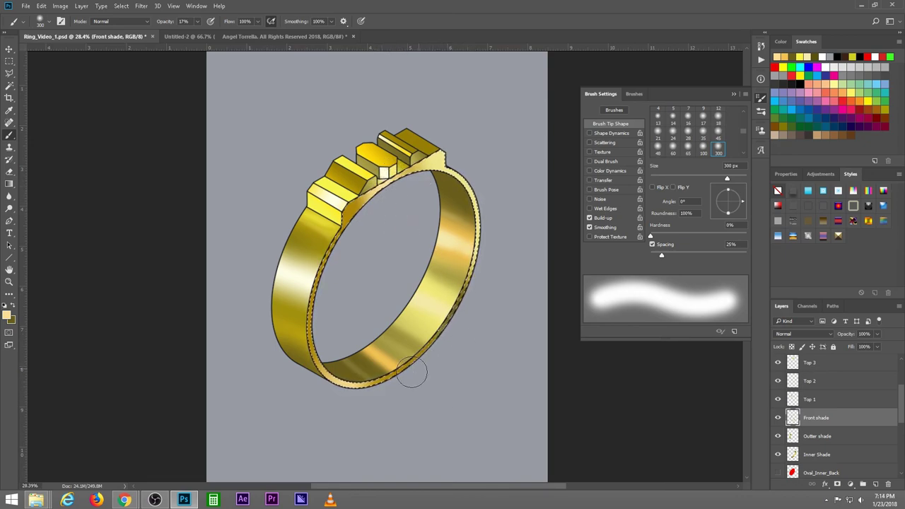
Brush dark olive along the ring's lower front edge with a lighter yellow background, then deselect
{"action": "left_click", "coordinate": [13, 307]}
{"action": "left_click", "coordinate": [10, 318]}
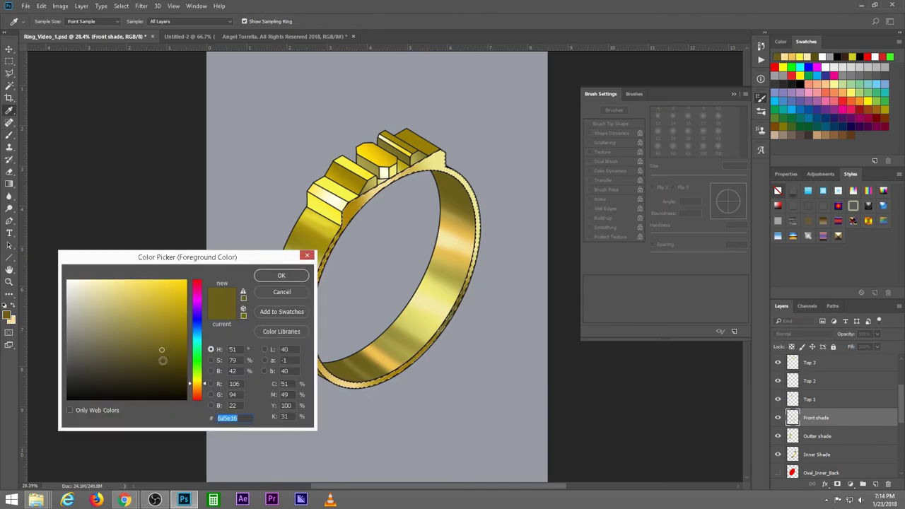
{"action": "left_click", "coordinate": [294, 275]}
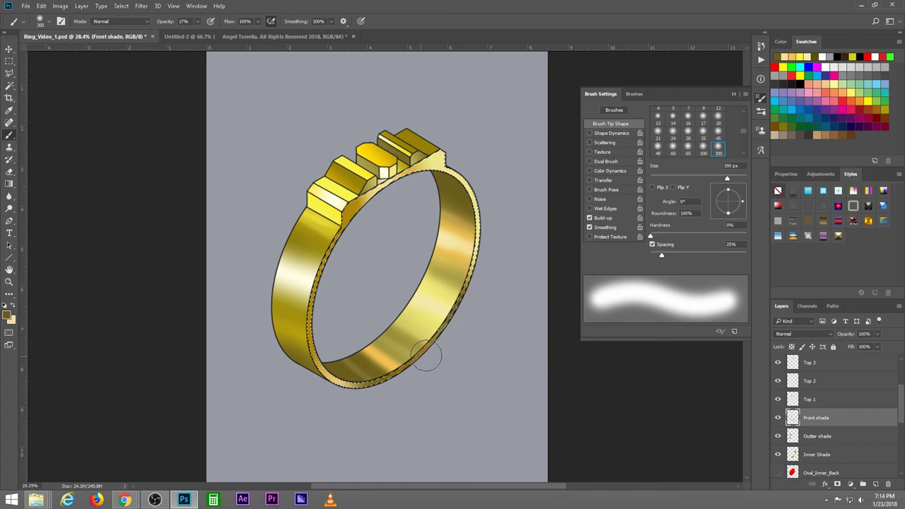
{"action": "left_click_drag", "start_coordinate": [385, 357], "coordinate": [430, 369]}
{"action": "key", "text": "ctrl+d"}
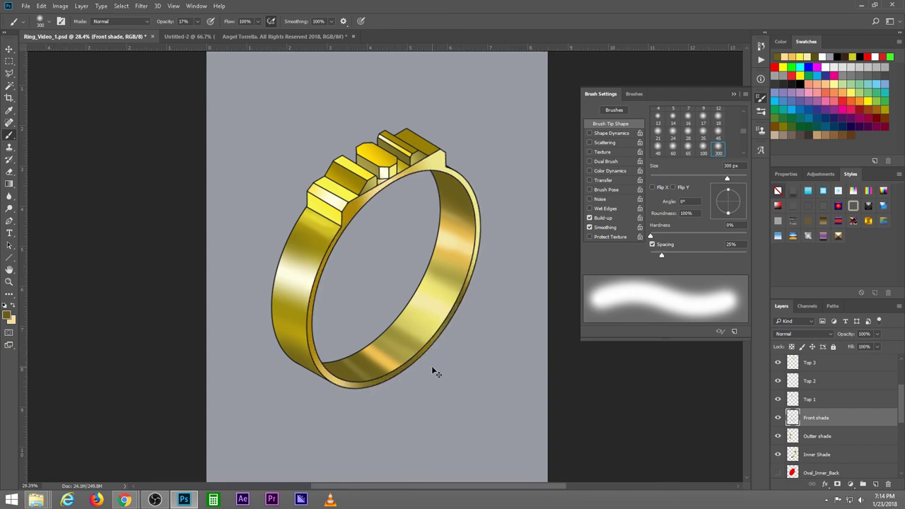